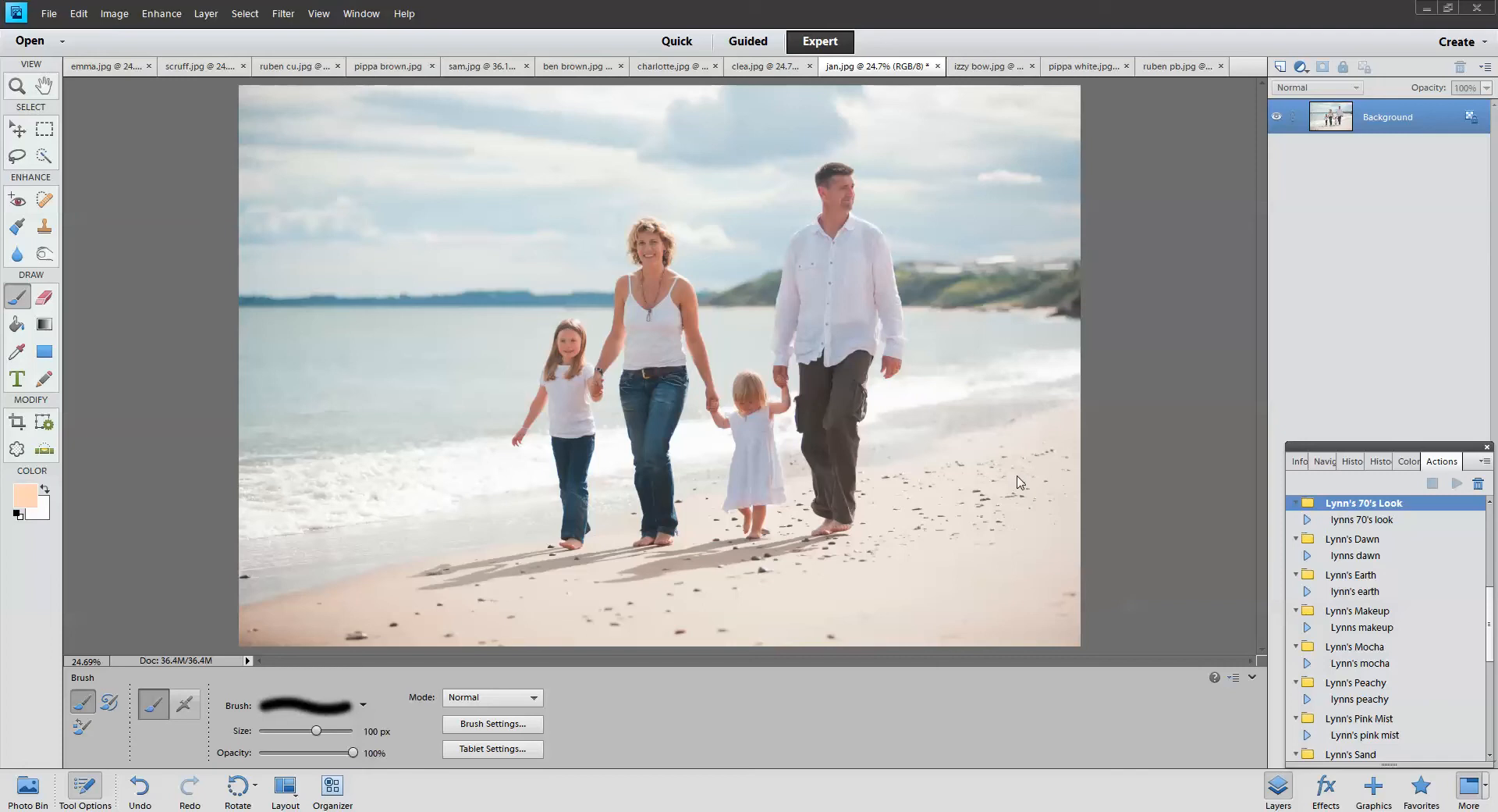
Select the 'lynns 70's look' action under Lynn's 70's Look in the Actions panel
{"action": "left_click", "coordinate": [1380, 521]}
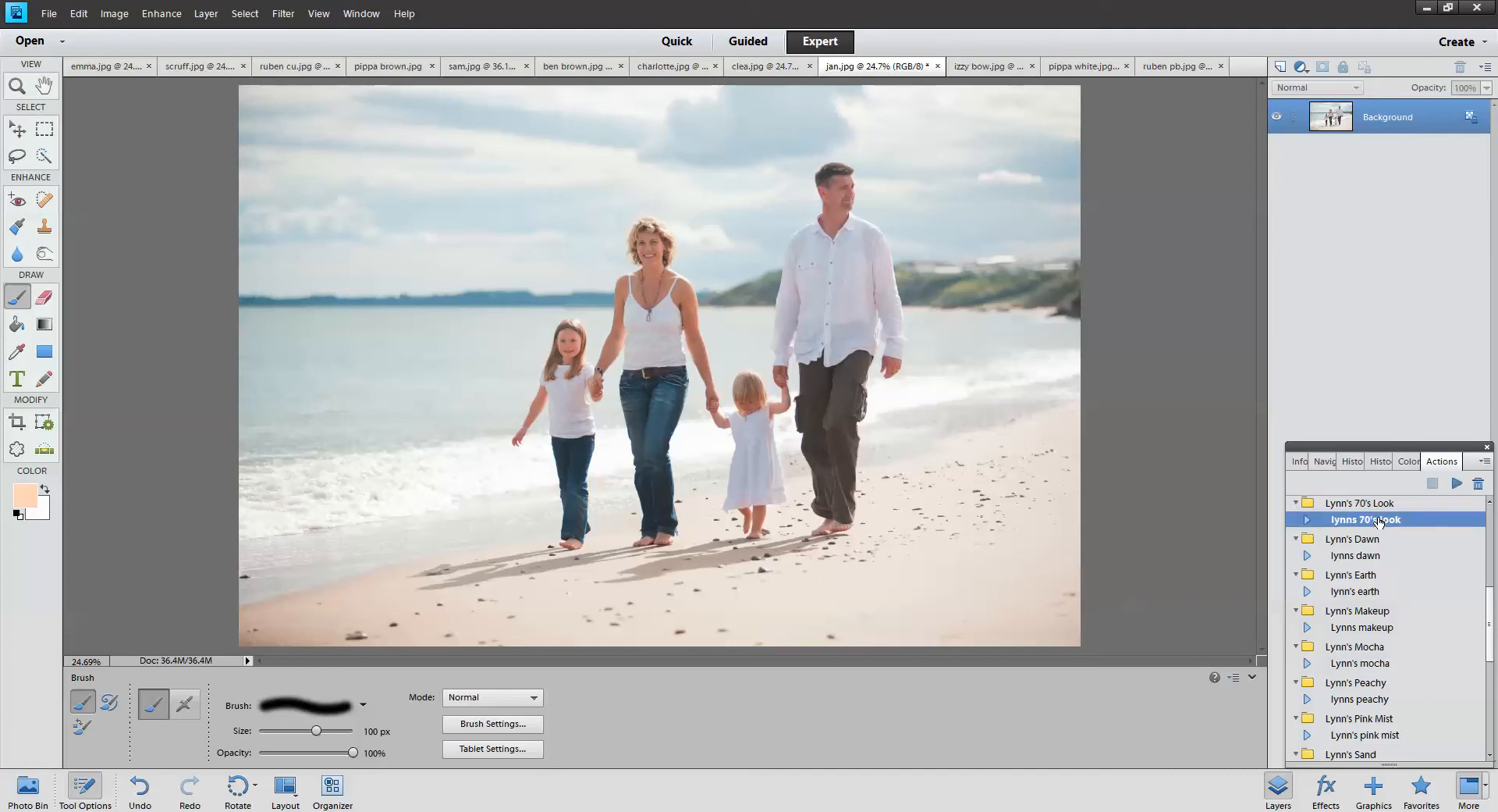
Run the 70's look action on the beach photo and compare its sunshine, cooling, brighten and vintage layers
{"action": "left_click", "coordinate": [1457, 483]}
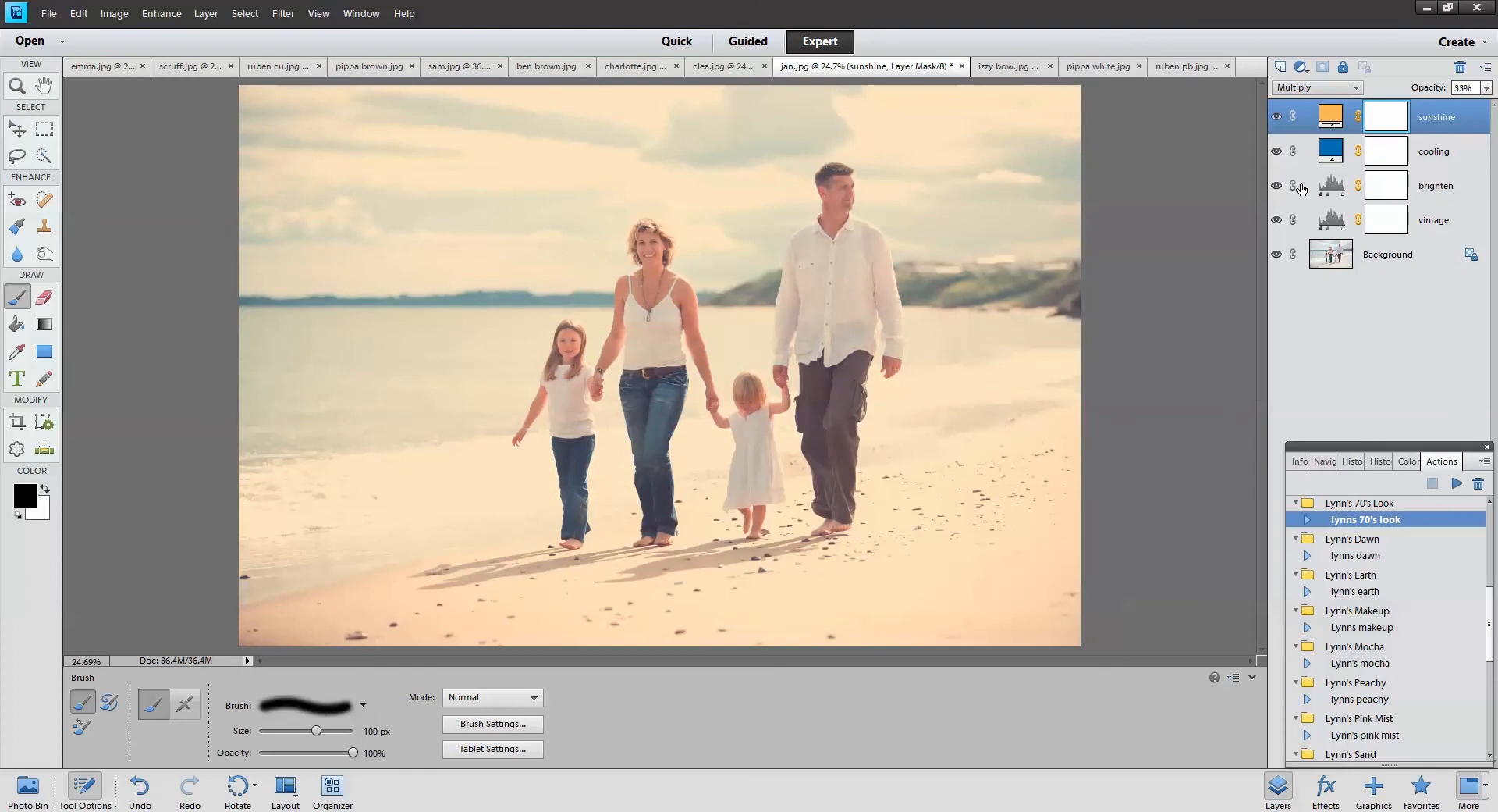
{"action": "left_click", "coordinate": [1275, 117]}
{"action": "left_click", "coordinate": [1277, 151]}
{"action": "left_click", "coordinate": [1277, 186]}
{"action": "left_click", "coordinate": [1277, 220]}
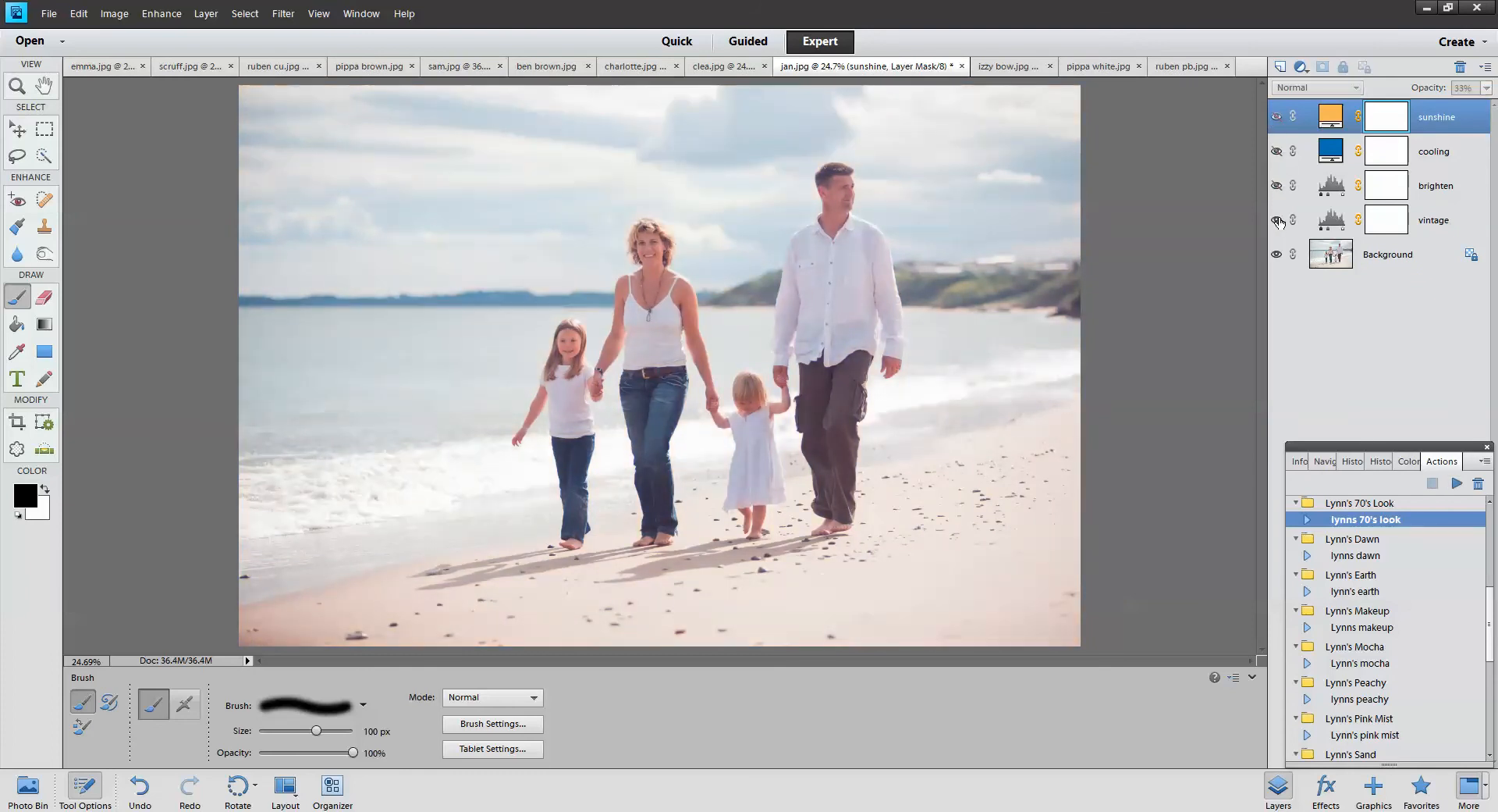
{"action": "left_click", "coordinate": [1277, 220]}
Set the vintage layer to about 61% opacity, show brighten again, and select the cooling layer
{"action": "left_click", "coordinate": [1452, 220]}
{"action": "left_click", "coordinate": [1485, 87]}
{"action": "mouse_move", "coordinate": [1448, 107]}
{"action": "left_mouse_down"}
{"action": "mouse_move", "coordinate": [1468, 113]}
{"action": "mouse_move", "coordinate": [1451, 107]}
{"action": "left_mouse_up"}
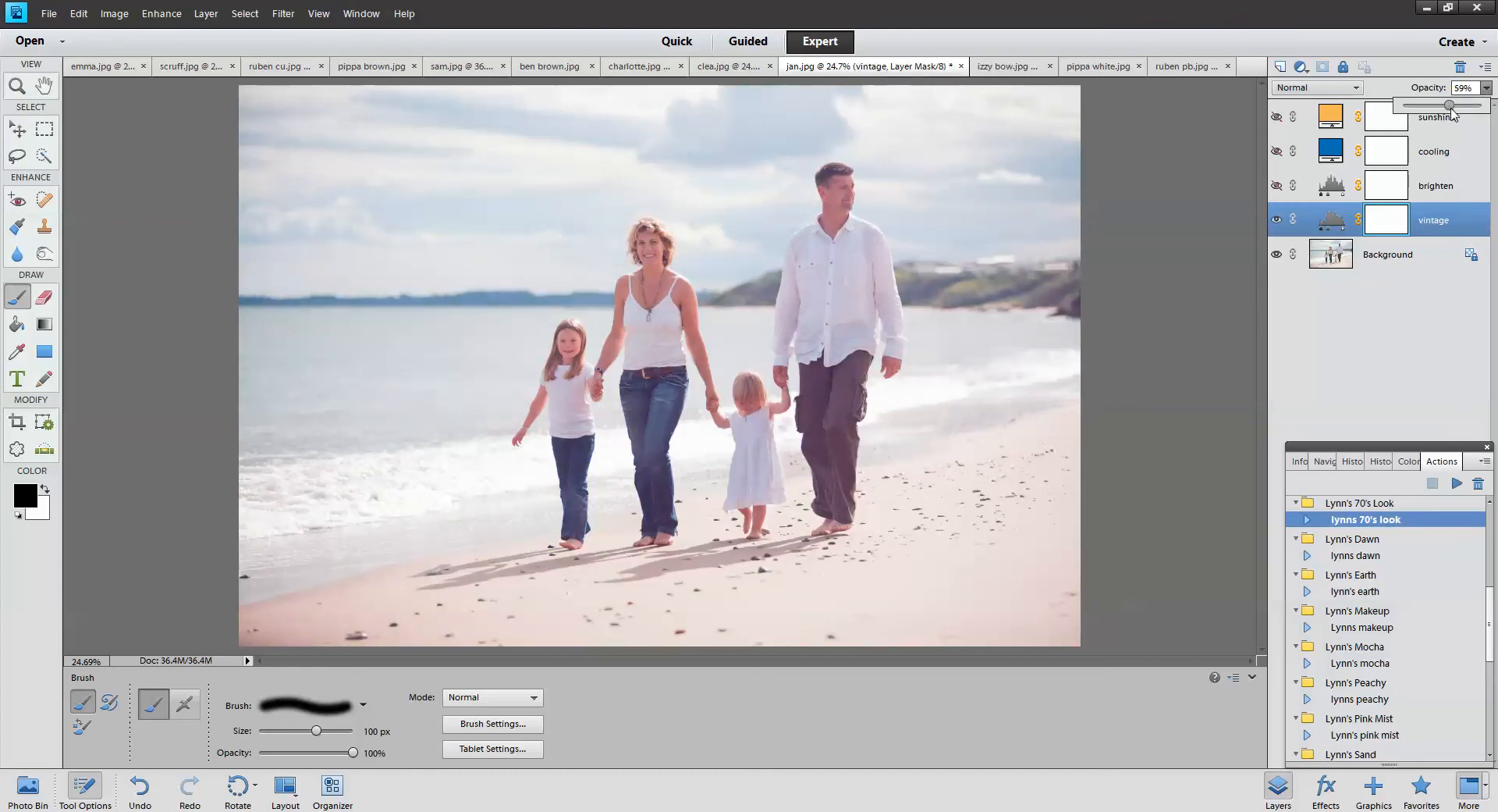
{"action": "left_click", "coordinate": [1279, 186]}
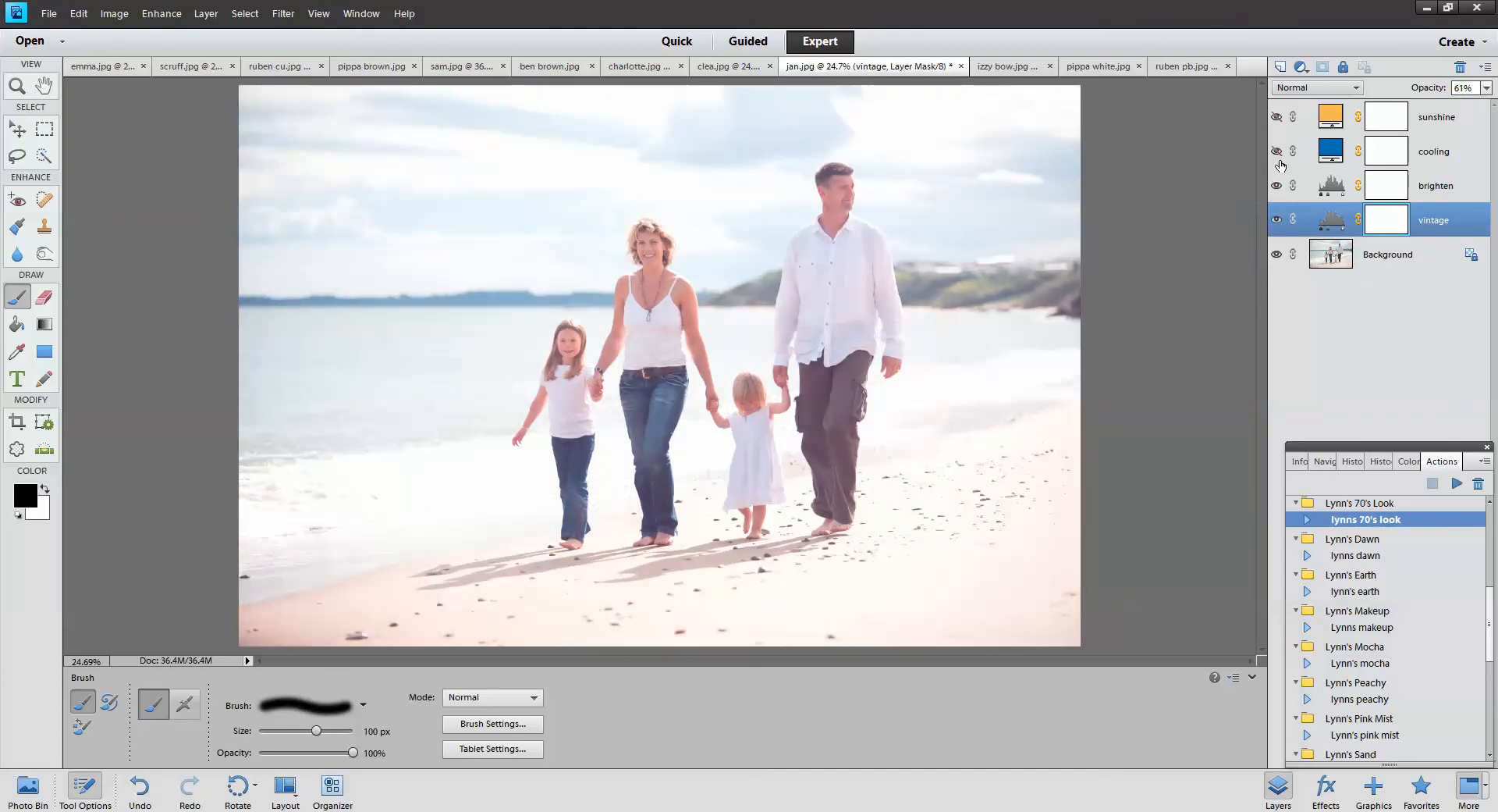
{"action": "left_click", "coordinate": [1333, 152]}
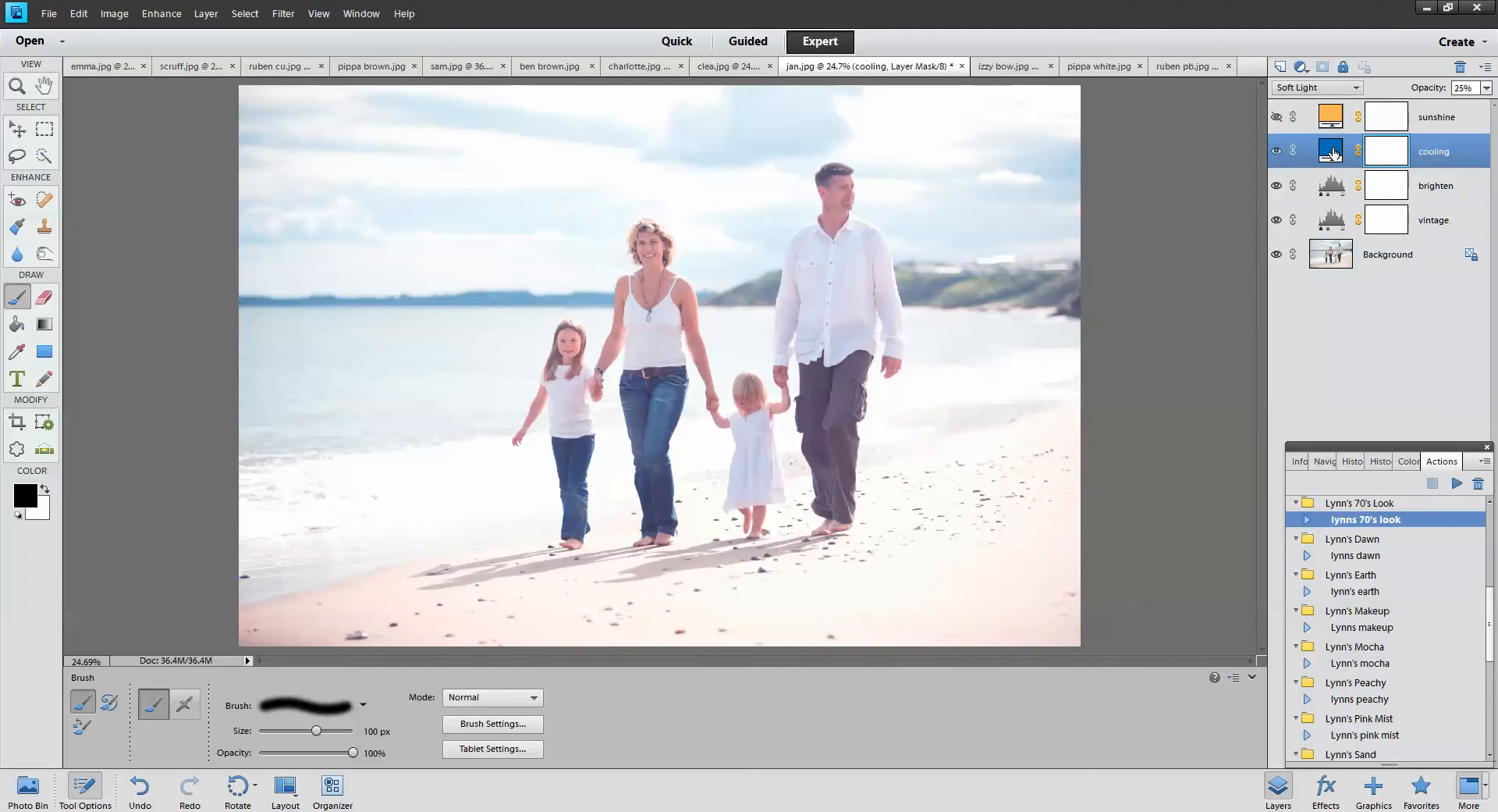
Try several blues for the cooling layer's fill, then shift it to green and confirm
{"action": "double_click", "coordinate": [1333, 153]}
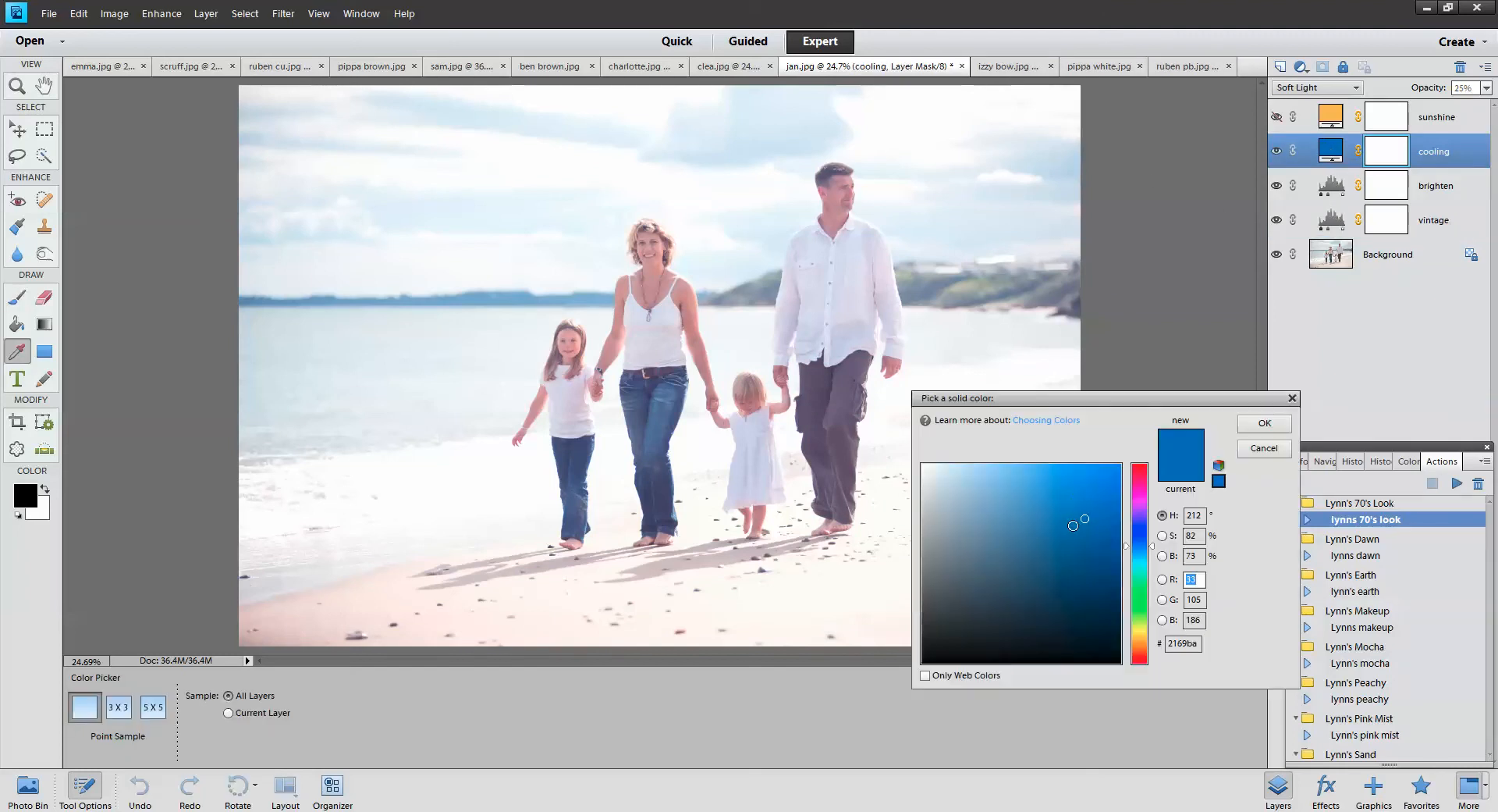
{"action": "left_click", "coordinate": [991, 519]}
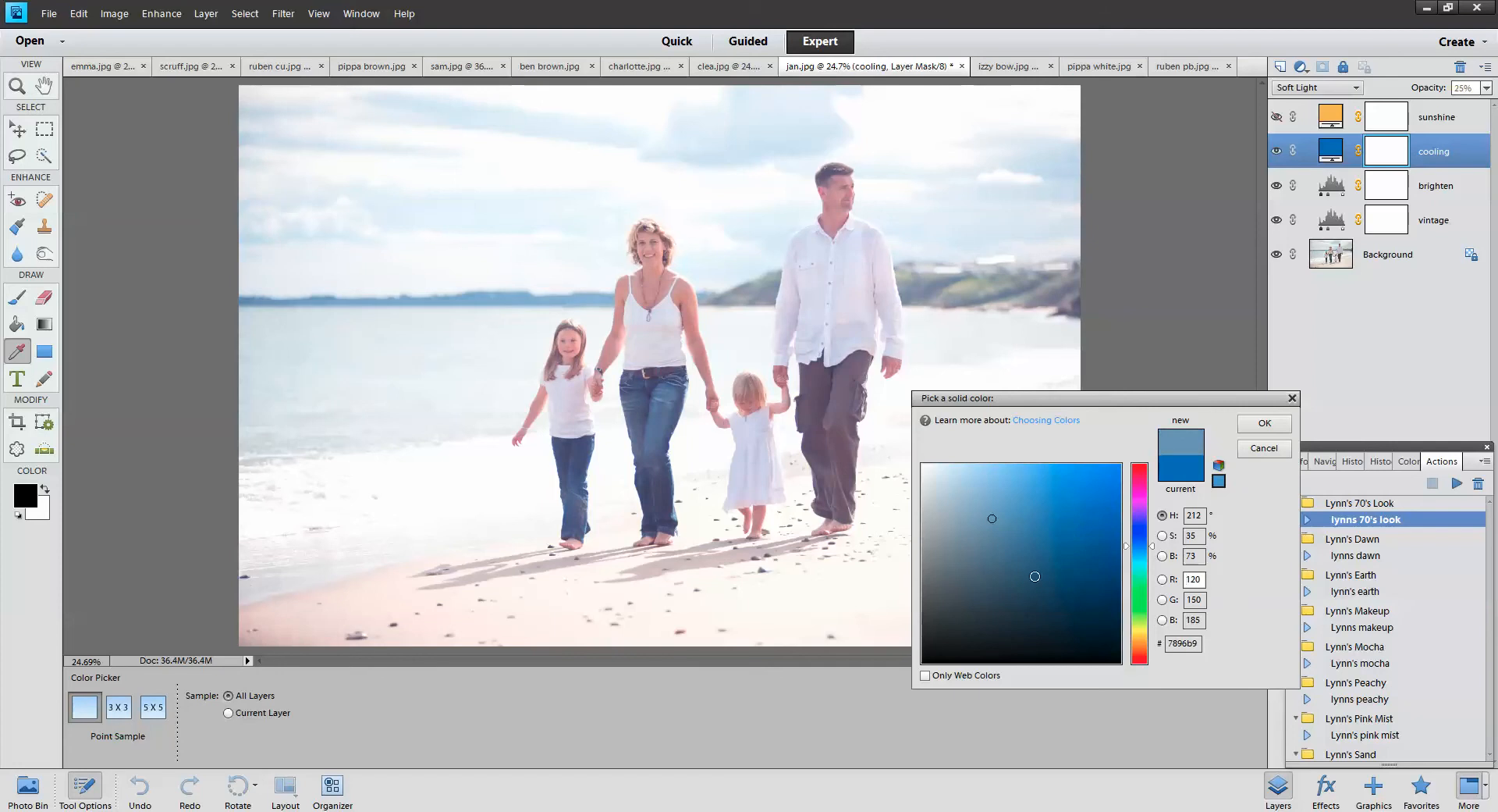
{"action": "left_click", "coordinate": [1068, 588]}
{"action": "left_click", "coordinate": [1036, 499]}
{"action": "left_click_drag", "start_coordinate": [1153, 545], "coordinate": [1156, 609]}
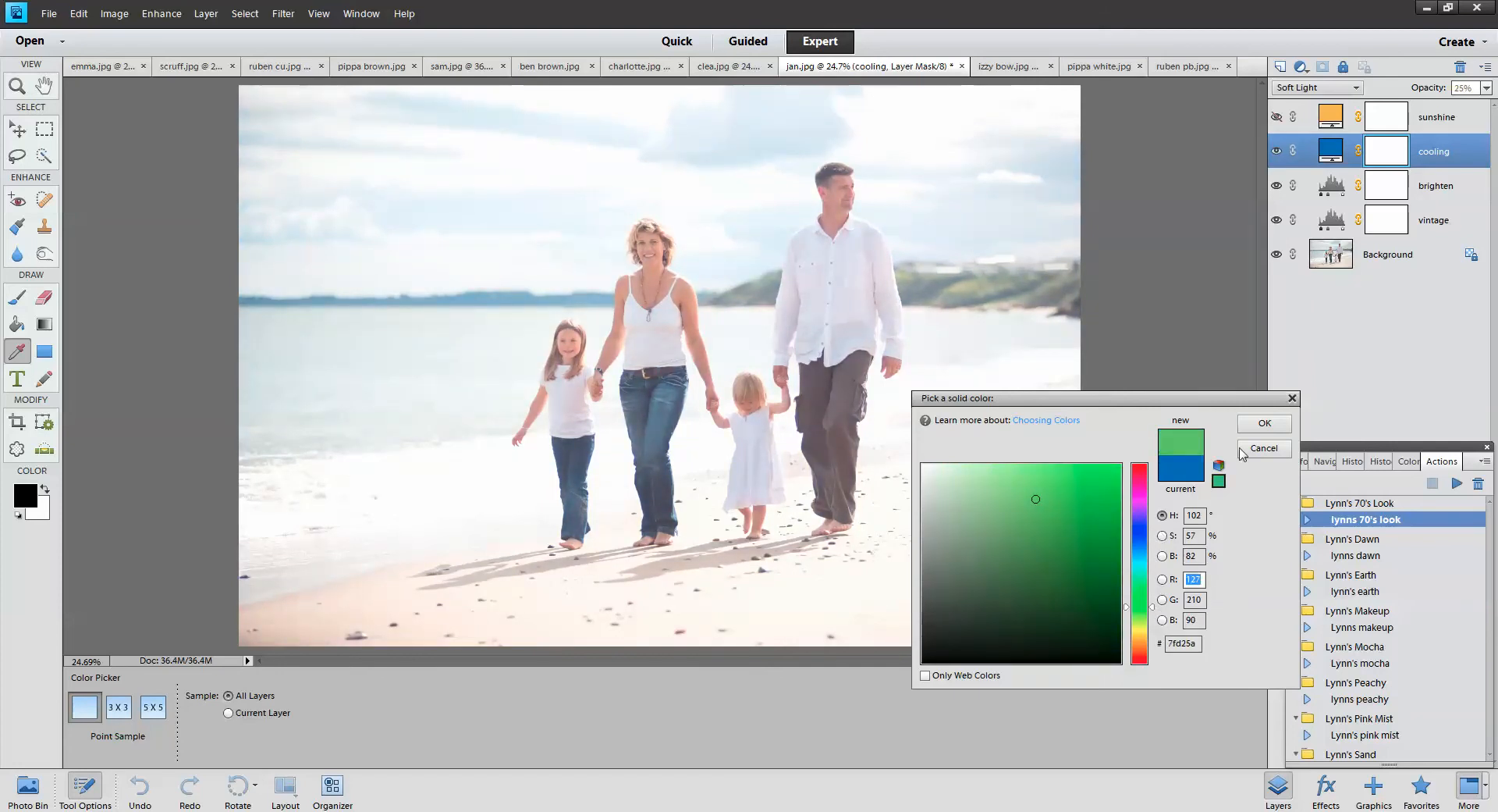
{"action": "left_click", "coordinate": [1264, 423]}
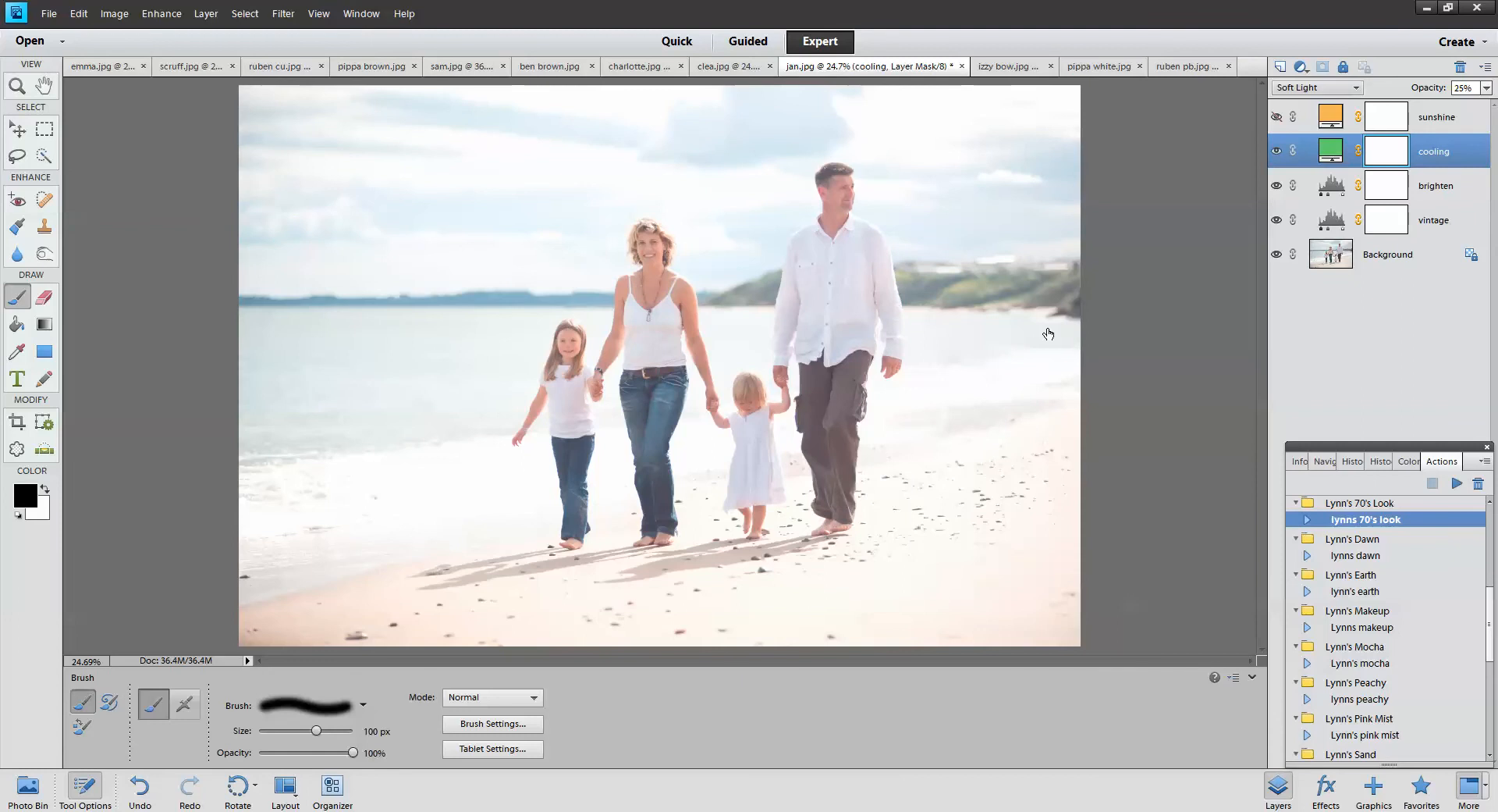
{"action": "double_click", "coordinate": [1326, 152]}
Return the cooling fill to blue and make the sunshine layer visible again
{"action": "left_click_drag", "start_coordinate": [1144, 612], "coordinate": [1147, 543]}
{"action": "left_click", "coordinate": [1264, 423]}
{"action": "left_click", "coordinate": [1277, 117]}
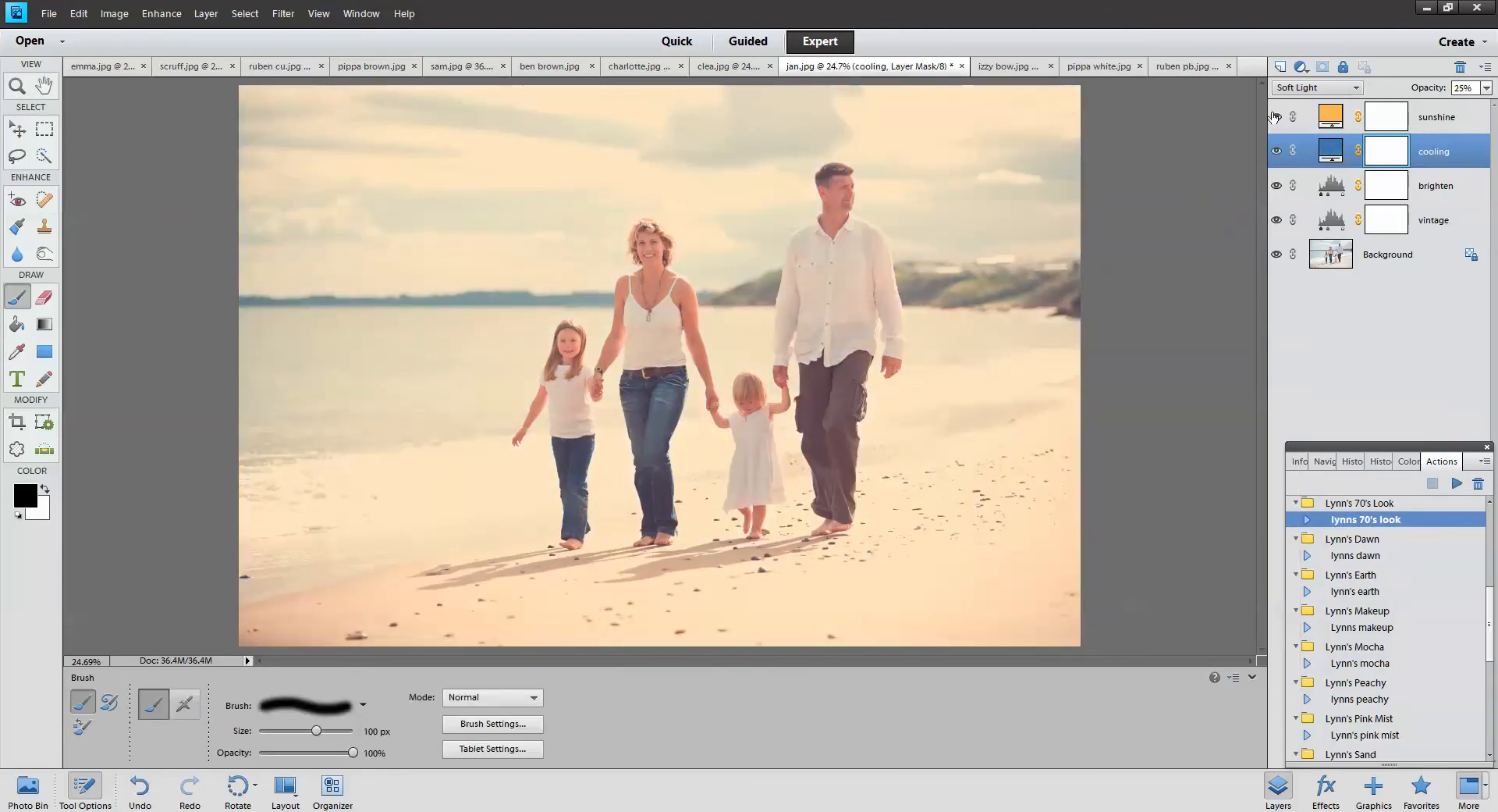
Lower the sunshine layer to 21% opacity, then pick 'lynns dawn' for izzy bow.jpg
{"action": "left_click", "coordinate": [1339, 121]}
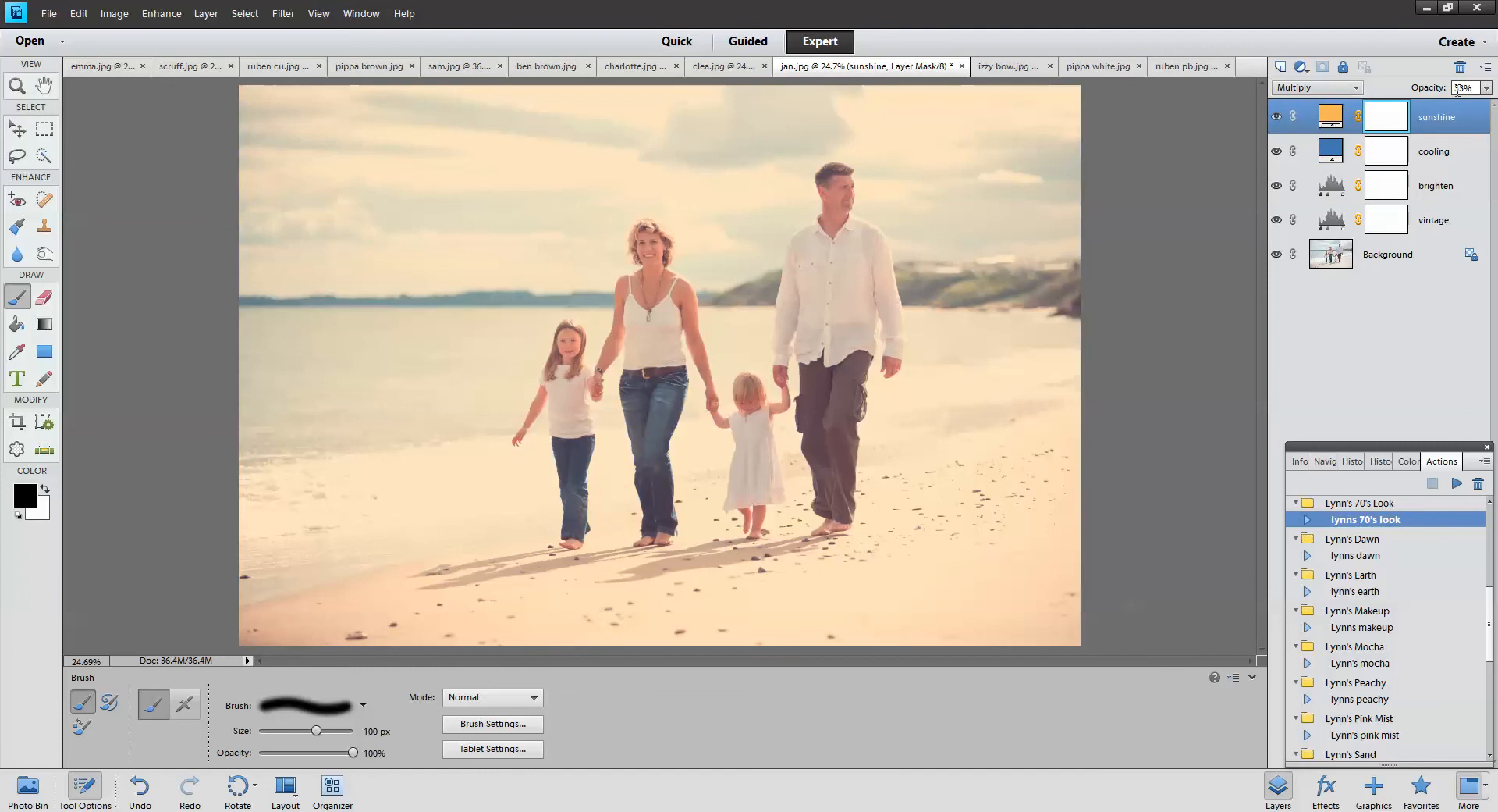
{"action": "left_click", "coordinate": [1488, 93]}
{"action": "left_click_drag", "start_coordinate": [1427, 106], "coordinate": [1420, 113]}
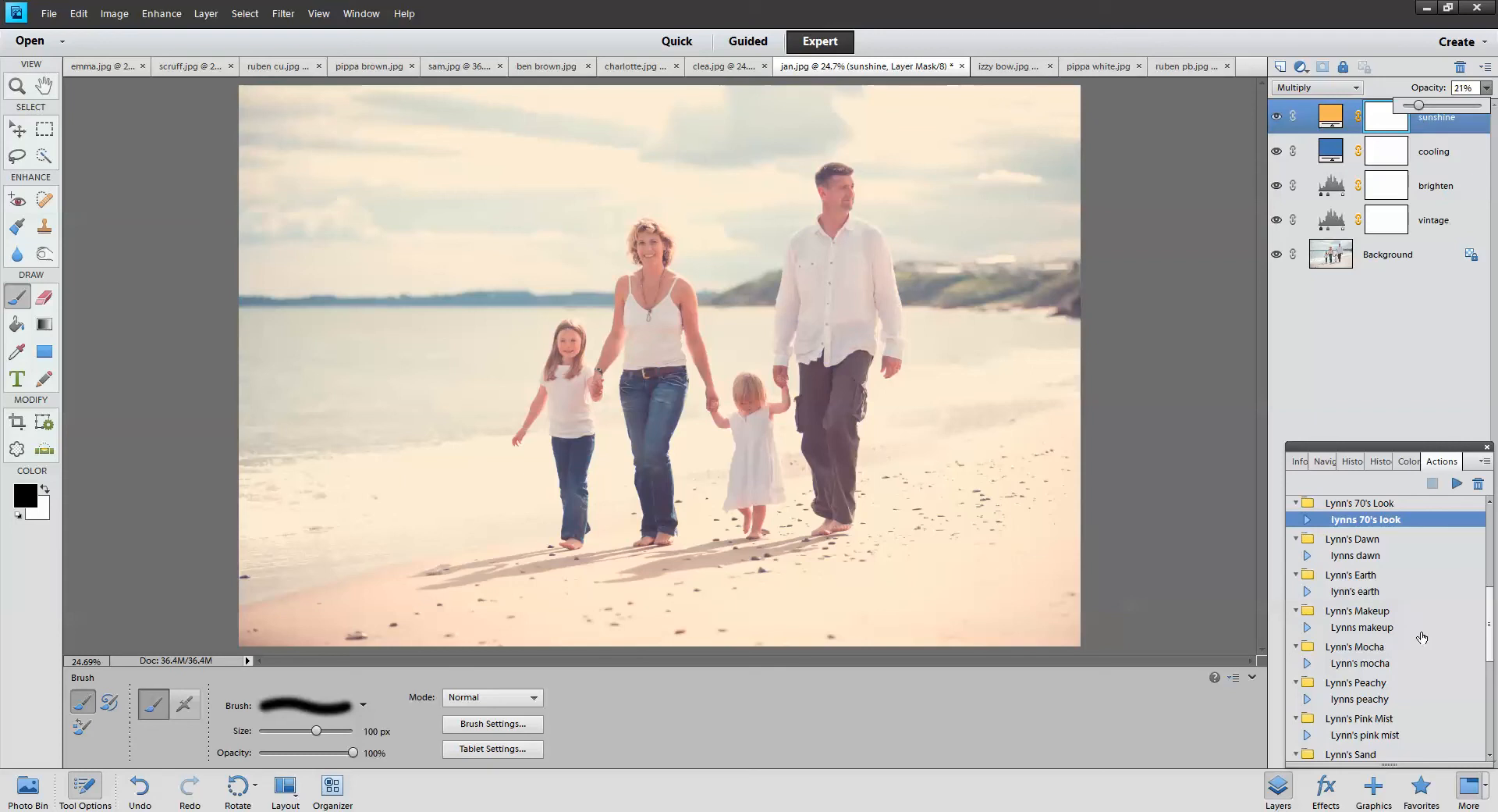
{"action": "left_click", "coordinate": [1374, 555]}
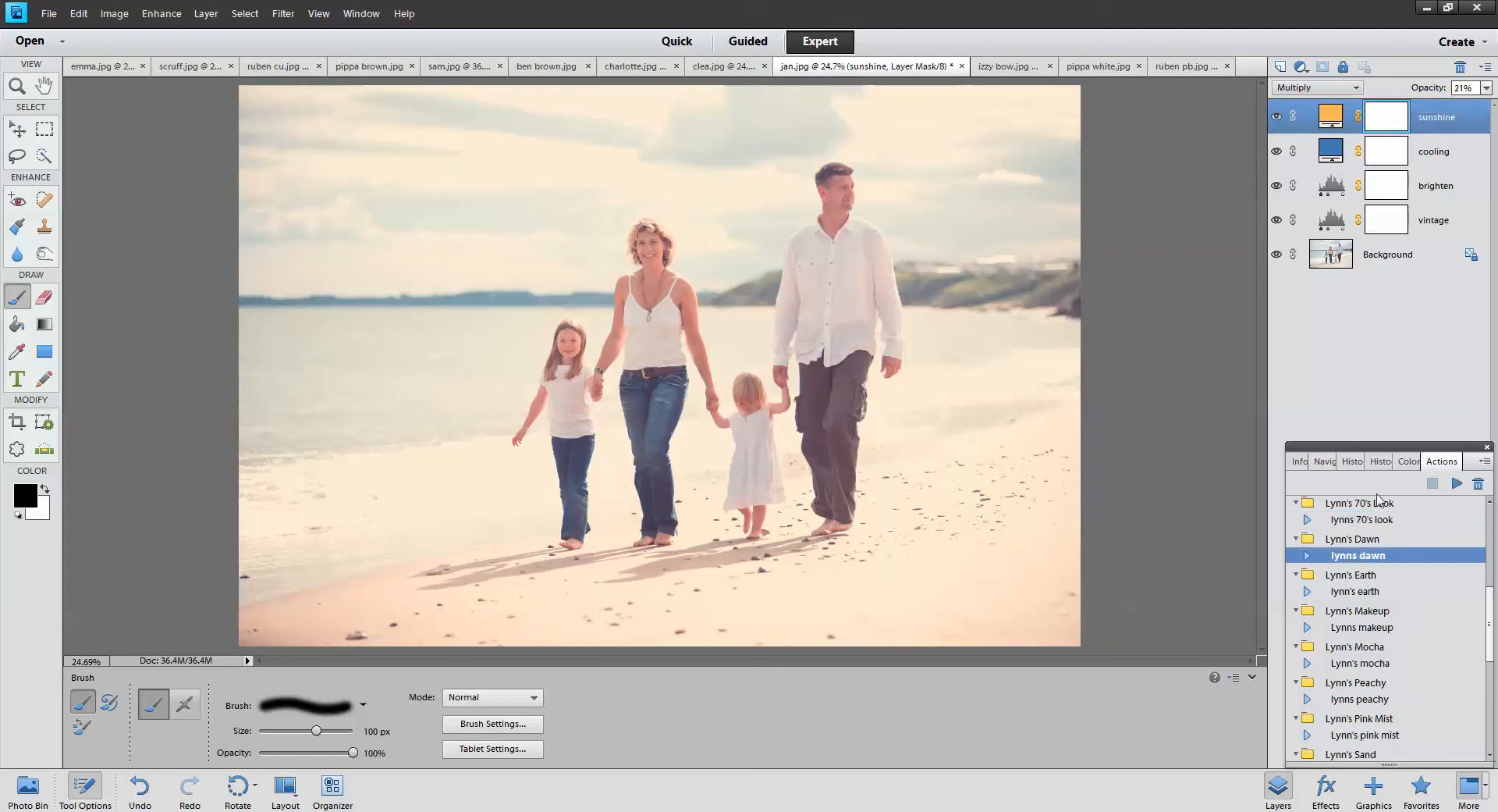
{"action": "left_click", "coordinate": [989, 67]}
Run Lynn's Dawn on izzy bow.jpg and lighten the dawn fill to a salmon tone
{"action": "left_click", "coordinate": [1456, 484]}
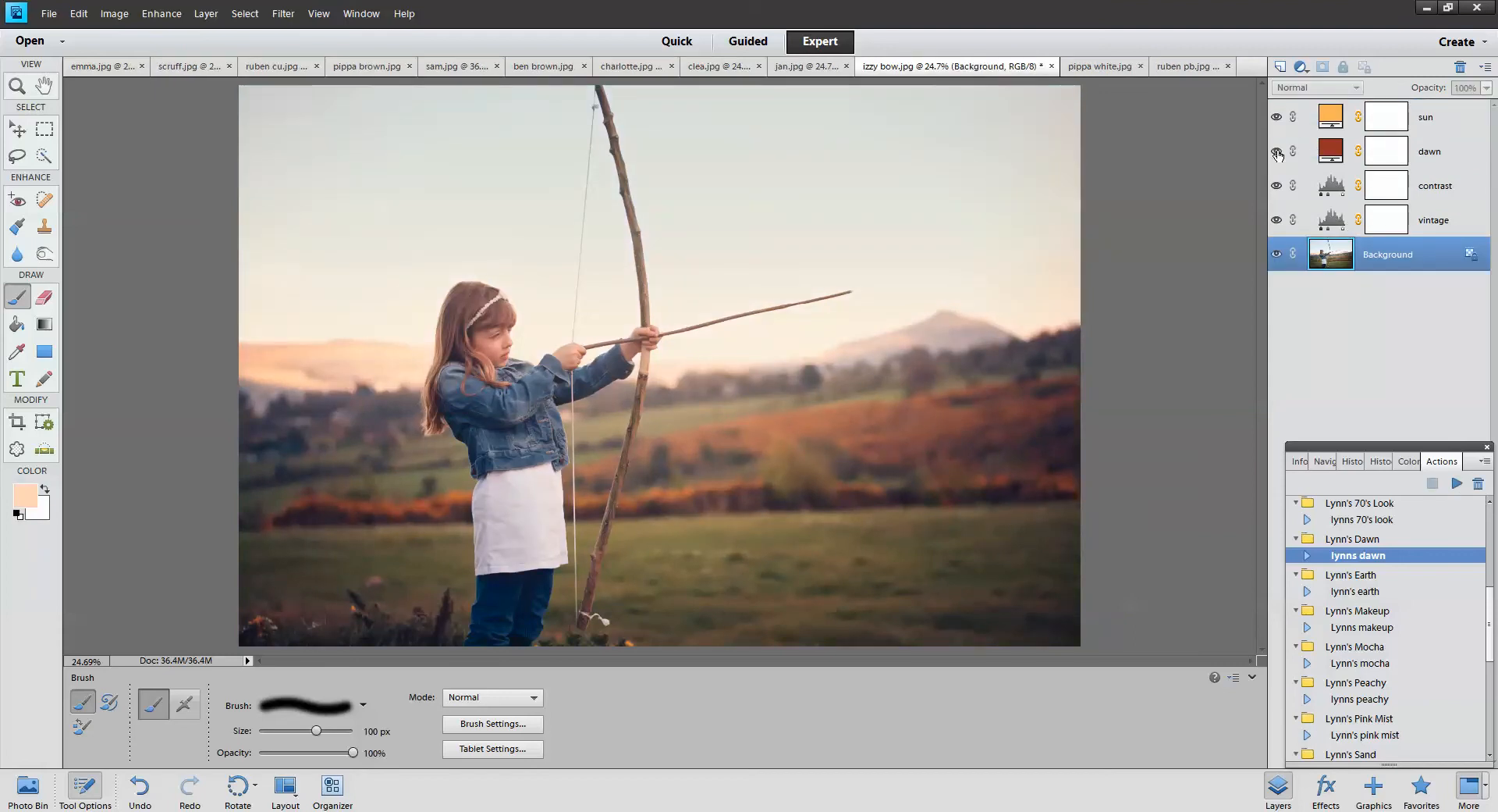
{"action": "double_click", "coordinate": [1332, 152]}
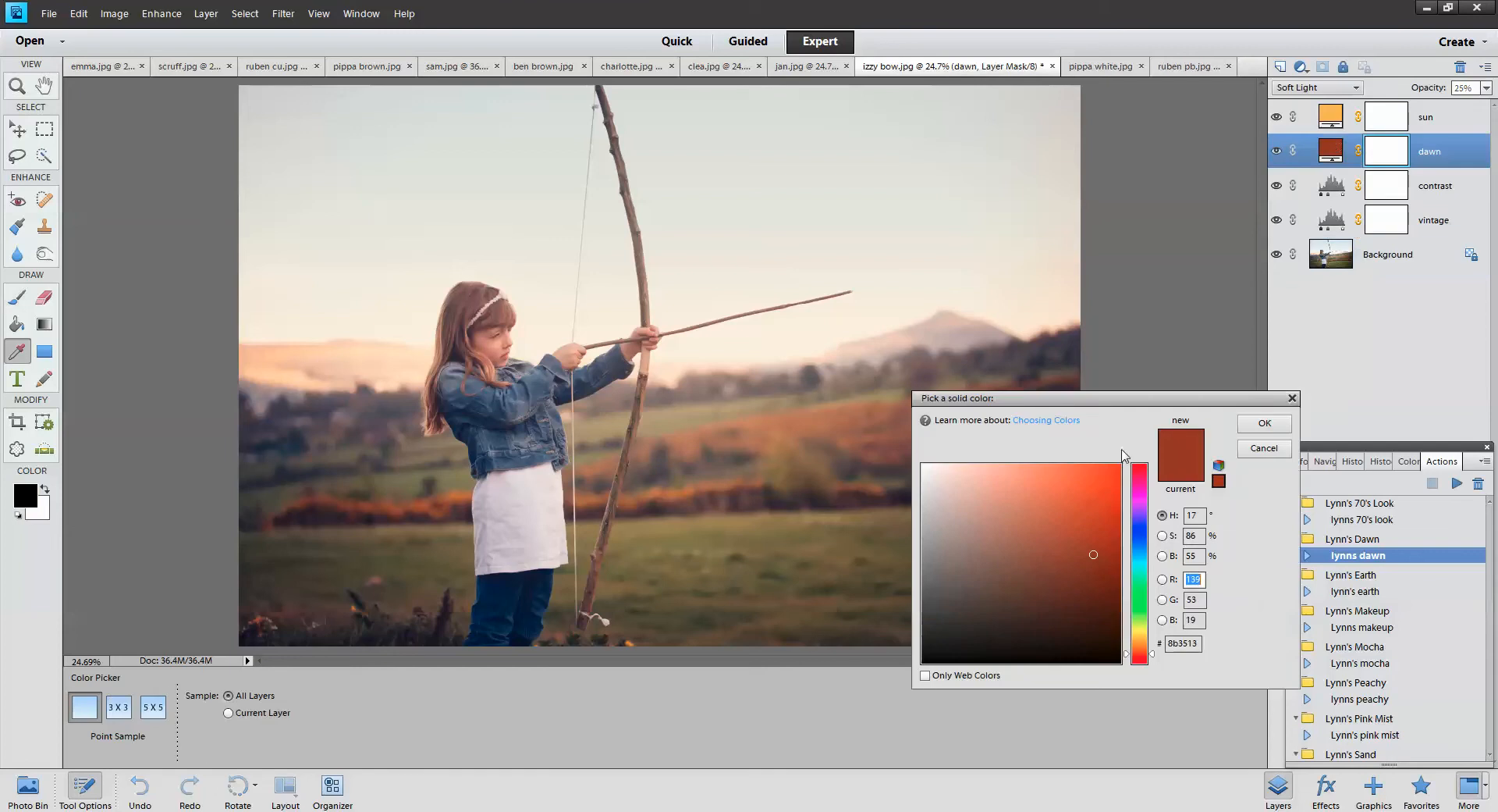
{"action": "mouse_move", "coordinate": [1020, 551]}
{"action": "left_mouse_down"}
{"action": "mouse_move", "coordinate": [1027, 597]}
{"action": "mouse_move", "coordinate": [1005, 587]}
{"action": "mouse_move", "coordinate": [1036, 508]}
{"action": "left_mouse_up"}
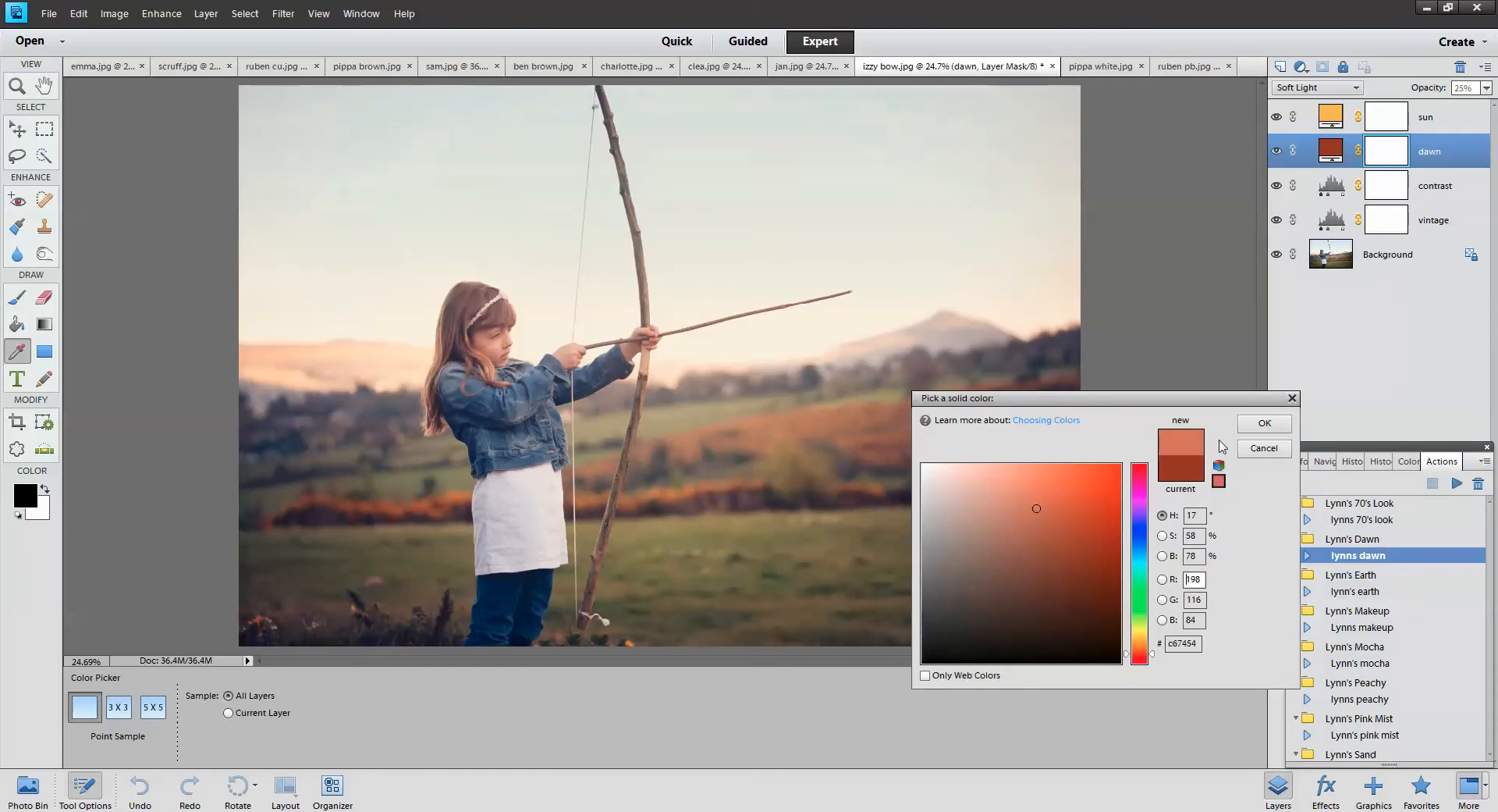
{"action": "left_click", "coordinate": [1293, 398]}
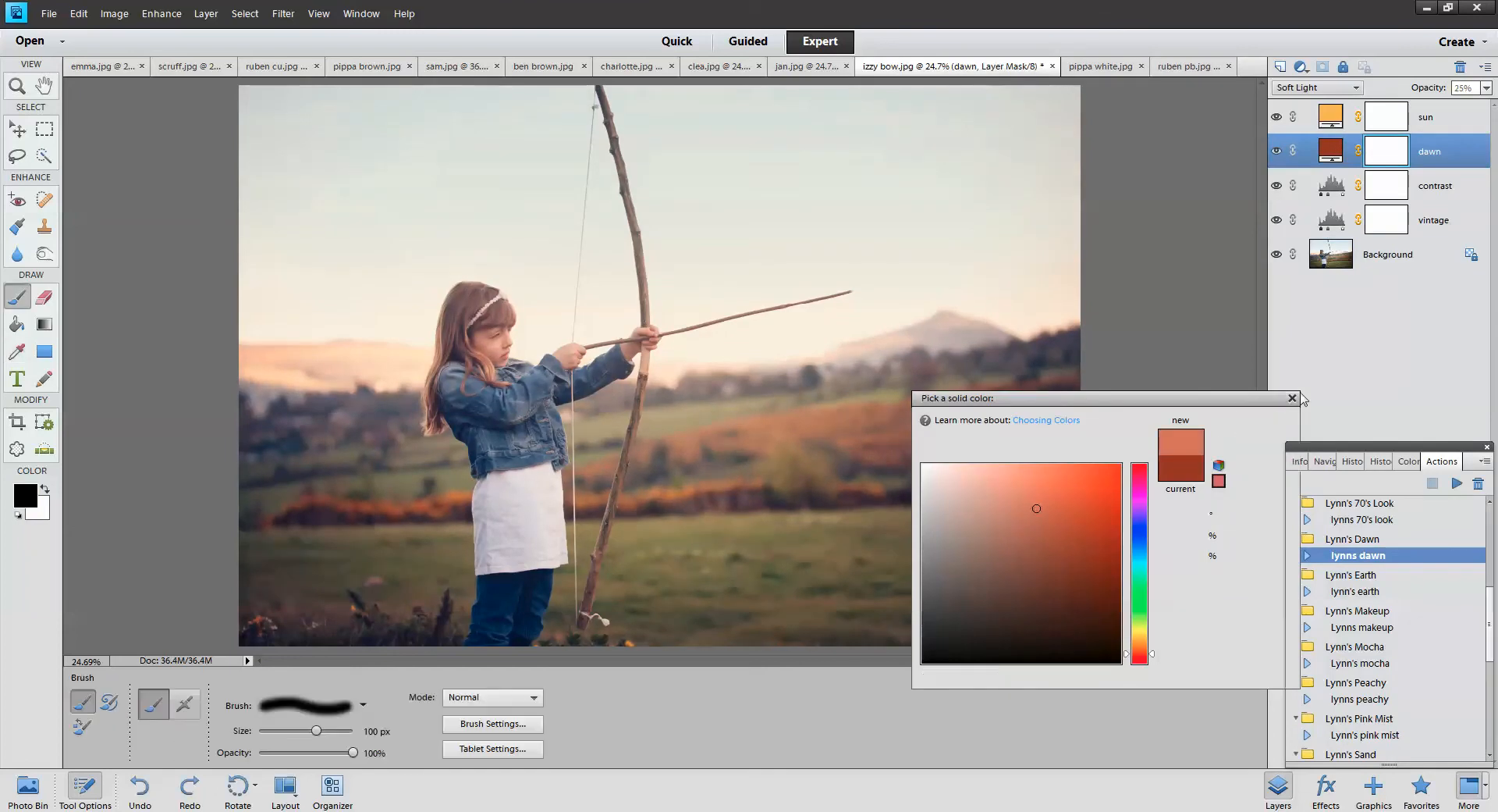
With an 800 px brush, paint black on the dawn mask to remove the tint from the sky
{"action": "left_click", "coordinate": [1386, 153]}
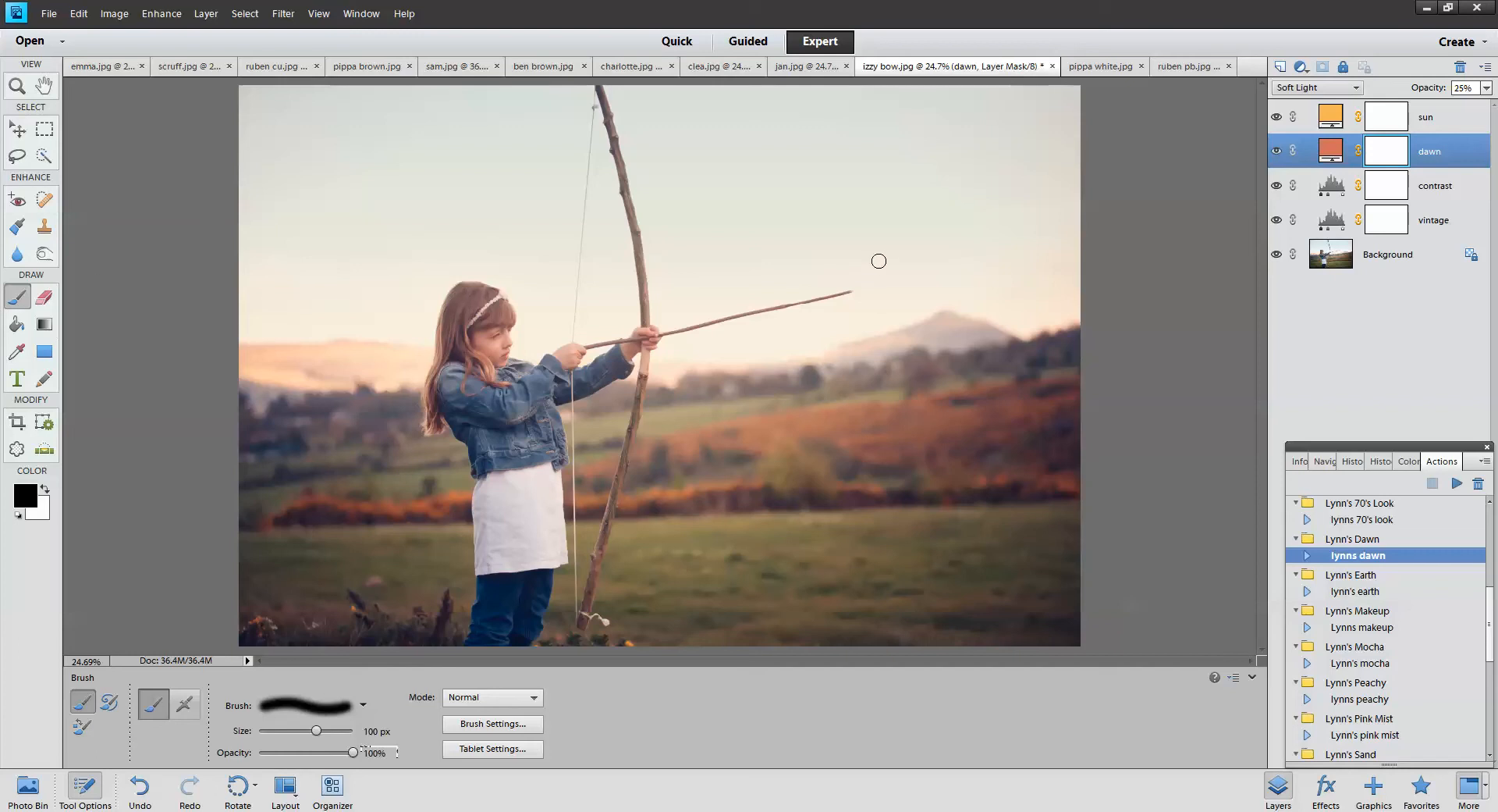
{"action": "key", "text": "bracketright"}
{"action": "key", "text": "bracketright"}
{"action": "key", "text": "bracketright"}
{"action": "key", "text": "bracketright"}
{"action": "key", "text": "bracketright"}
{"action": "key", "text": "bracketright"}
{"action": "key", "text": "bracketright"}
{"action": "key", "text": "bracketright"}
{"action": "key", "text": "bracketright"}
{"action": "key", "text": "bracketright"}
{"action": "key", "text": "bracketright"}
{"action": "mouse_move", "coordinate": [768, 182]}
{"action": "left_mouse_down"}
{"action": "mouse_move", "coordinate": [863, 234]}
{"action": "mouse_move", "coordinate": [827, 235]}
{"action": "left_mouse_up"}
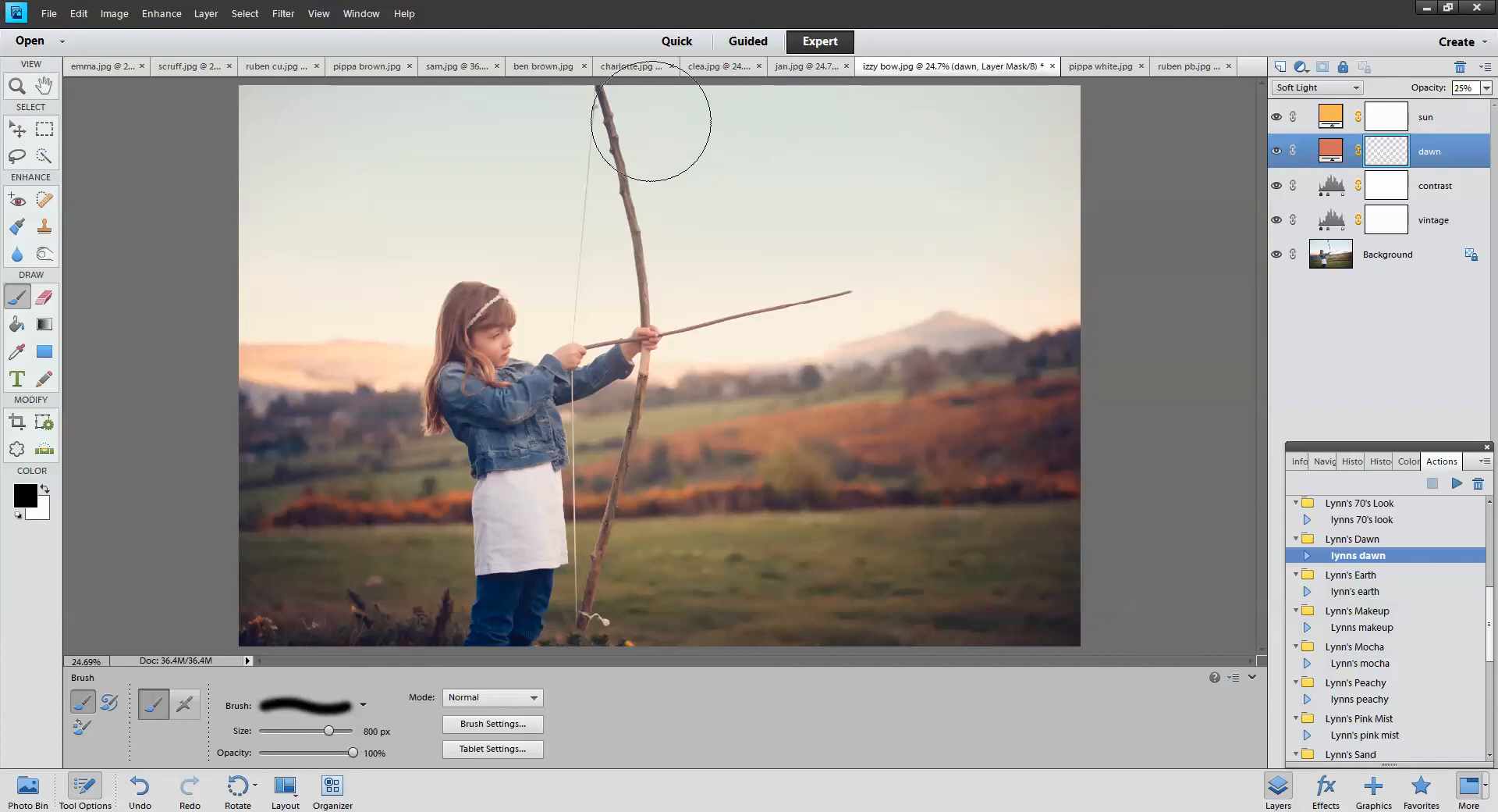
{"action": "mouse_move", "coordinate": [351, 87]}
{"action": "left_mouse_down"}
{"action": "mouse_move", "coordinate": [274, 257]}
{"action": "mouse_move", "coordinate": [352, 211]}
{"action": "left_mouse_up"}
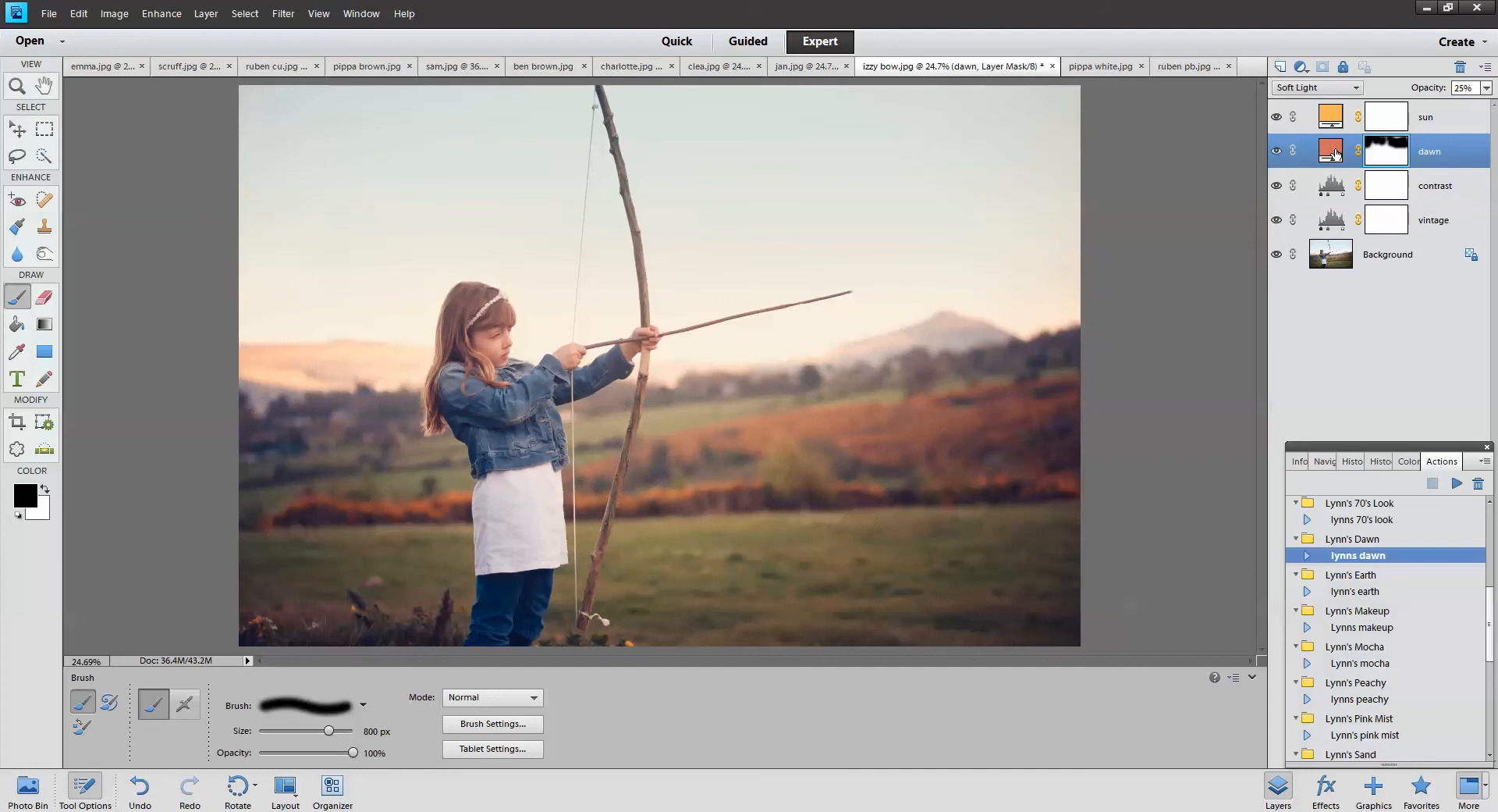
{"action": "left_click", "coordinate": [1486, 88]}
{"action": "left_click_drag", "start_coordinate": [1428, 105], "coordinate": [1458, 106]}
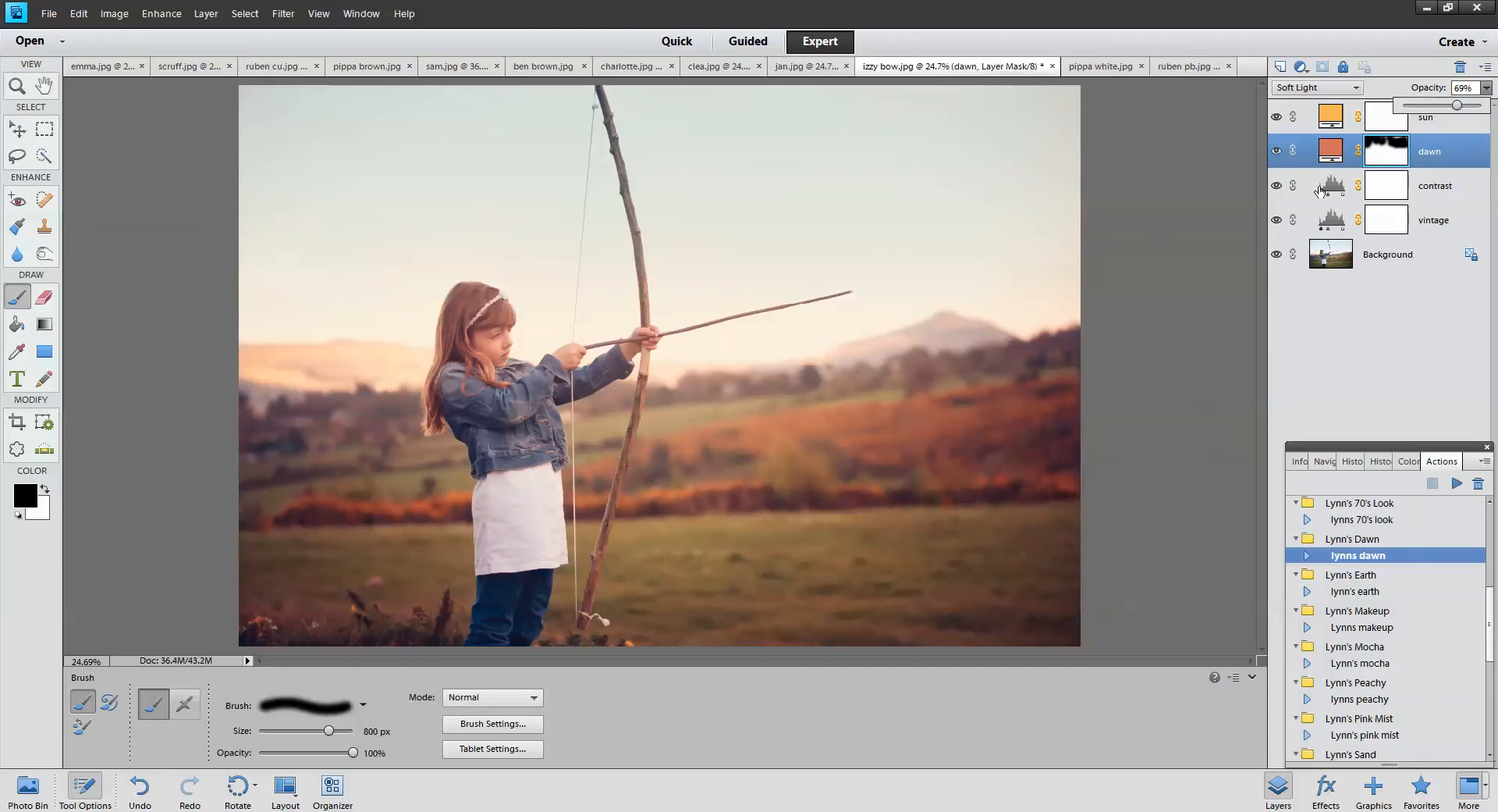
{"action": "left_click", "coordinate": [941, 220]}
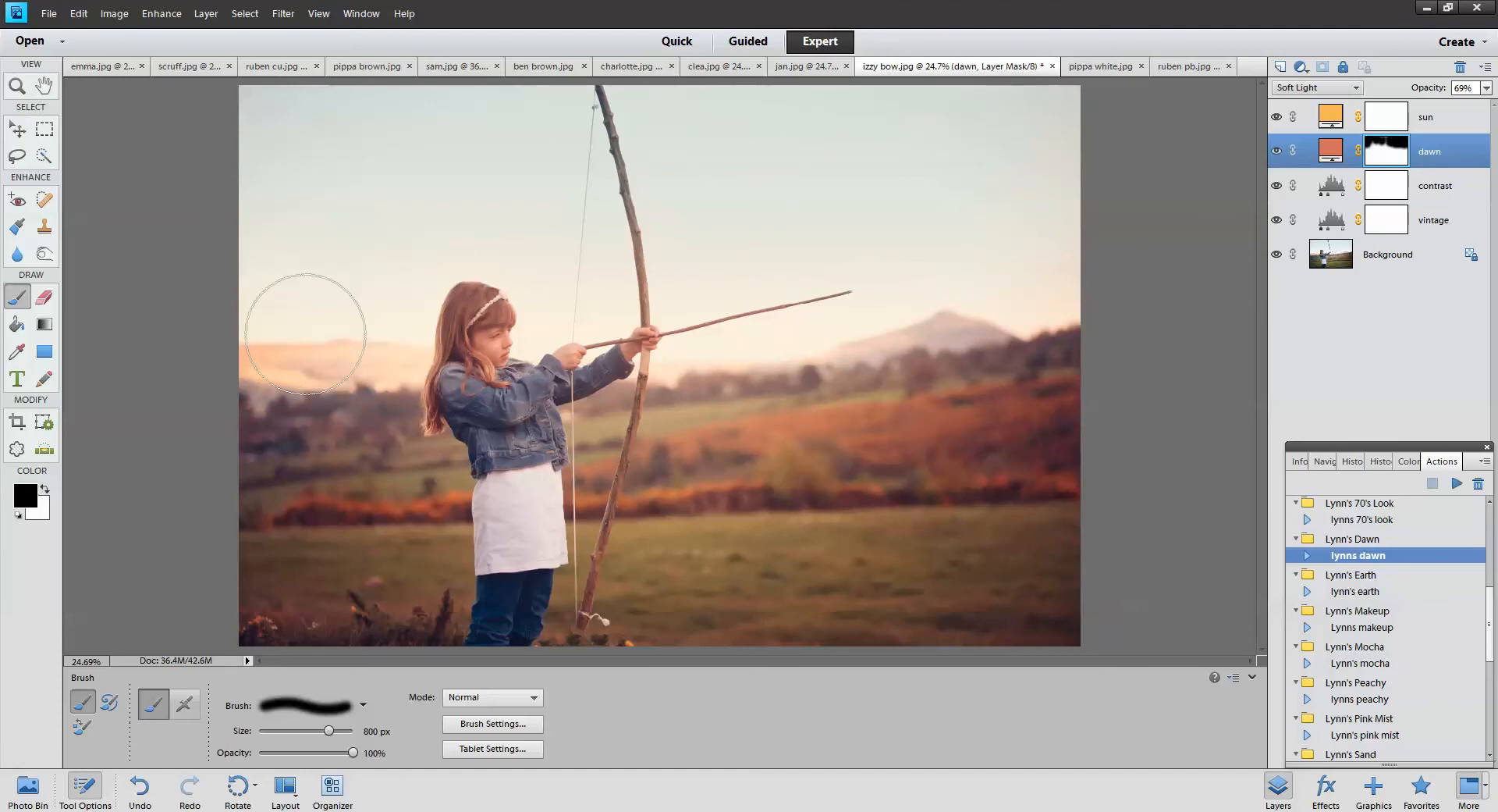
Mask the dawn tint off the hills, then paint white to restore it across sky and hills
{"action": "mouse_move", "coordinate": [701, 439]}
{"action": "left_mouse_down"}
{"action": "mouse_move", "coordinate": [1321, 428]}
{"action": "mouse_move", "coordinate": [1204, 389]}
{"action": "mouse_move", "coordinate": [625, 534]}
{"action": "left_mouse_up"}
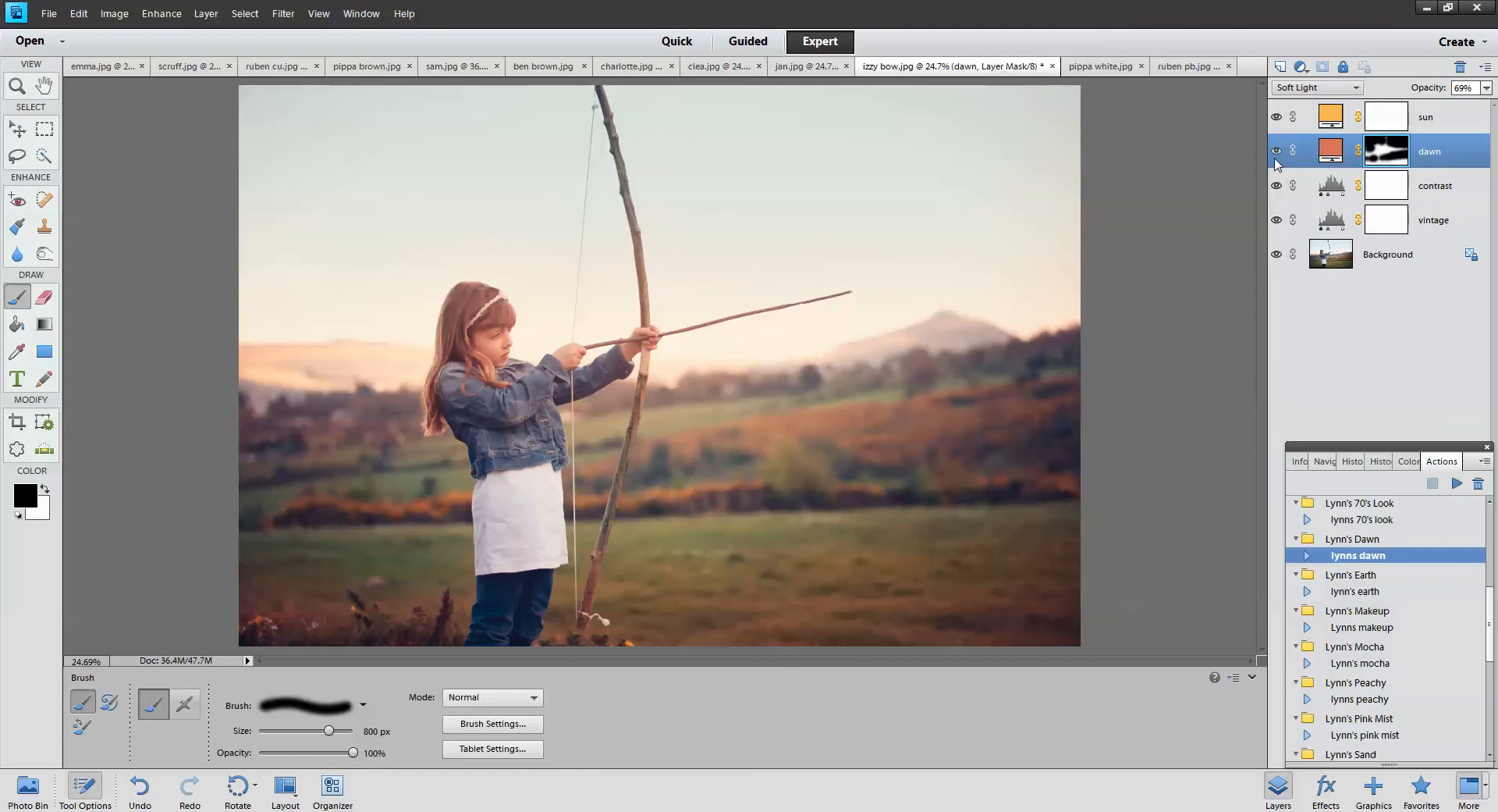
{"action": "left_click", "coordinate": [45, 489]}
{"action": "mouse_move", "coordinate": [1010, 451]}
{"action": "left_mouse_down"}
{"action": "mouse_move", "coordinate": [516, 206]}
{"action": "mouse_move", "coordinate": [1089, 150]}
{"action": "mouse_move", "coordinate": [255, 126]}
{"action": "mouse_move", "coordinate": [225, 549]}
{"action": "mouse_move", "coordinate": [971, 600]}
{"action": "mouse_move", "coordinate": [1281, 579]}
{"action": "left_mouse_up"}
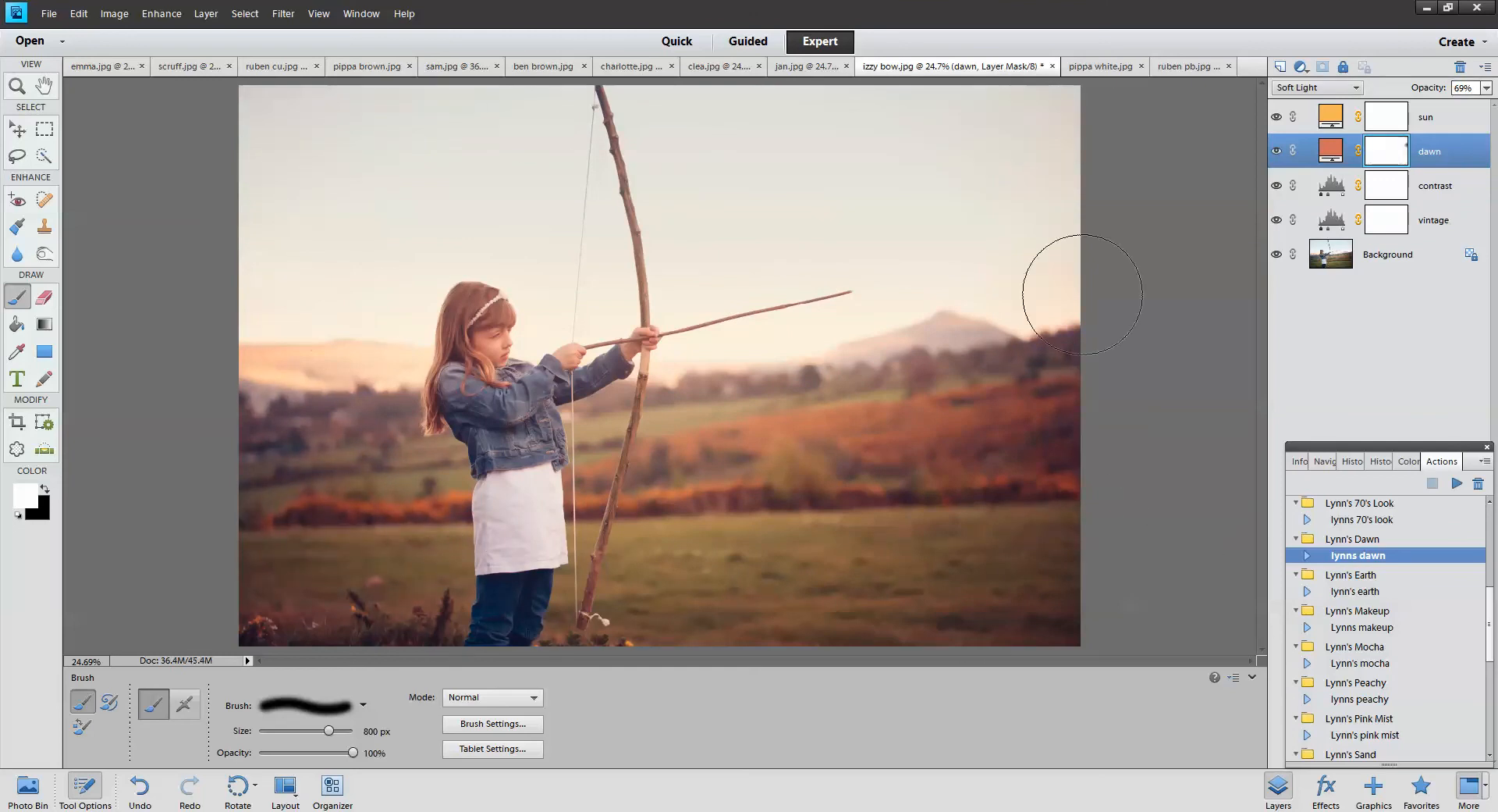
Set dawn opacity to 22% and sun opacity to 11%, then choose Lynn's earth for emma.jpg
{"action": "left_click_drag", "start_coordinate": [1487, 88], "coordinate": [1421, 113]}
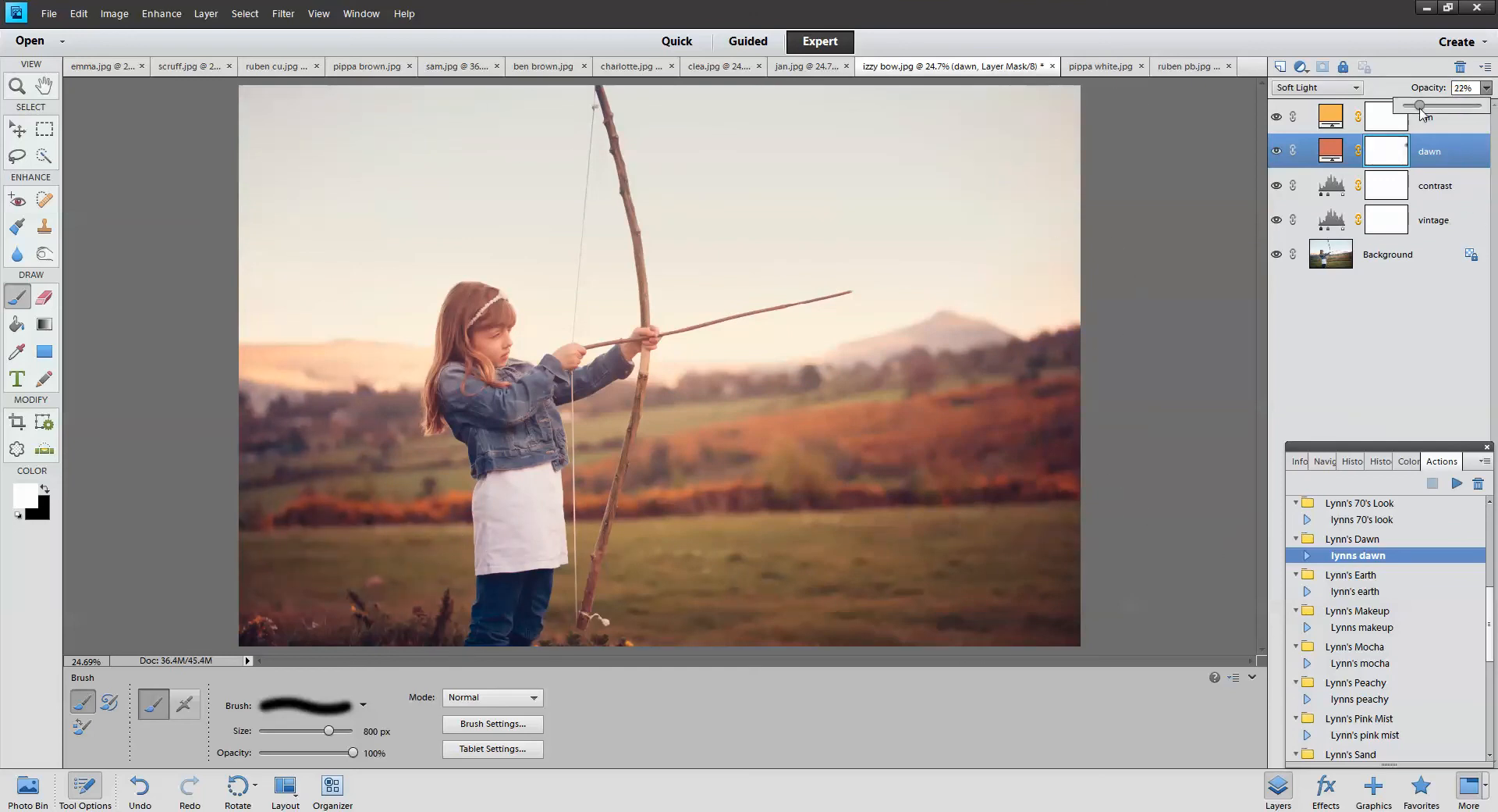
{"action": "left_click", "coordinate": [1430, 129]}
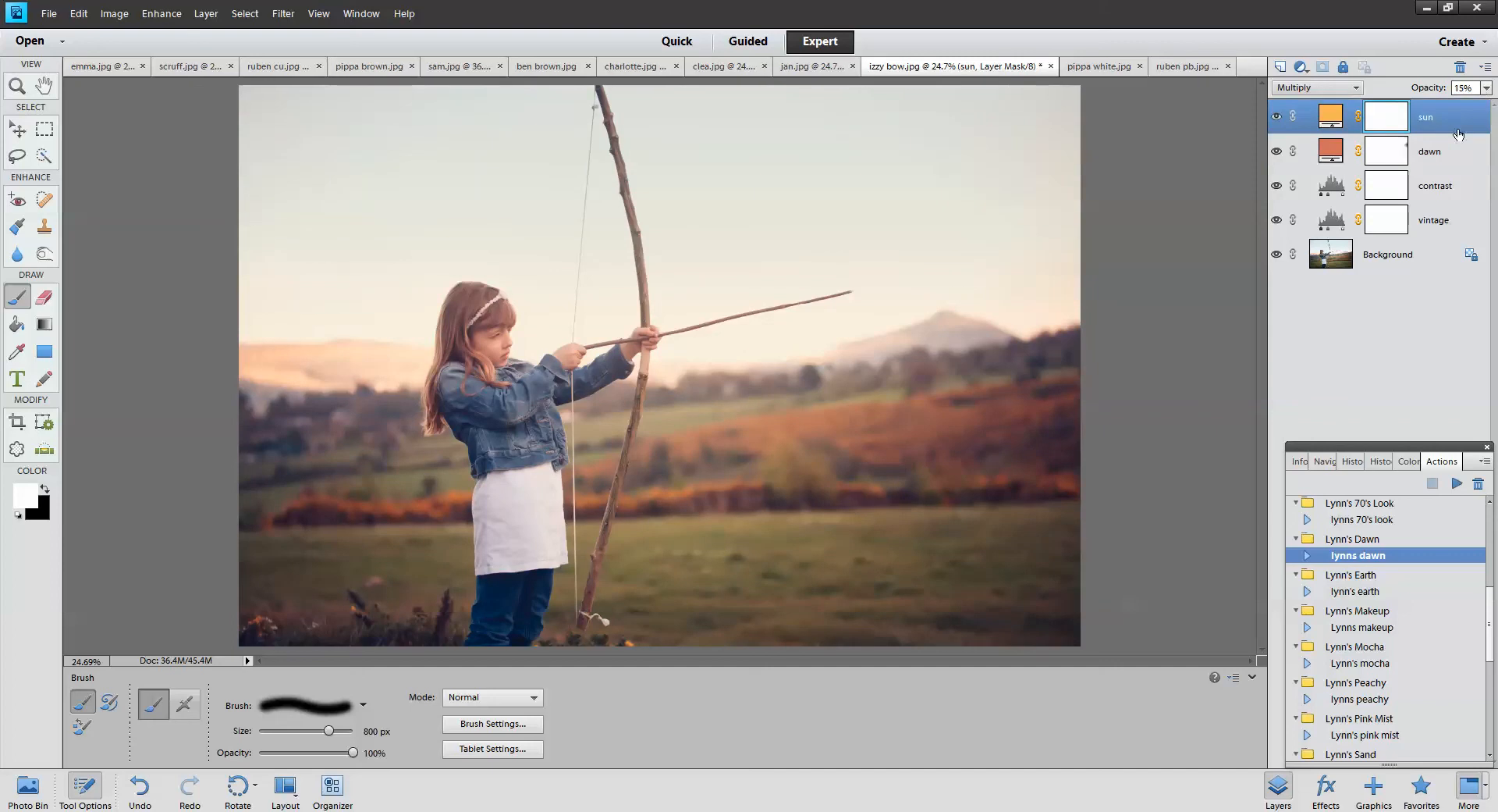
{"action": "left_click_drag", "start_coordinate": [1487, 88], "coordinate": [1413, 107]}
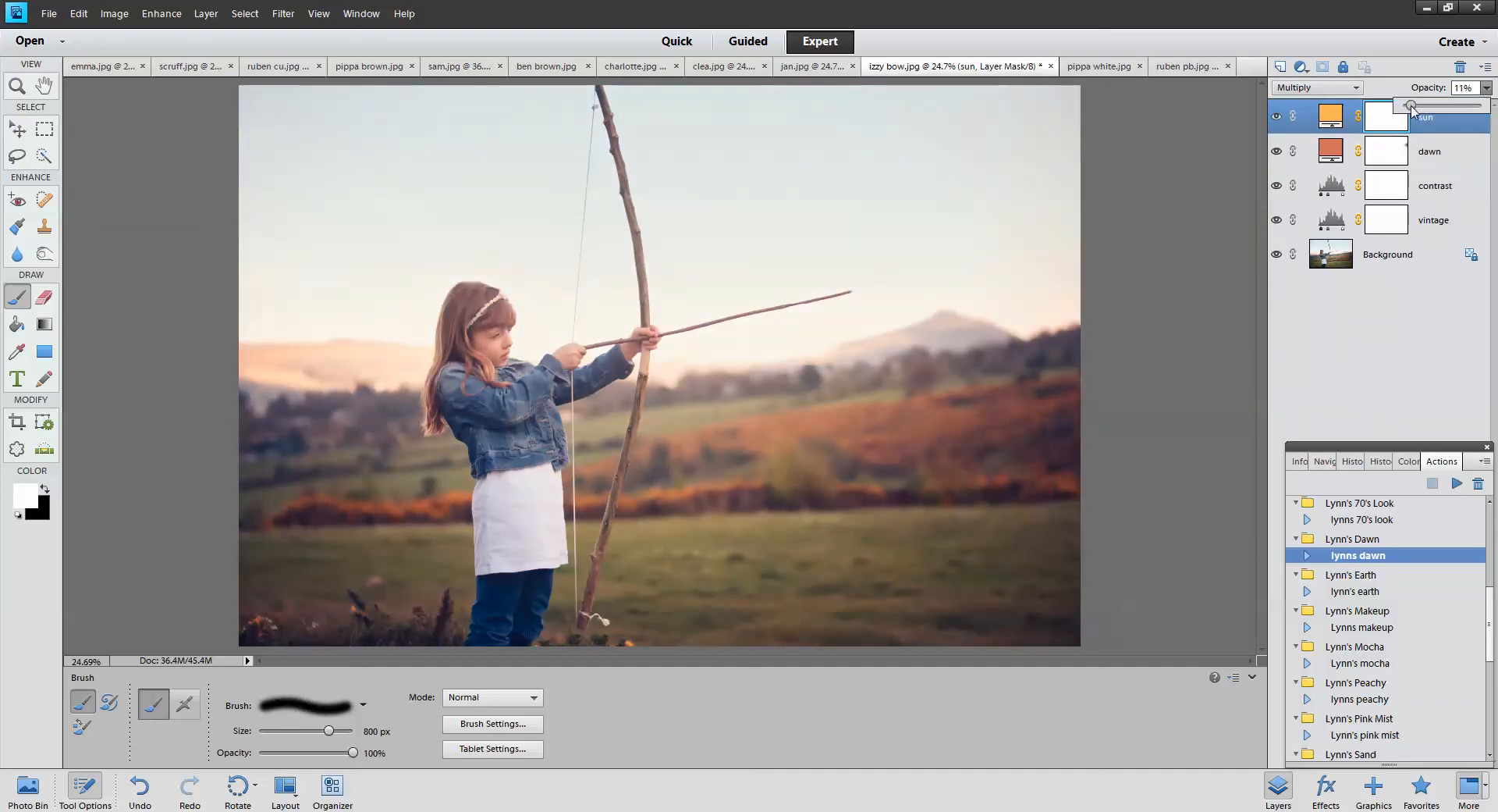
{"action": "left_click", "coordinate": [1362, 591]}
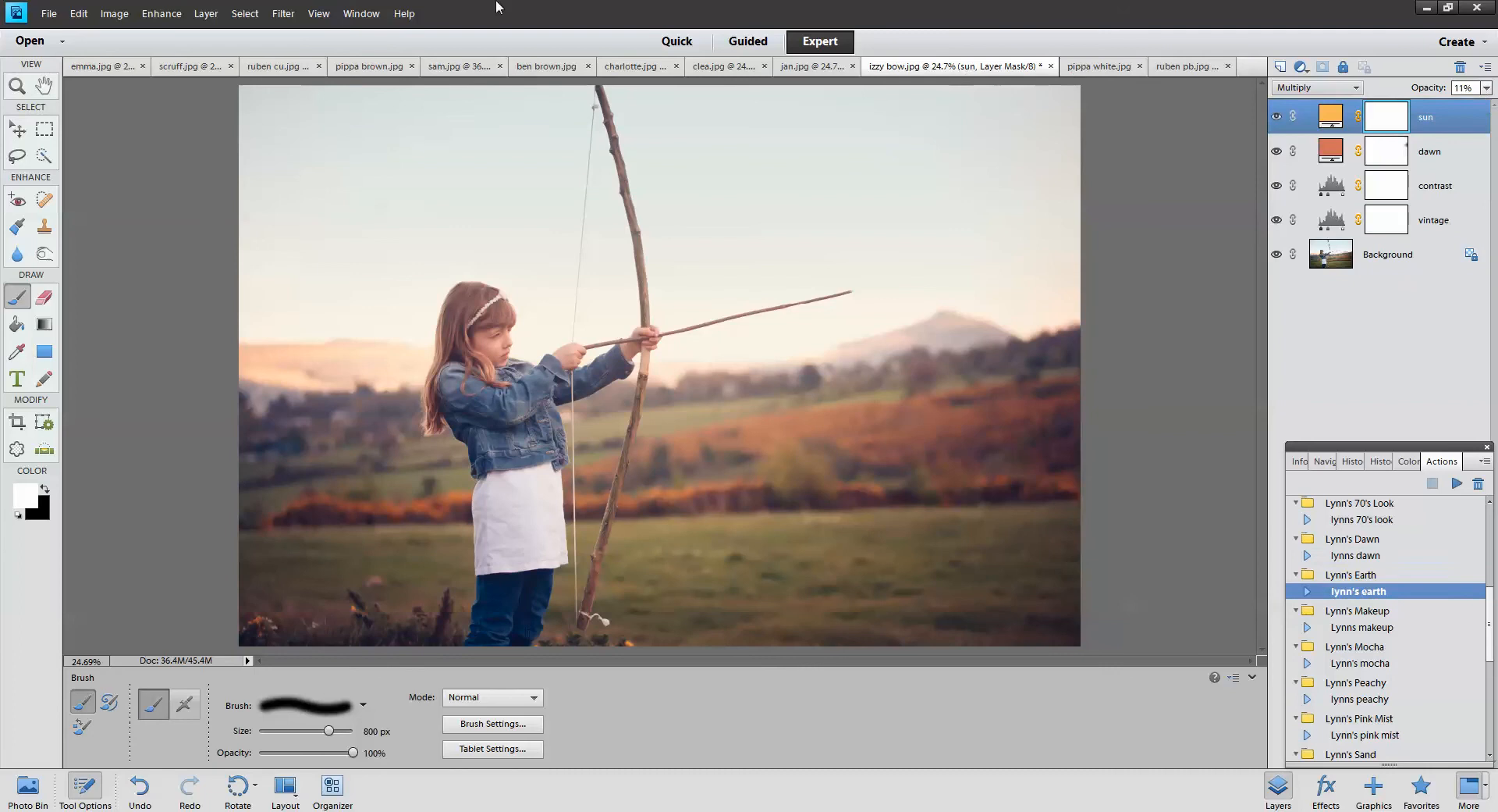
{"action": "left_click", "coordinate": [105, 66]}
Delete the sand, soften tones and brighten layers from emma.jpg and run Lynn's Earth
{"action": "left_click", "coordinate": [1439, 188]}
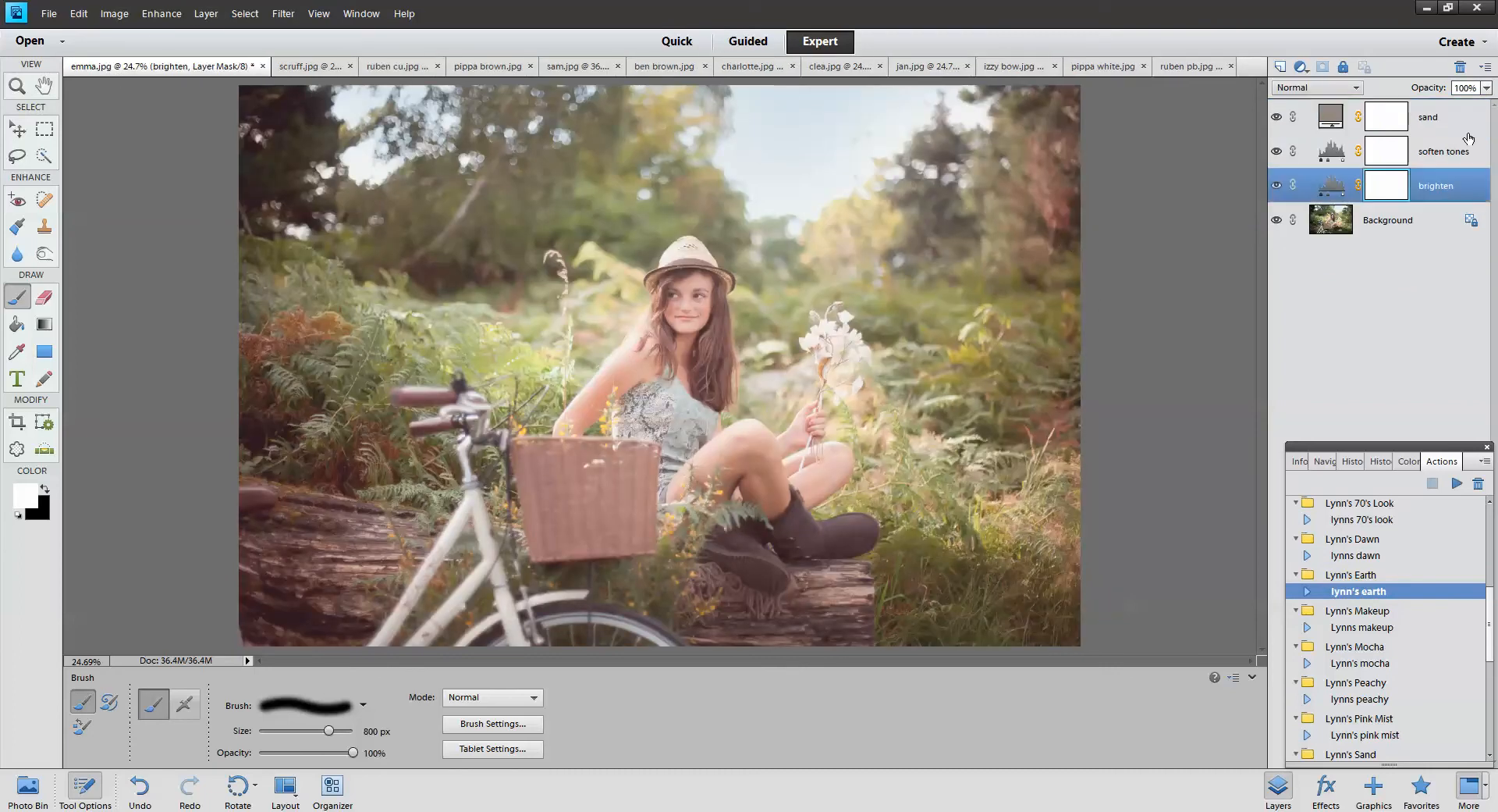
{"action": "left_click", "coordinate": [1449, 119], "text": "shift"}
{"action": "left_click", "coordinate": [1461, 66]}
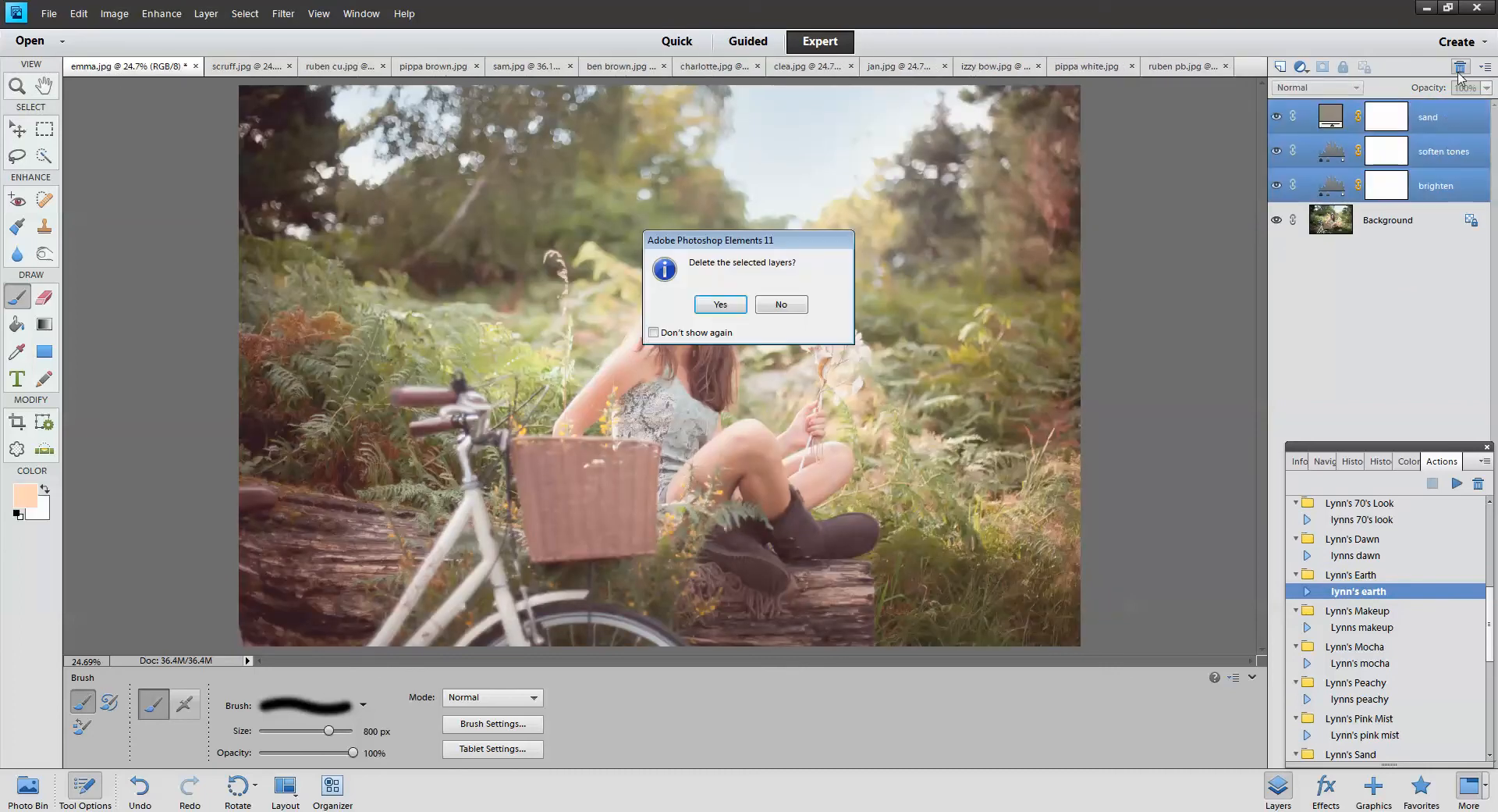
{"action": "left_click", "coordinate": [722, 304]}
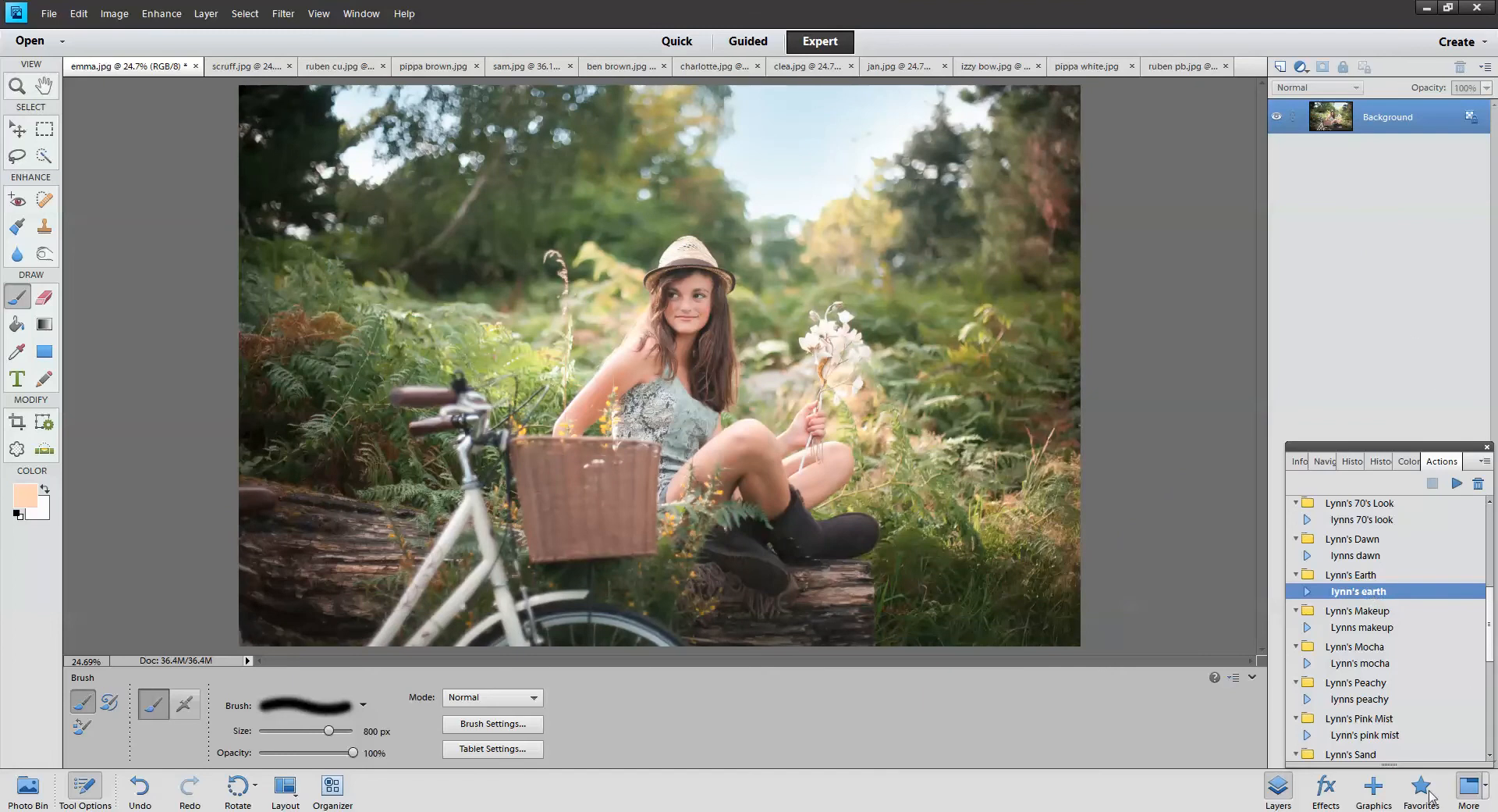
{"action": "left_click", "coordinate": [1457, 484]}
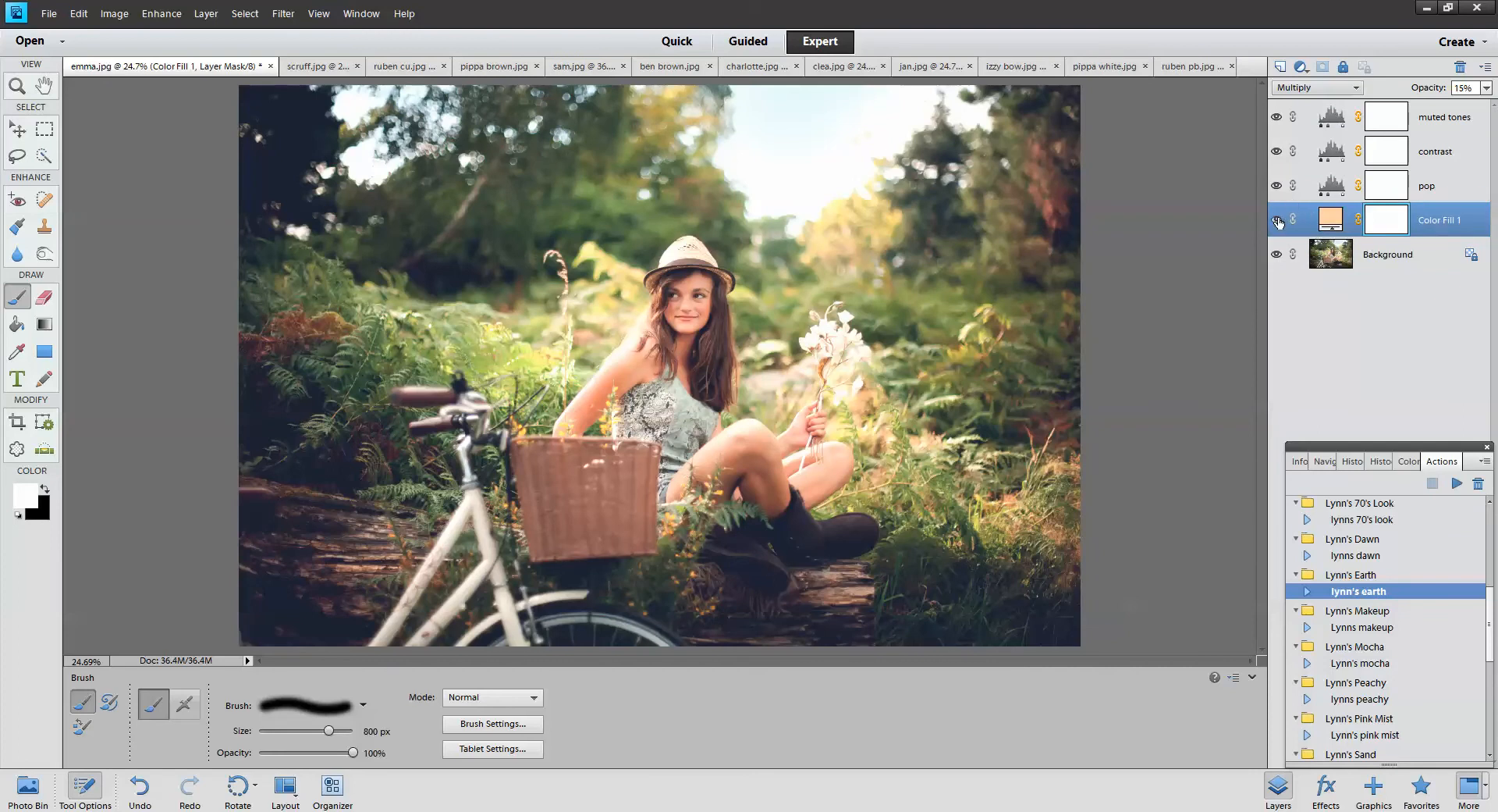
{"action": "left_click", "coordinate": [1277, 156]}
{"action": "left_click", "coordinate": [1277, 156]}
{"action": "left_click", "coordinate": [1436, 155]}
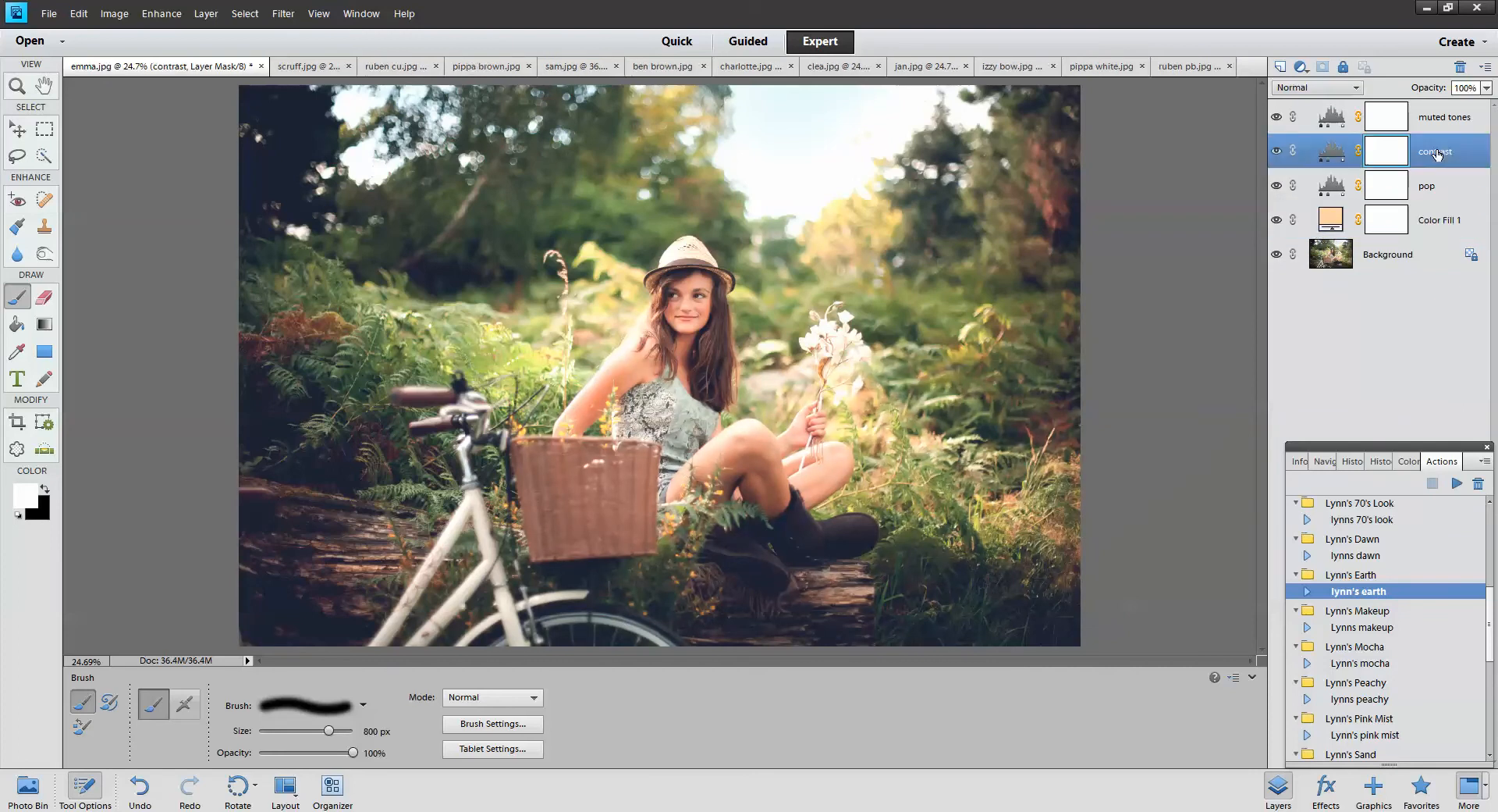
{"action": "left_click", "coordinate": [1487, 88]}
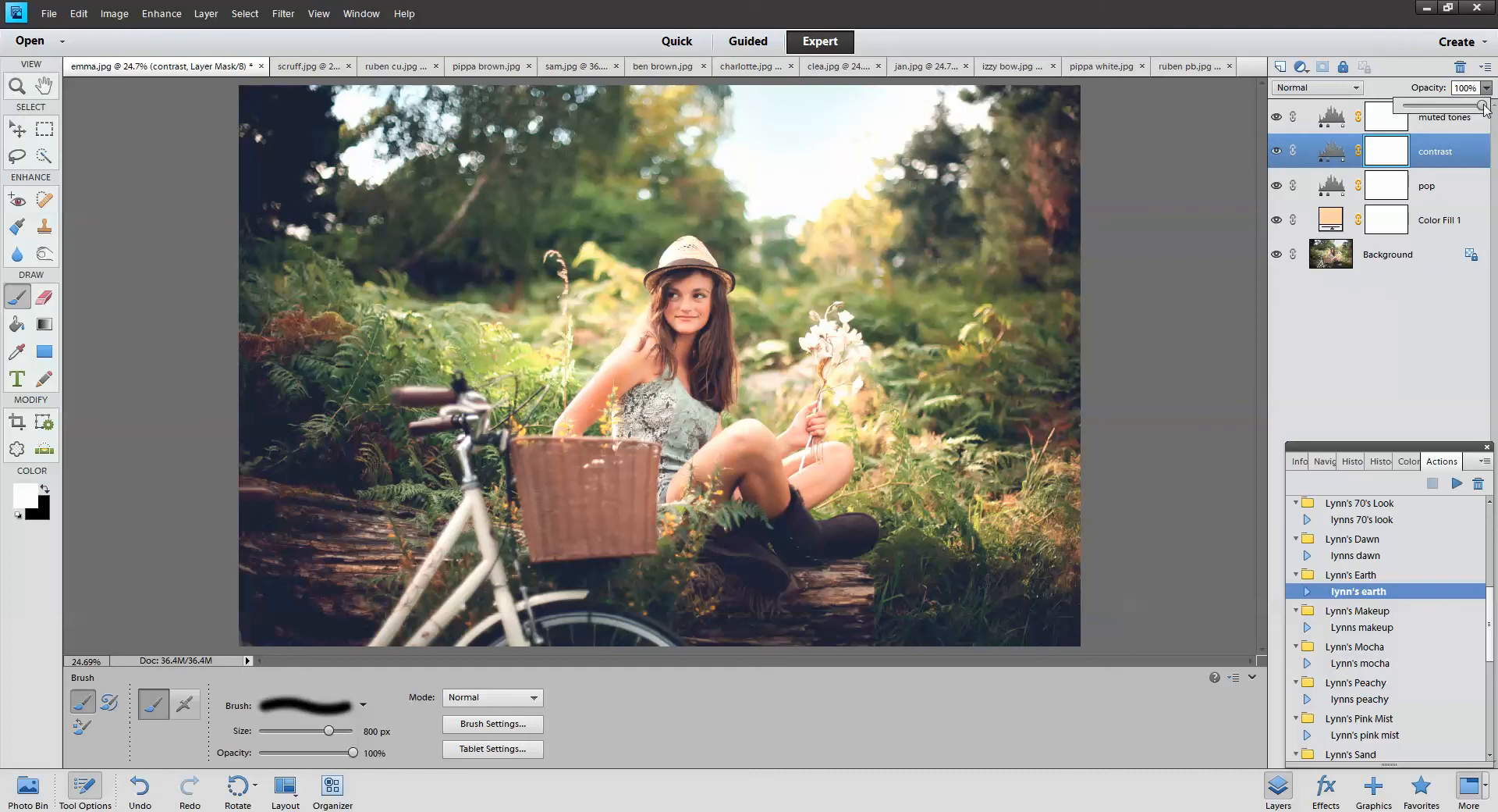
{"action": "mouse_move", "coordinate": [1485, 110]}
{"action": "left_mouse_down"}
{"action": "mouse_move", "coordinate": [1445, 109]}
{"action": "mouse_move", "coordinate": [1492, 109]}
{"action": "left_mouse_up"}
{"action": "left_click", "coordinate": [1441, 125]}
{"action": "left_click", "coordinate": [1277, 119]}
{"action": "left_click", "coordinate": [1278, 118]}
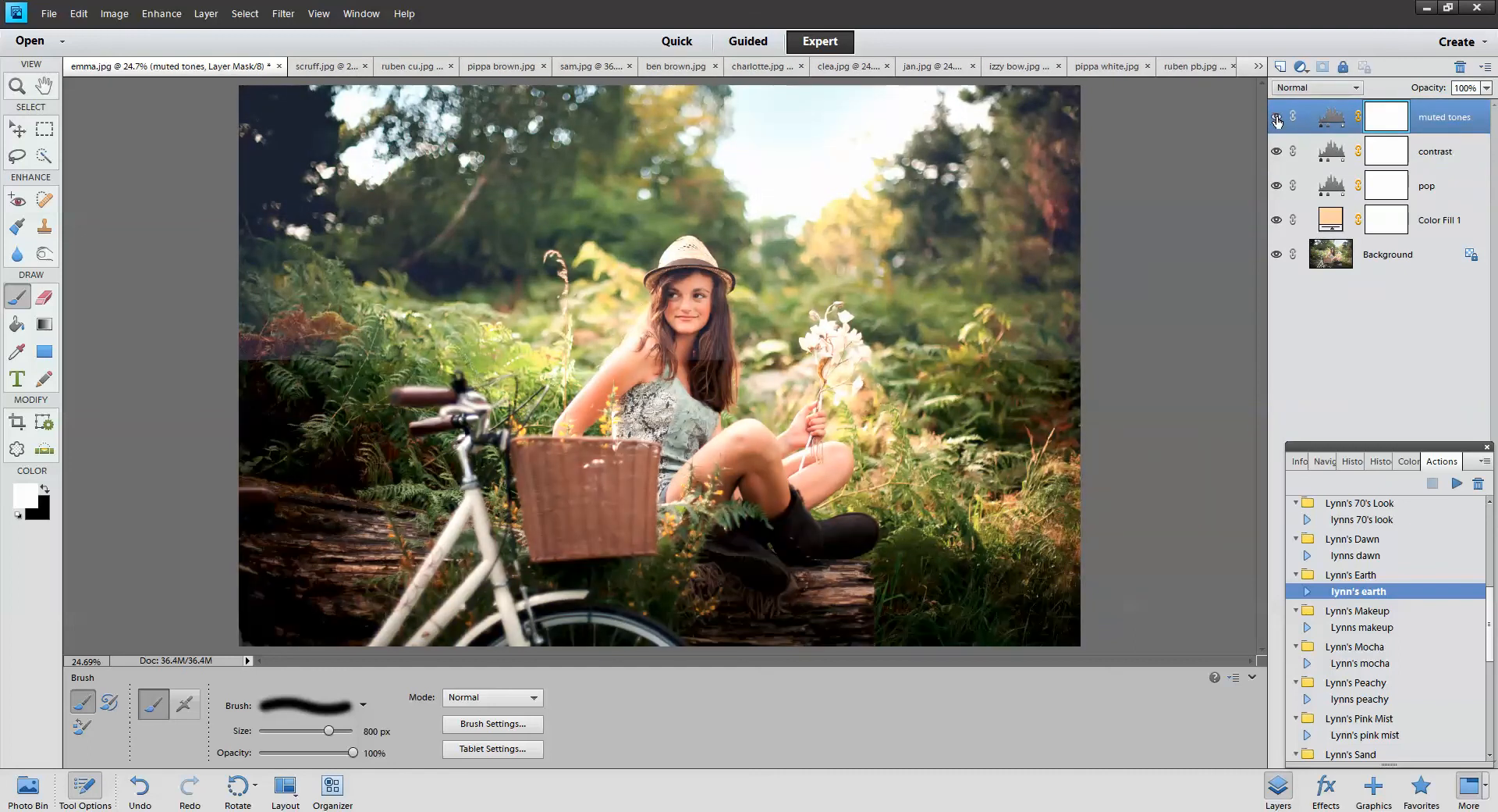
{"action": "left_click", "coordinate": [1489, 90]}
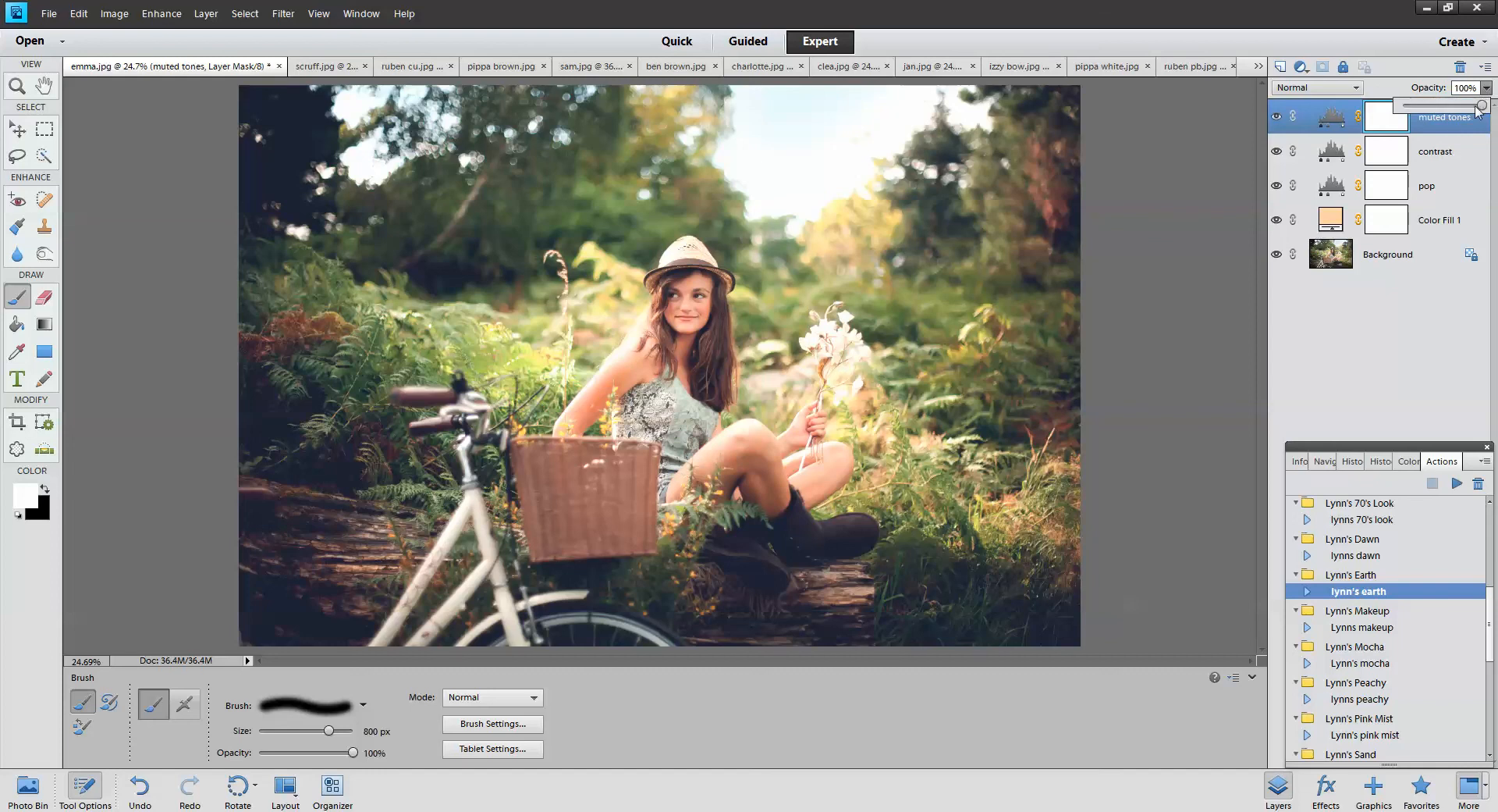
{"action": "mouse_move", "coordinate": [1482, 107]}
{"action": "left_mouse_down"}
{"action": "mouse_move", "coordinate": [1450, 108]}
{"action": "mouse_move", "coordinate": [1489, 107]}
{"action": "left_mouse_up"}
{"action": "left_click", "coordinate": [1424, 201]}
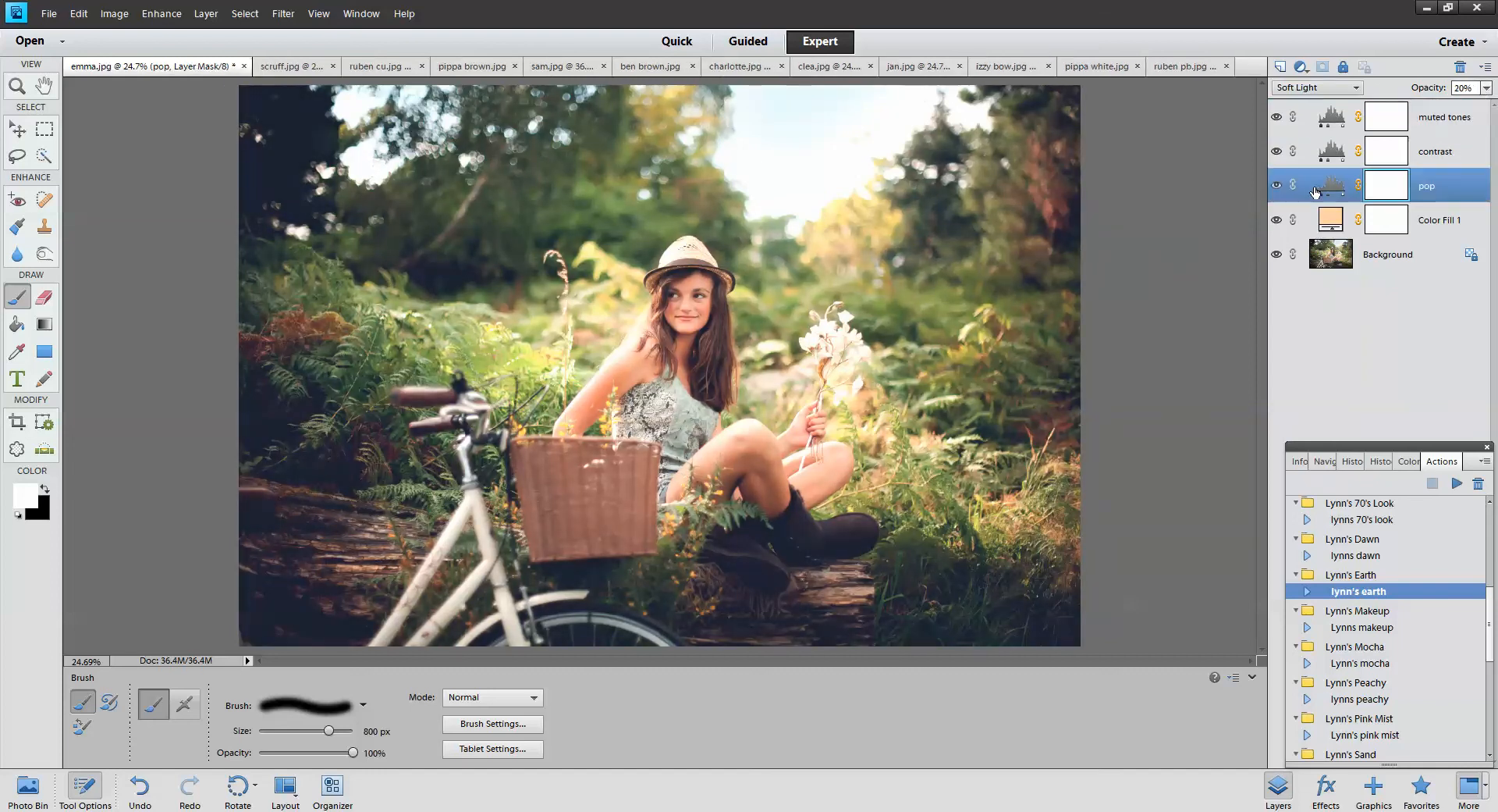
{"action": "left_click", "coordinate": [1277, 187]}
{"action": "left_click", "coordinate": [1277, 187]}
Change Color Fill 1 from peach to a muted tan, then select the Lynns makeup action
{"action": "double_click", "coordinate": [1336, 221]}
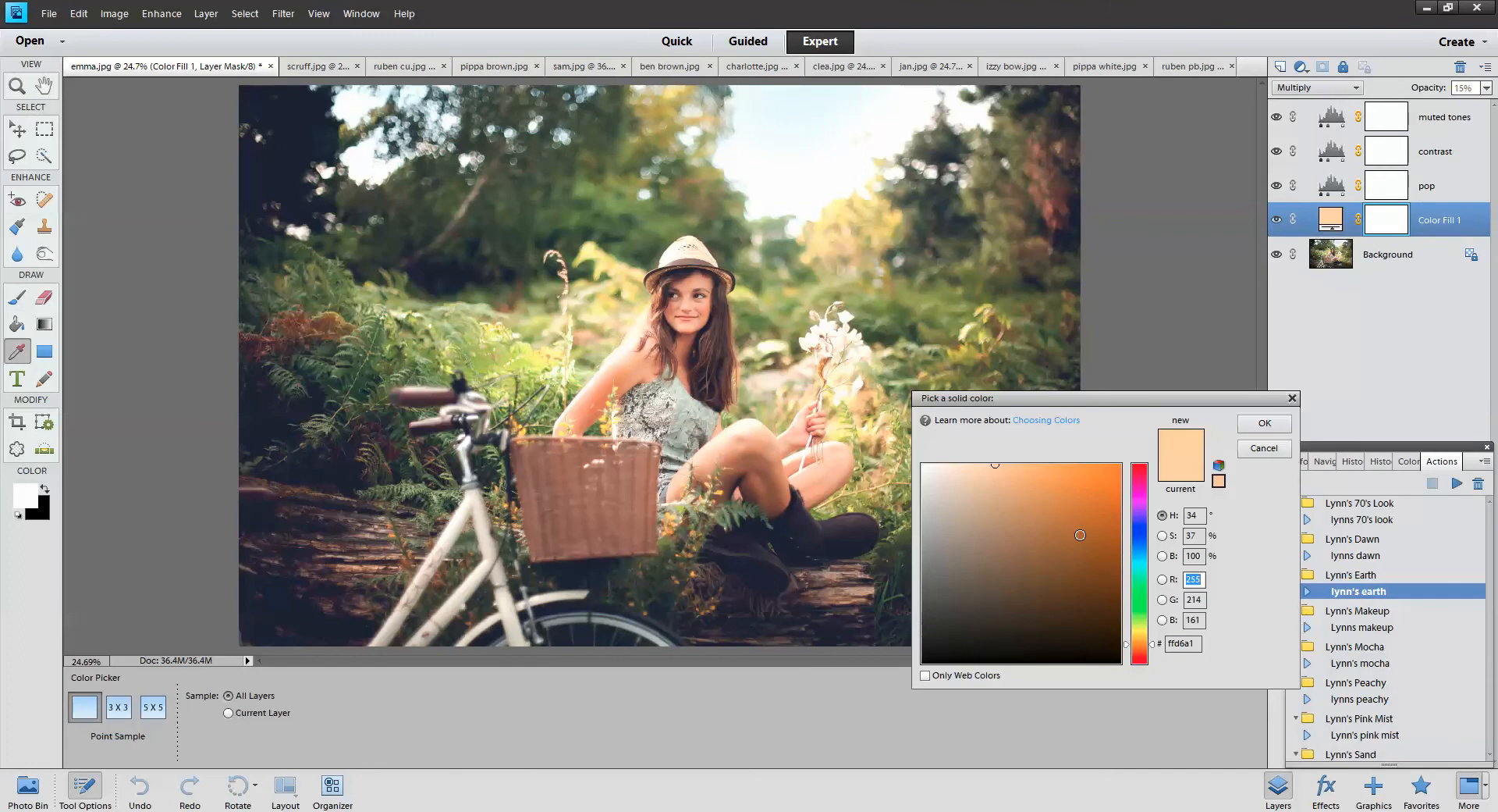
{"action": "mouse_move", "coordinate": [1080, 536]}
{"action": "left_mouse_down"}
{"action": "mouse_move", "coordinate": [985, 562]}
{"action": "mouse_move", "coordinate": [940, 452]}
{"action": "mouse_move", "coordinate": [965, 515]}
{"action": "left_mouse_up"}
{"action": "left_click", "coordinate": [1264, 423]}
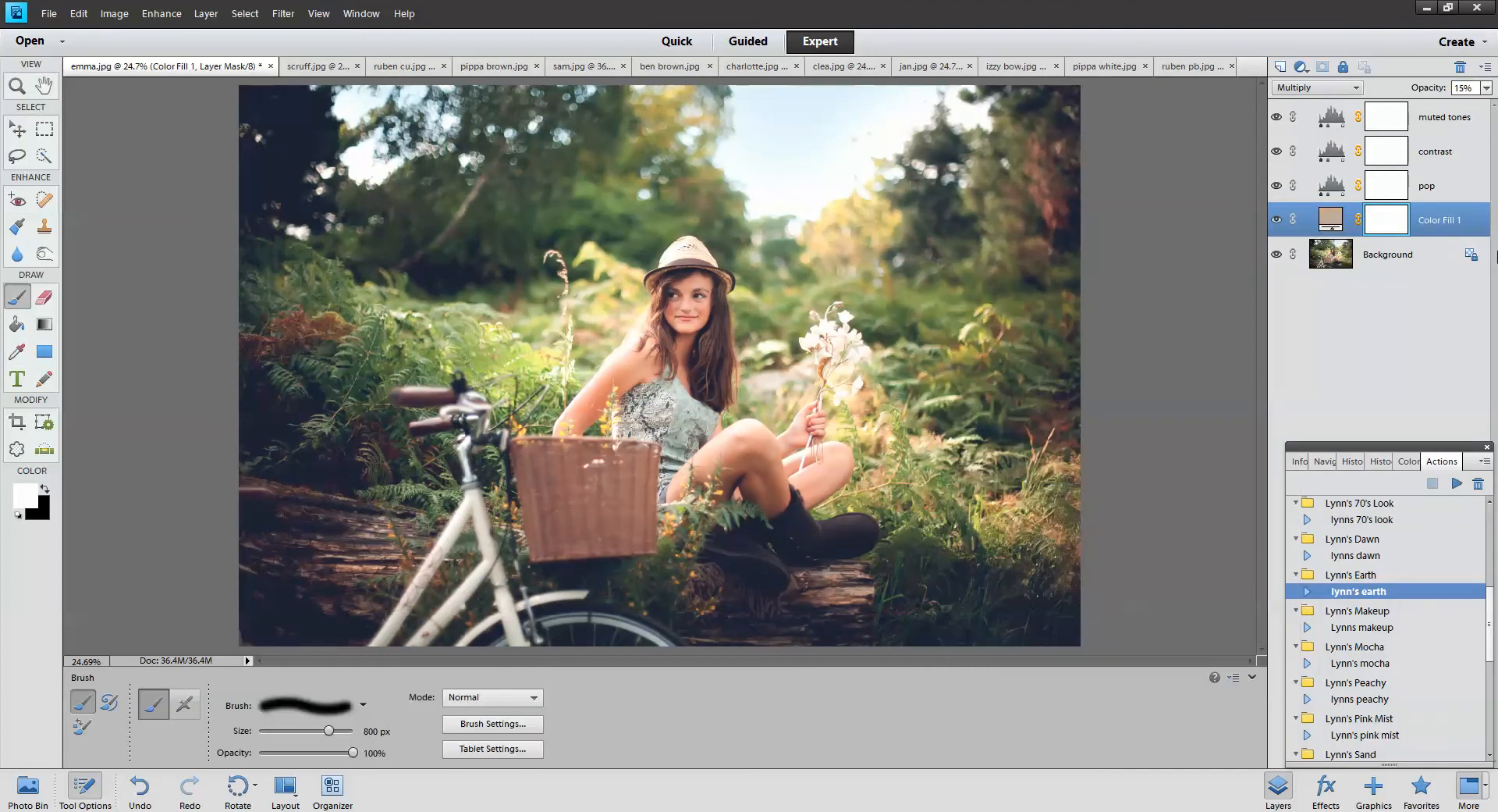
{"action": "left_click", "coordinate": [1404, 629]}
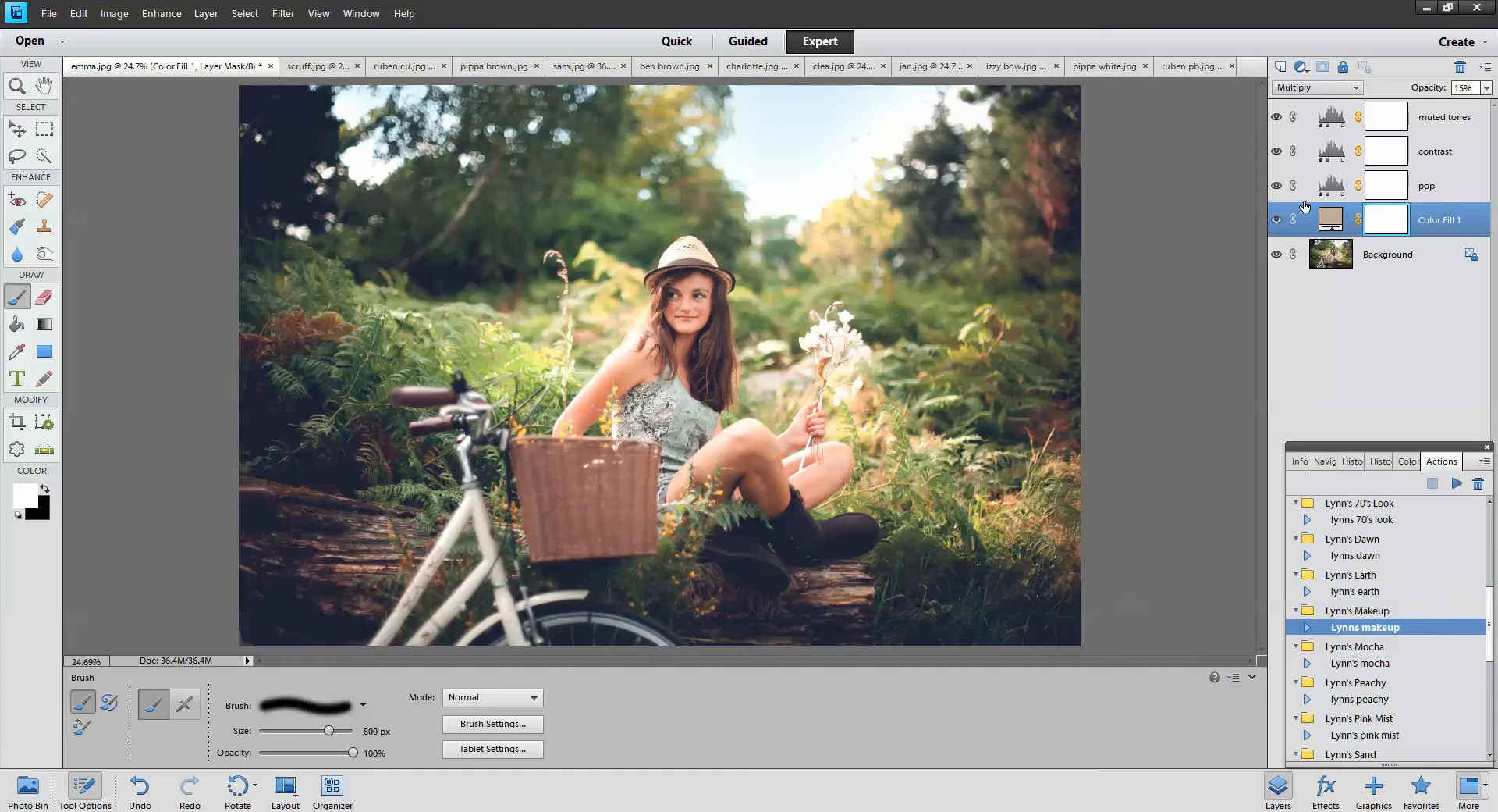
Delete the four earth adjustment layers and run the Lynns makeup action on emma.jpg
{"action": "left_click", "coordinate": [1446, 118], "text": "shift"}
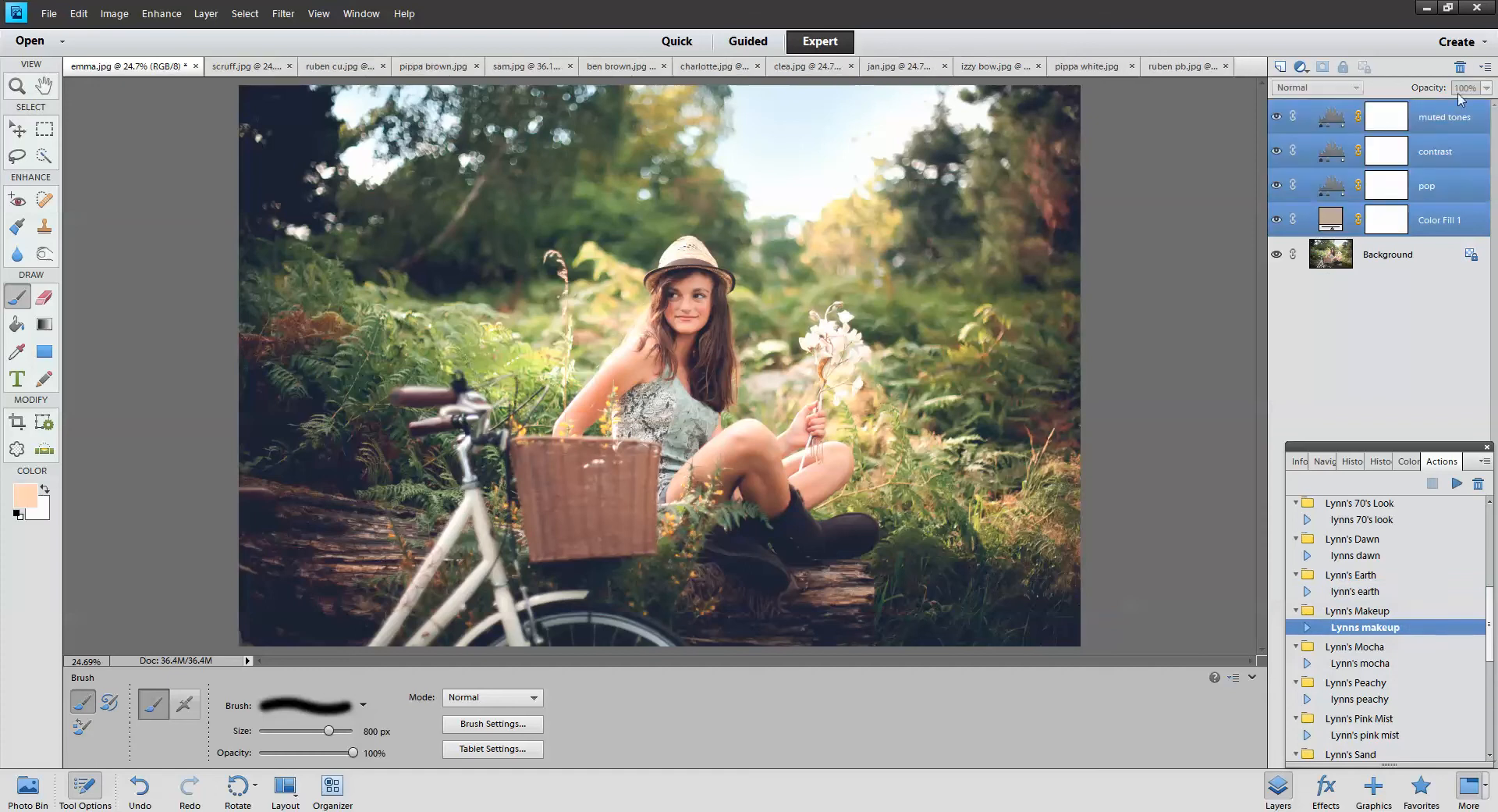
{"action": "left_click", "coordinate": [1460, 67]}
{"action": "left_click", "coordinate": [712, 312]}
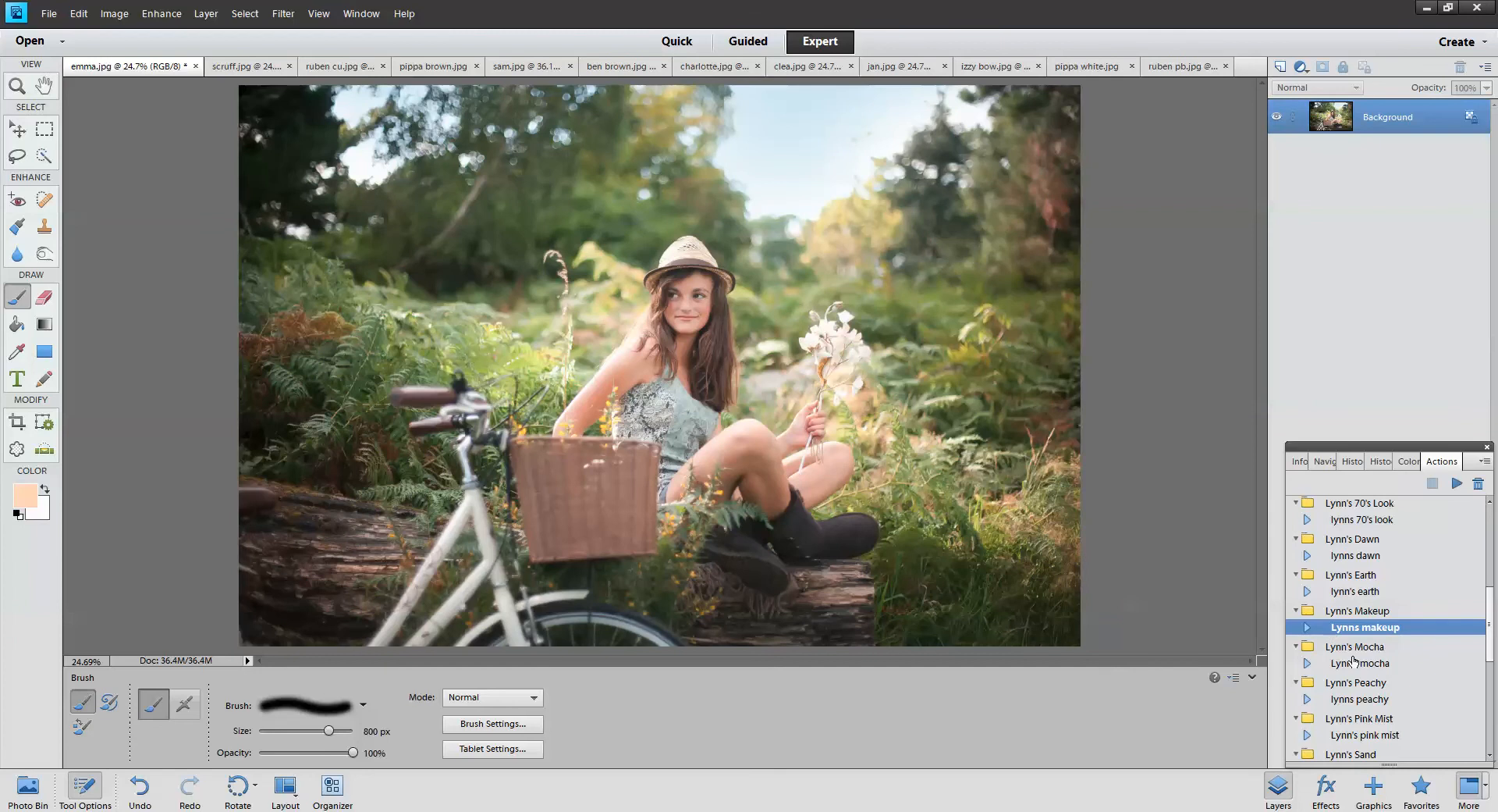
{"action": "left_click", "coordinate": [1377, 649]}
{"action": "left_click", "coordinate": [1386, 628]}
{"action": "left_click", "coordinate": [1456, 483]}
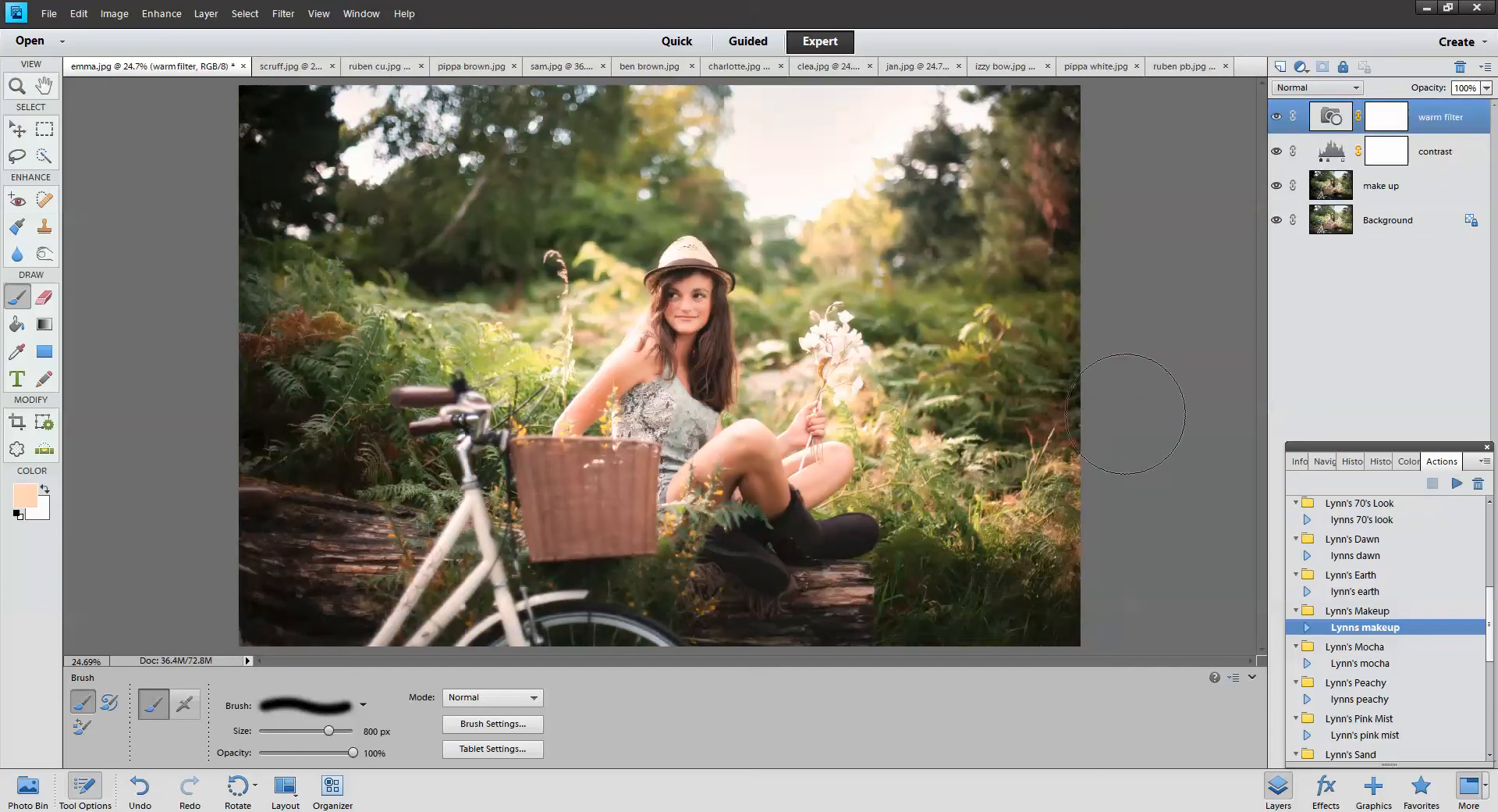
Compare emma.jpg with and without the make up layer, then select it and list new adjustment layers
{"action": "left_click", "coordinate": [1277, 187]}
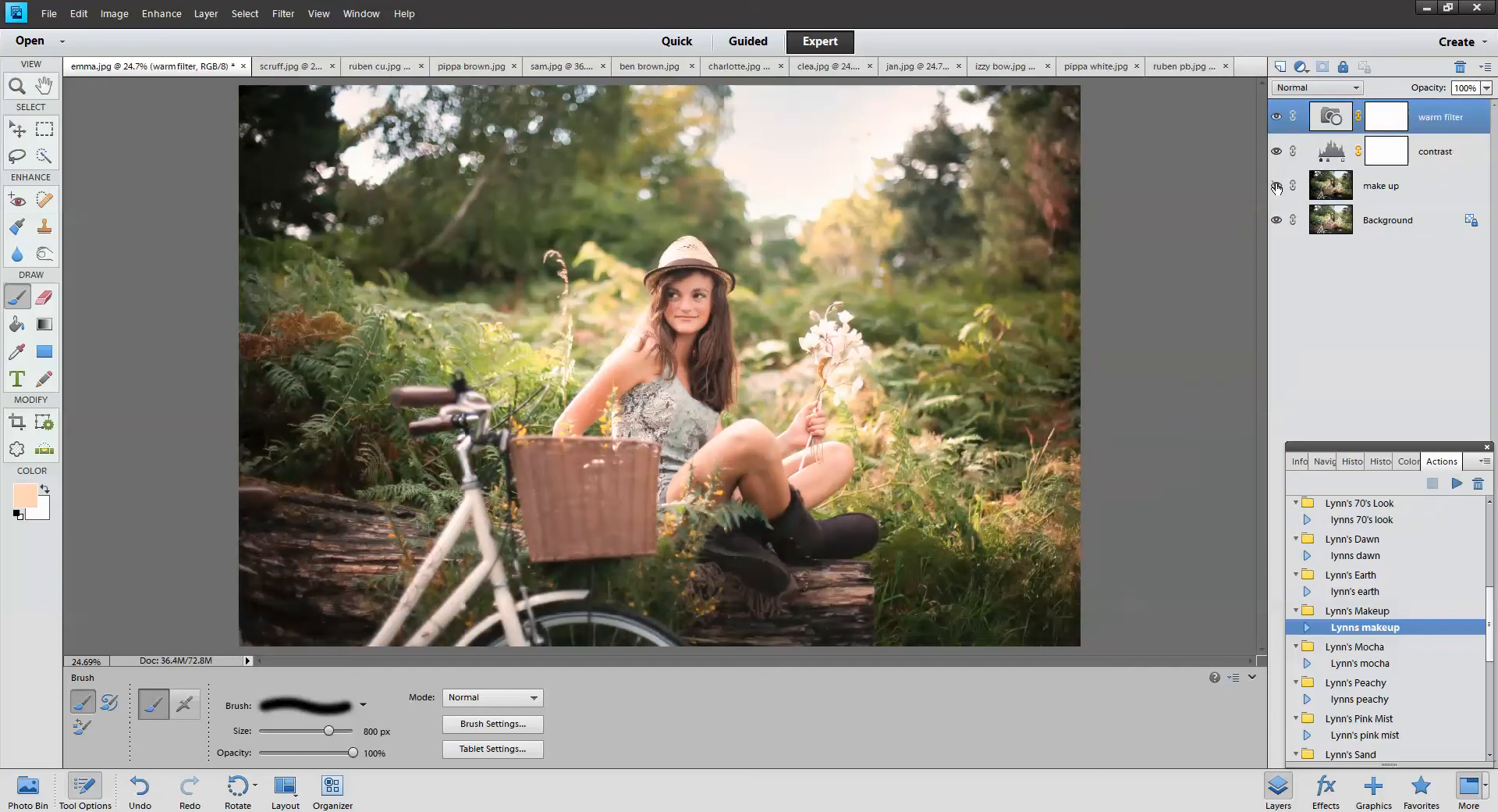
{"action": "left_click", "coordinate": [1277, 187]}
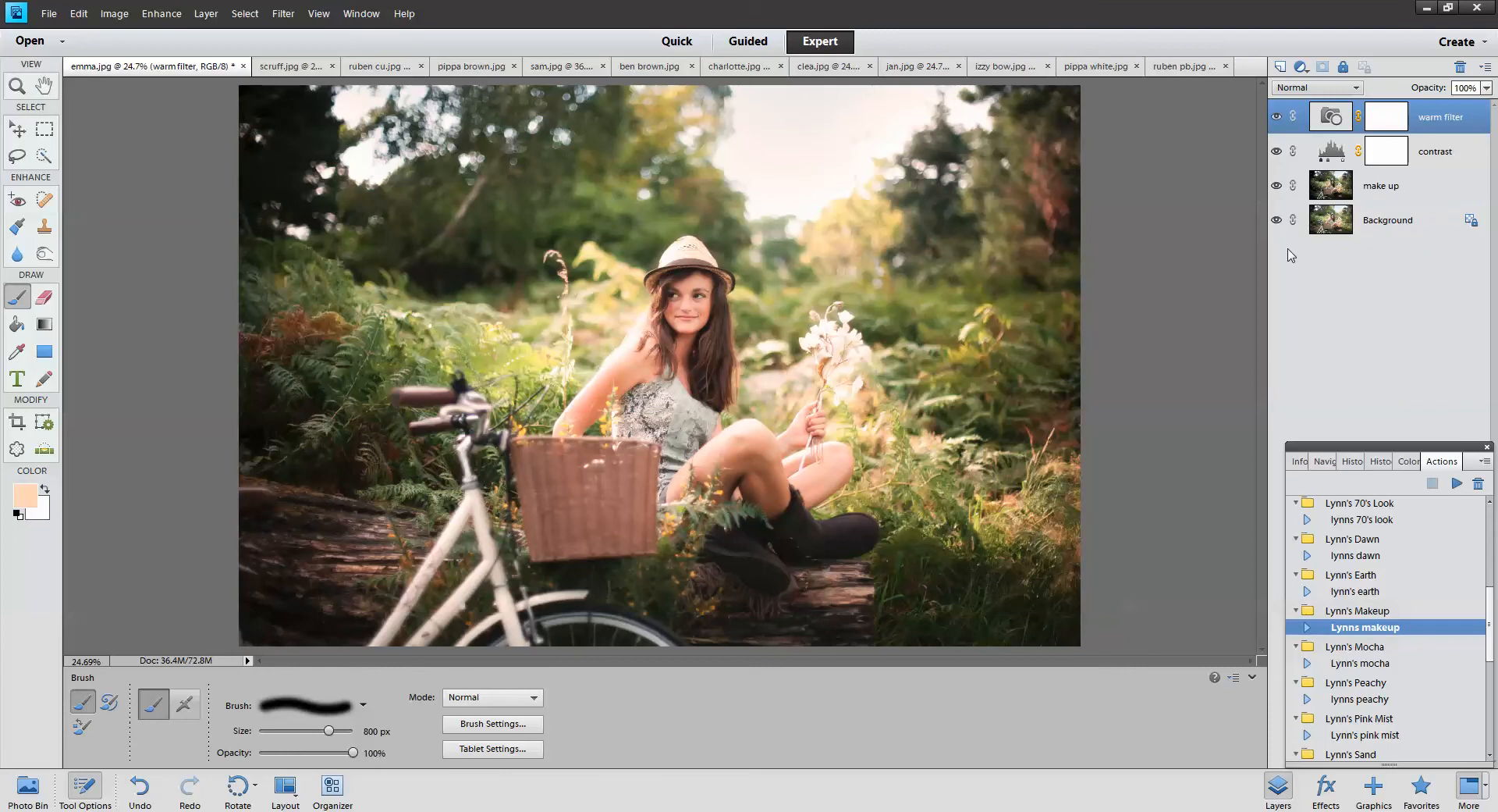
{"action": "left_click", "coordinate": [1277, 187]}
{"action": "left_click", "coordinate": [1277, 188]}
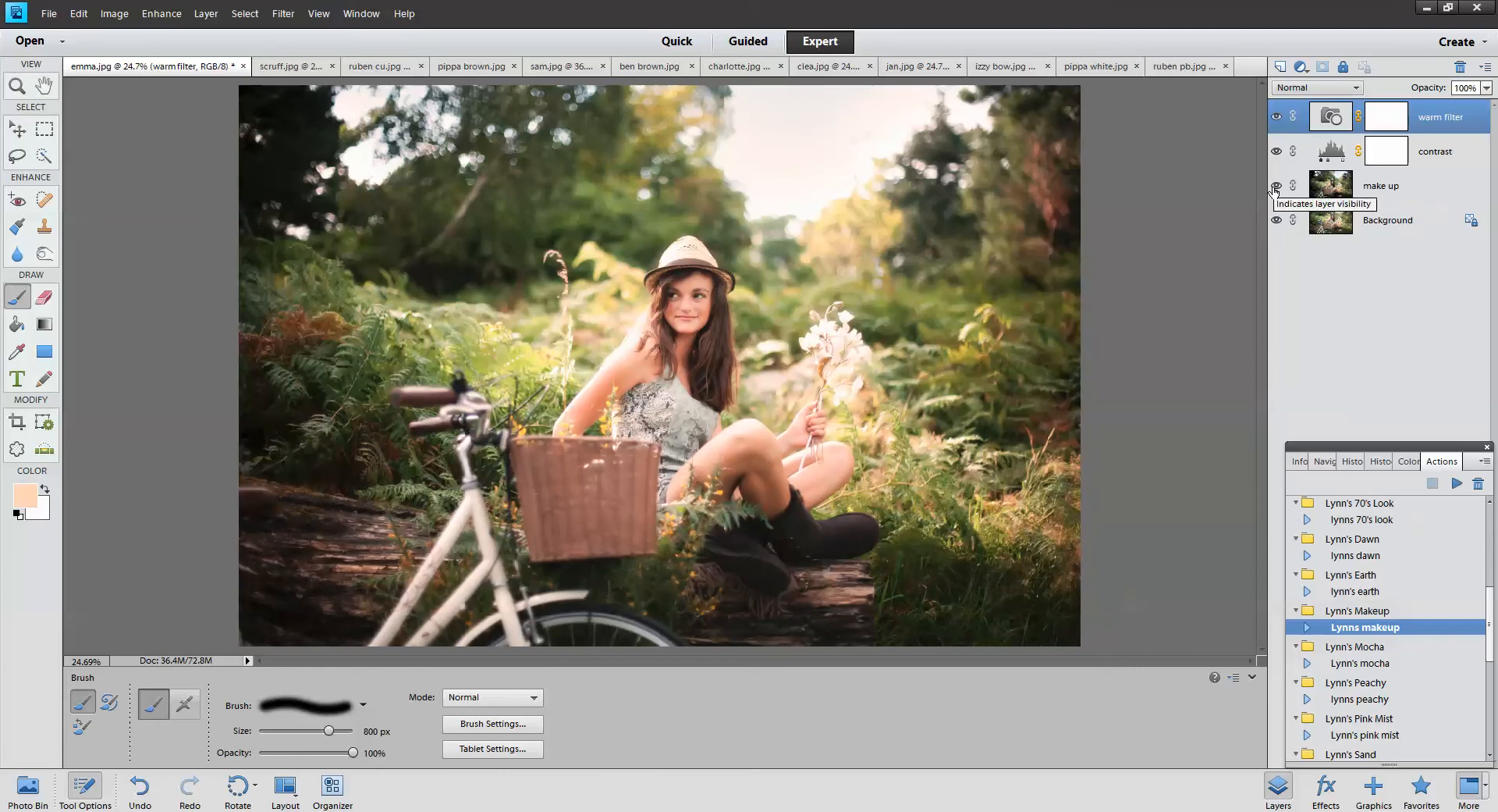
{"action": "left_click", "coordinate": [1276, 187]}
{"action": "left_click", "coordinate": [1276, 187]}
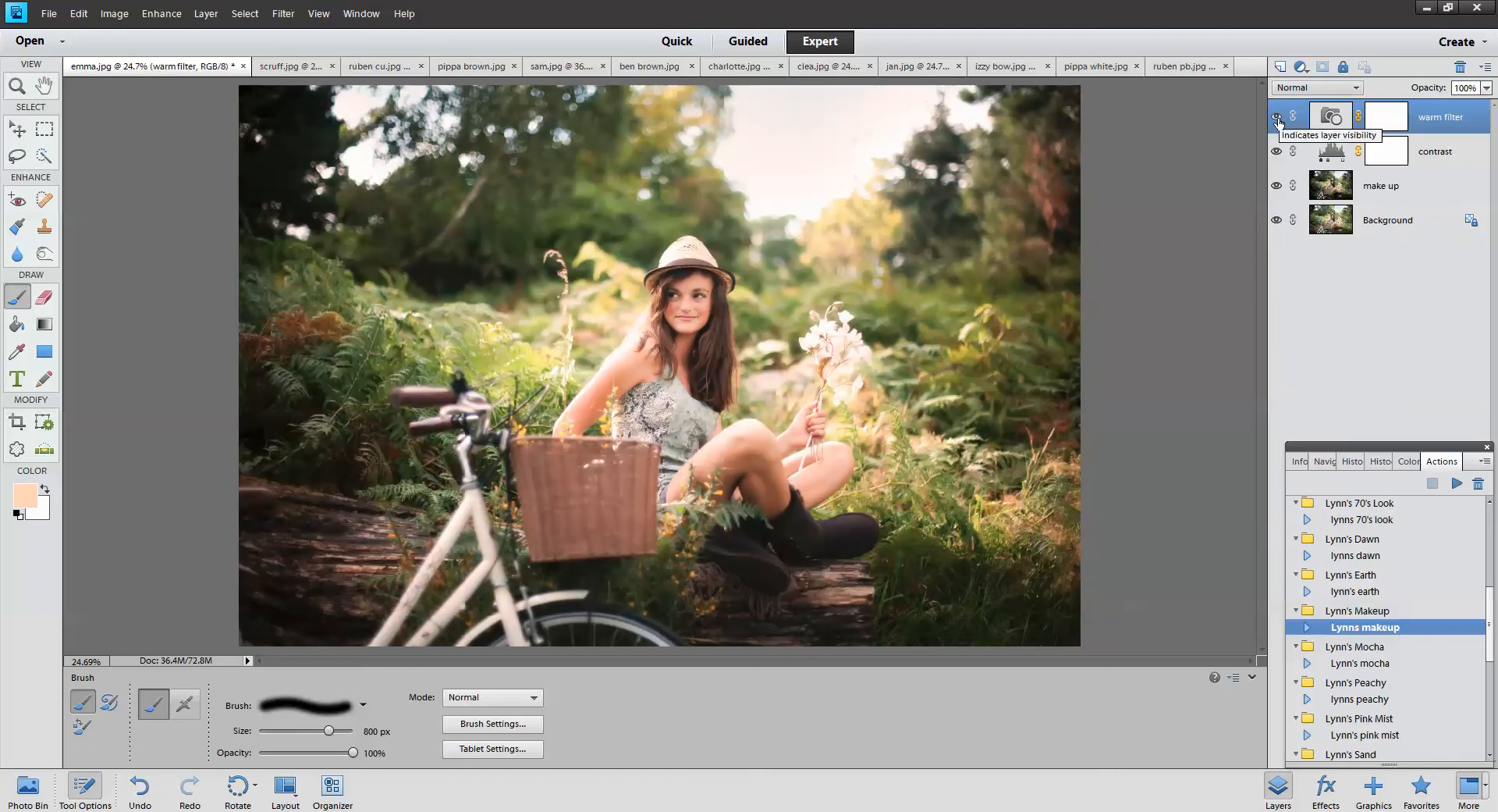
{"action": "left_click", "coordinate": [1421, 195]}
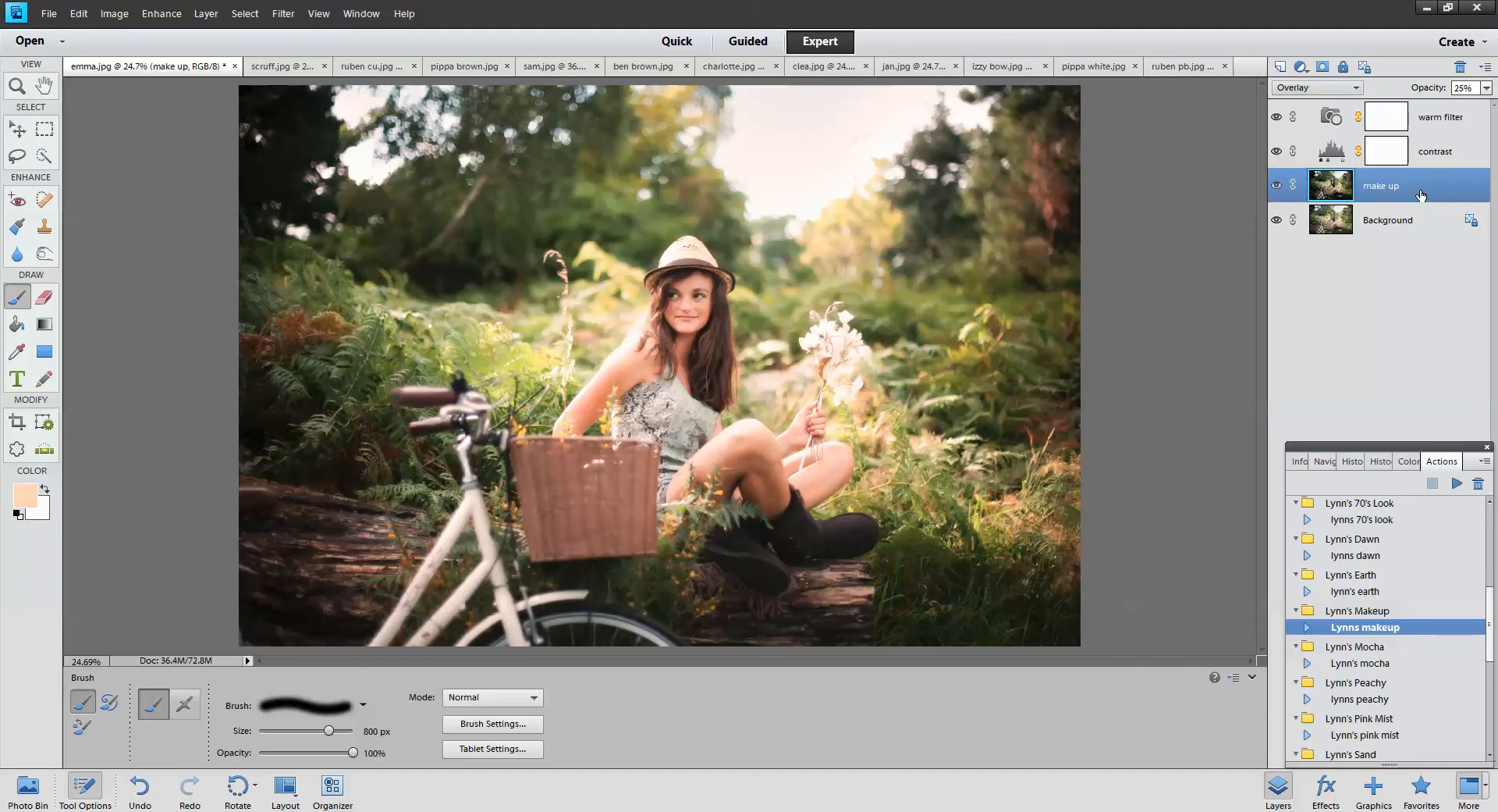
{"action": "left_click", "coordinate": [1300, 67]}
{"action": "left_click", "coordinate": [1319, 139]}
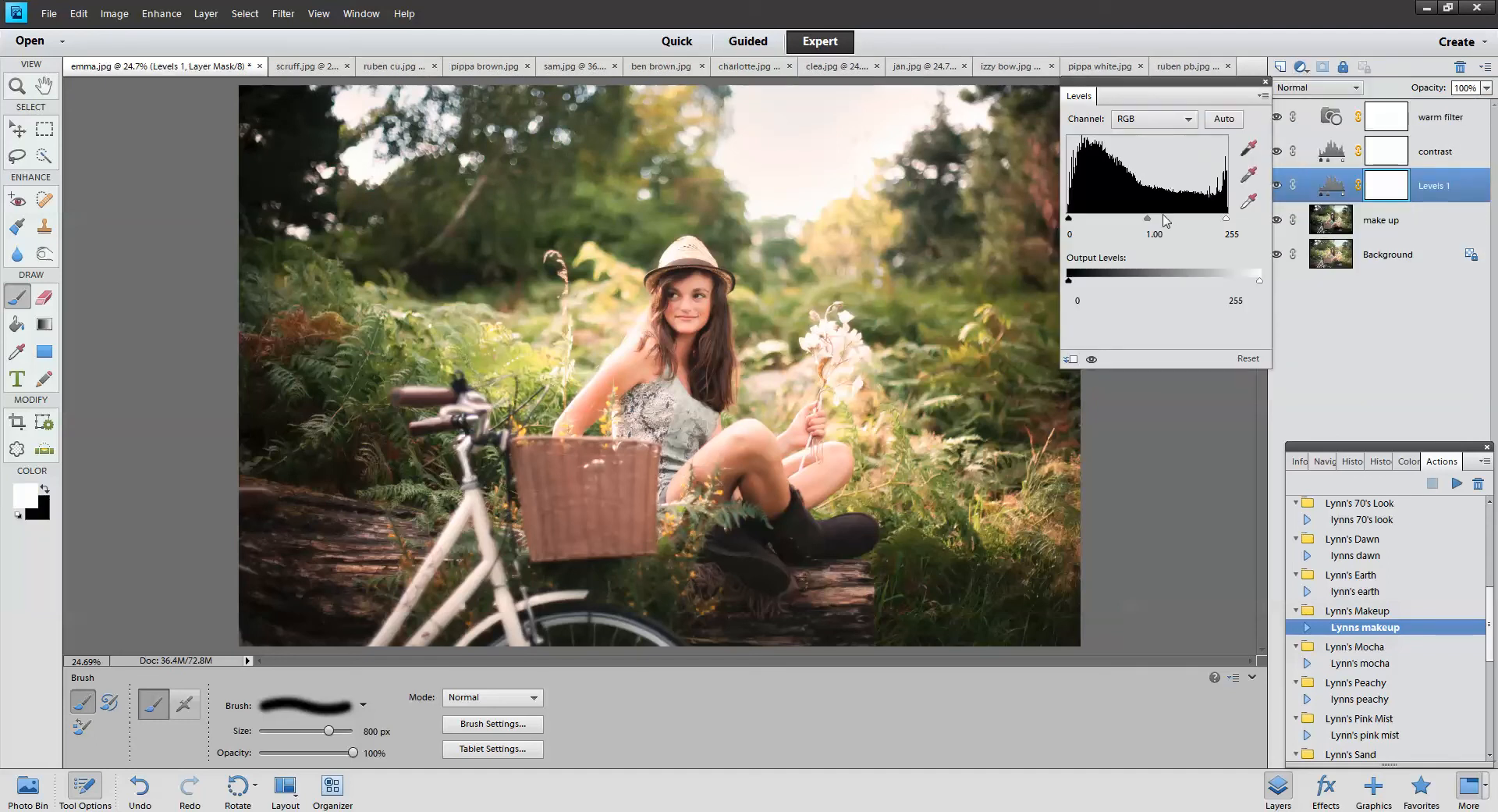
{"action": "left_click_drag", "start_coordinate": [1148, 219], "coordinate": [1140, 224]}
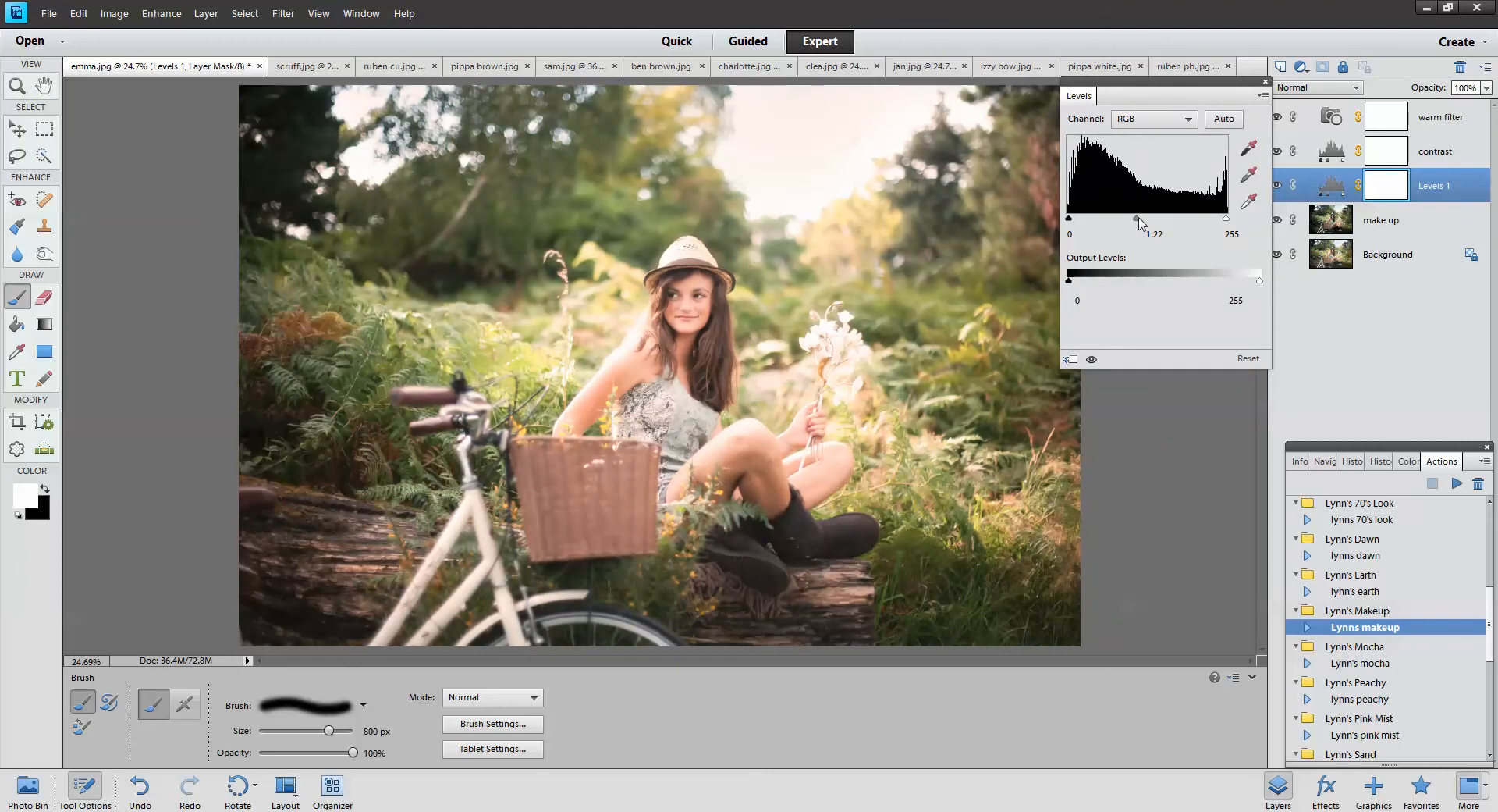
{"action": "left_click", "coordinate": [1460, 154]}
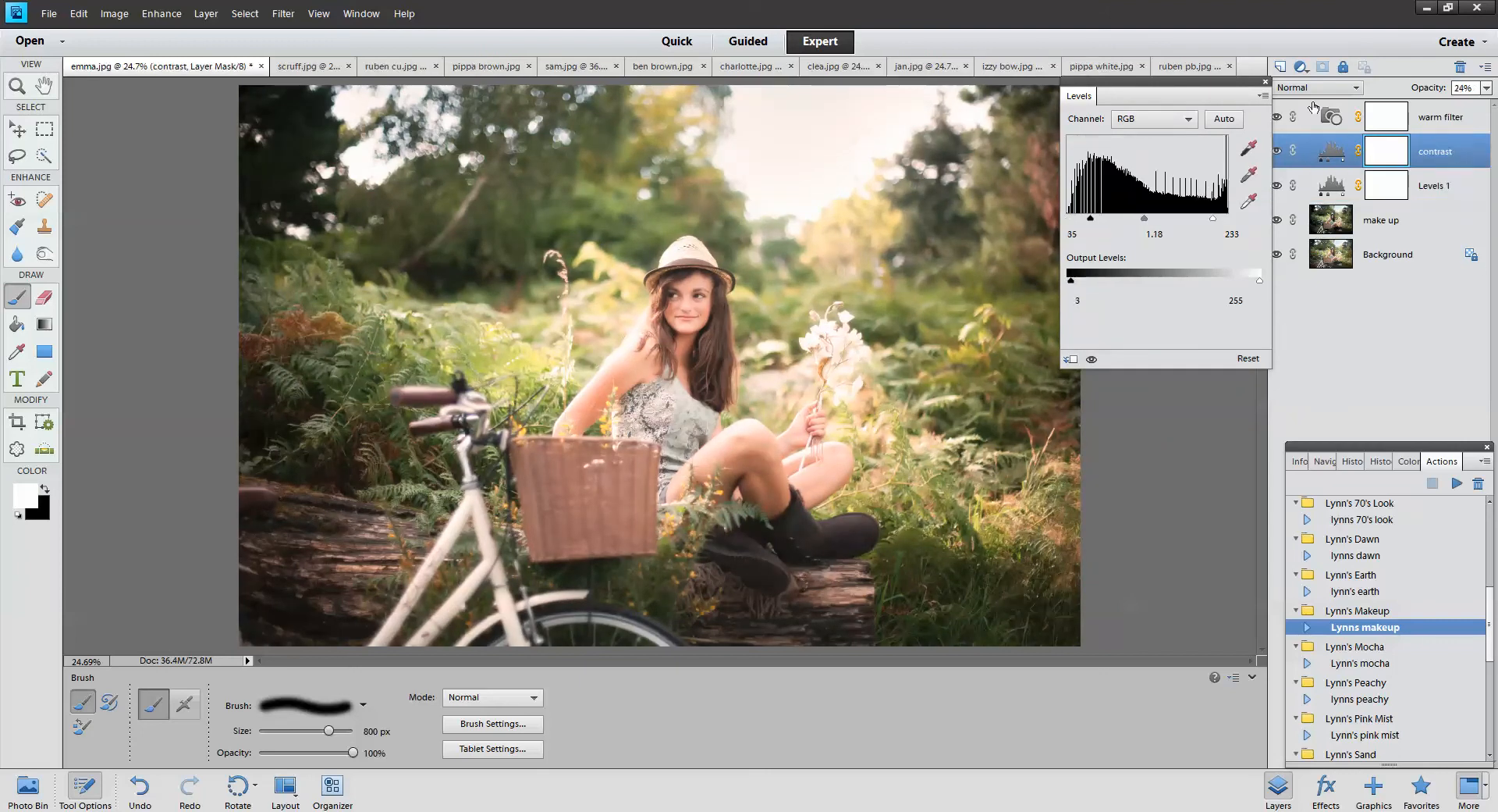
{"action": "left_click", "coordinate": [1265, 82]}
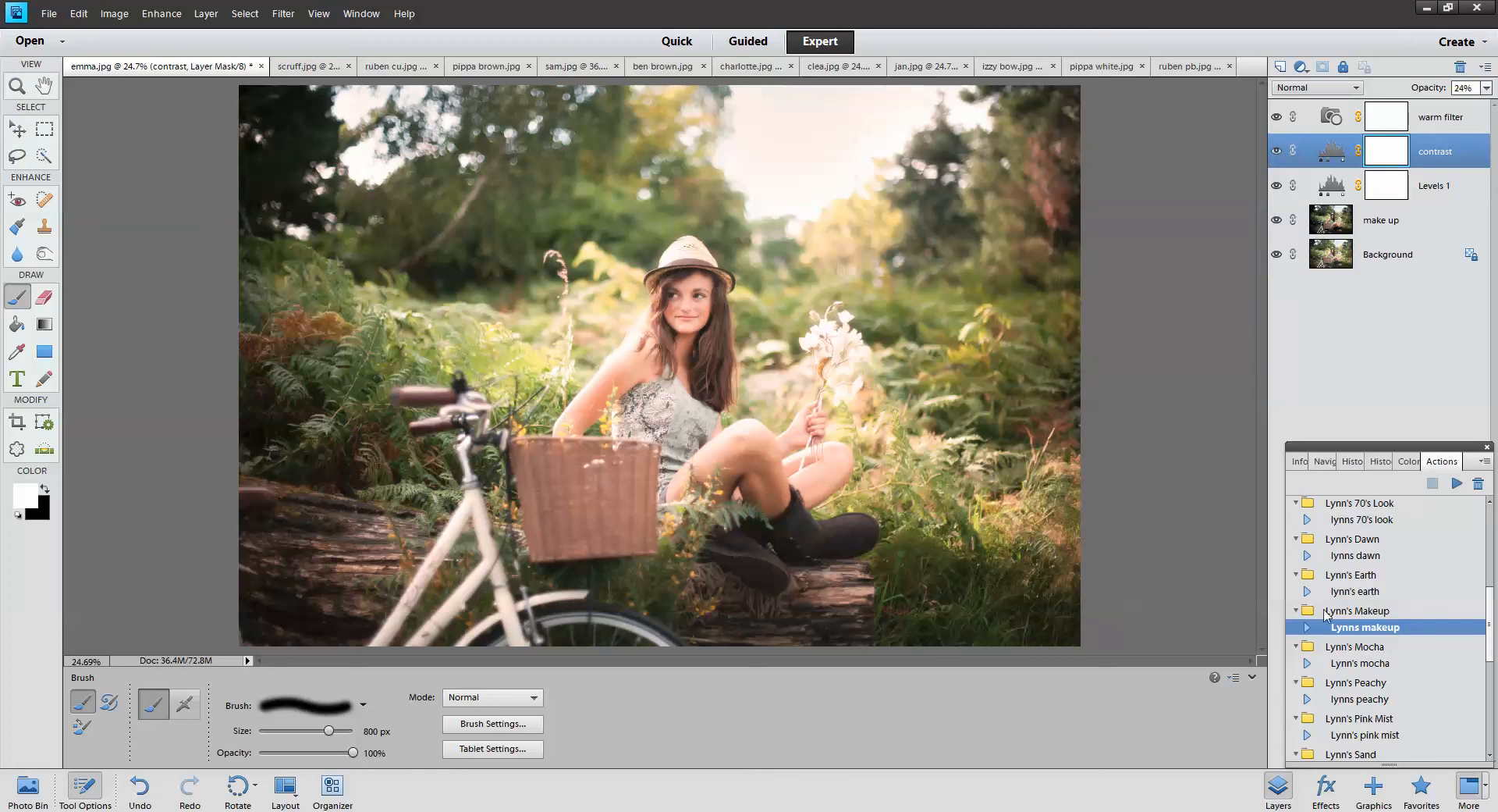
{"action": "left_click", "coordinate": [1374, 663]}
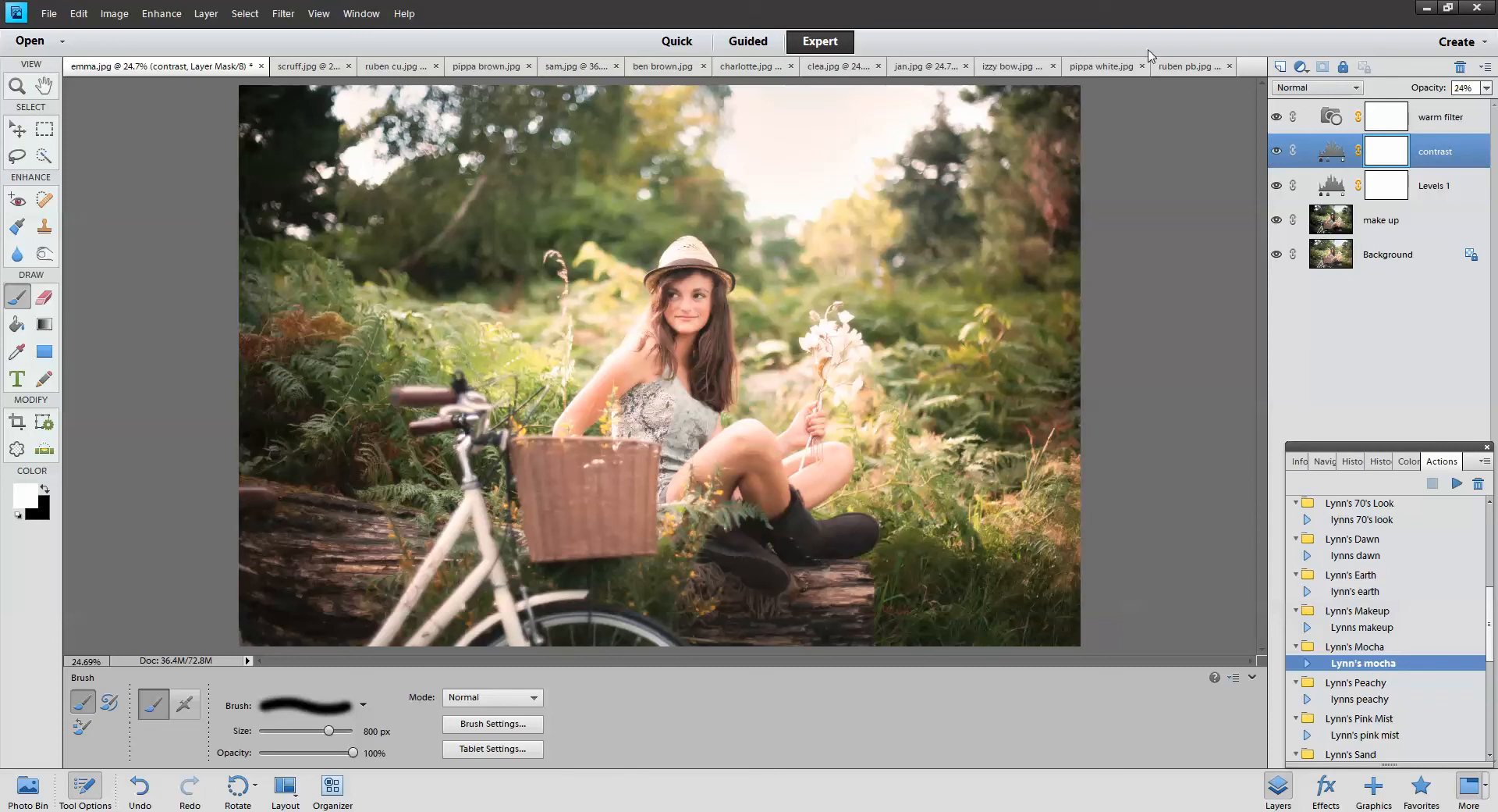
{"action": "left_click", "coordinate": [1101, 66]}
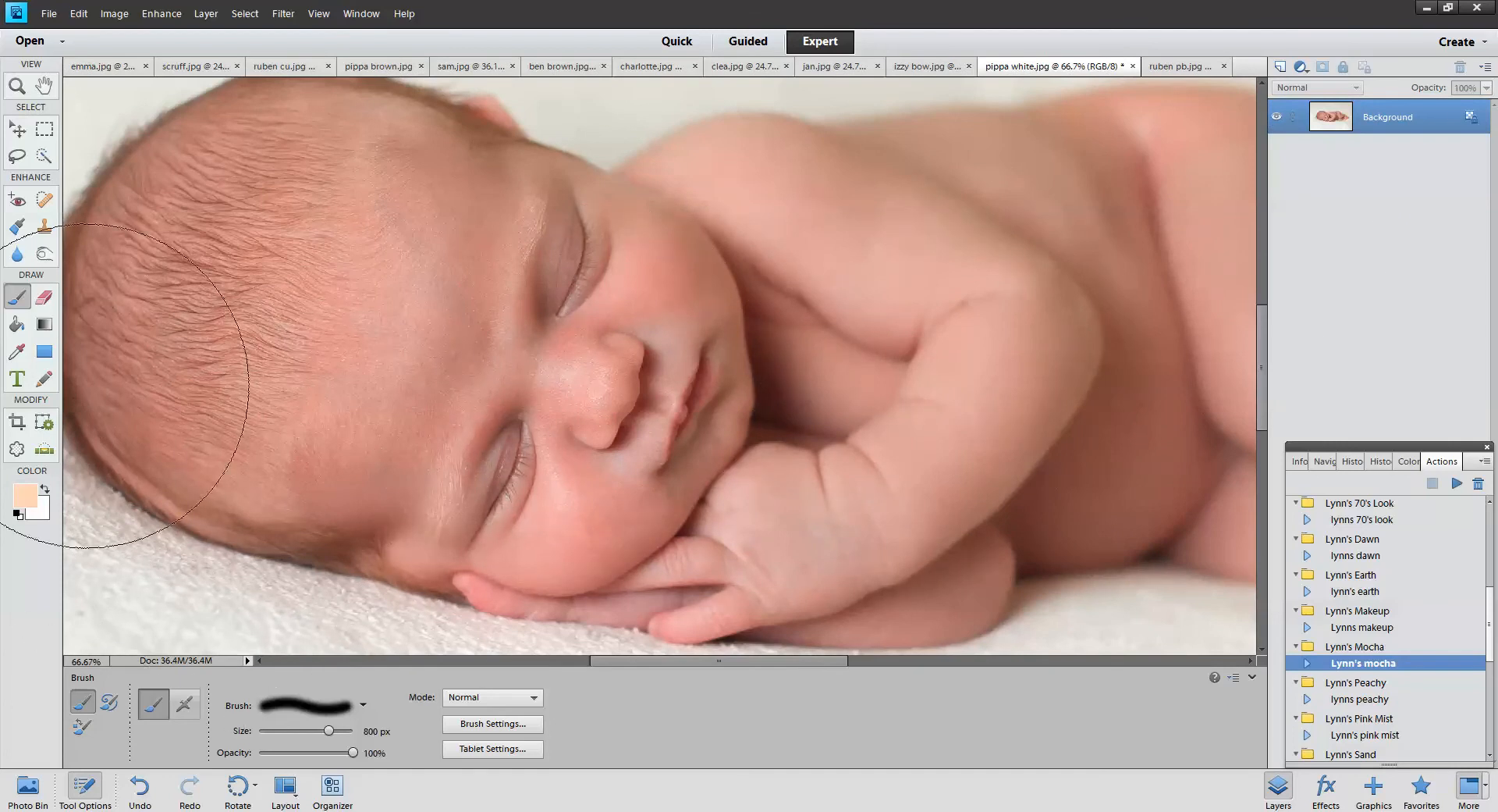
Zoom the sleeping-baby photo out to 25% and play Lynn's mocha action on it
{"action": "left_click", "coordinate": [16, 86]}
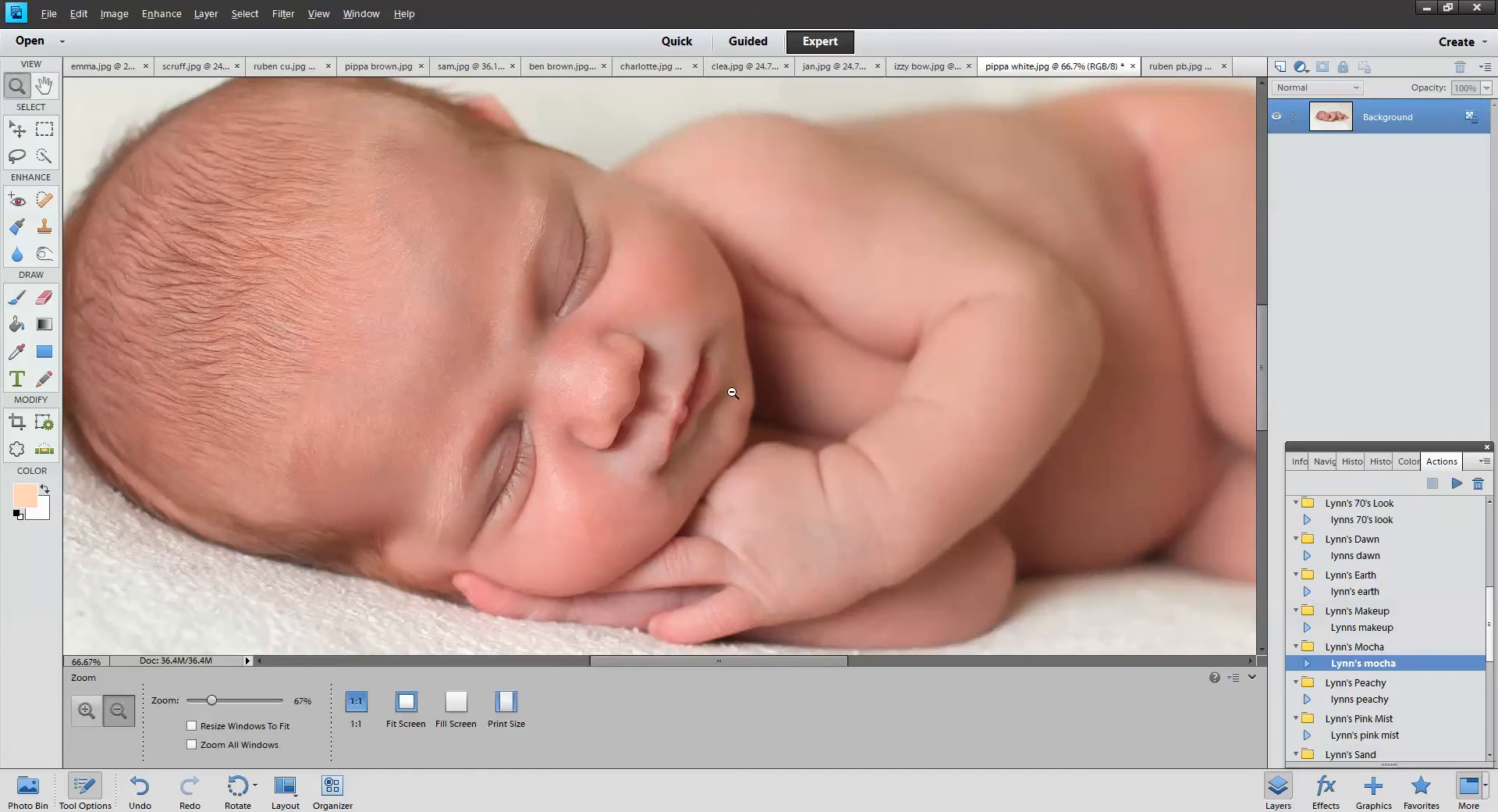
{"action": "left_click", "coordinate": [727, 344]}
{"action": "left_click", "coordinate": [1009, 383]}
{"action": "left_click", "coordinate": [1009, 383], "text": "alt"}
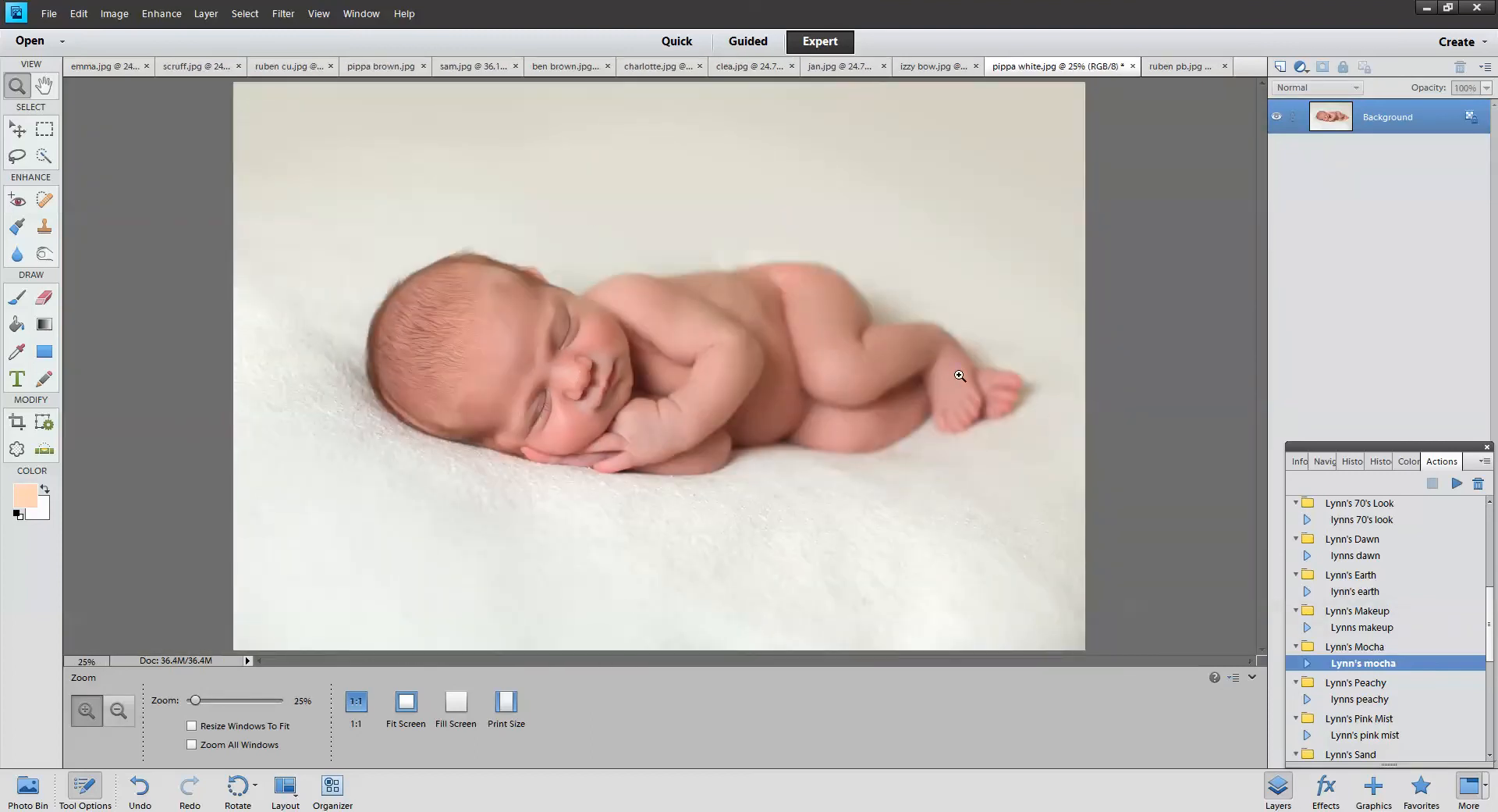
{"action": "left_click", "coordinate": [1456, 483]}
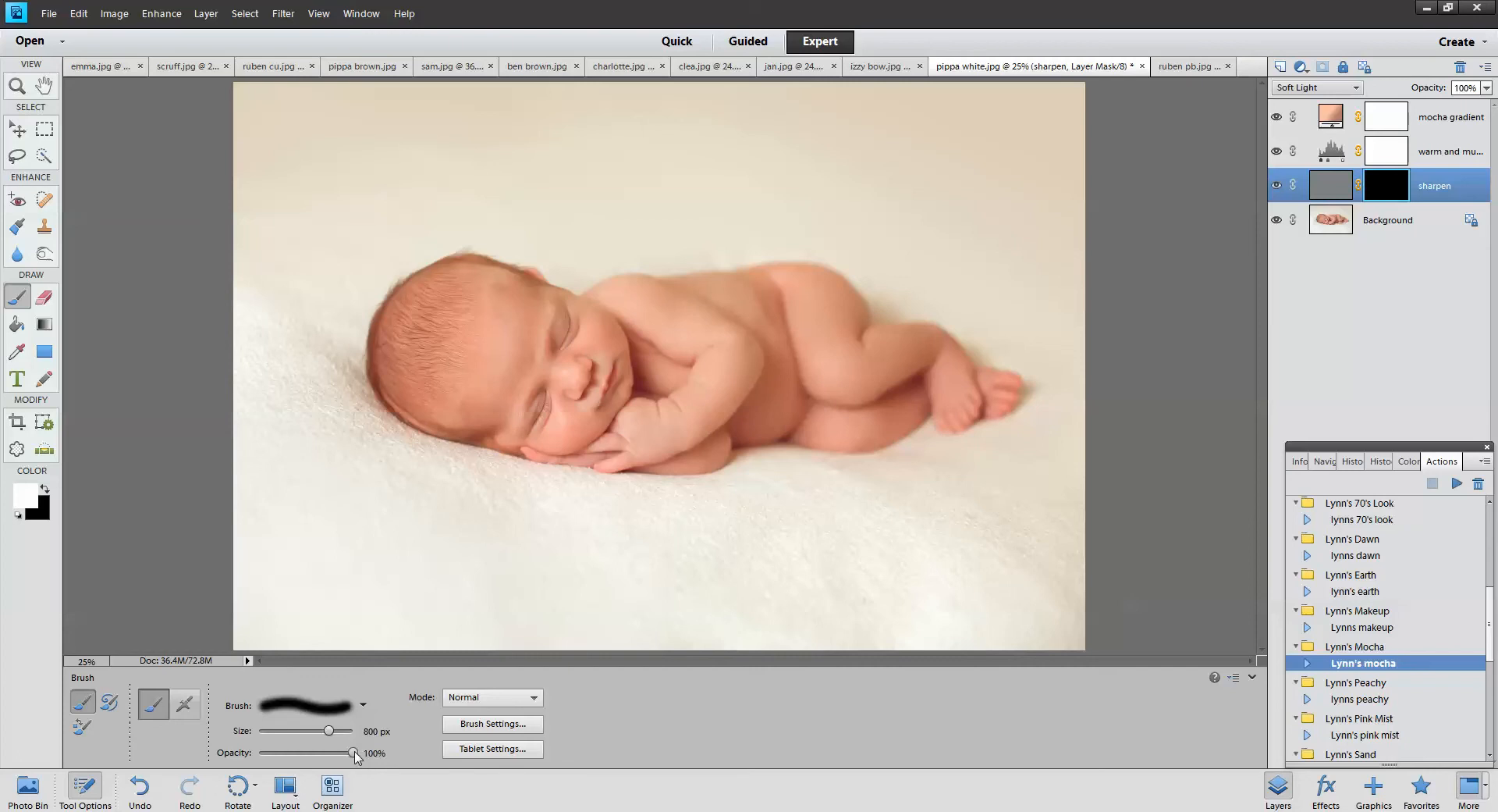
Paint white on the sharpen layer mask over the baby's face, hands, foot and head
{"action": "mouse_move", "coordinate": [560, 375]}
{"action": "left_mouse_down"}
{"action": "mouse_move", "coordinate": [540, 390]}
{"action": "mouse_move", "coordinate": [562, 343]}
{"action": "mouse_move", "coordinate": [653, 418]}
{"action": "mouse_move", "coordinate": [665, 449]}
{"action": "left_mouse_up"}
{"action": "mouse_move", "coordinate": [976, 433]}
{"action": "left_mouse_down"}
{"action": "mouse_move", "coordinate": [1006, 421]}
{"action": "mouse_move", "coordinate": [972, 393]}
{"action": "mouse_move", "coordinate": [1010, 410]}
{"action": "left_mouse_up"}
{"action": "left_click_drag", "start_coordinate": [419, 284], "coordinate": [401, 284]}
{"action": "left_click", "coordinate": [1333, 115]}
Rotate the mocha gradient to about 139° at 36% opacity, then pick lynns peachy and open scruff.jpg
{"action": "double_click", "coordinate": [1333, 116]}
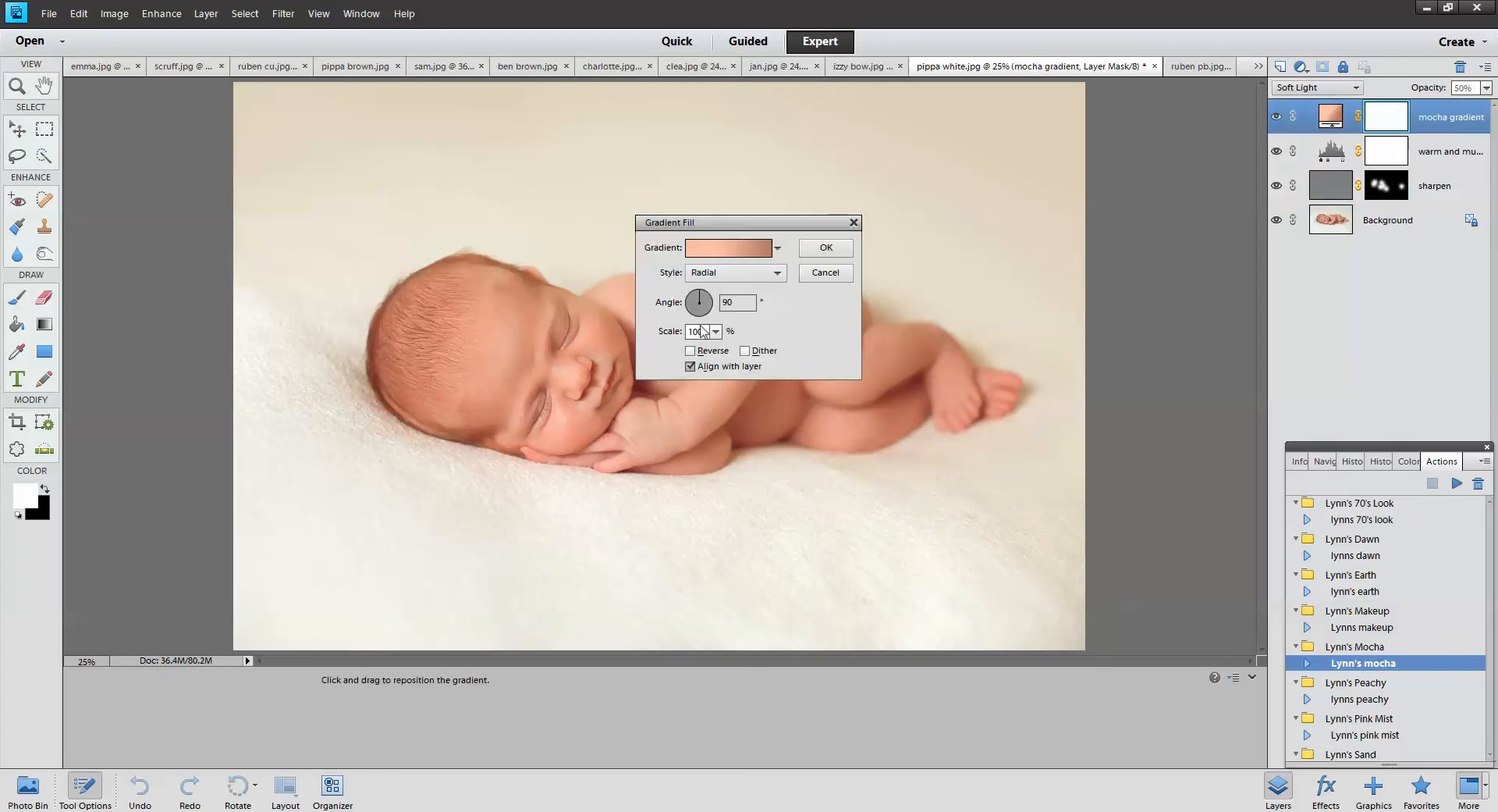
{"action": "mouse_move", "coordinate": [702, 295]}
{"action": "left_mouse_down"}
{"action": "mouse_move", "coordinate": [707, 312]}
{"action": "mouse_move", "coordinate": [690, 309]}
{"action": "mouse_move", "coordinate": [714, 315]}
{"action": "mouse_move", "coordinate": [715, 295]}
{"action": "mouse_move", "coordinate": [692, 316]}
{"action": "mouse_move", "coordinate": [690, 300]}
{"action": "mouse_move", "coordinate": [716, 321]}
{"action": "mouse_move", "coordinate": [704, 295]}
{"action": "left_mouse_up"}
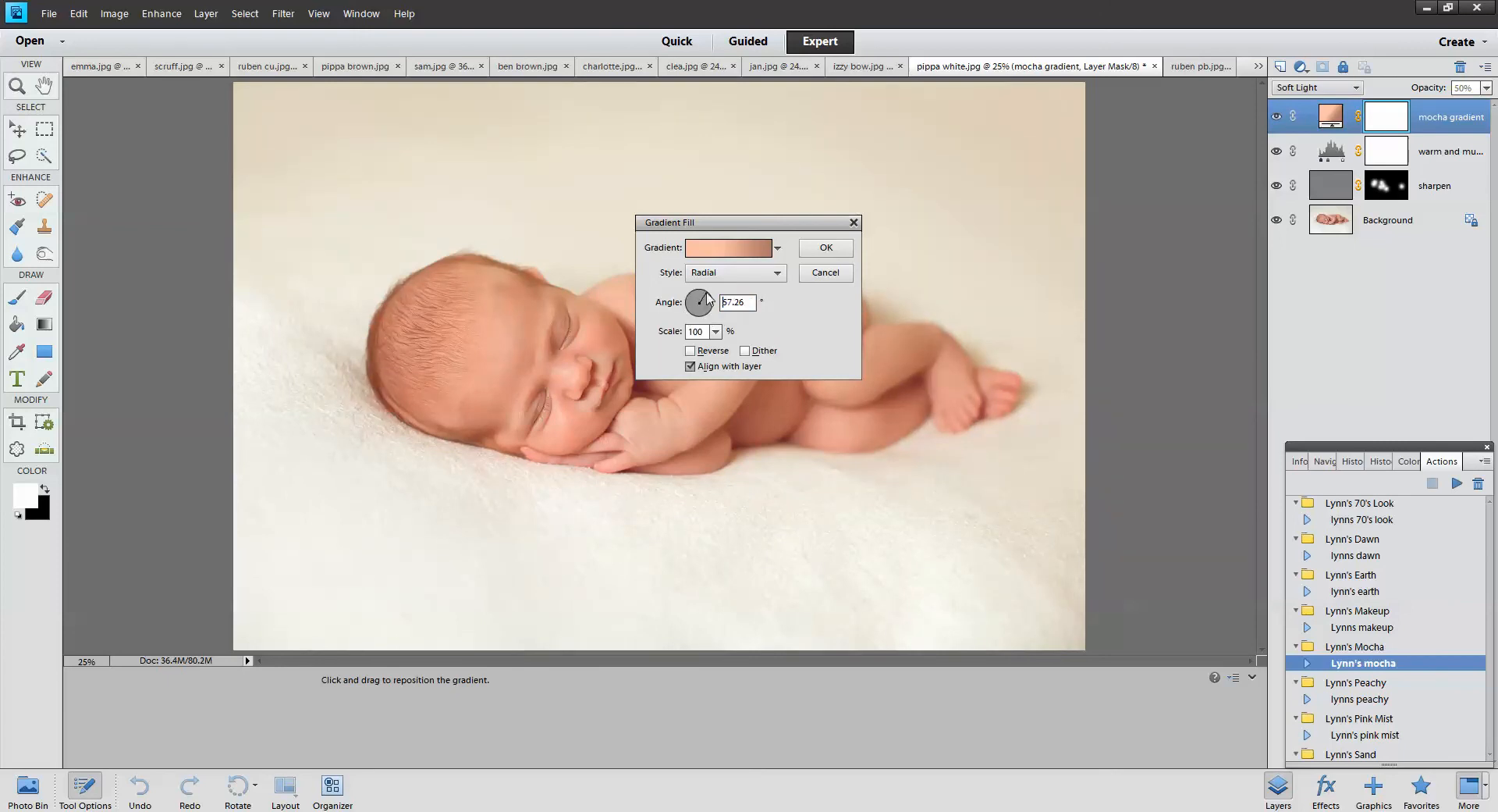
{"action": "left_click", "coordinate": [825, 256]}
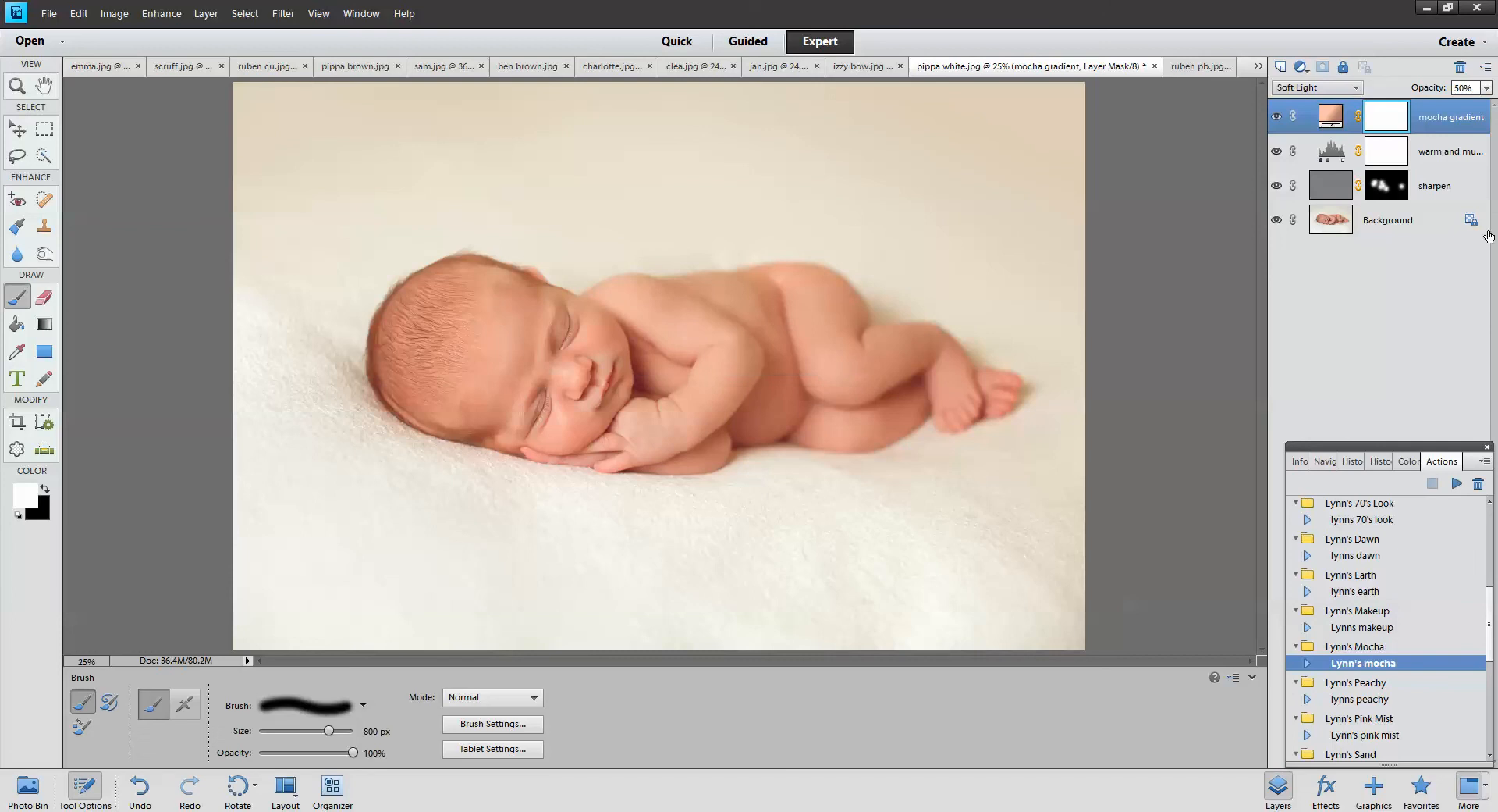
{"action": "left_click", "coordinate": [1487, 87]}
{"action": "left_click_drag", "start_coordinate": [1443, 105], "coordinate": [1435, 119]}
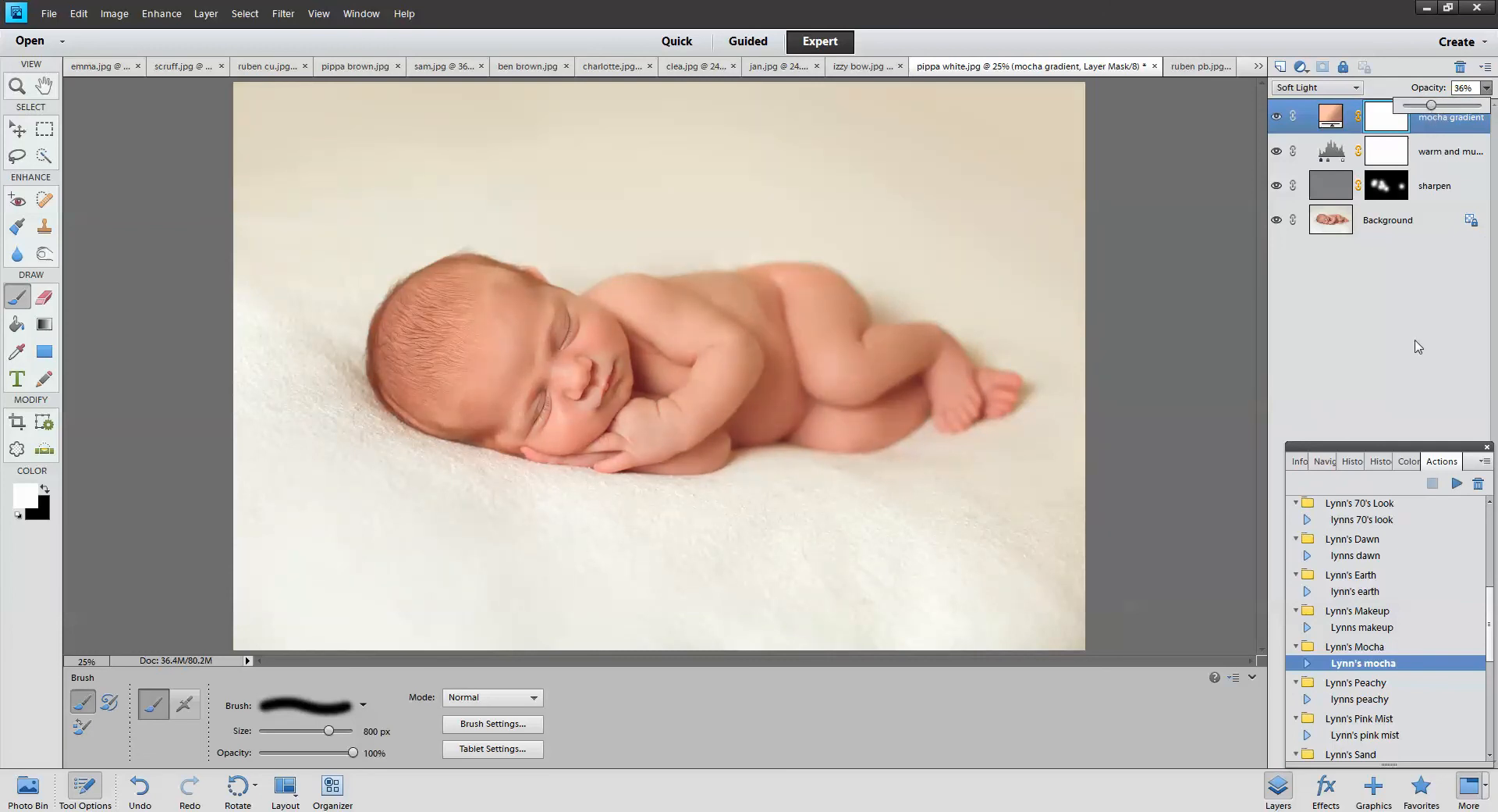
{"action": "left_click", "coordinate": [1374, 699]}
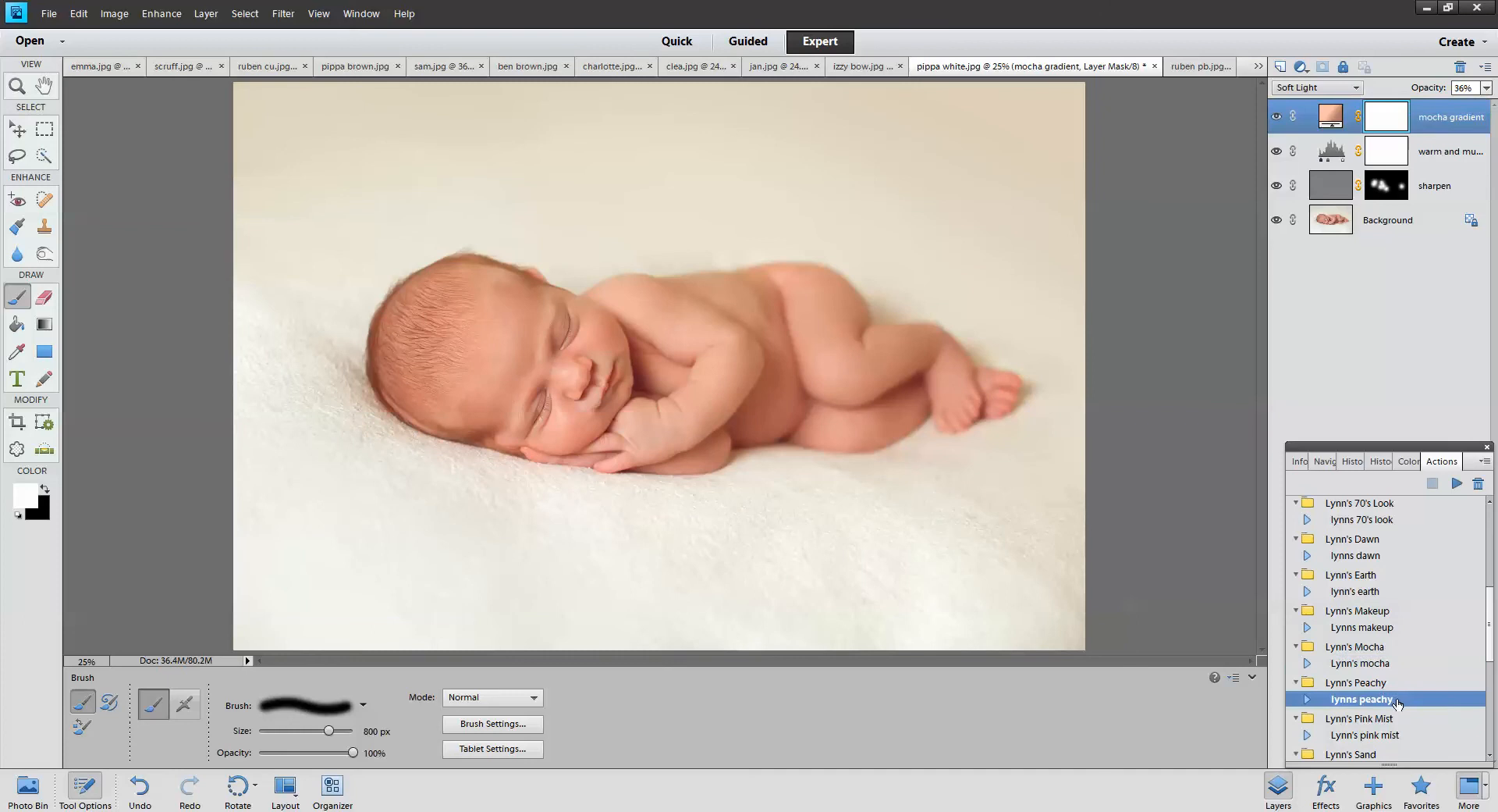
{"action": "left_click", "coordinate": [166, 69]}
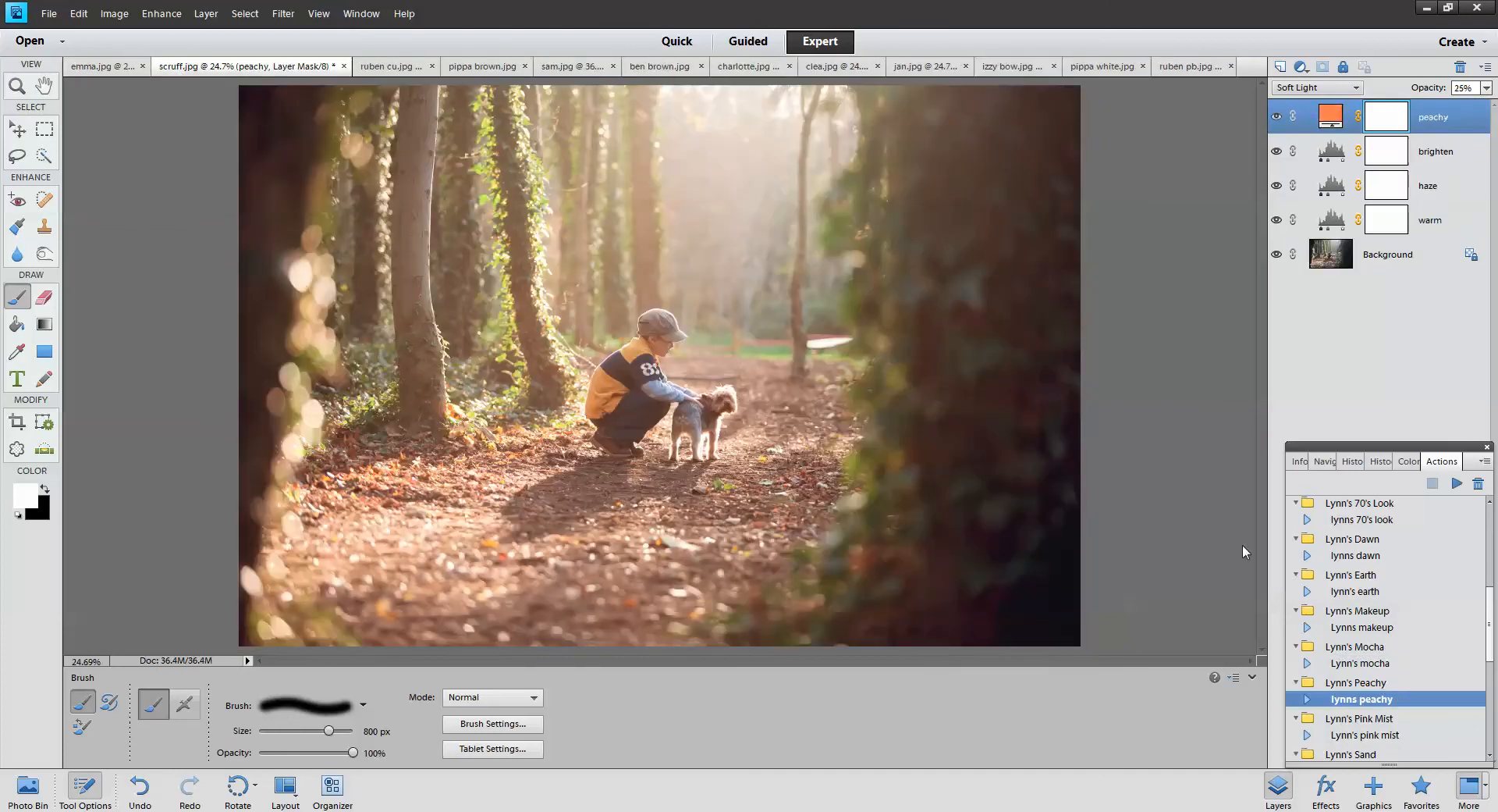
Delete scruff.jpg's four old effect layers and rerun the lynns peachy action
{"action": "left_click", "coordinate": [1459, 219], "text": "shift"}
{"action": "left_click", "coordinate": [1461, 67]}
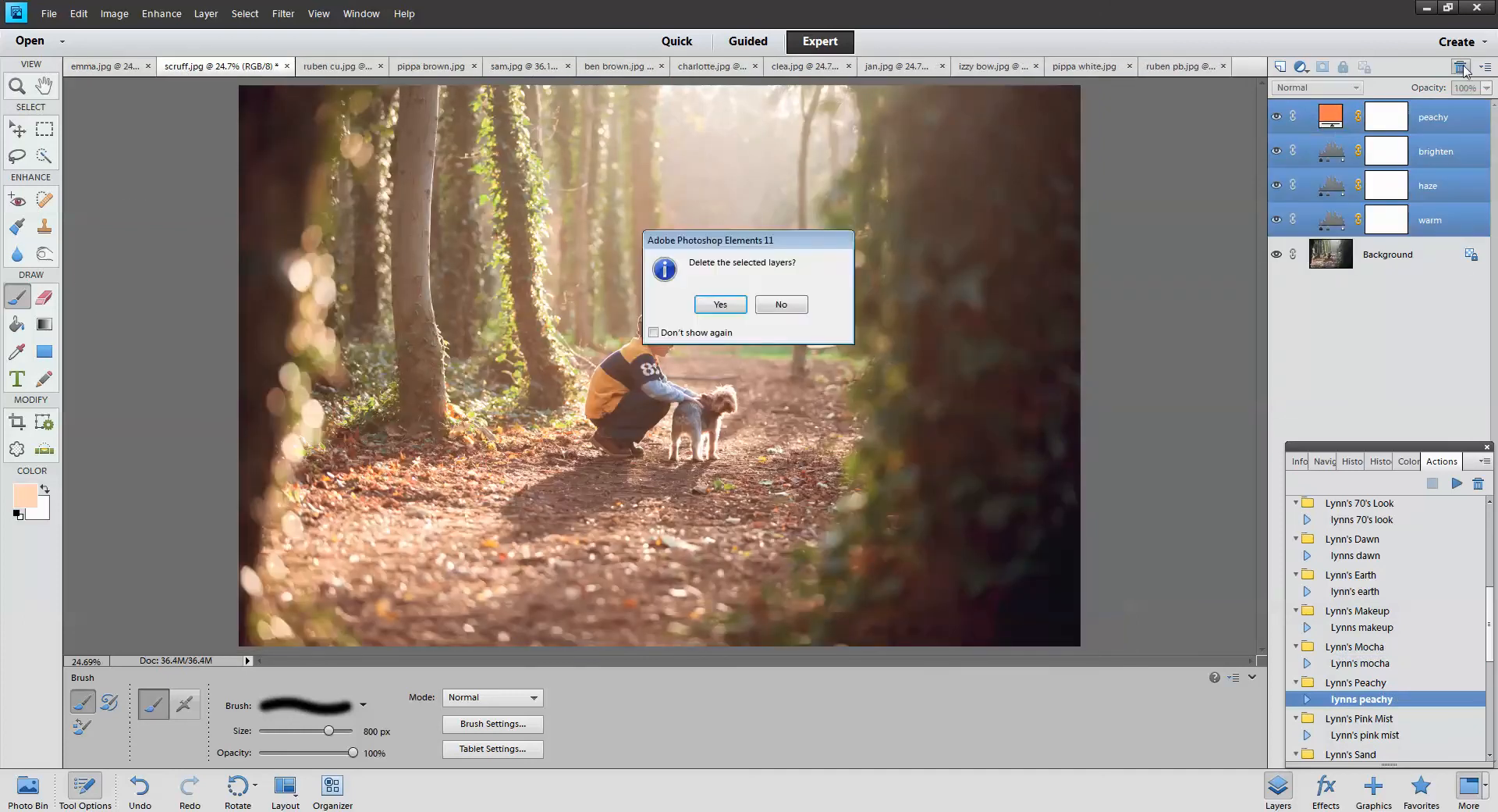
{"action": "left_click", "coordinate": [719, 305]}
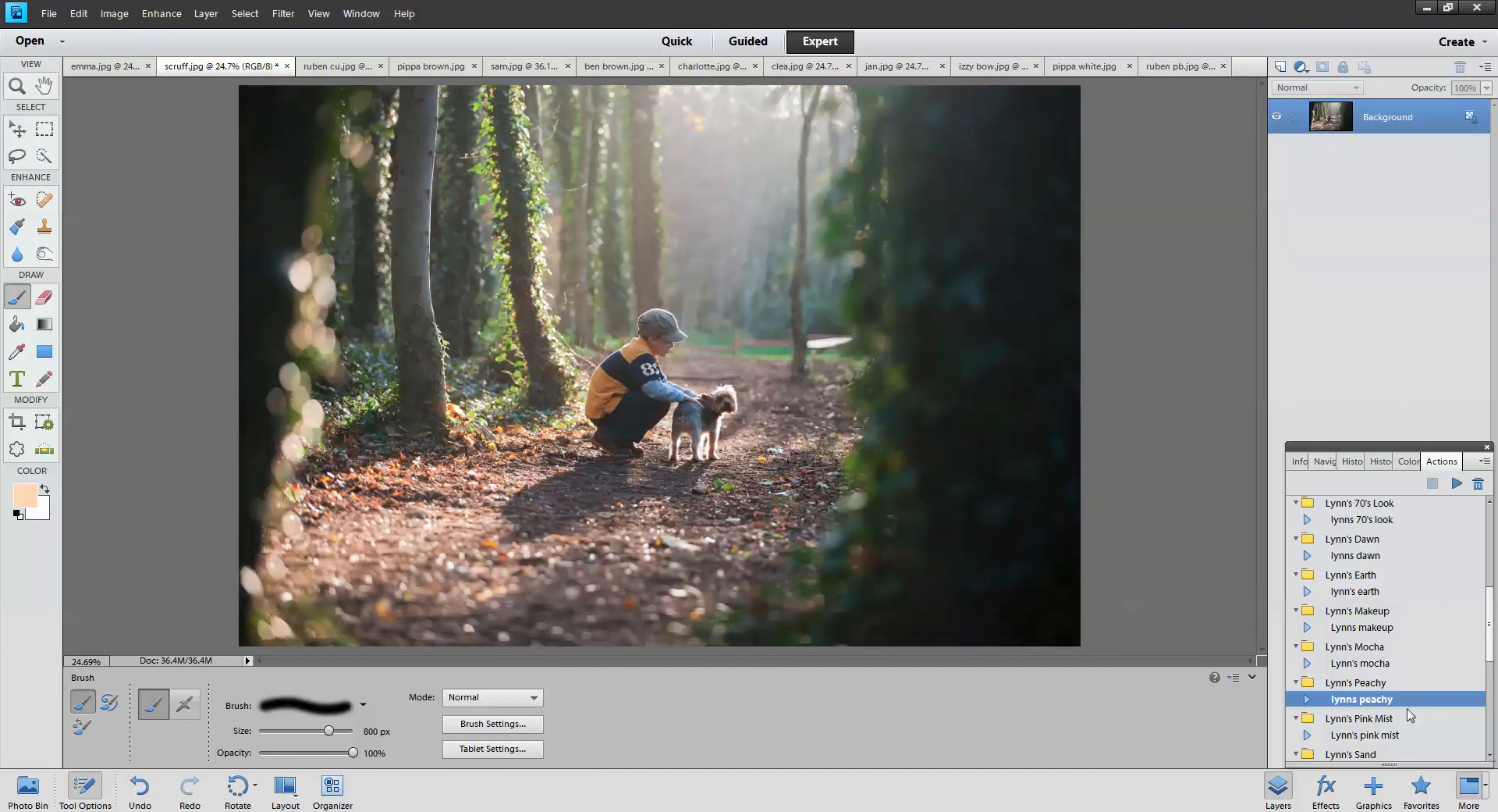
{"action": "left_click", "coordinate": [1457, 482]}
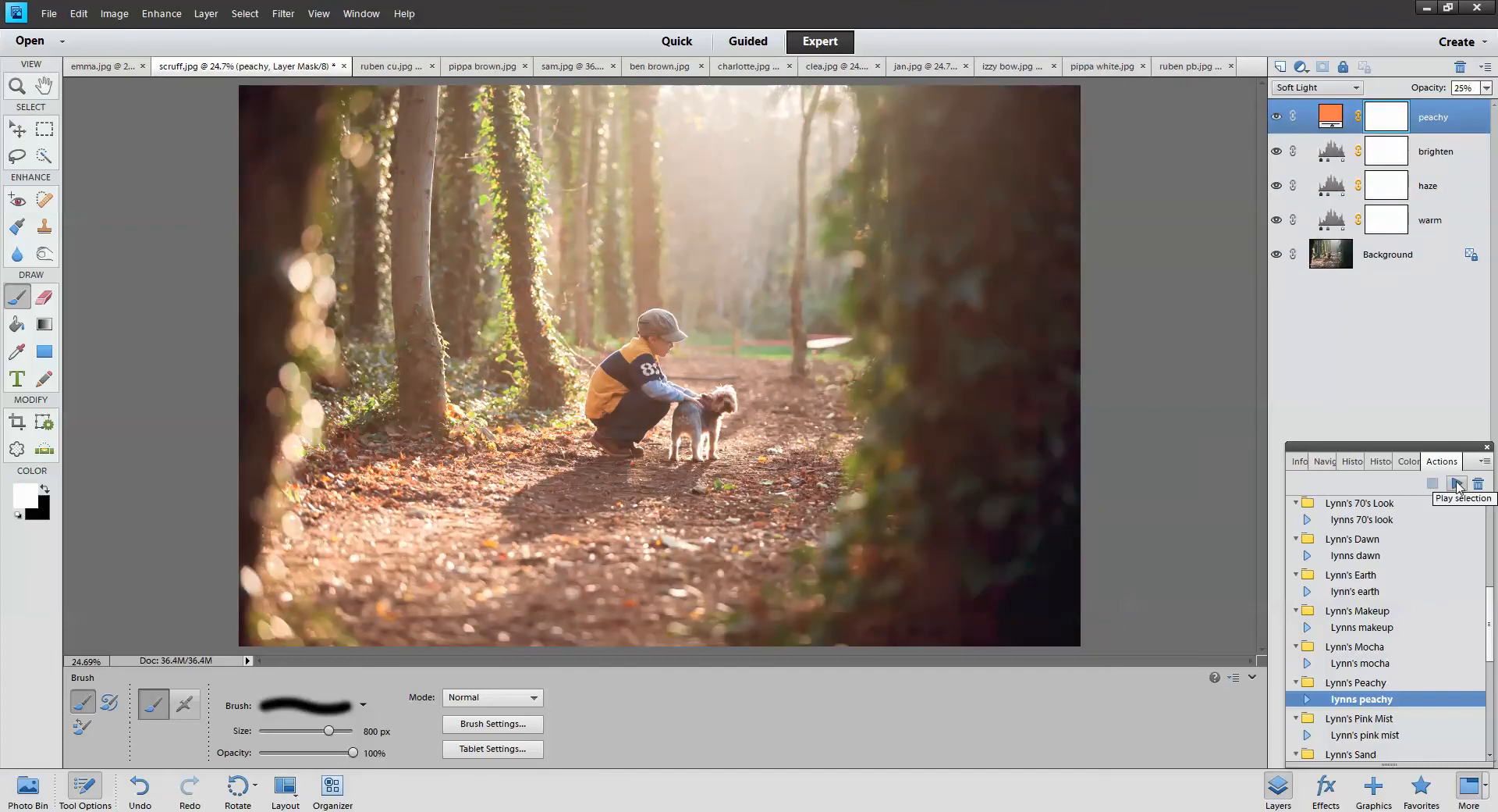
{"action": "double_click", "coordinate": [1331, 118]}
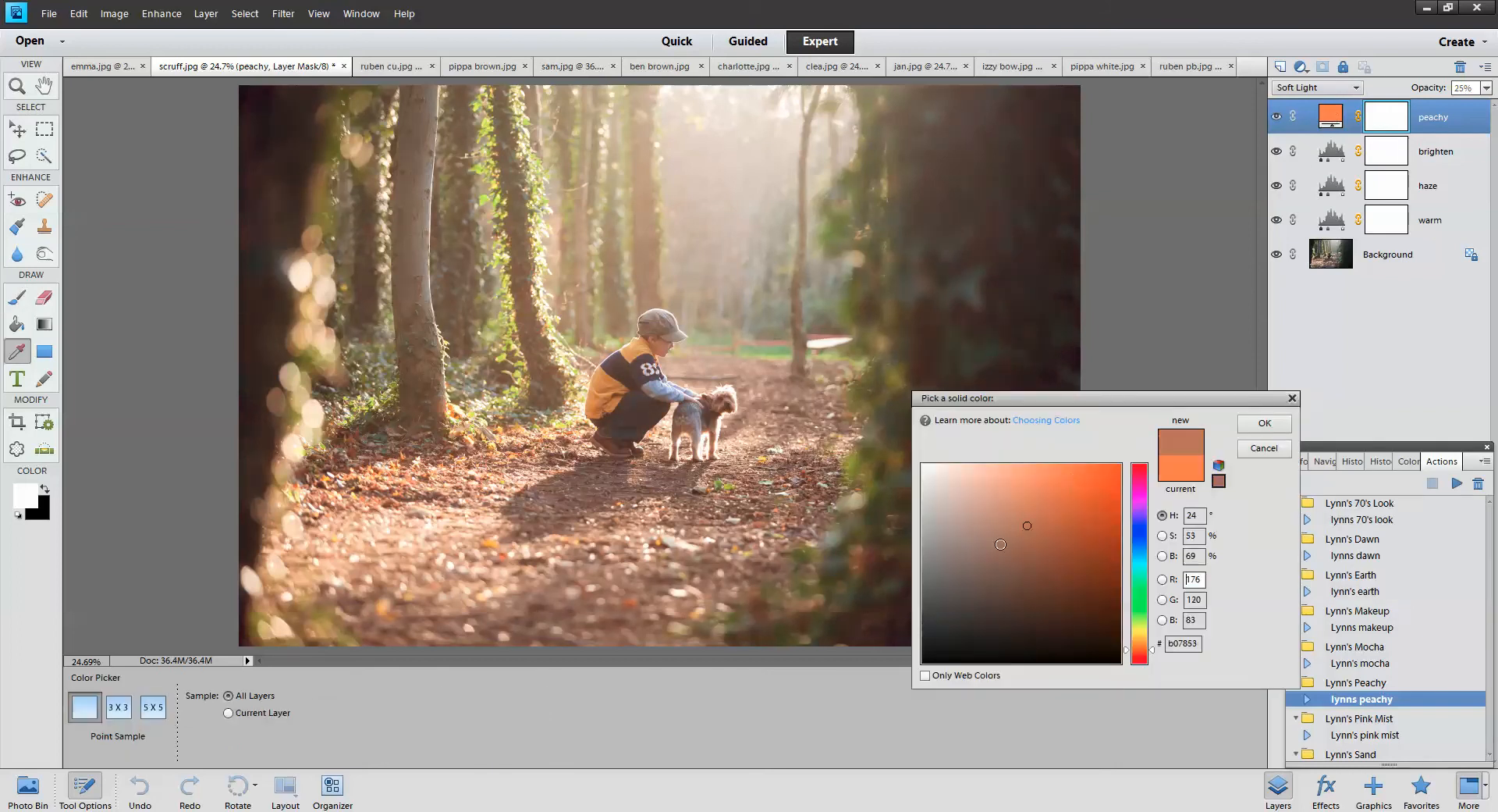
Change the peachy fill colour to brown and hide the peachy layer
{"action": "left_click", "coordinate": [978, 561]}
{"action": "left_click_drag", "start_coordinate": [972, 509], "coordinate": [1044, 553]}
{"action": "left_click", "coordinate": [1262, 425]}
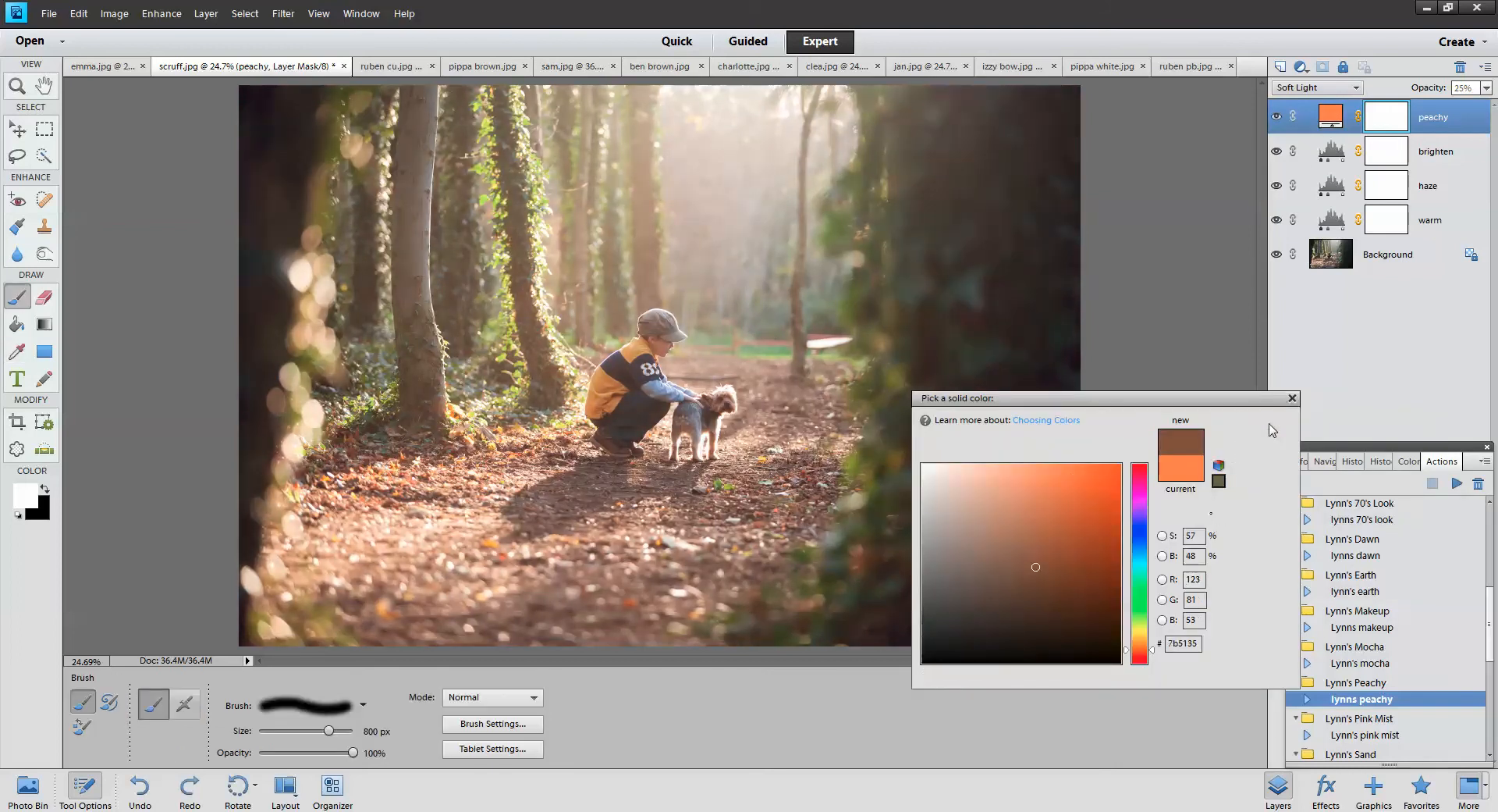
{"action": "left_click", "coordinate": [1278, 119]}
Toggle the brighten, haze and warm layers' visibility to compare their effects
{"action": "left_click", "coordinate": [1277, 152]}
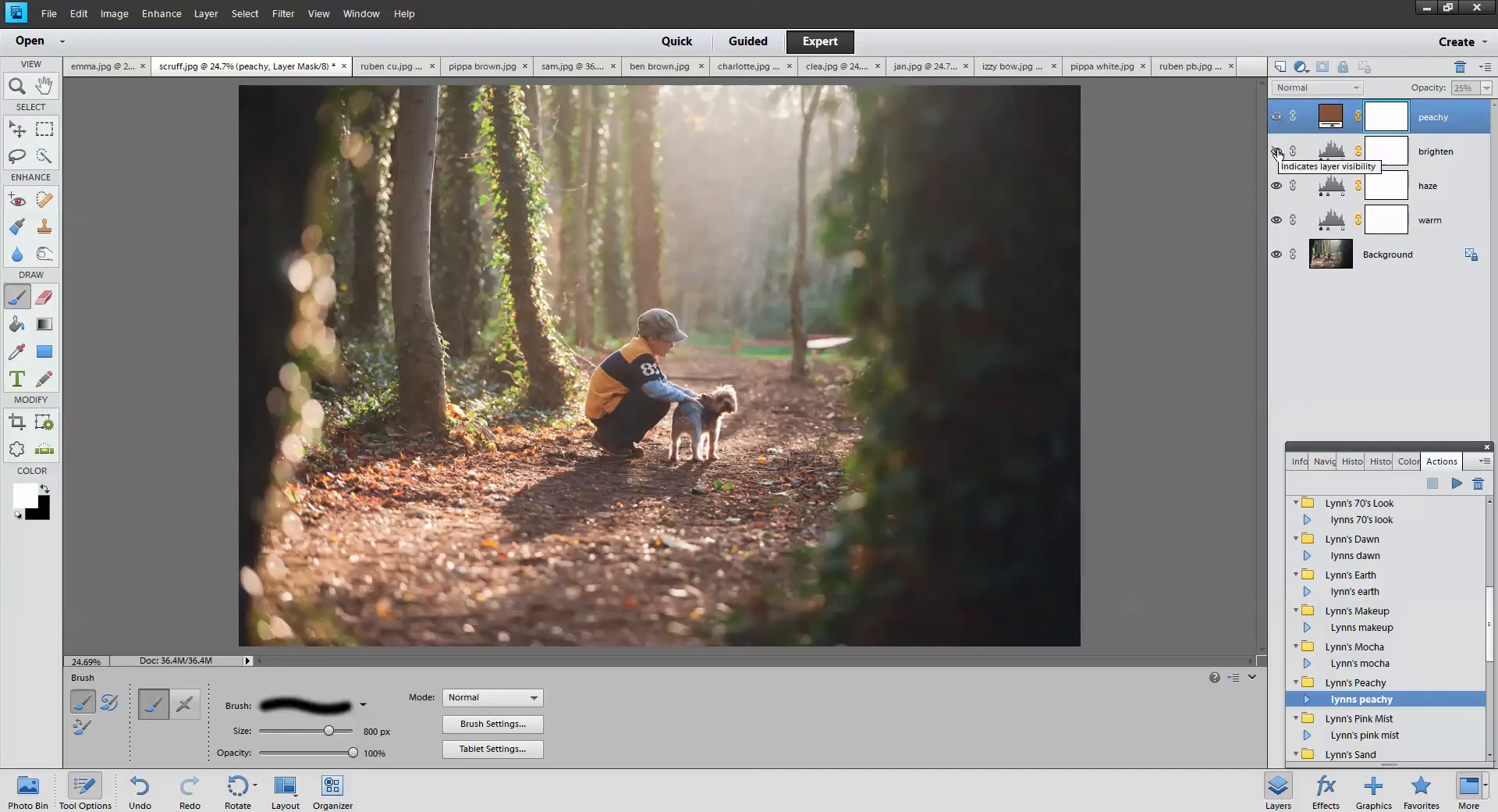
{"action": "left_click", "coordinate": [1277, 152]}
{"action": "left_click", "coordinate": [1277, 186]}
{"action": "left_click", "coordinate": [1277, 186]}
{"action": "left_click", "coordinate": [1276, 219]}
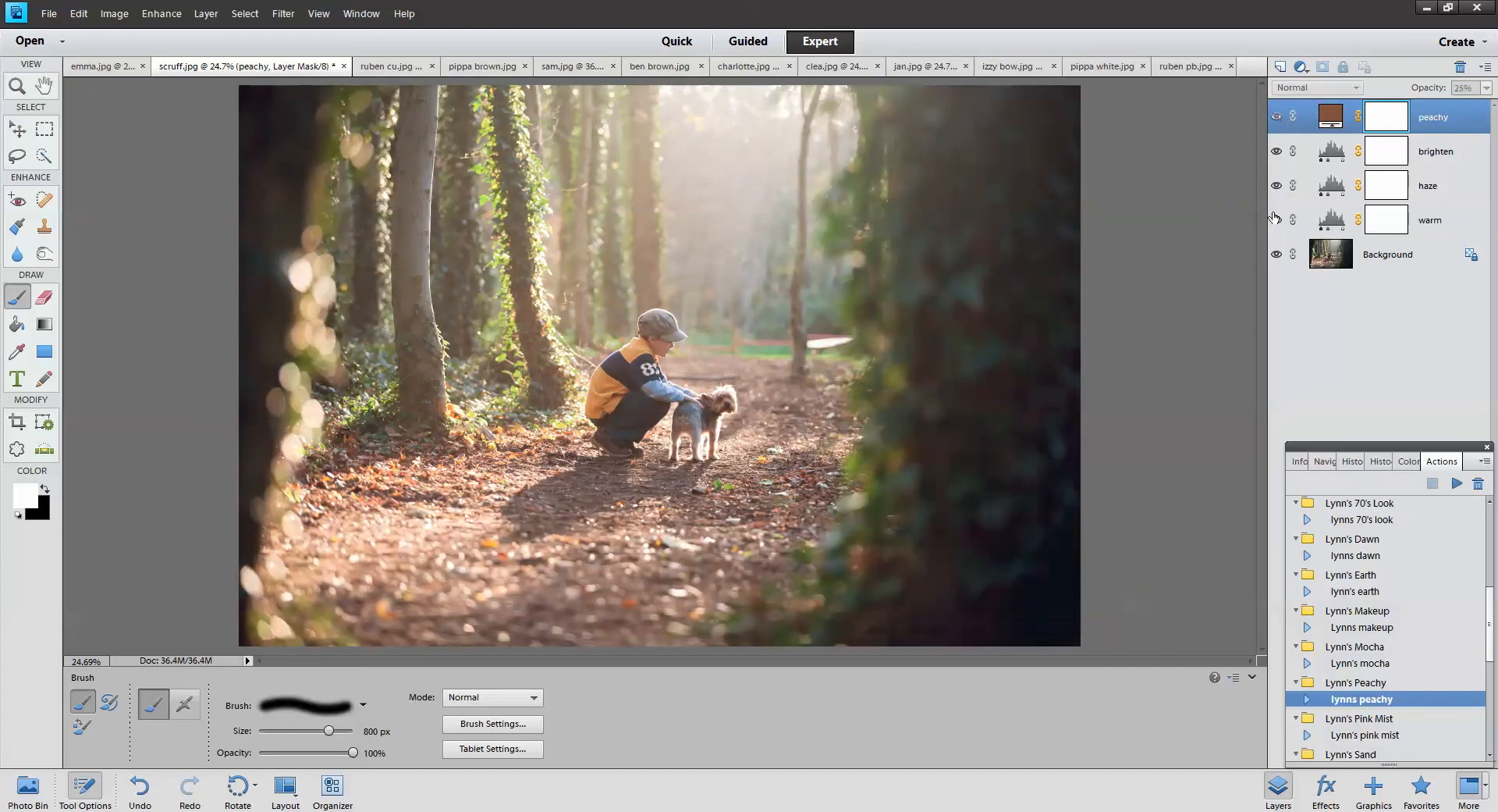
Try the brighten layer at 50% opacity, then return it to 100%
{"action": "left_click", "coordinate": [1461, 213]}
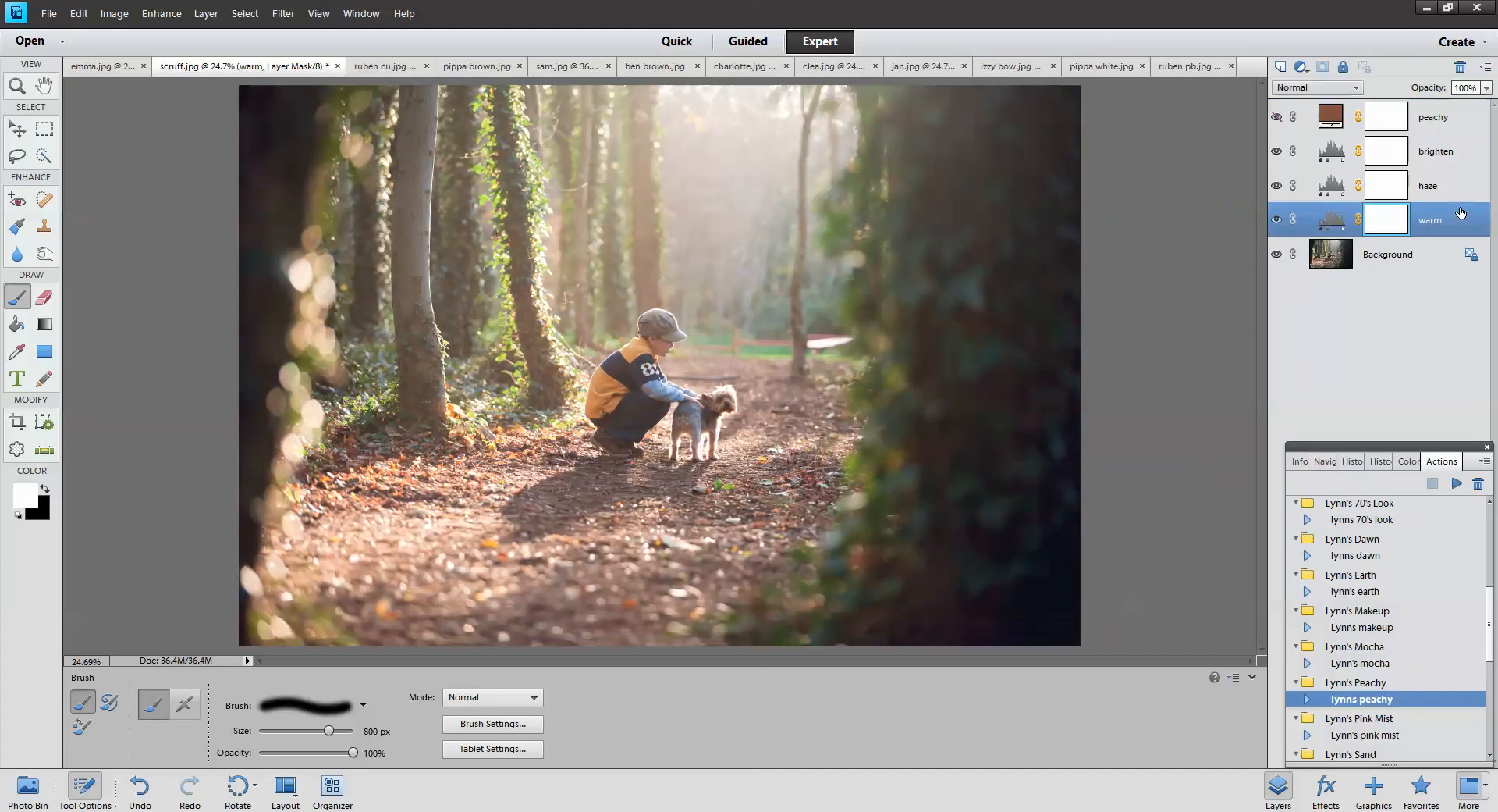
{"action": "left_click", "coordinate": [1438, 189]}
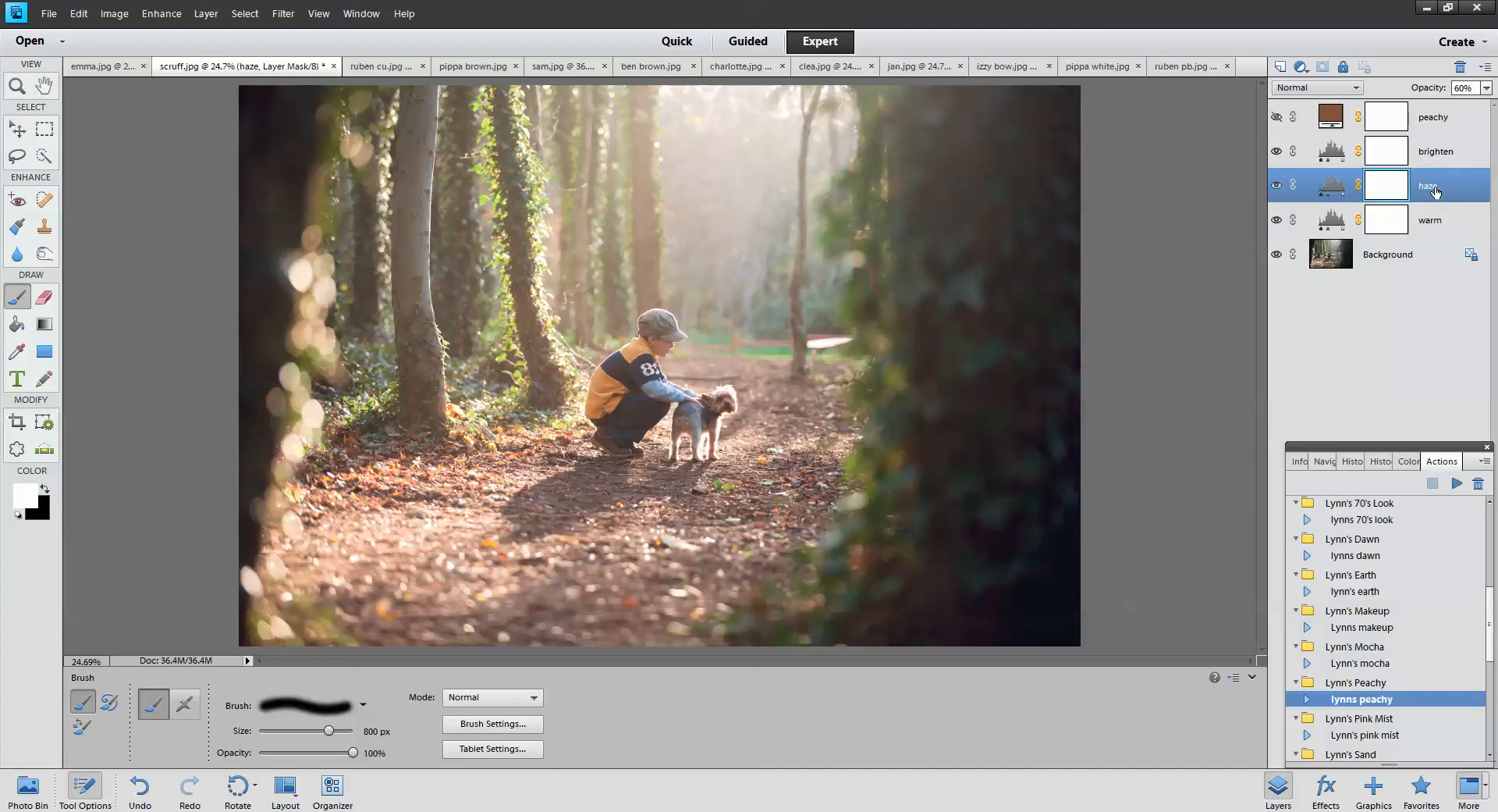
{"action": "left_click", "coordinate": [1444, 153]}
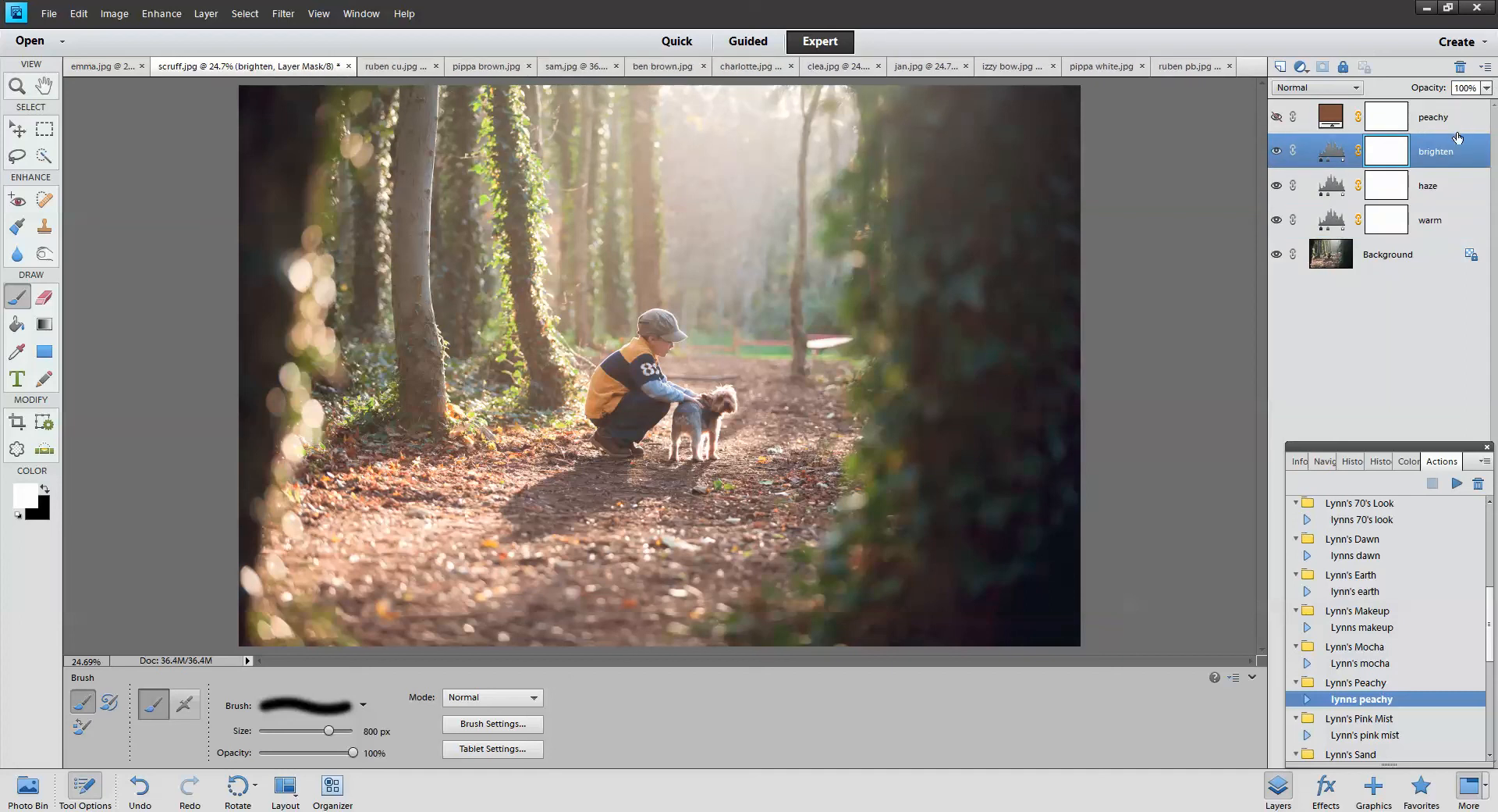
{"action": "left_click", "coordinate": [1489, 90]}
{"action": "mouse_move", "coordinate": [1482, 106]}
{"action": "left_mouse_down"}
{"action": "mouse_move", "coordinate": [1438, 110]}
{"action": "mouse_move", "coordinate": [1481, 108]}
{"action": "left_mouse_up"}
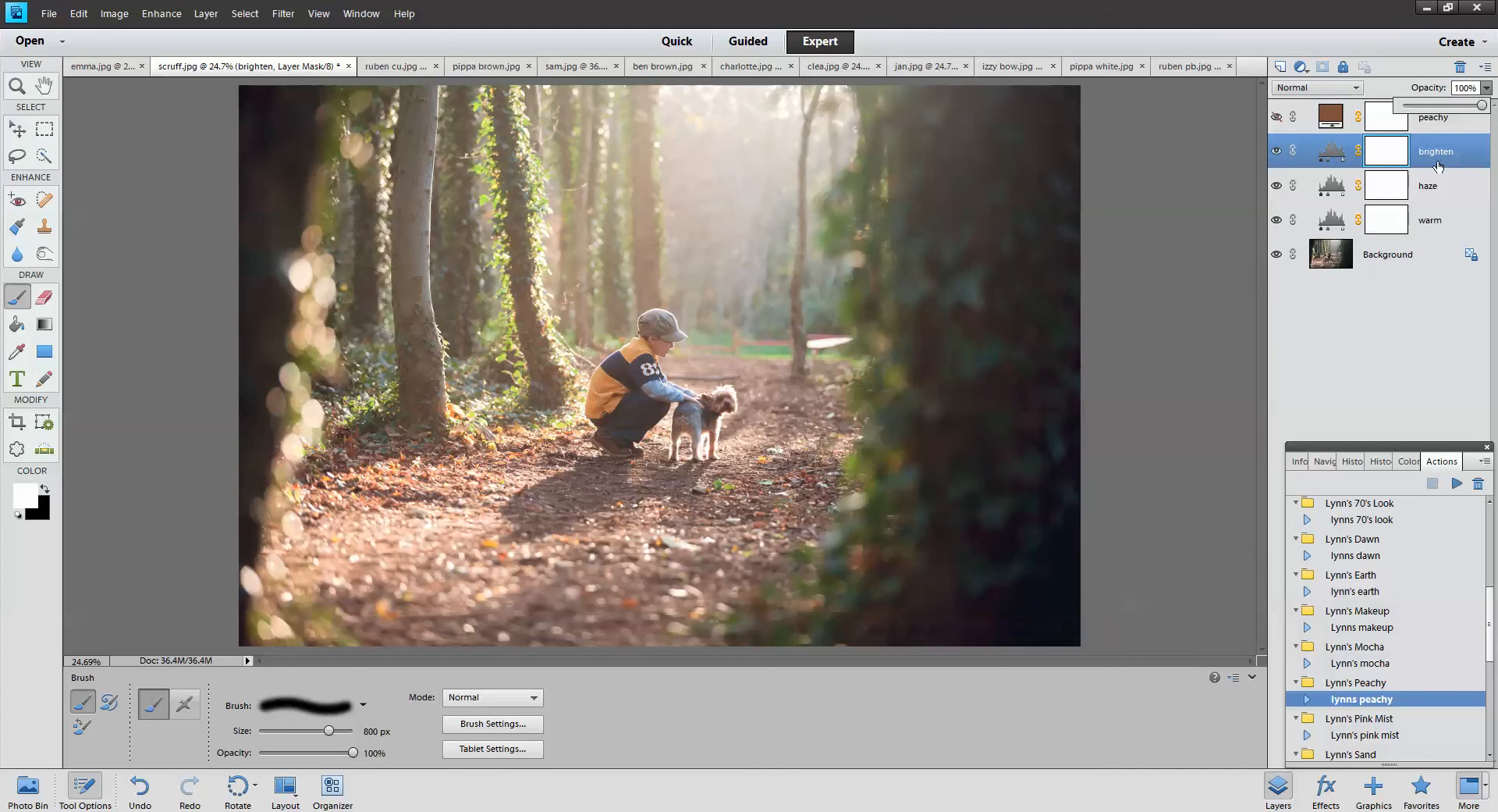
{"action": "left_click", "coordinate": [1391, 158]}
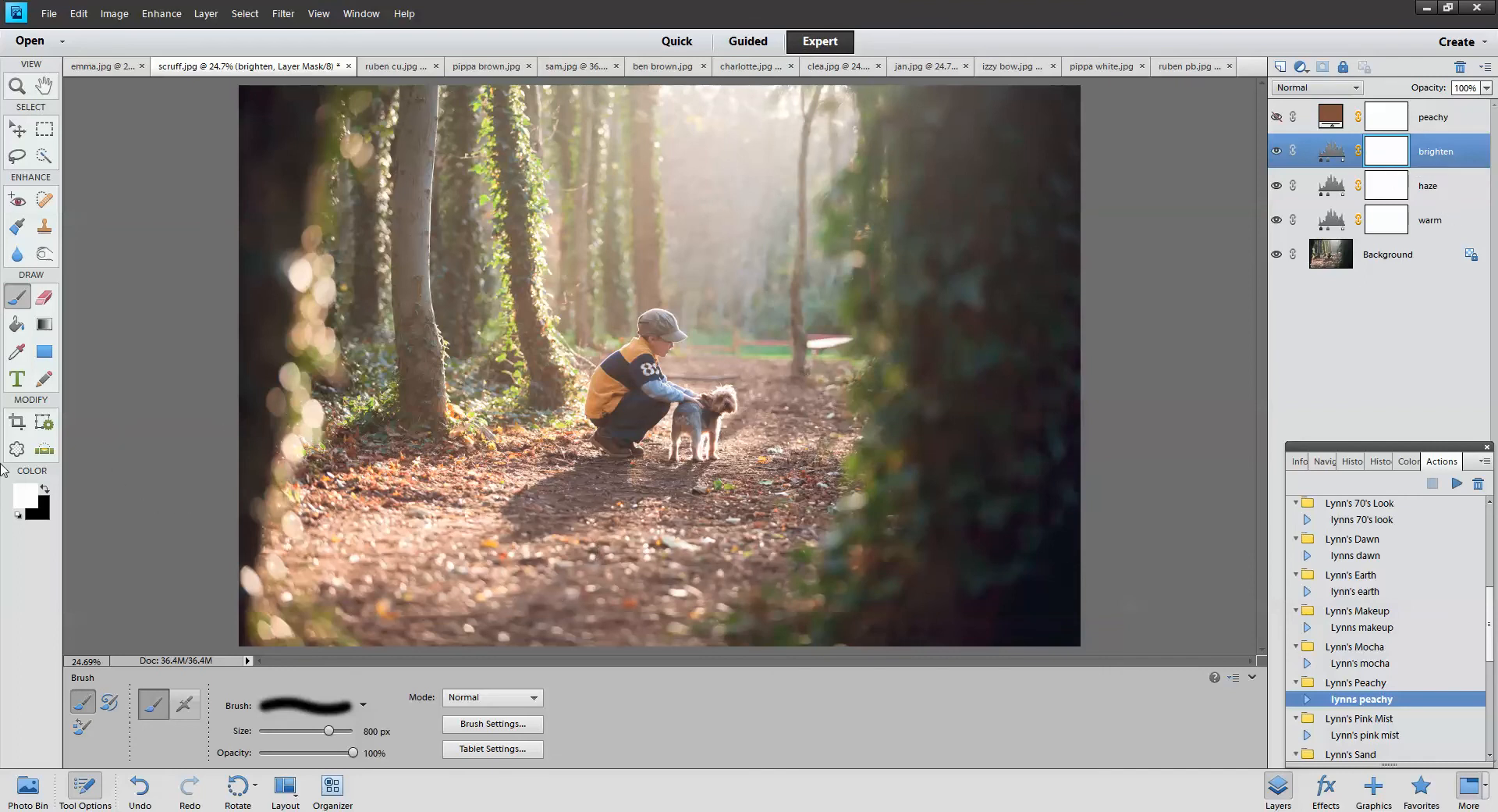
Paint black on the brighten mask over the lower-left ground and top haze, then open clea.jpg
{"action": "left_click", "coordinate": [44, 491]}
{"action": "mouse_move", "coordinate": [629, 545]}
{"action": "left_mouse_down"}
{"action": "mouse_move", "coordinate": [410, 529]}
{"action": "mouse_move", "coordinate": [323, 565]}
{"action": "mouse_move", "coordinate": [544, 479]}
{"action": "left_mouse_up"}
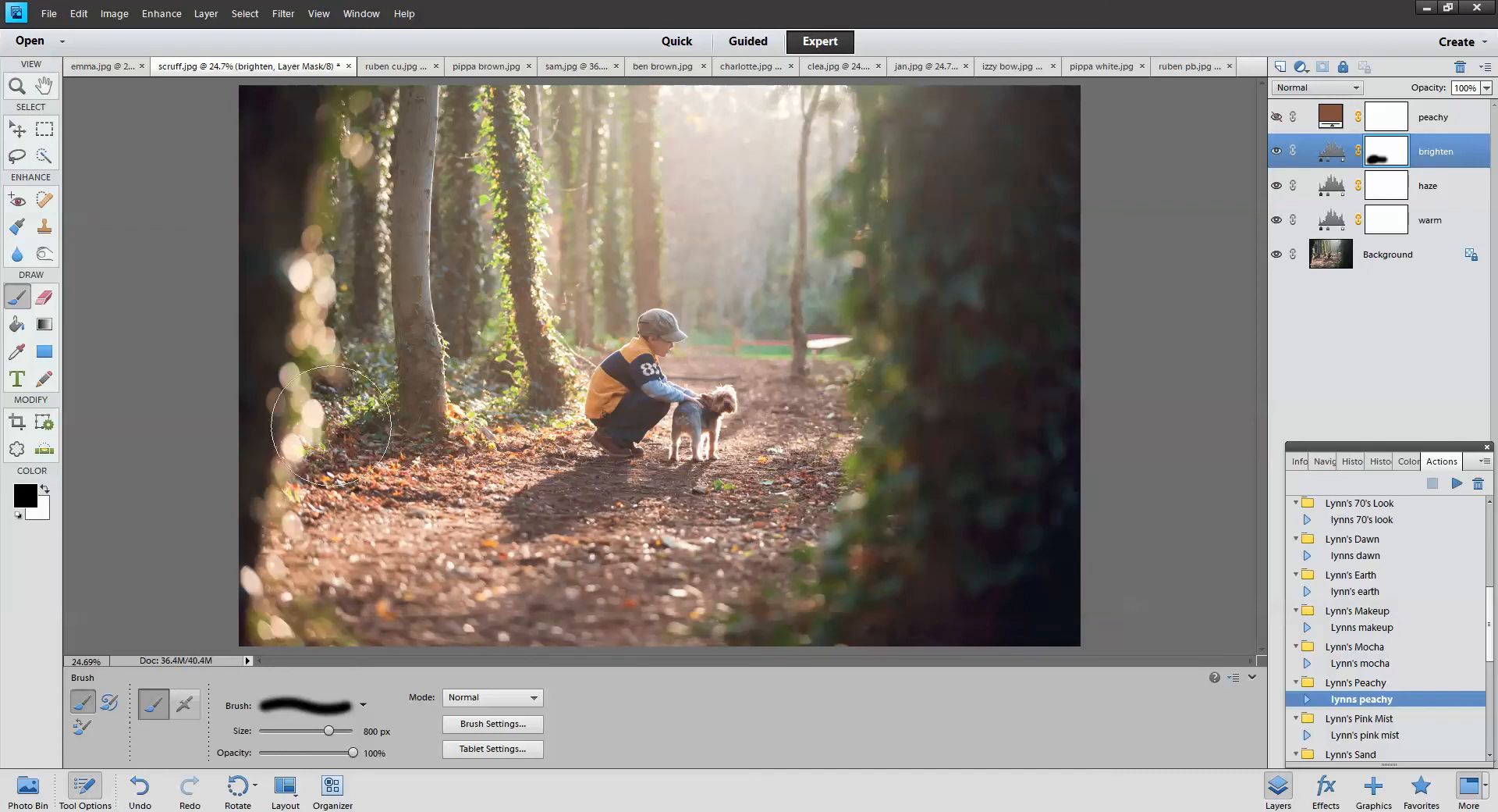
{"action": "left_click_drag", "start_coordinate": [331, 423], "coordinate": [533, 483]}
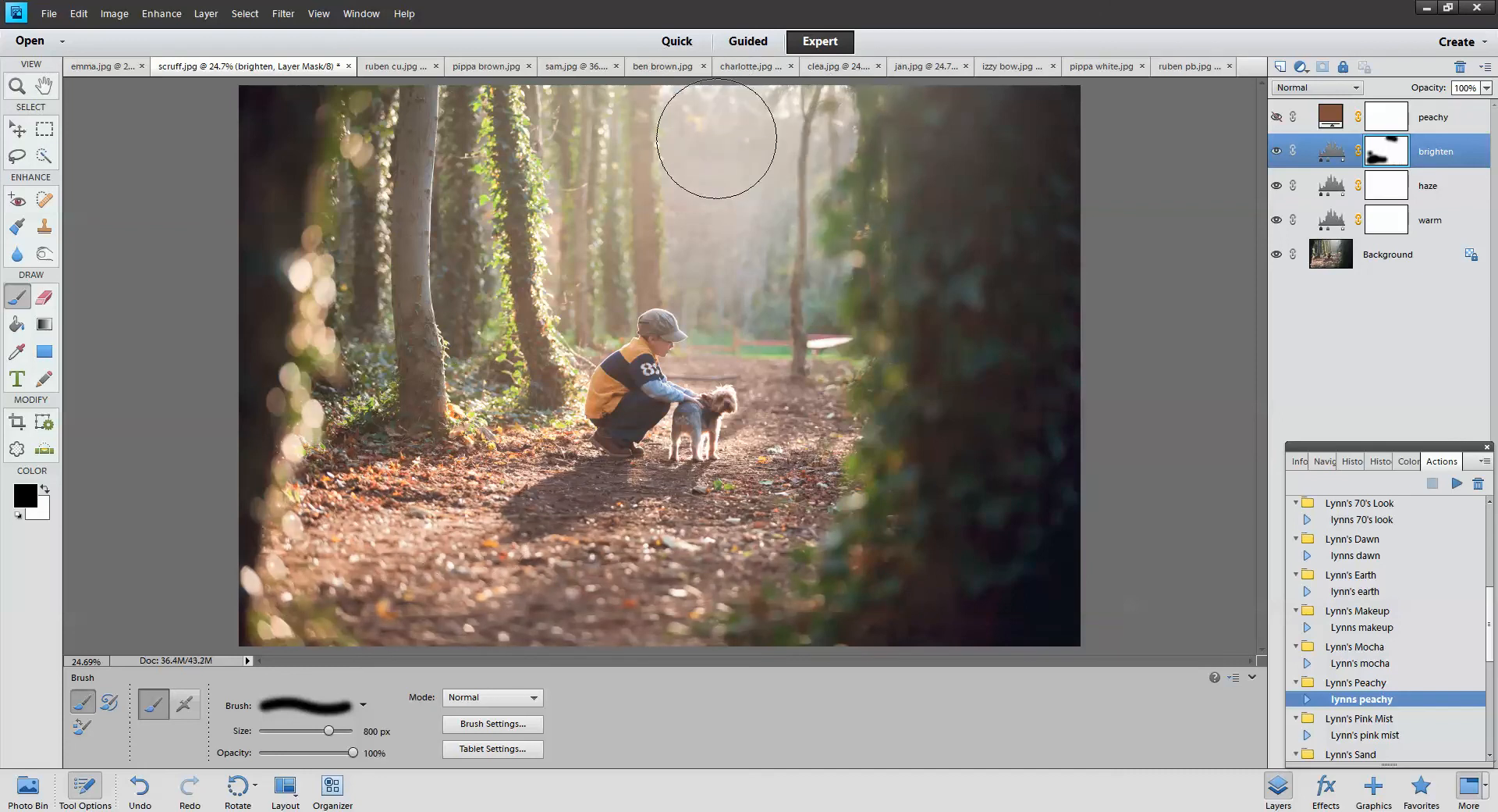
{"action": "left_click_drag", "start_coordinate": [719, 141], "coordinate": [788, 226]}
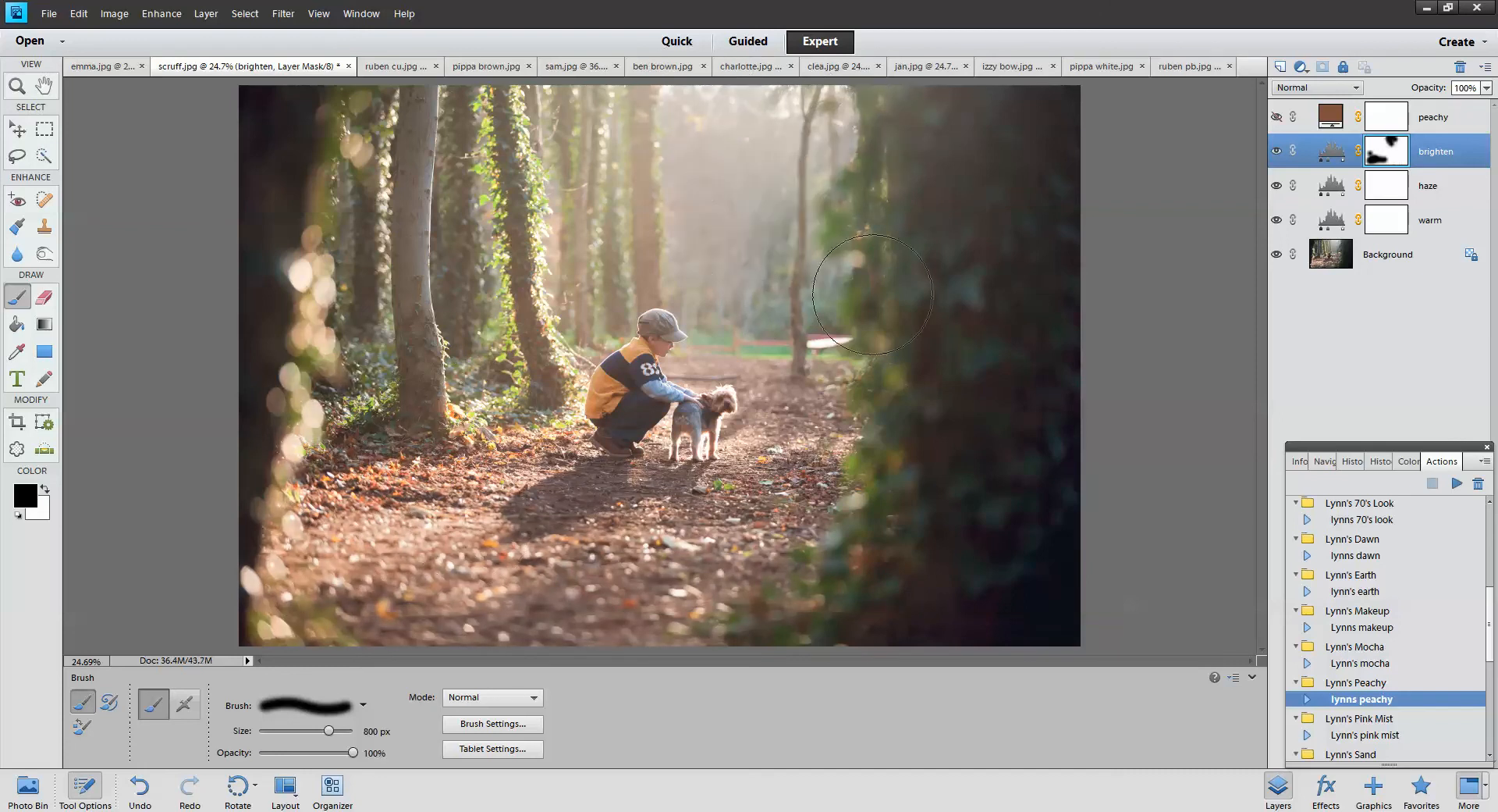
{"action": "left_click", "coordinate": [1399, 736]}
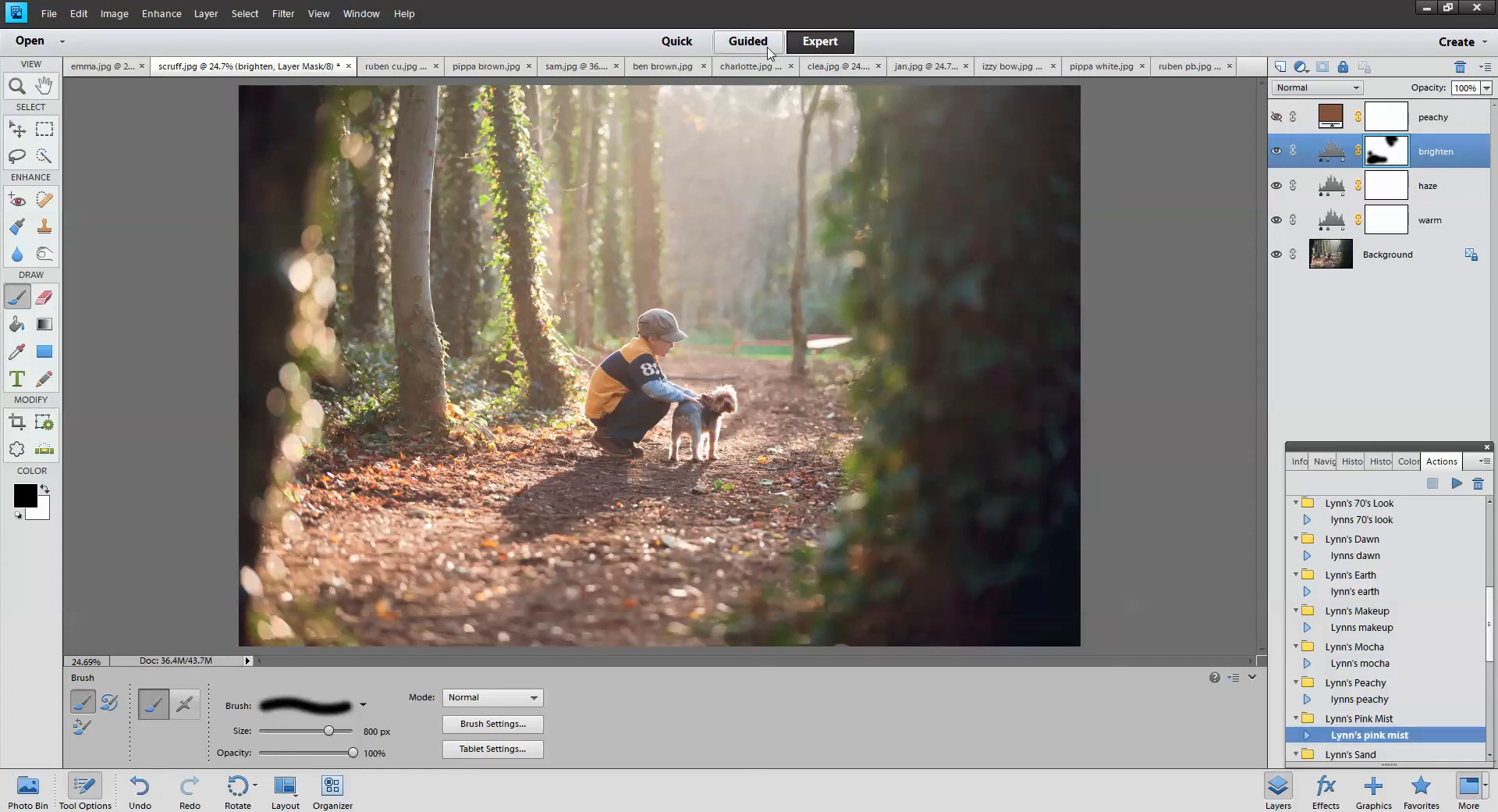
{"action": "left_click", "coordinate": [835, 67]}
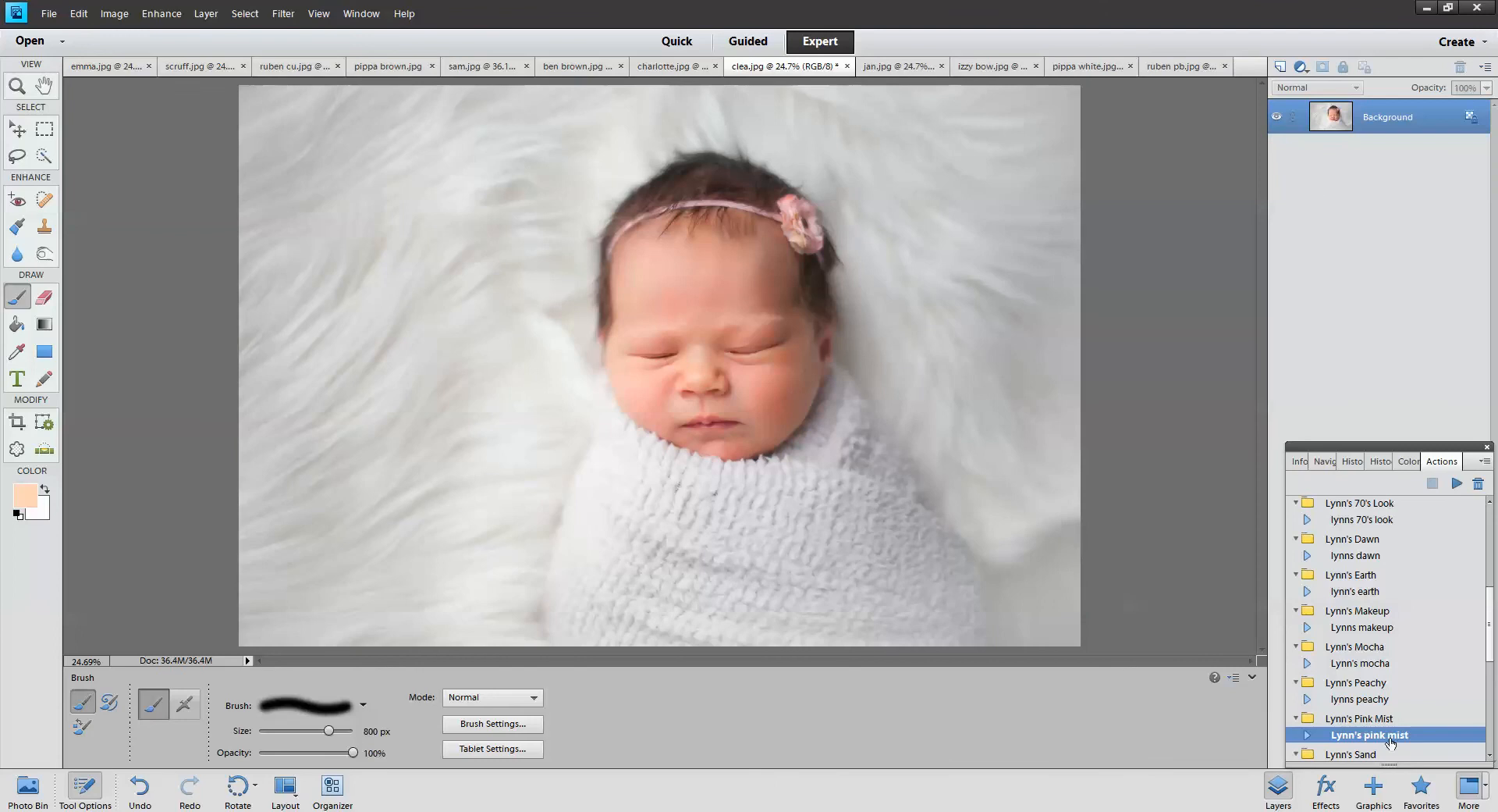
Run Lynn's pink mist on clea.jpg and toggle its soft pink, browns and pink layers
{"action": "left_click", "coordinate": [1457, 484]}
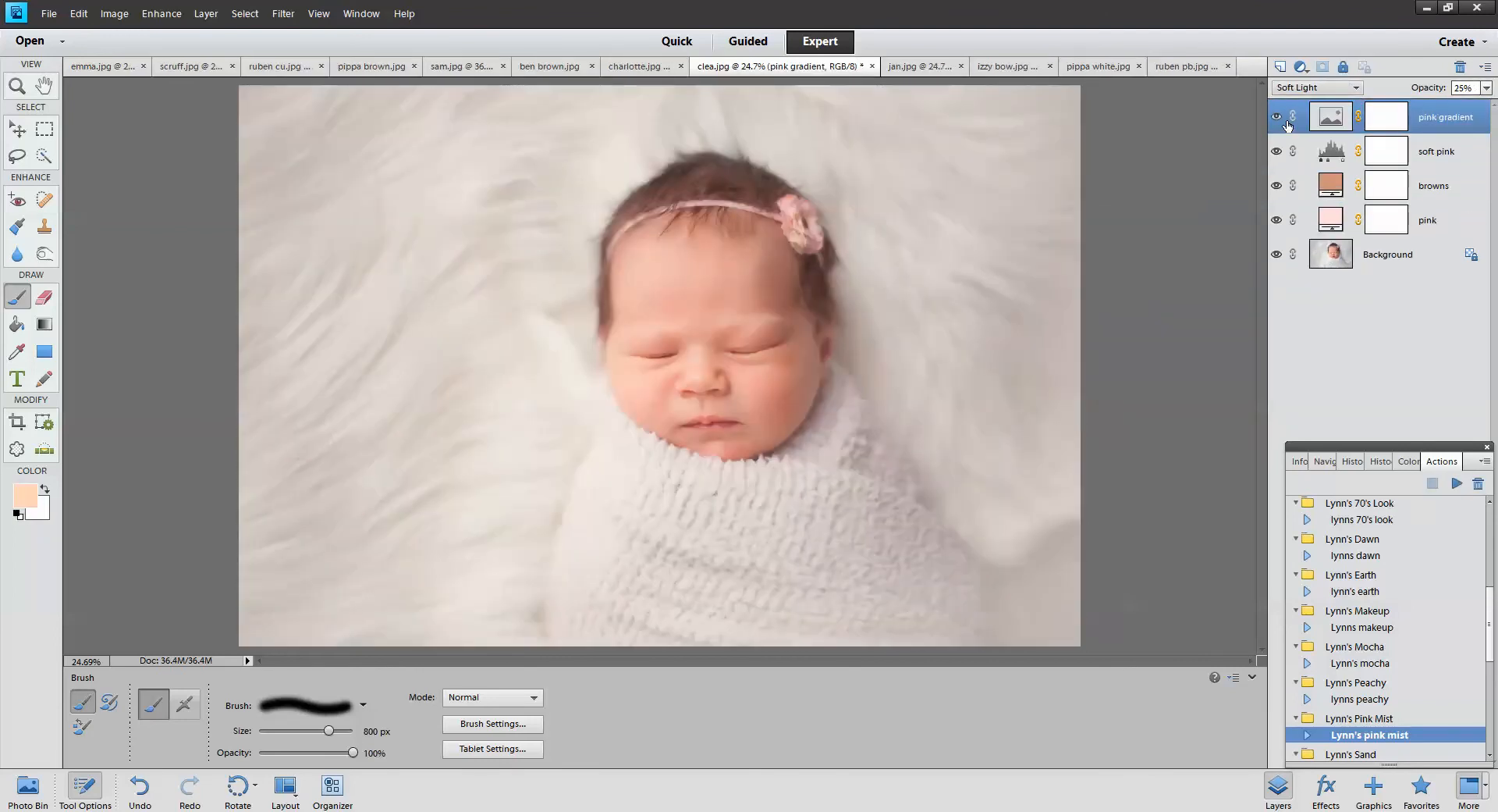
{"action": "left_click_drag", "start_coordinate": [1278, 119], "coordinate": [1277, 222]}
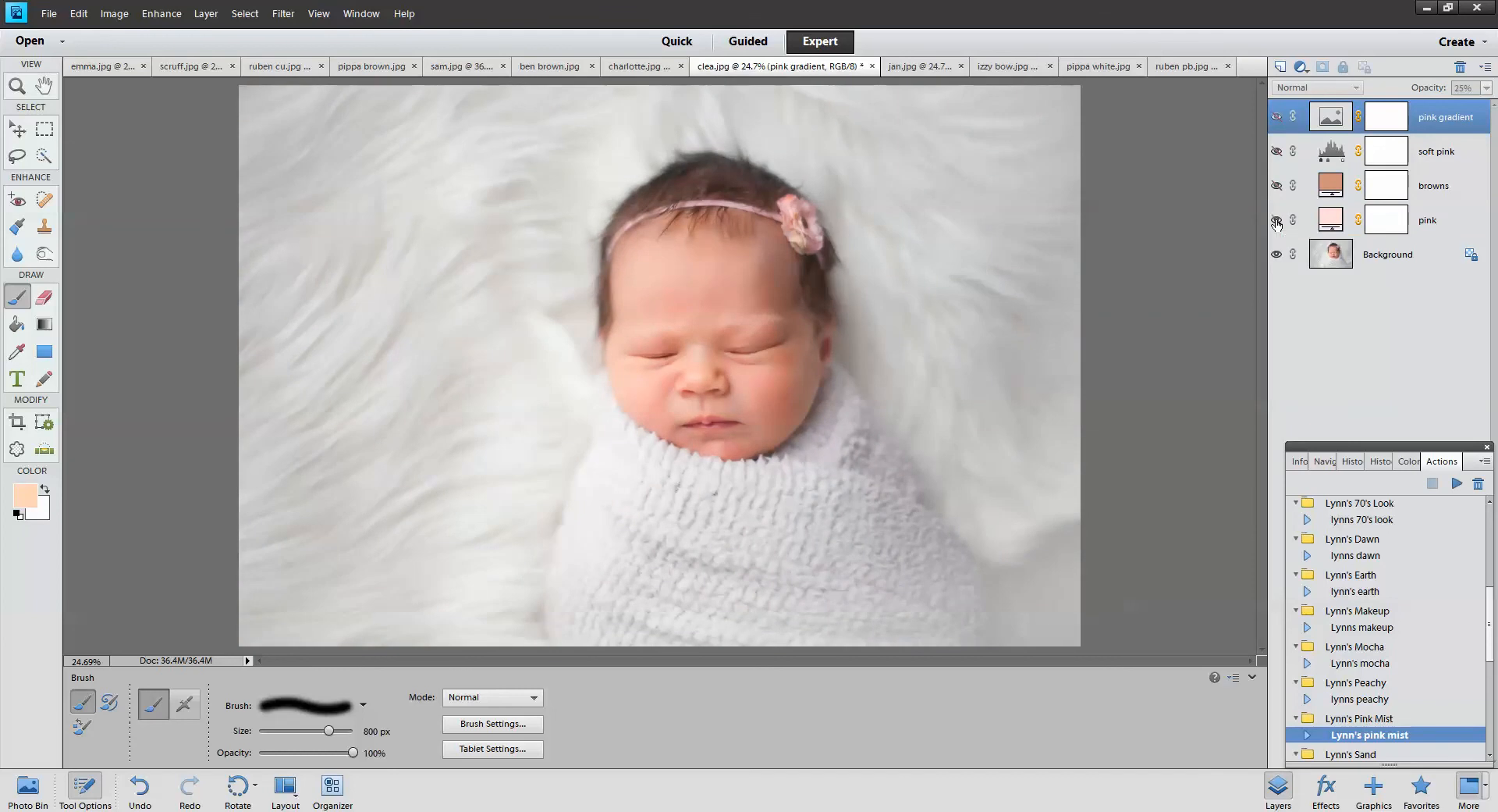
{"action": "left_click", "coordinate": [1277, 187]}
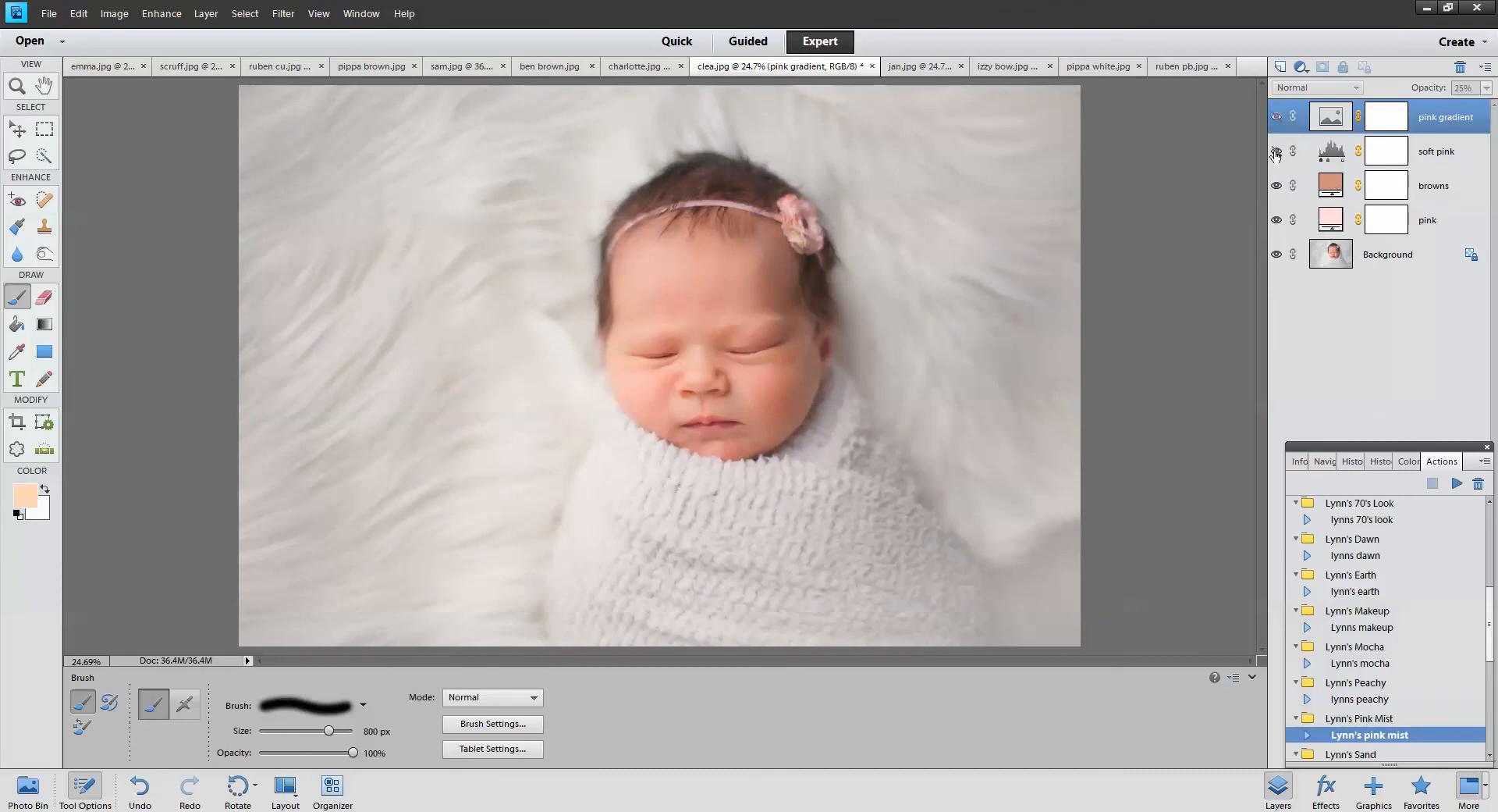
{"action": "left_click", "coordinate": [1277, 152]}
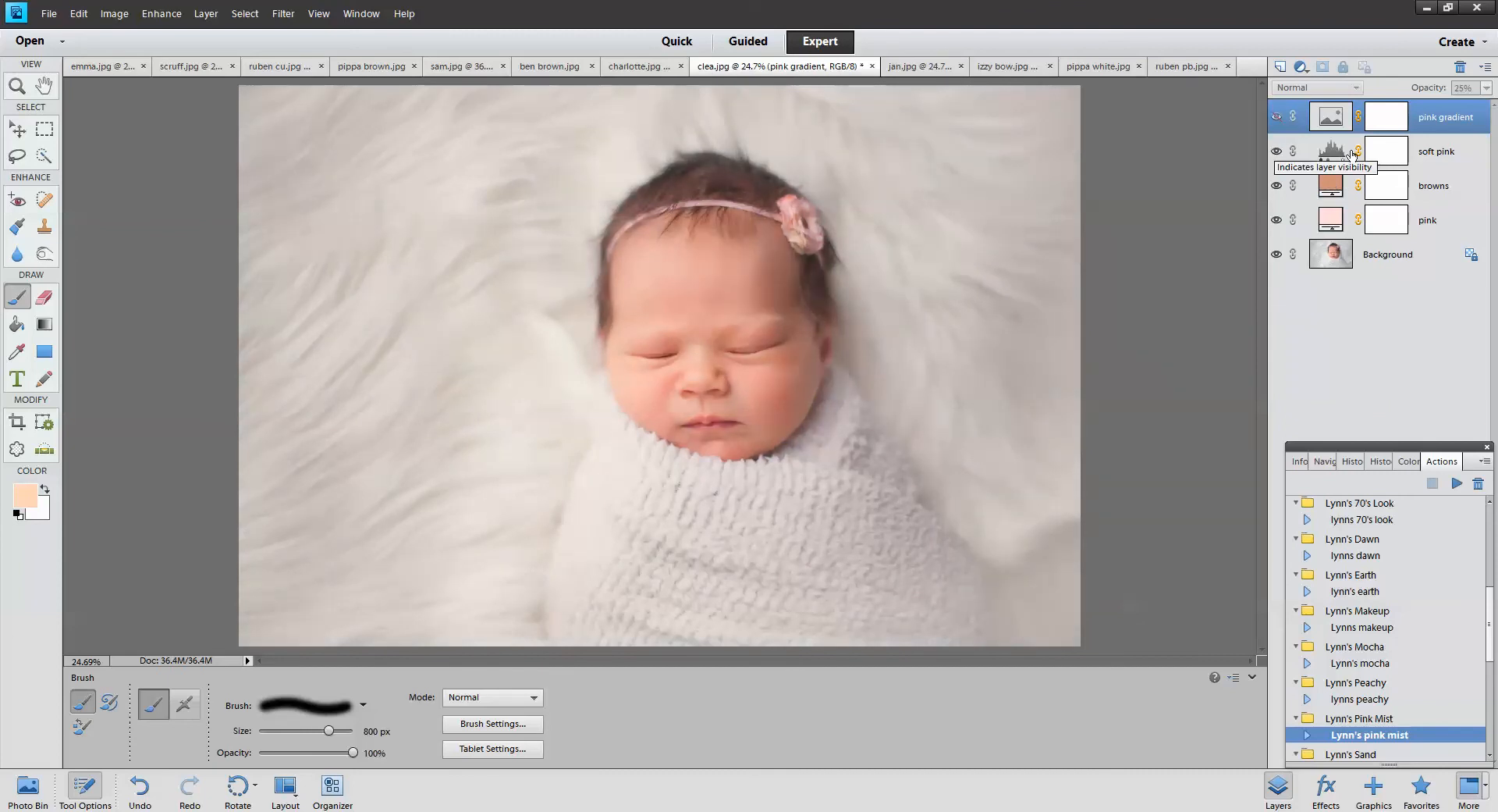
Set soft pink to about 65% opacity and show the pink gradient layer again
{"action": "left_click", "coordinate": [1387, 151]}
{"action": "left_click", "coordinate": [1488, 88]}
{"action": "left_click_drag", "start_coordinate": [1443, 106], "coordinate": [1454, 107]}
{"action": "left_click", "coordinate": [1277, 117]}
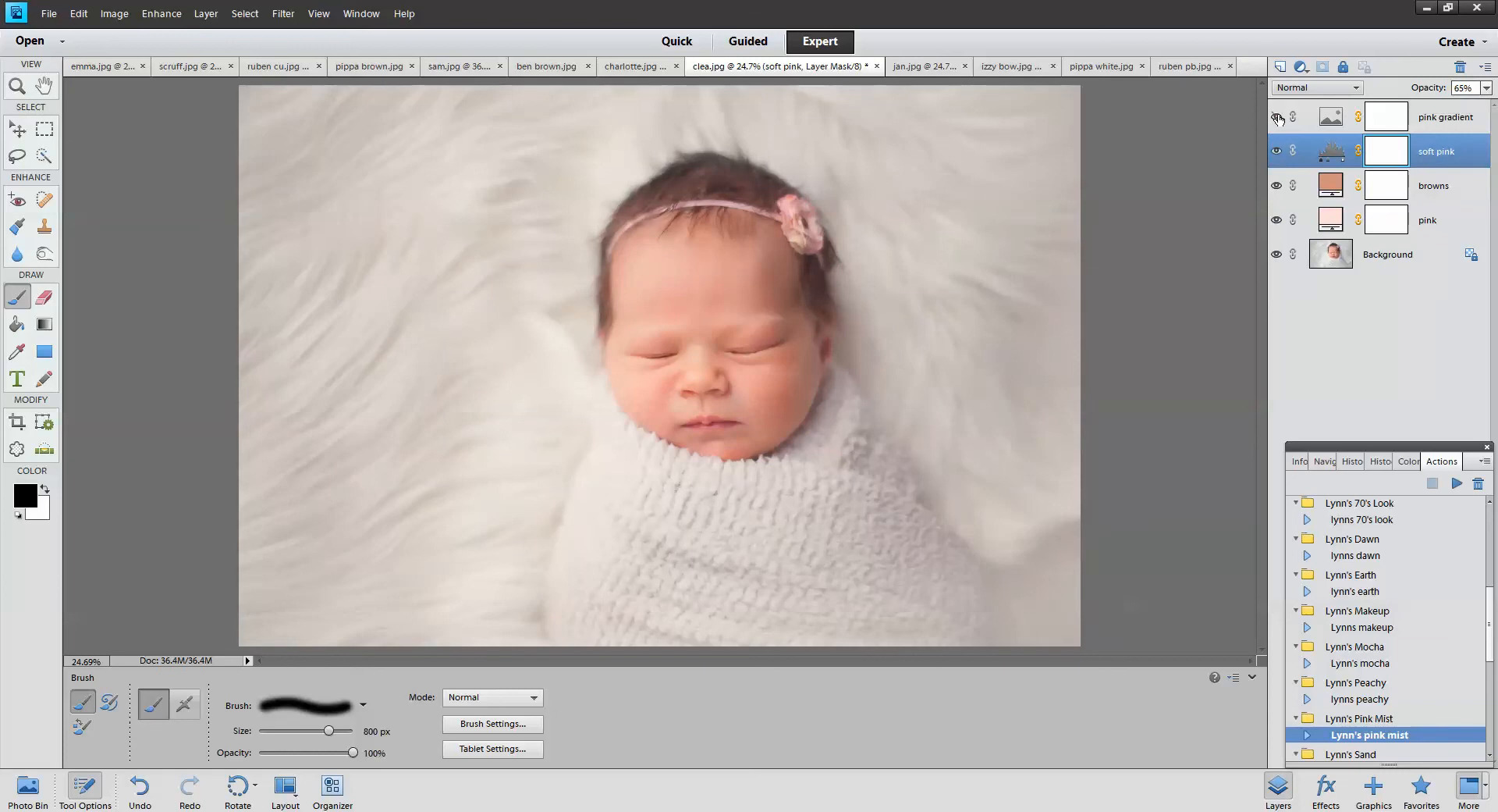
{"action": "double_click", "coordinate": [1337, 119]}
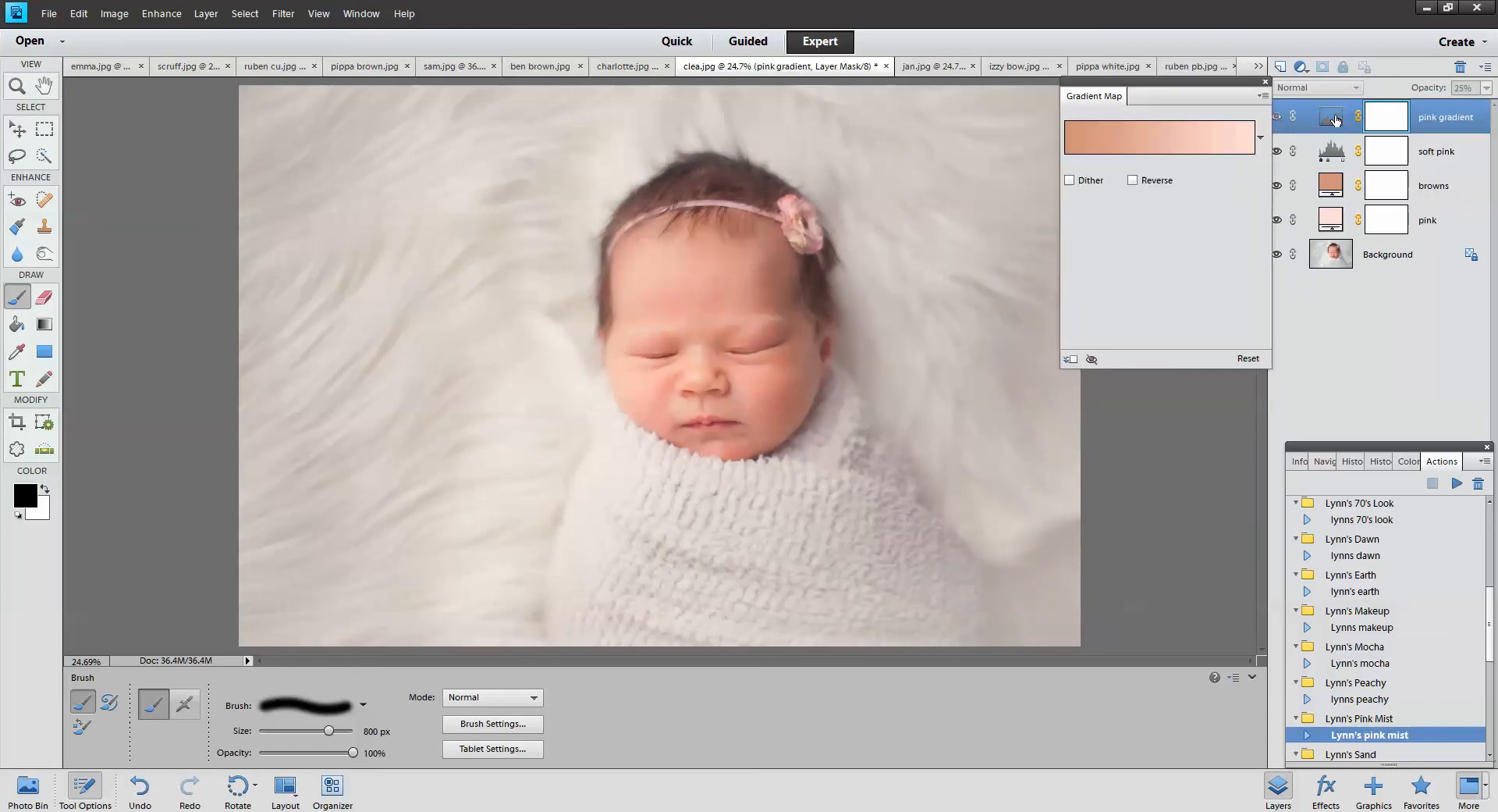
Open the pink gradient's editor and set its left colour stop to light orange
{"action": "left_click", "coordinate": [1133, 181]}
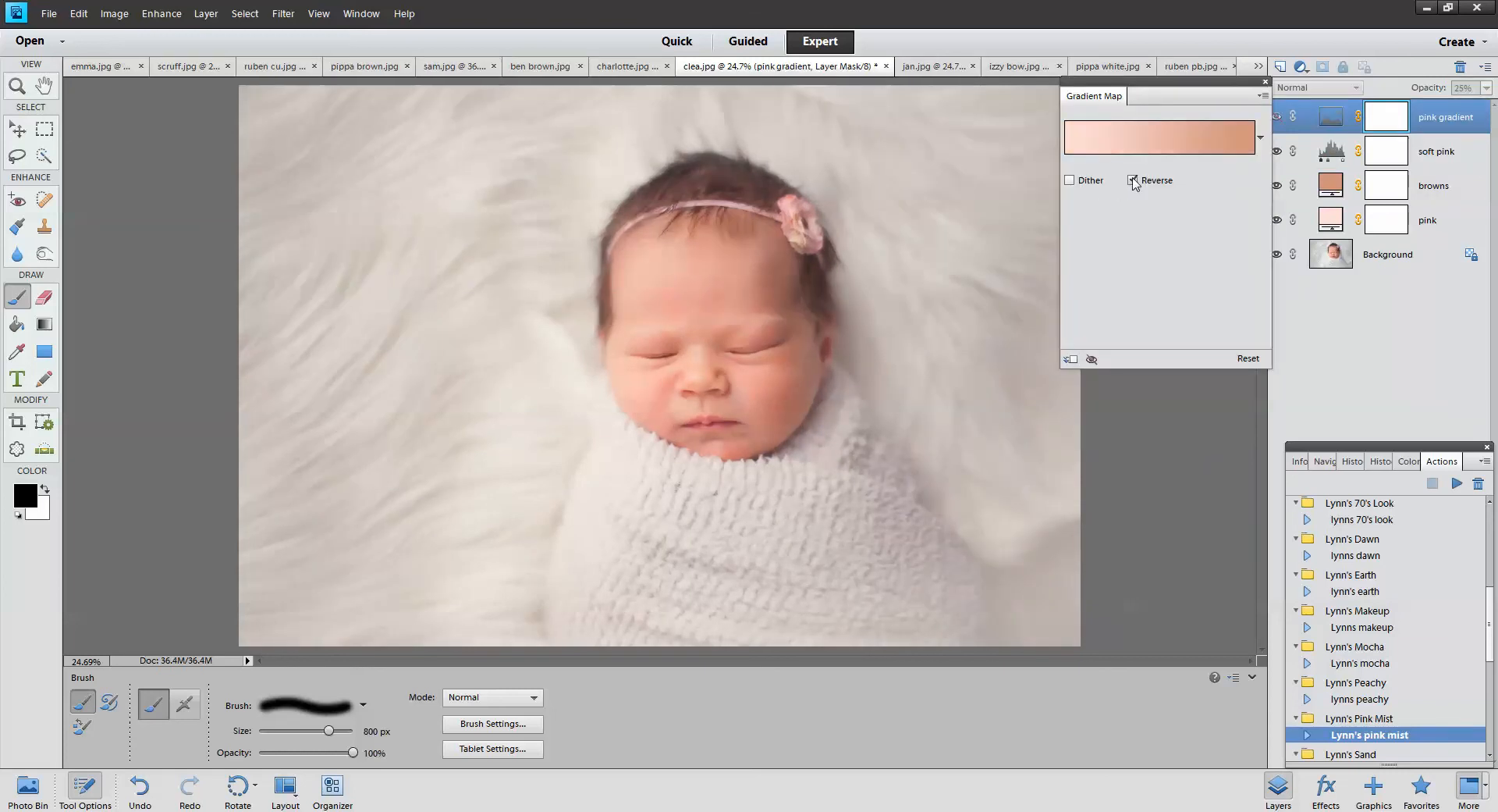
{"action": "left_click", "coordinate": [1133, 181]}
{"action": "left_click", "coordinate": [1152, 141]}
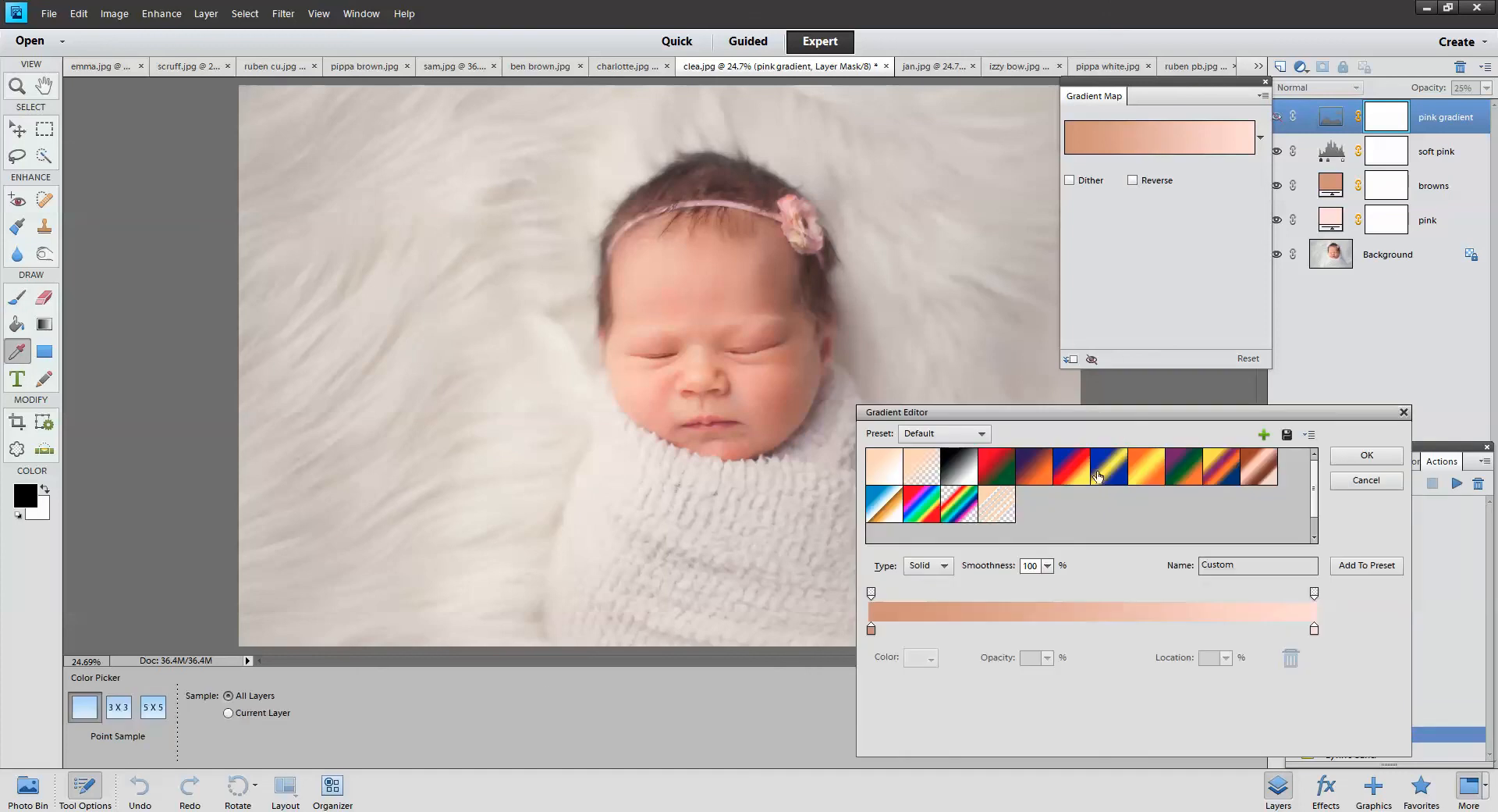
{"action": "left_click", "coordinate": [871, 630]}
{"action": "left_click", "coordinate": [929, 659]}
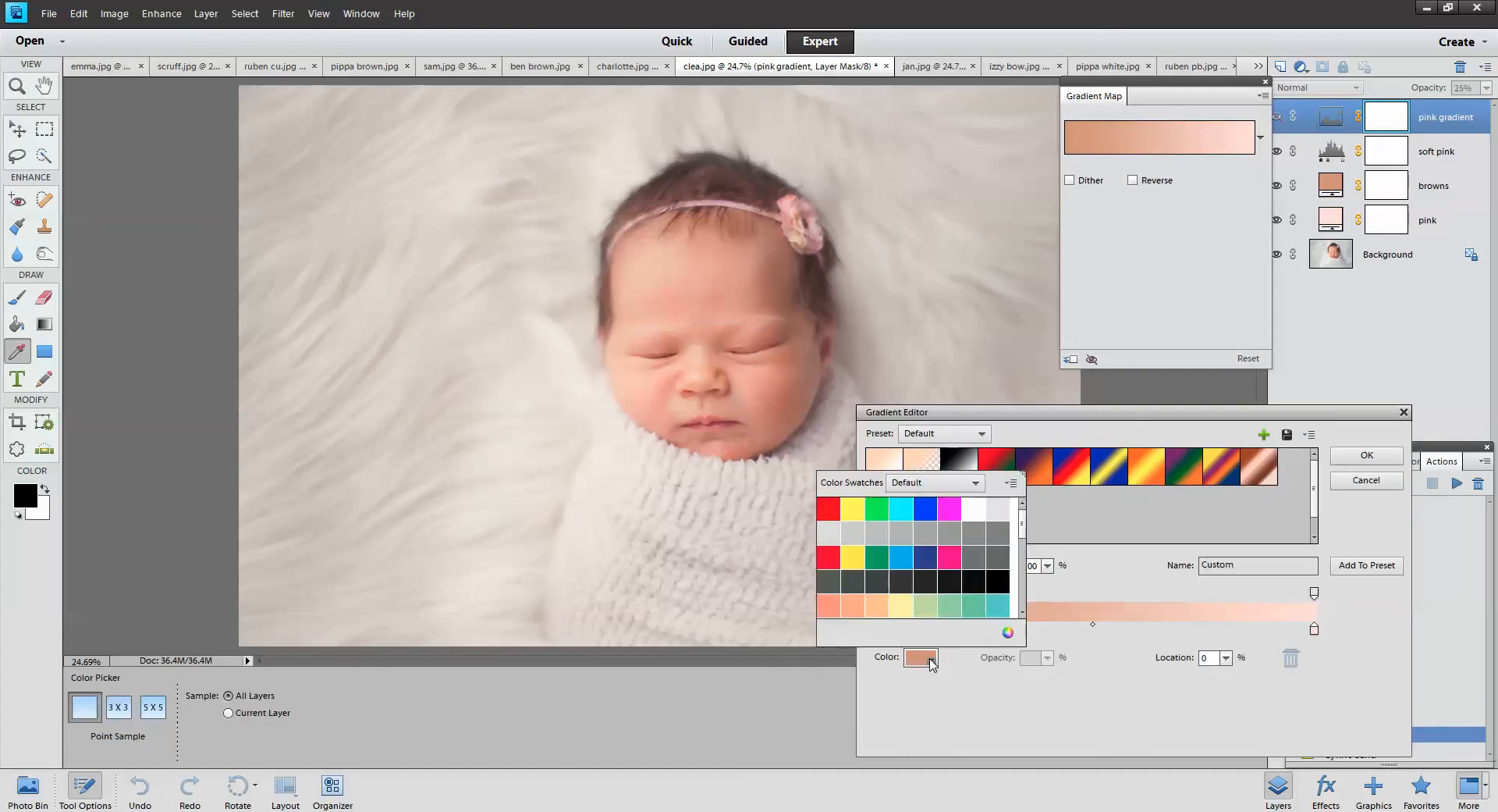
{"action": "left_click", "coordinate": [857, 604]}
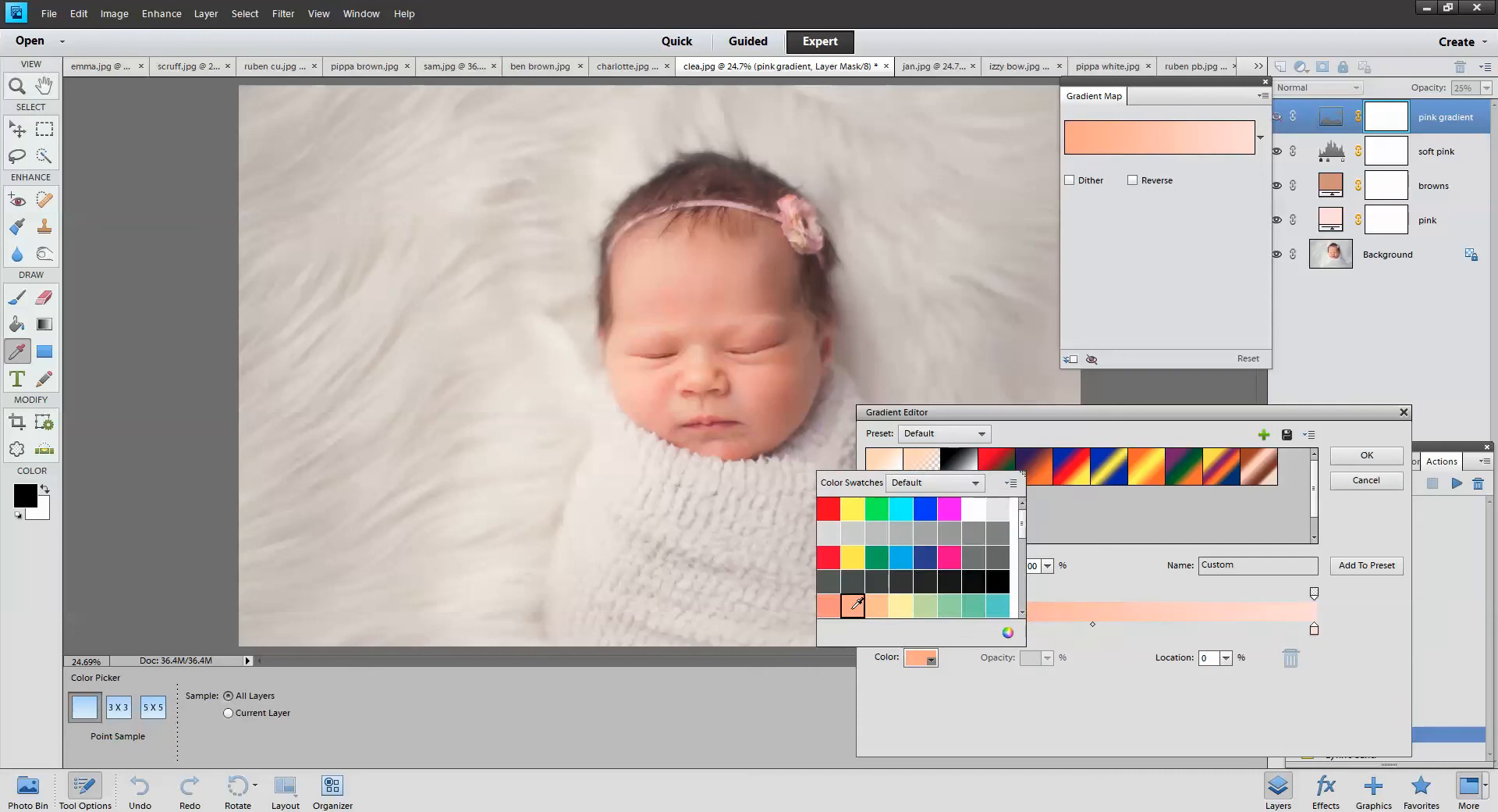
Switch to the Windows swatch set and make the left gradient stop blue
{"action": "left_click", "coordinate": [948, 491]}
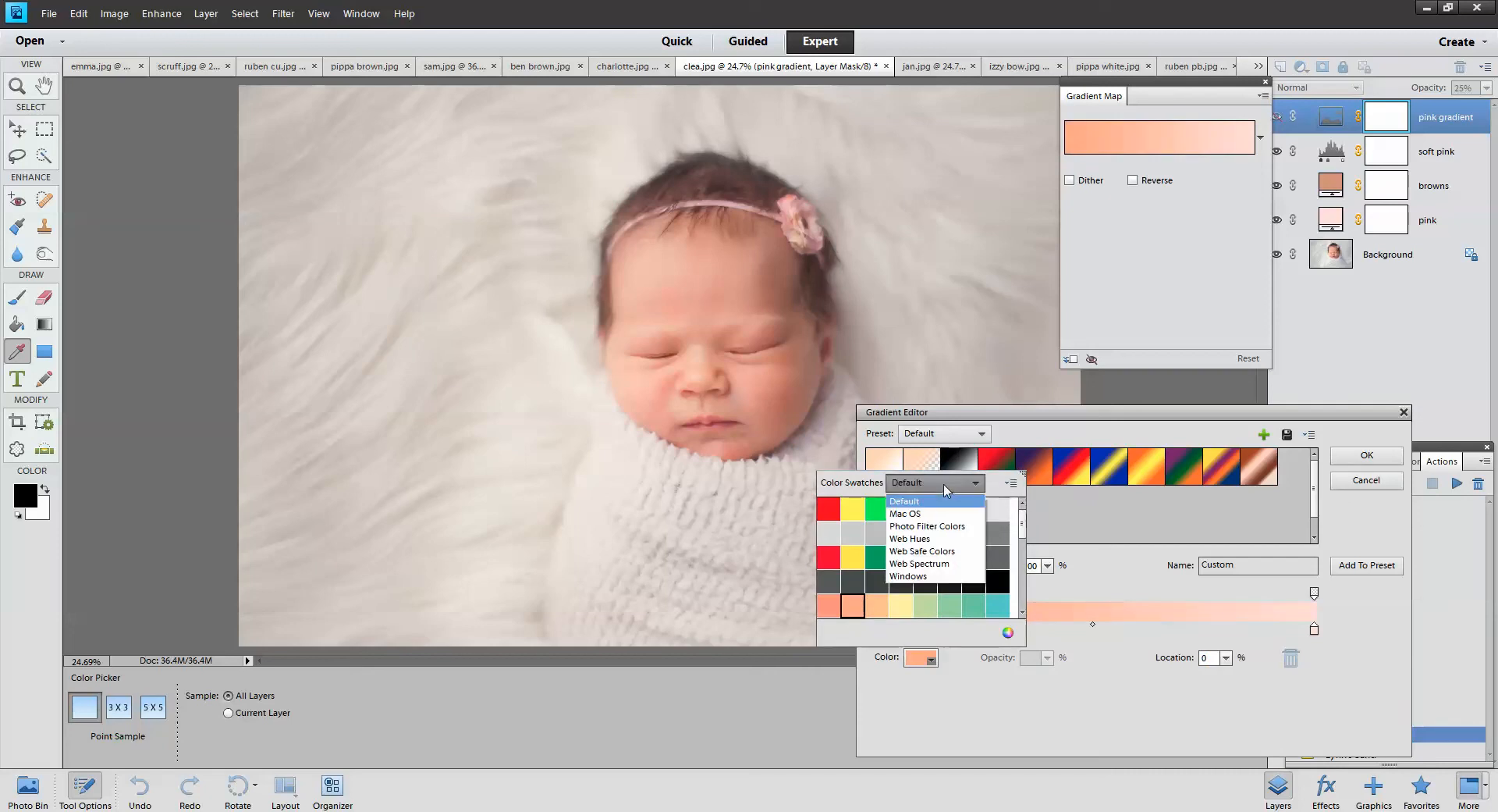
{"action": "left_click", "coordinate": [946, 489]}
{"action": "left_click", "coordinate": [946, 489]}
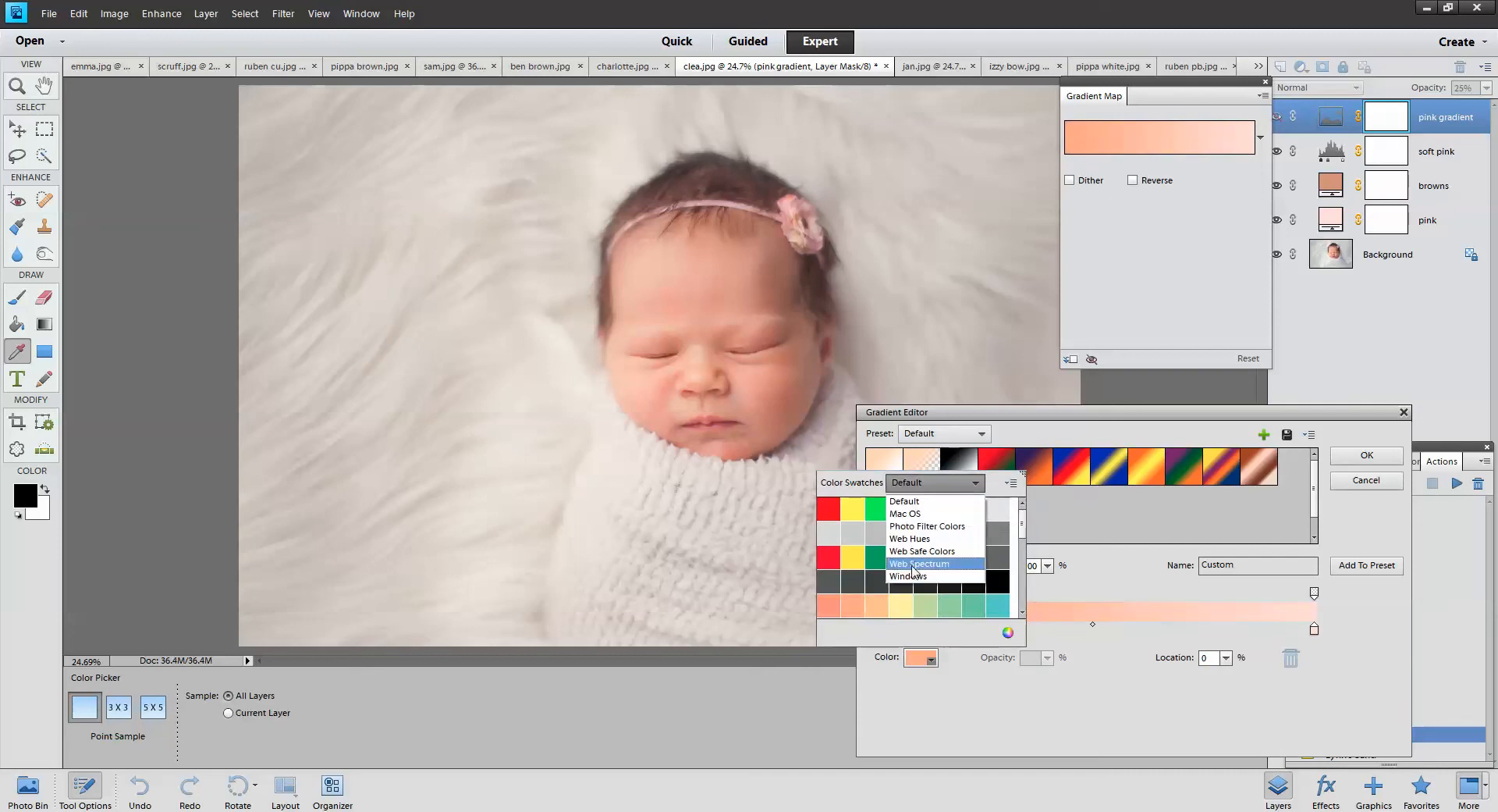
{"action": "left_click", "coordinate": [918, 576]}
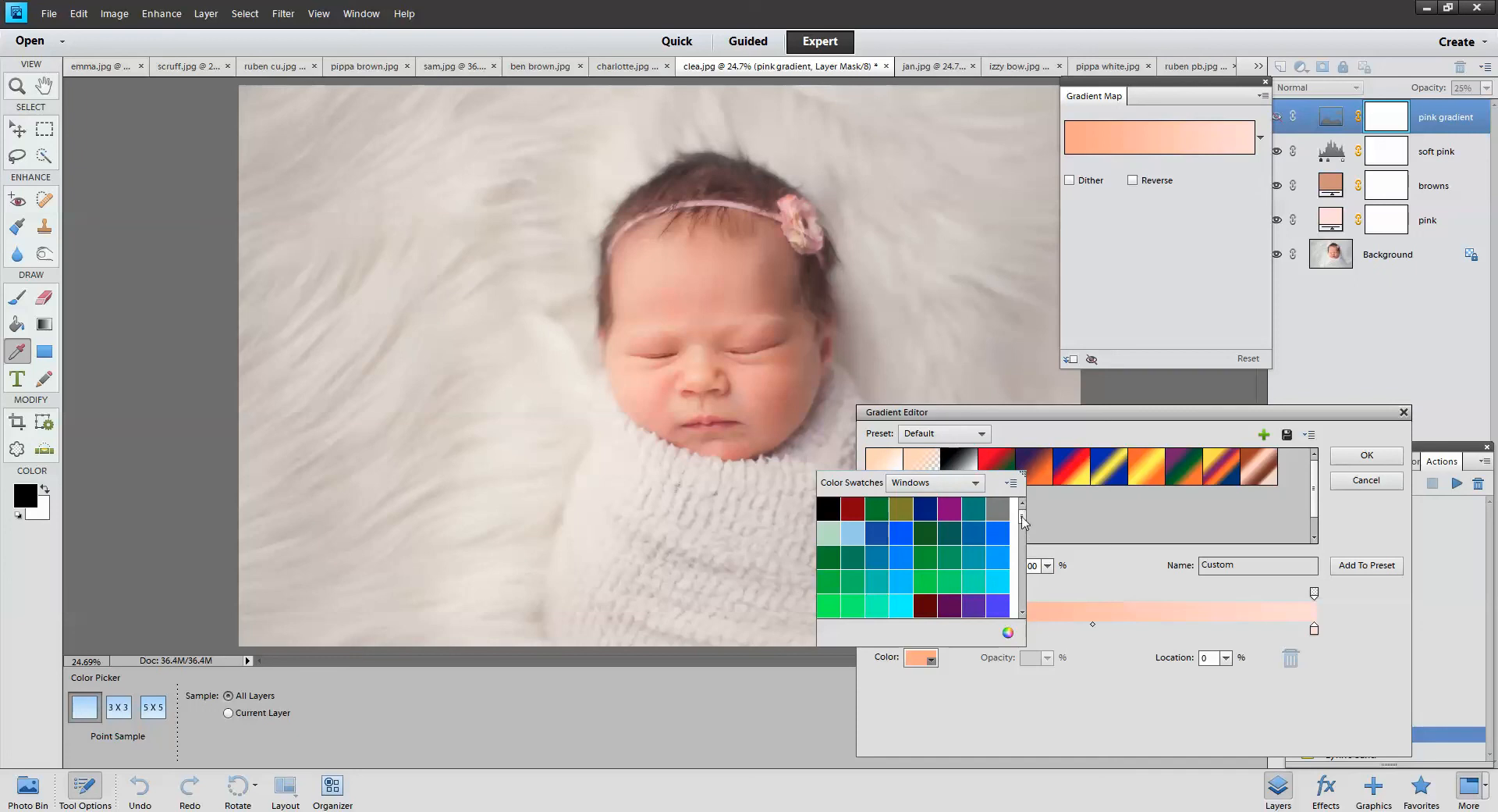
{"action": "mouse_move", "coordinate": [1022, 516]}
{"action": "left_mouse_down"}
{"action": "mouse_move", "coordinate": [1029, 627]}
{"action": "mouse_move", "coordinate": [1023, 505]}
{"action": "left_mouse_up"}
{"action": "left_click", "coordinate": [877, 530]}
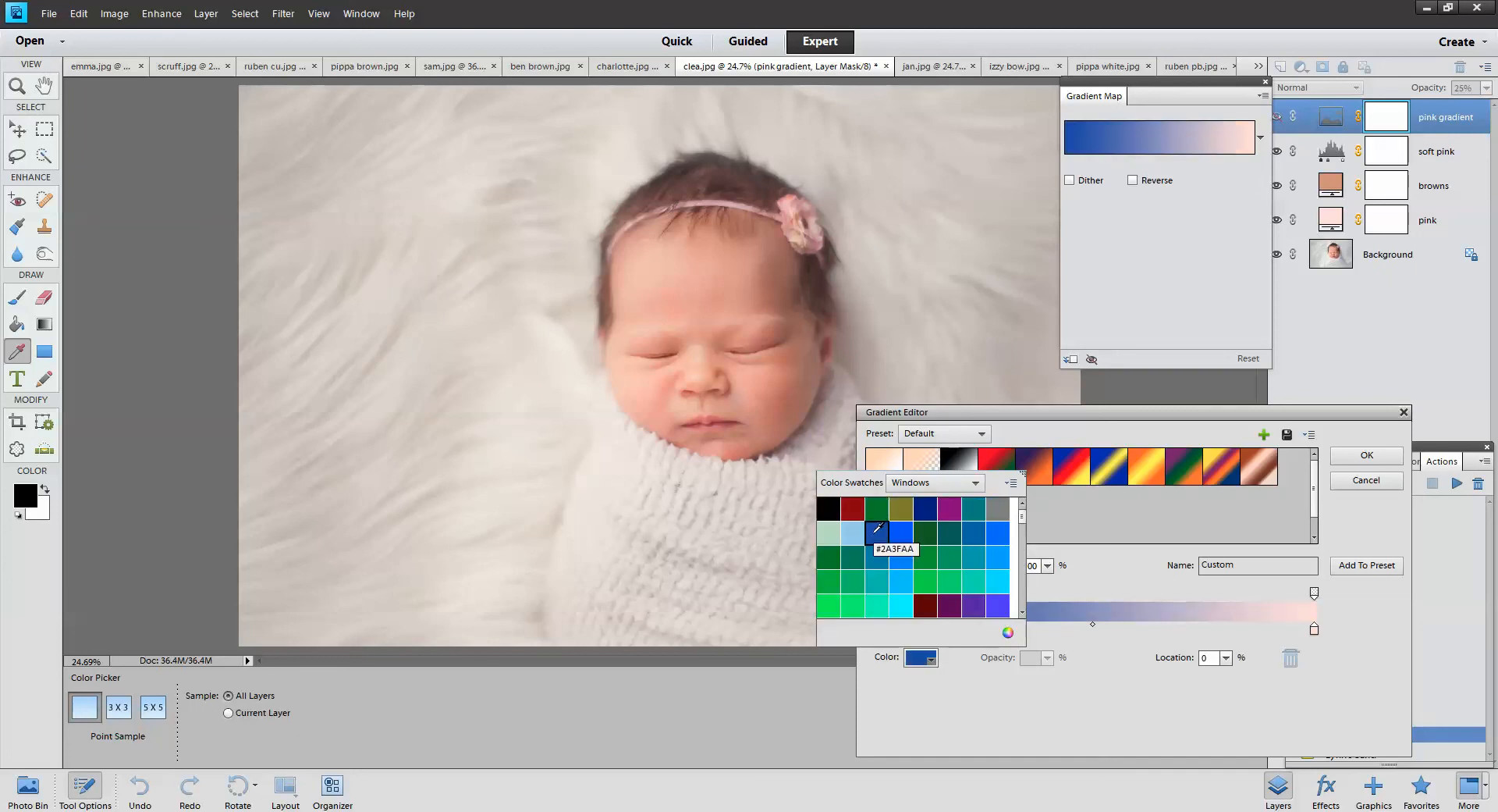
Close the swatches and confirm the blue-to-pale-pink gradient
{"action": "left_click", "coordinate": [921, 483]}
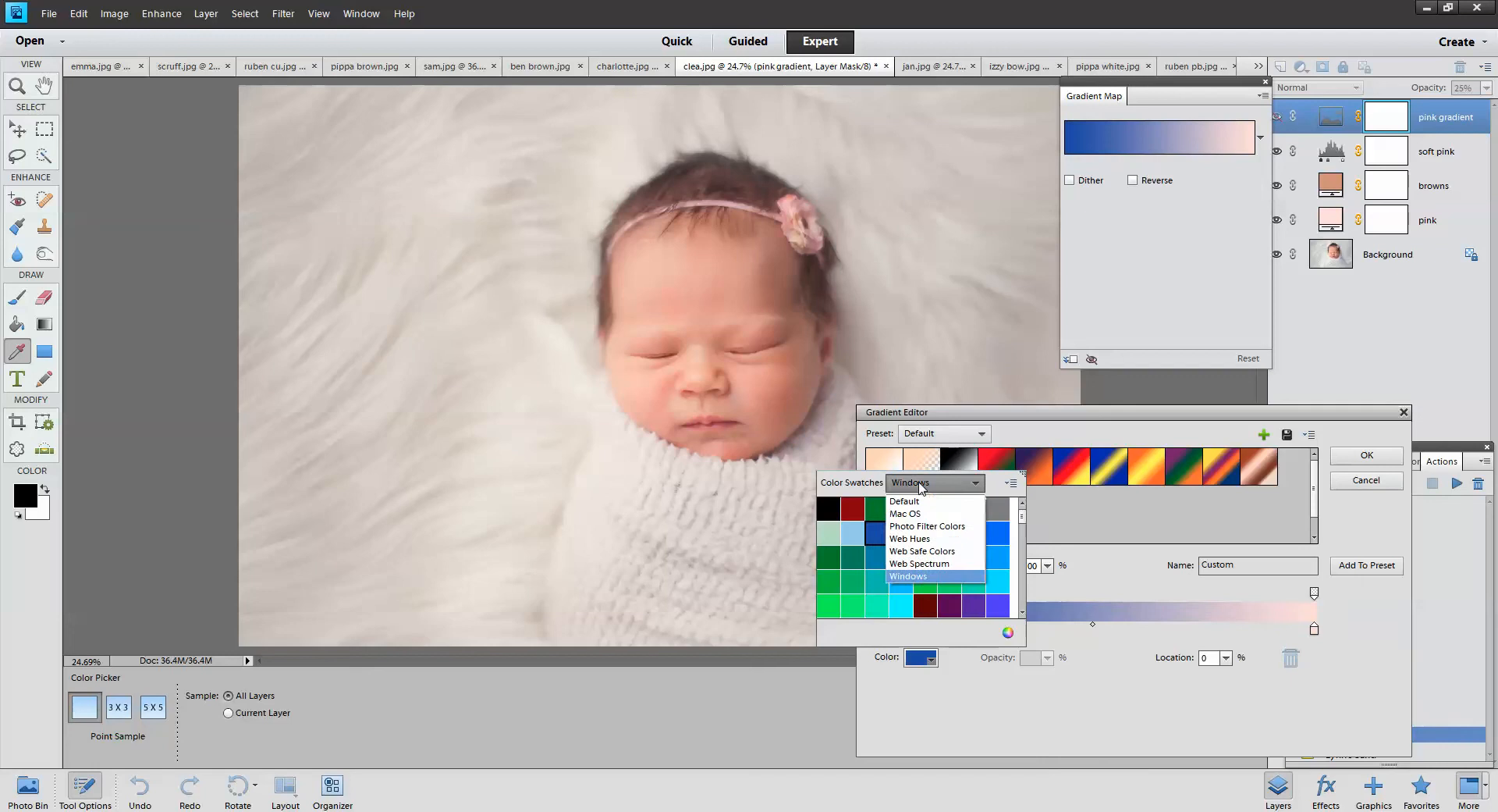
{"action": "left_click", "coordinate": [920, 487]}
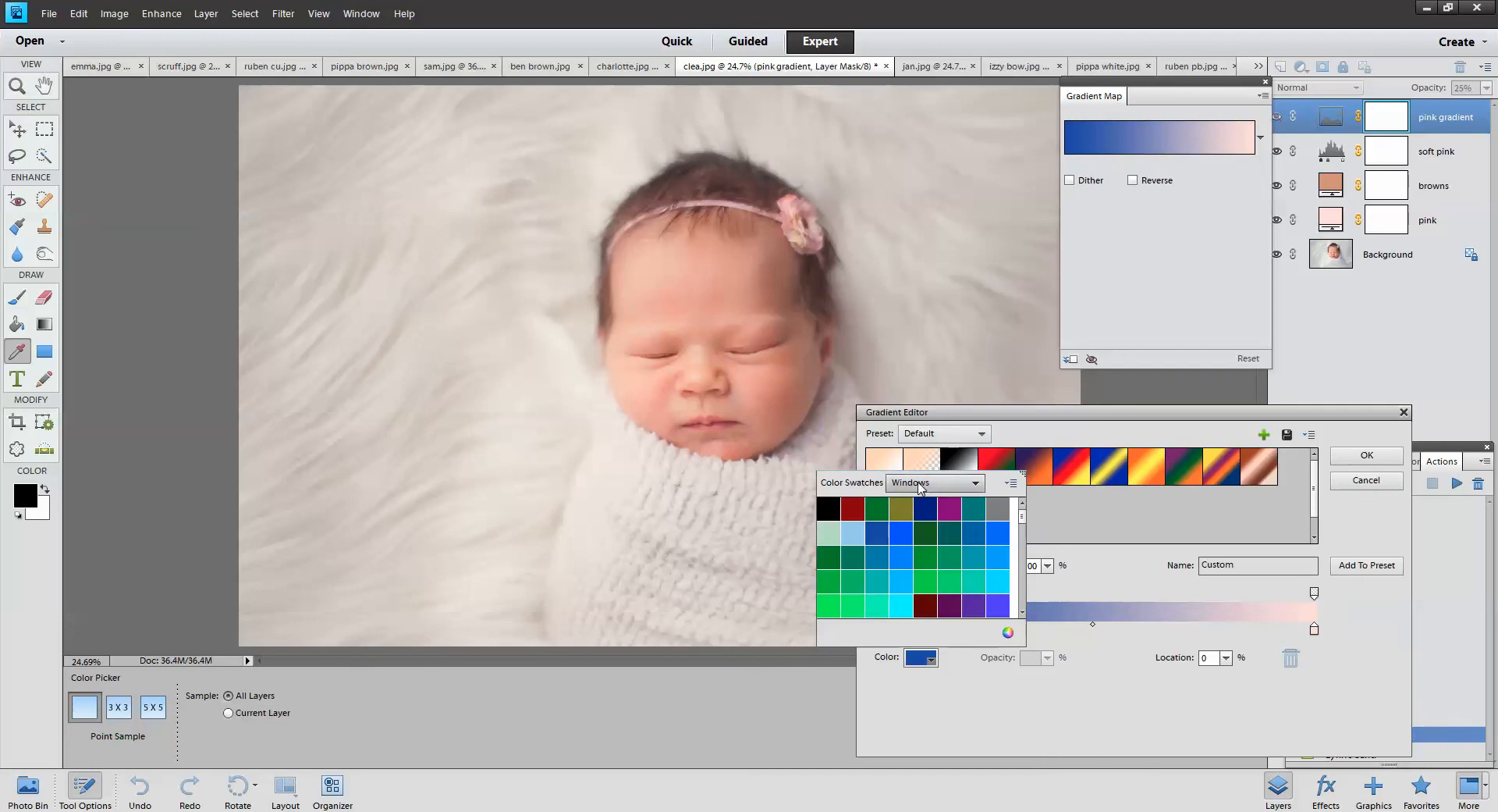
{"action": "left_click", "coordinate": [1013, 484]}
{"action": "left_click", "coordinate": [1088, 692]}
{"action": "left_click", "coordinate": [1378, 456]}
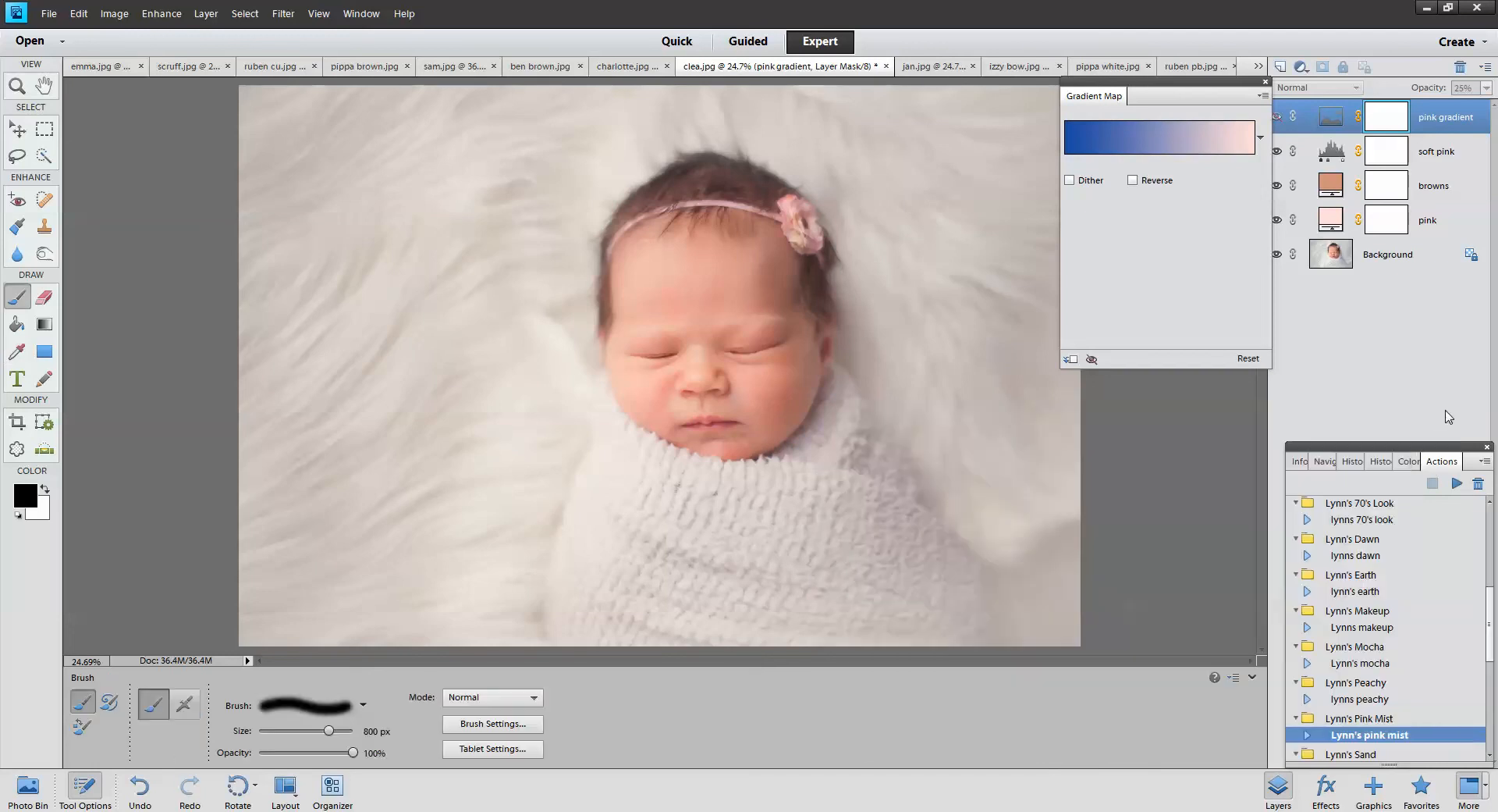
Toggle the pink gradient layer to compare, then close the Gradient Map properties
{"action": "left_click", "coordinate": [1277, 120]}
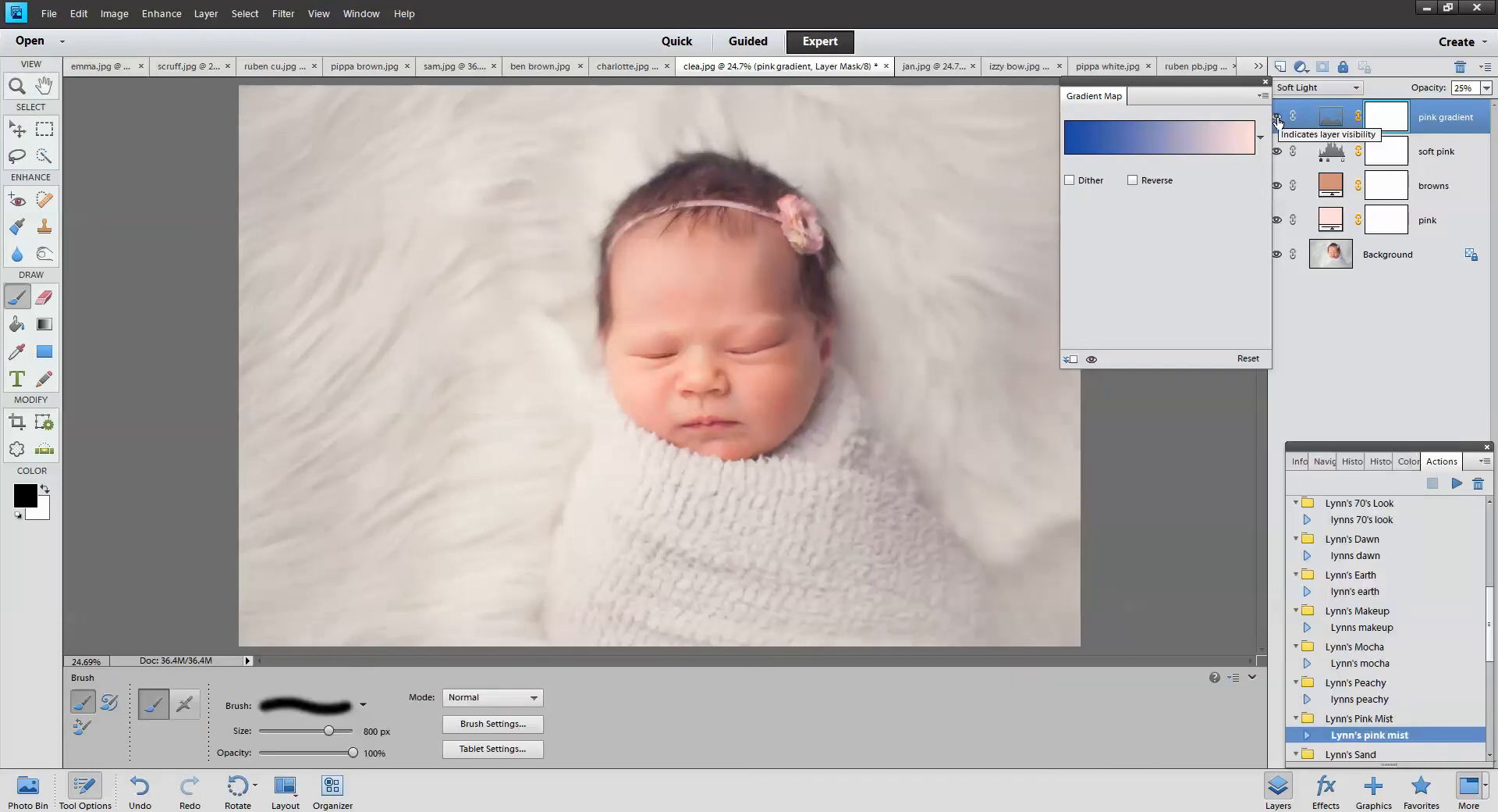
{"action": "left_click", "coordinate": [1278, 119]}
{"action": "left_click", "coordinate": [1277, 119]}
{"action": "left_click", "coordinate": [1277, 119]}
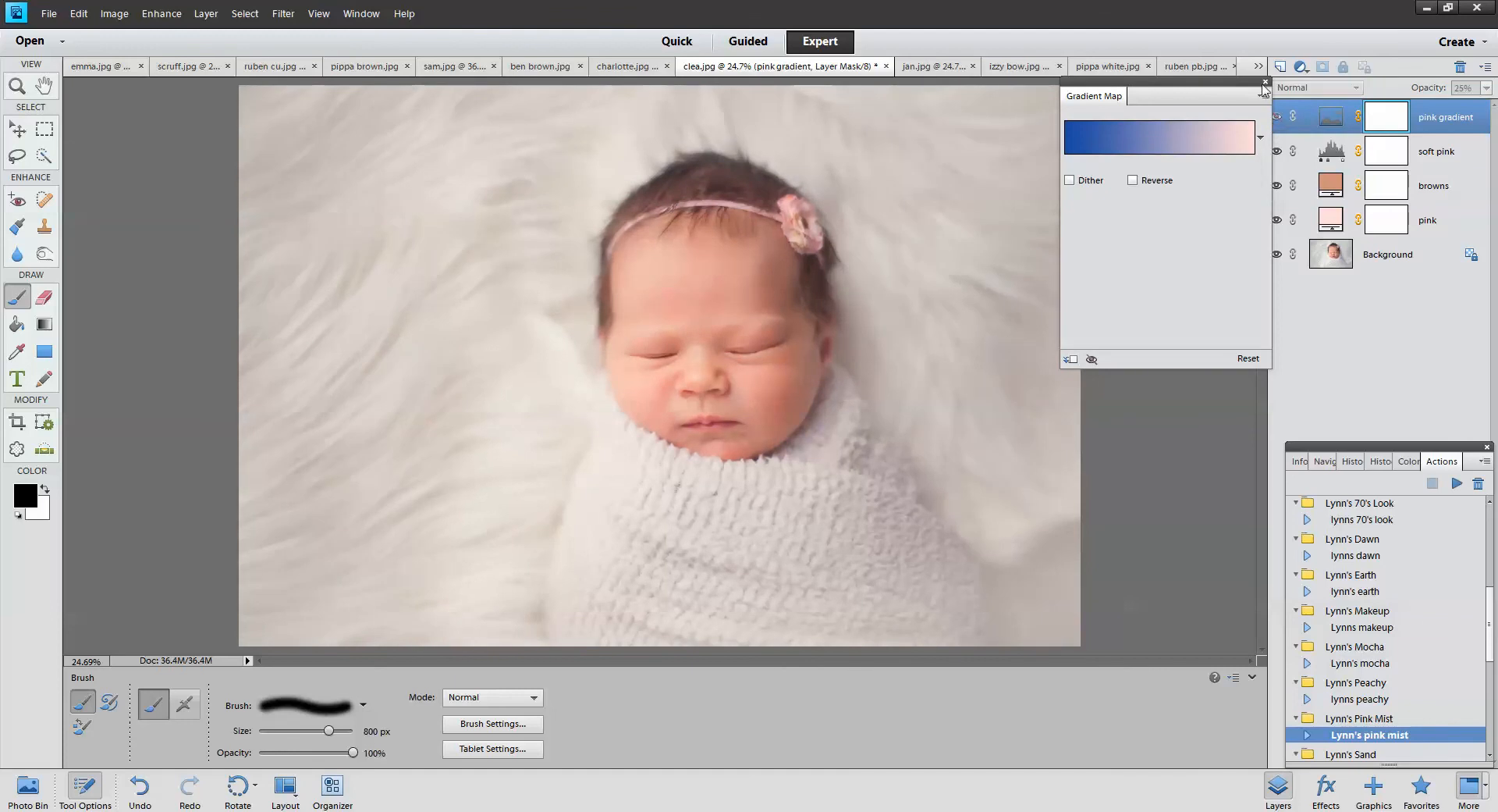
{"action": "left_click", "coordinate": [1265, 82]}
{"action": "left_click", "coordinate": [1370, 753]}
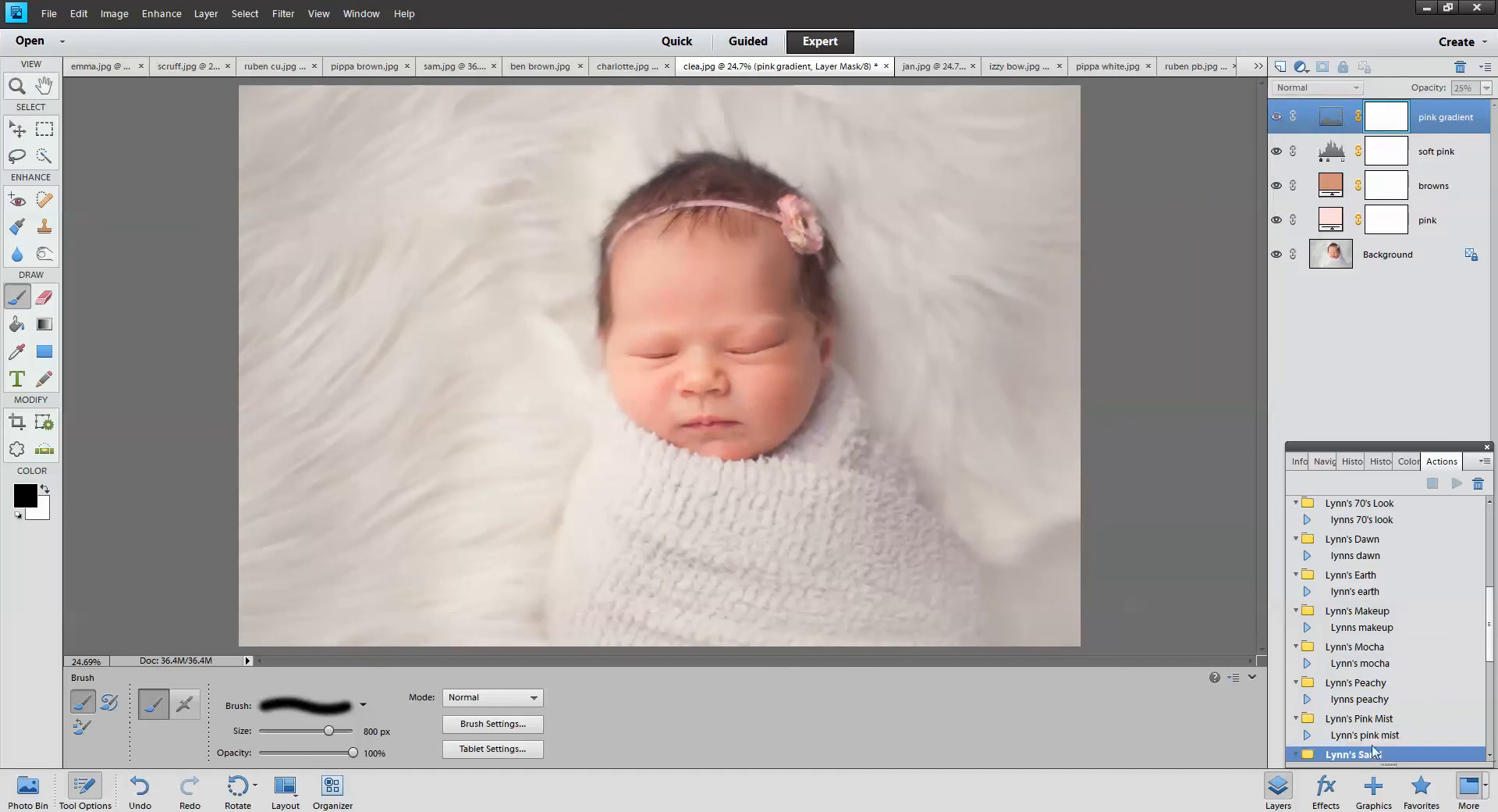
Replace emma.jpg's four edit layers, including makeup and Levels, with a fresh run of Lynns sand
{"action": "scroll", "coordinate": [1378, 739], "scroll_direction": "down", "scroll_amount": 1}
{"action": "left_click", "coordinate": [1375, 708]}
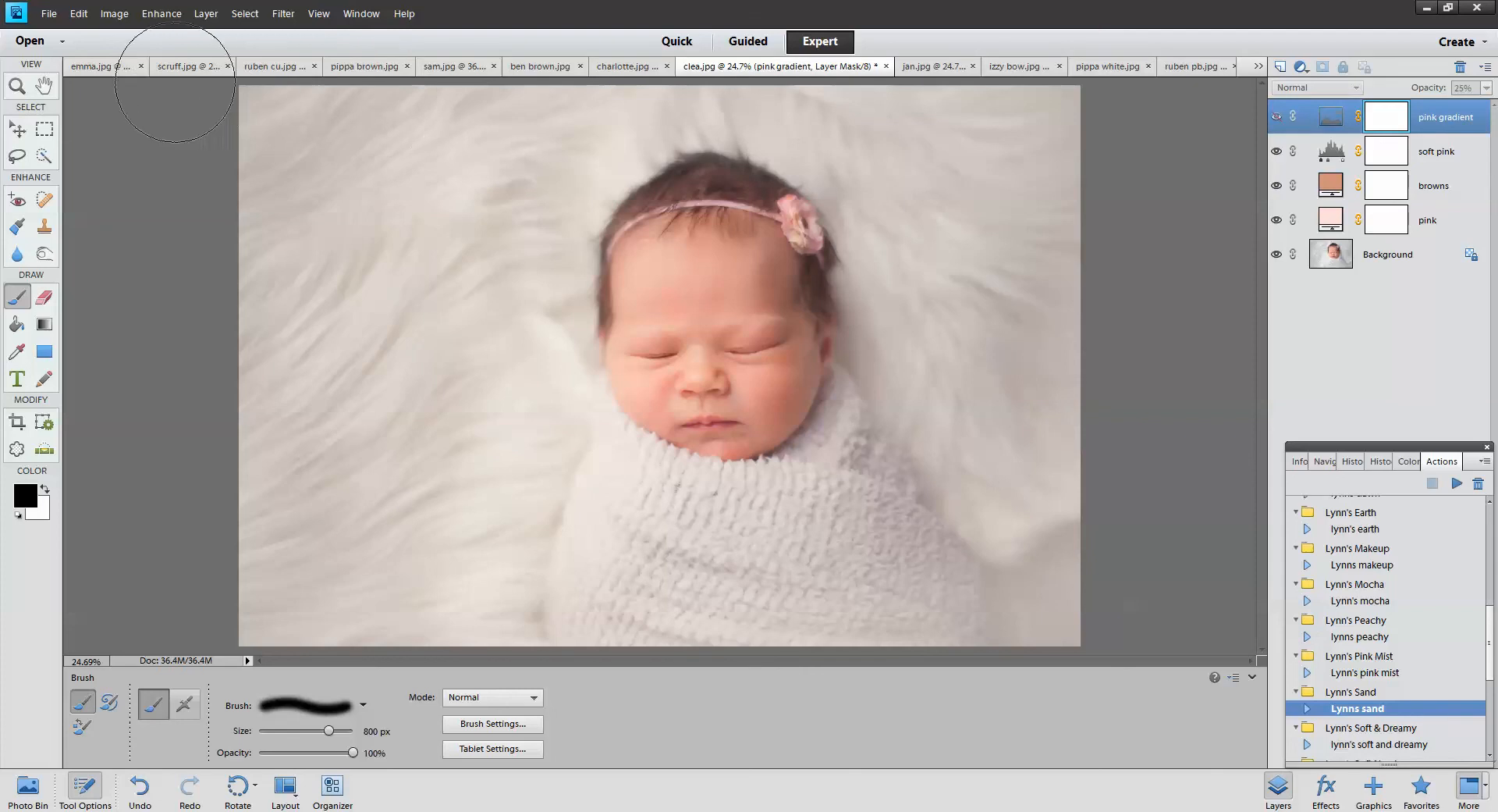
{"action": "left_click", "coordinate": [99, 66]}
{"action": "left_click", "coordinate": [1436, 183]}
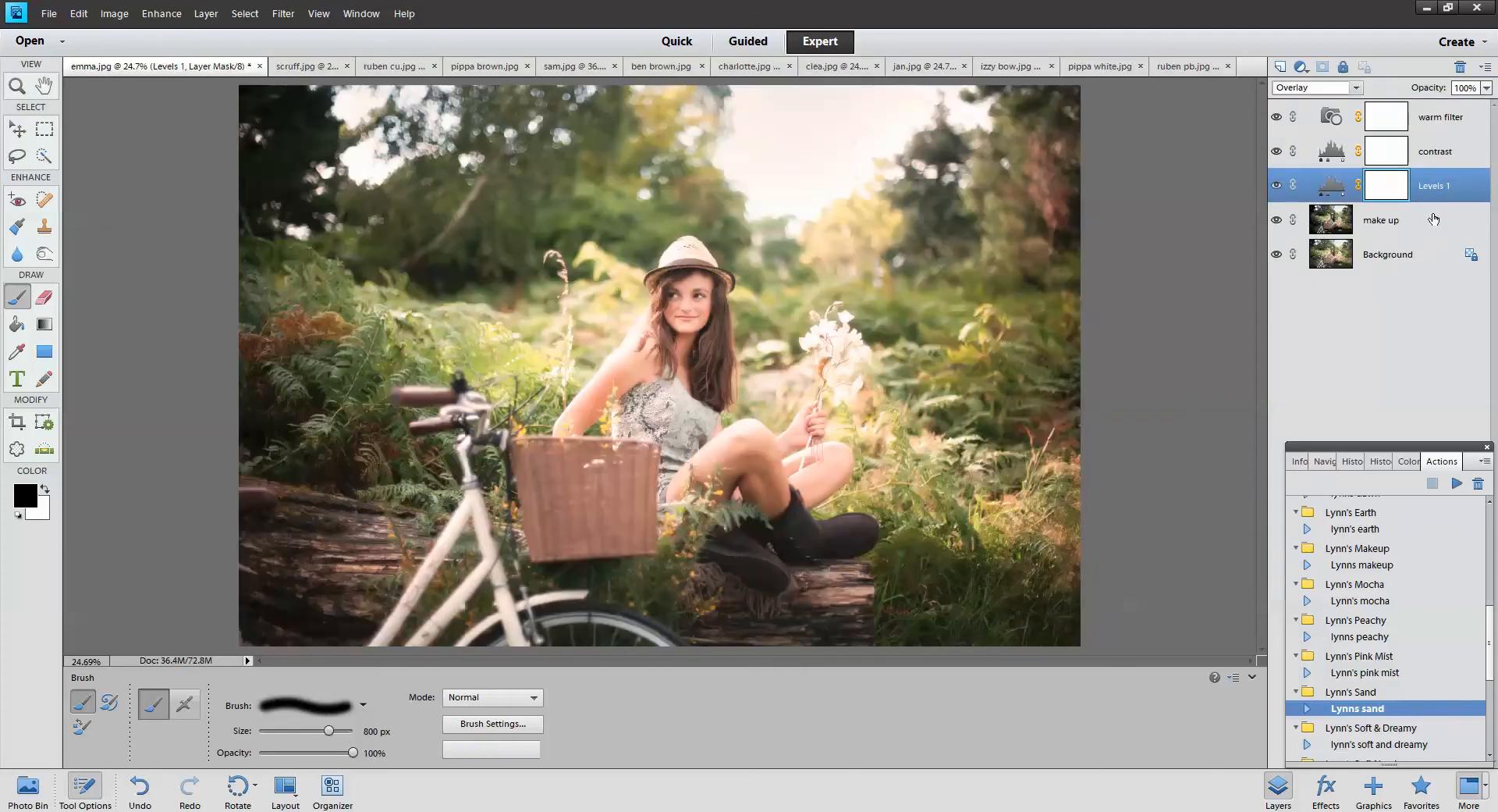
{"action": "left_click", "coordinate": [1435, 219]}
{"action": "left_click", "coordinate": [1432, 125], "text": "shift"}
{"action": "left_click", "coordinate": [1461, 74]}
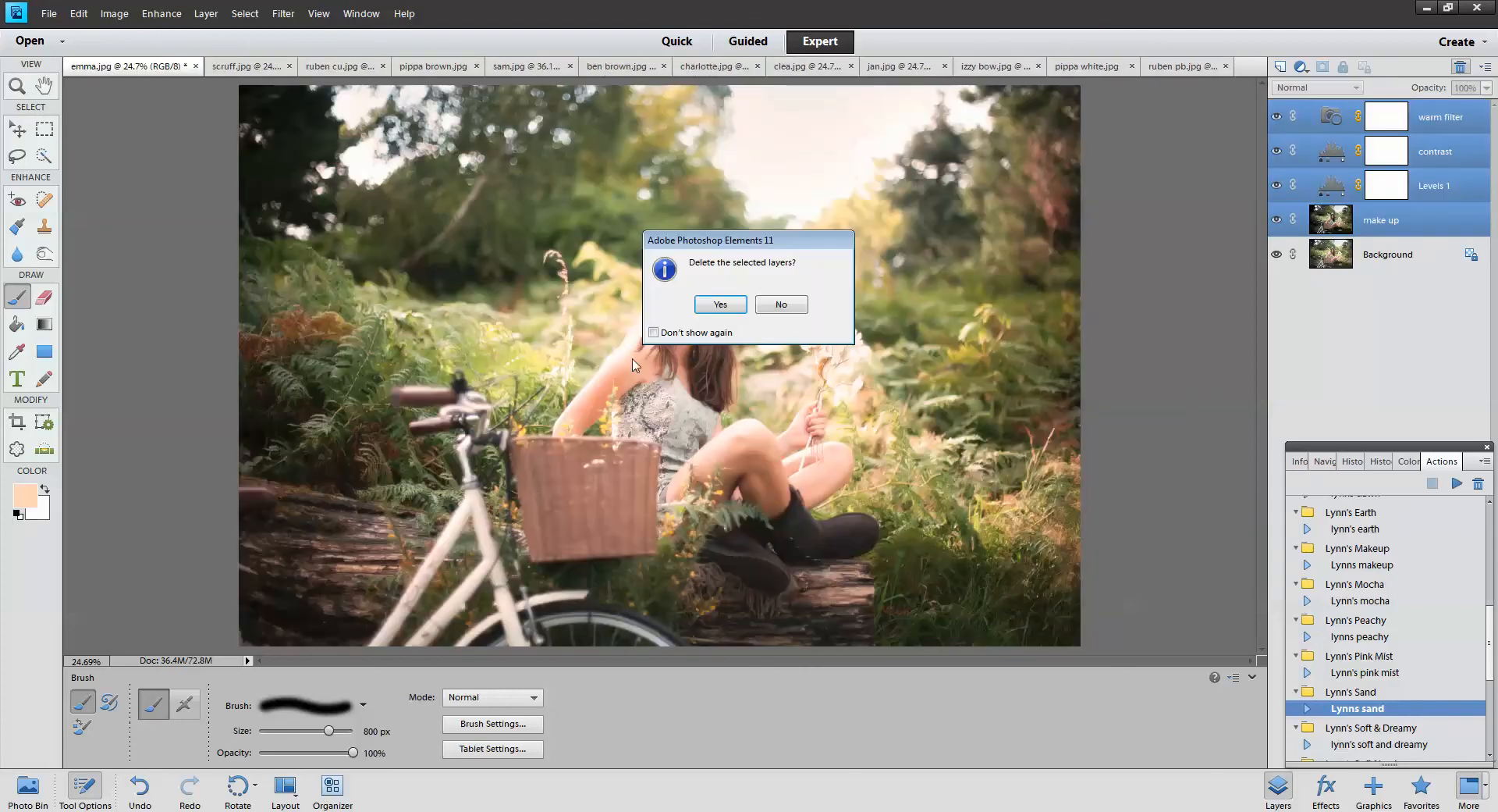
{"action": "left_click", "coordinate": [714, 305]}
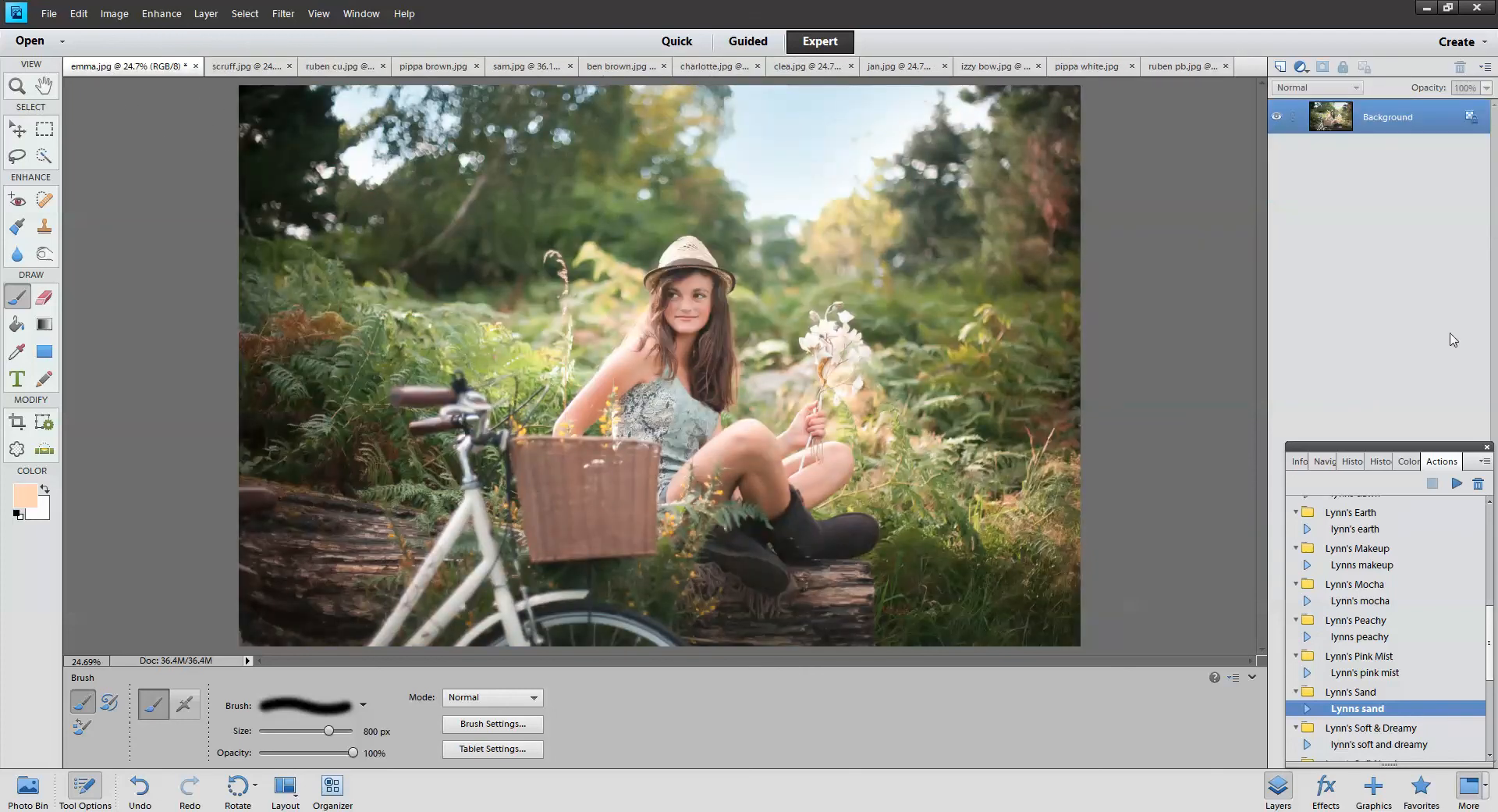
{"action": "left_click", "coordinate": [1457, 483]}
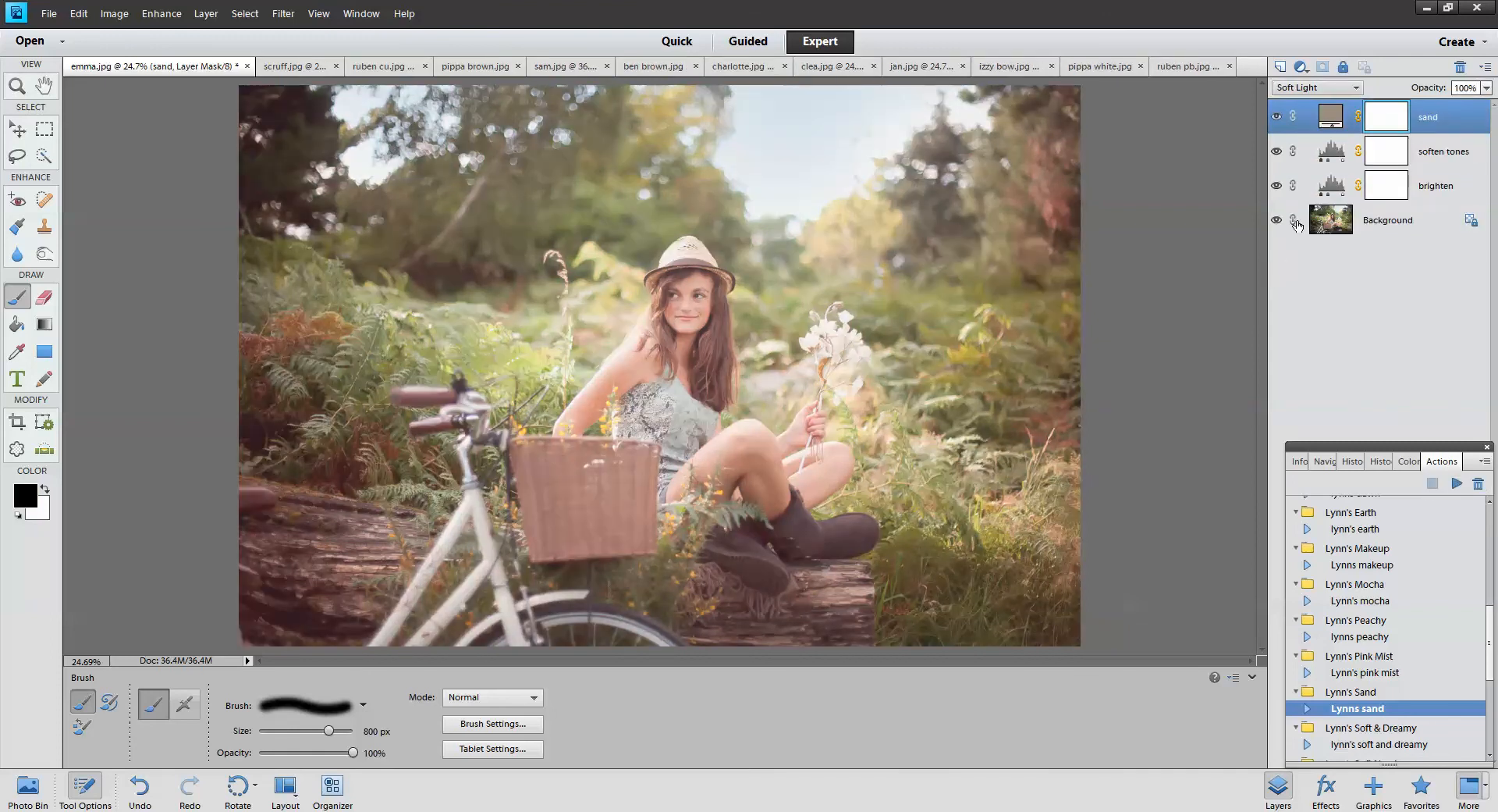
Toggle the sand and soften tones layers off and on to compare the look
{"action": "left_click", "coordinate": [1277, 117]}
{"action": "left_click", "coordinate": [1276, 151]}
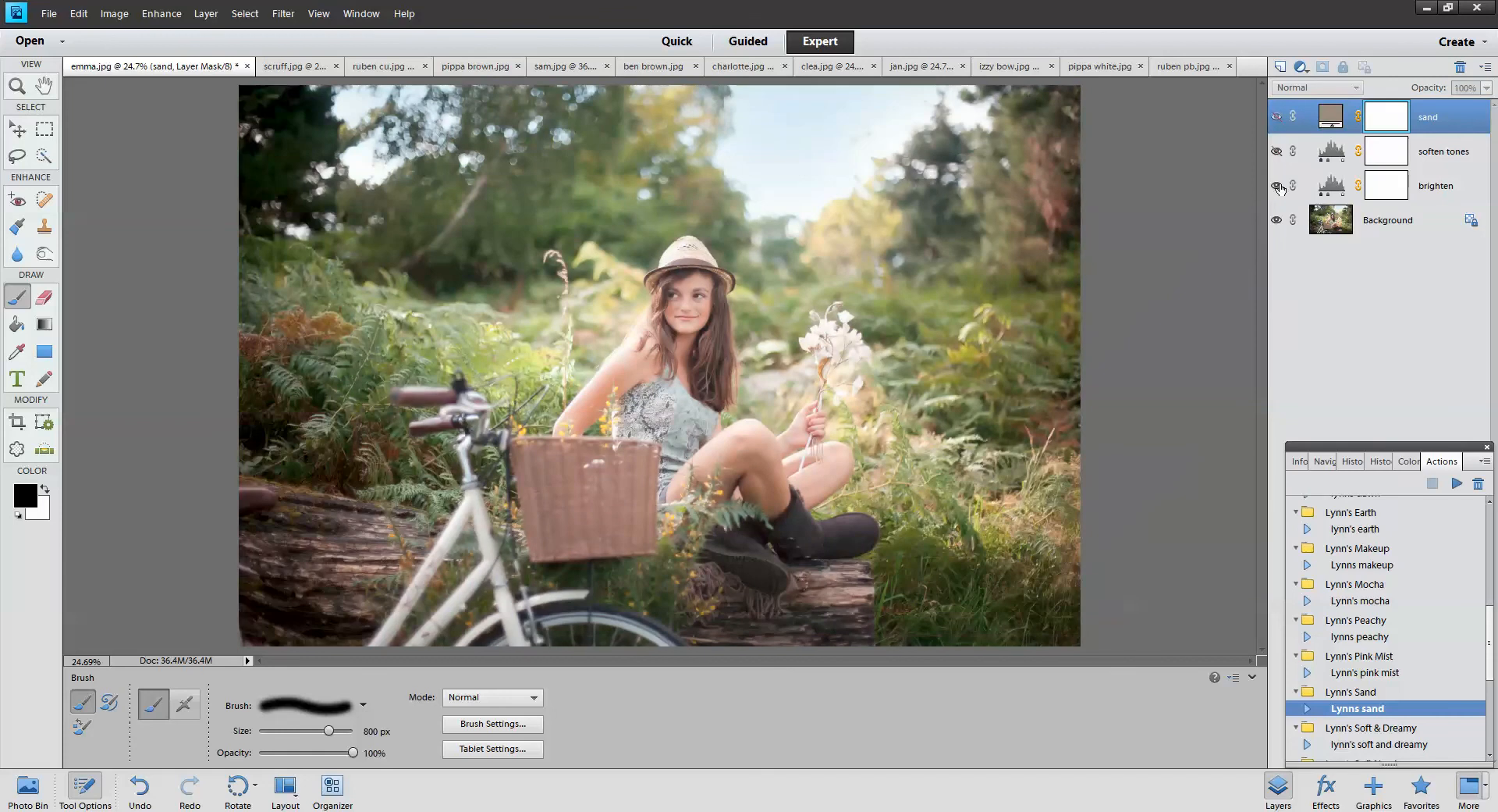
{"action": "left_click", "coordinate": [1277, 153]}
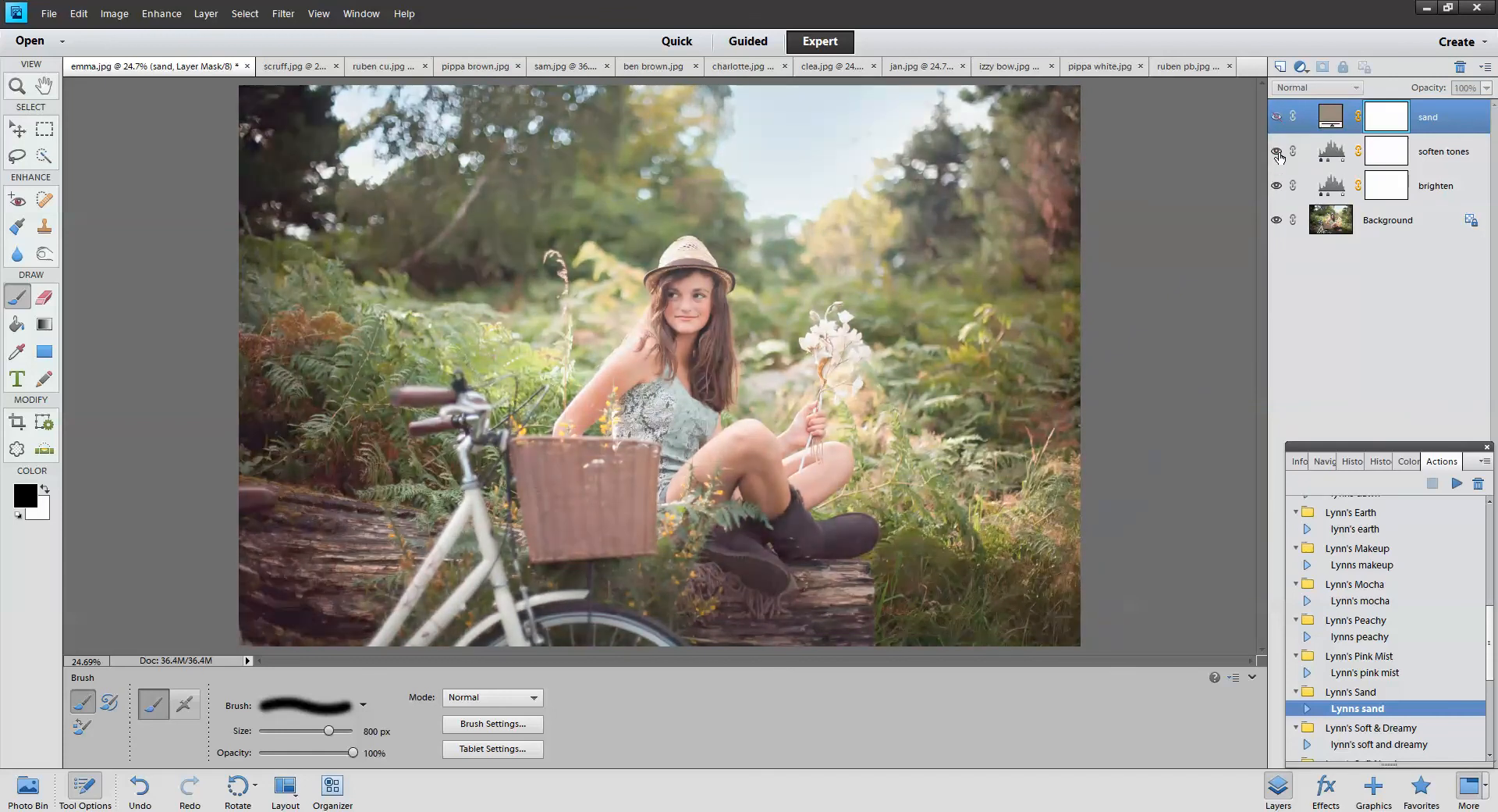
{"action": "left_click", "coordinate": [1278, 118]}
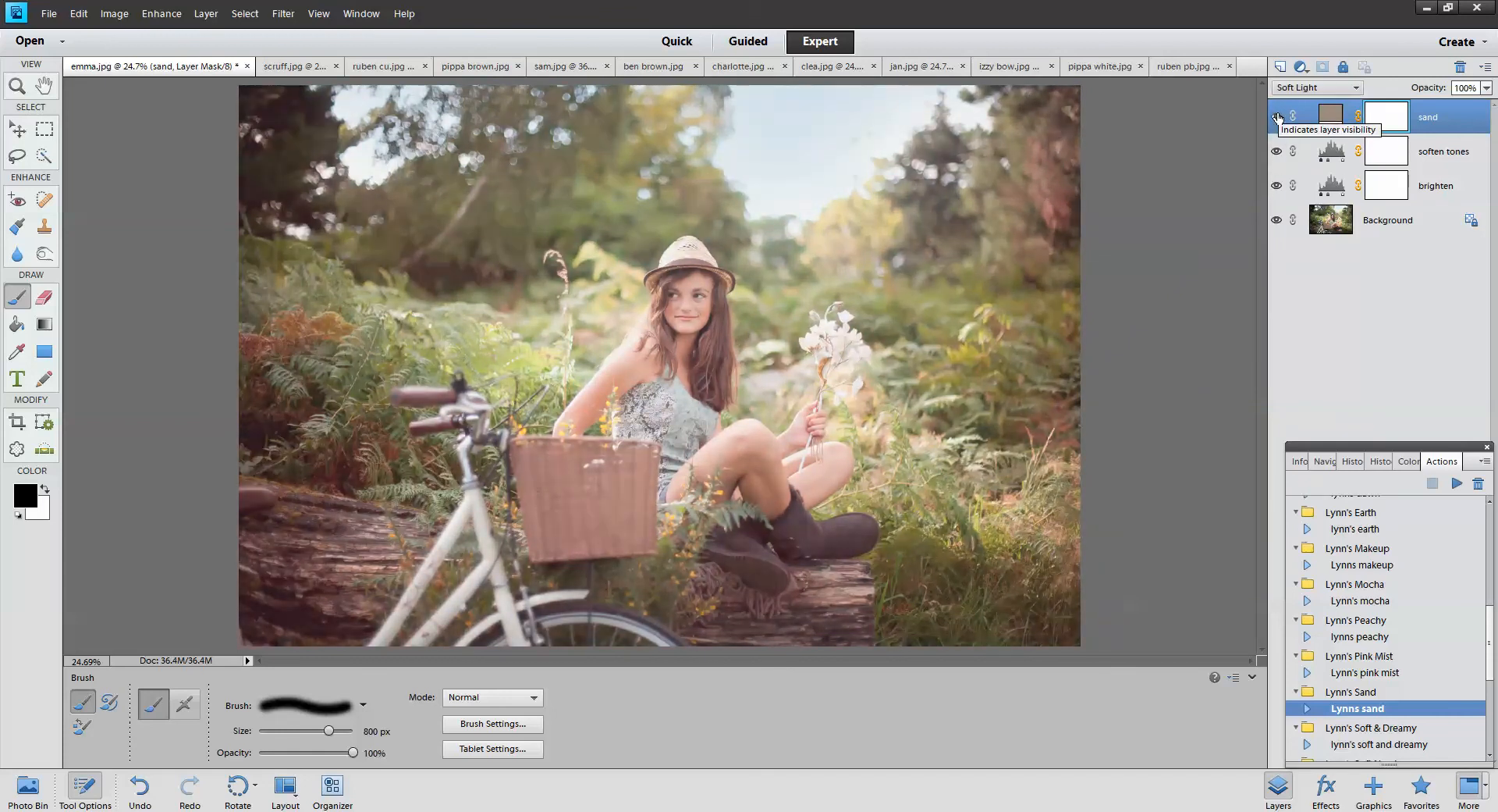
Change the sand fill colour to a muted grey-brown, then toggle the sand layer to compare
{"action": "double_click", "coordinate": [1327, 117]}
{"action": "left_click", "coordinate": [1025, 495]}
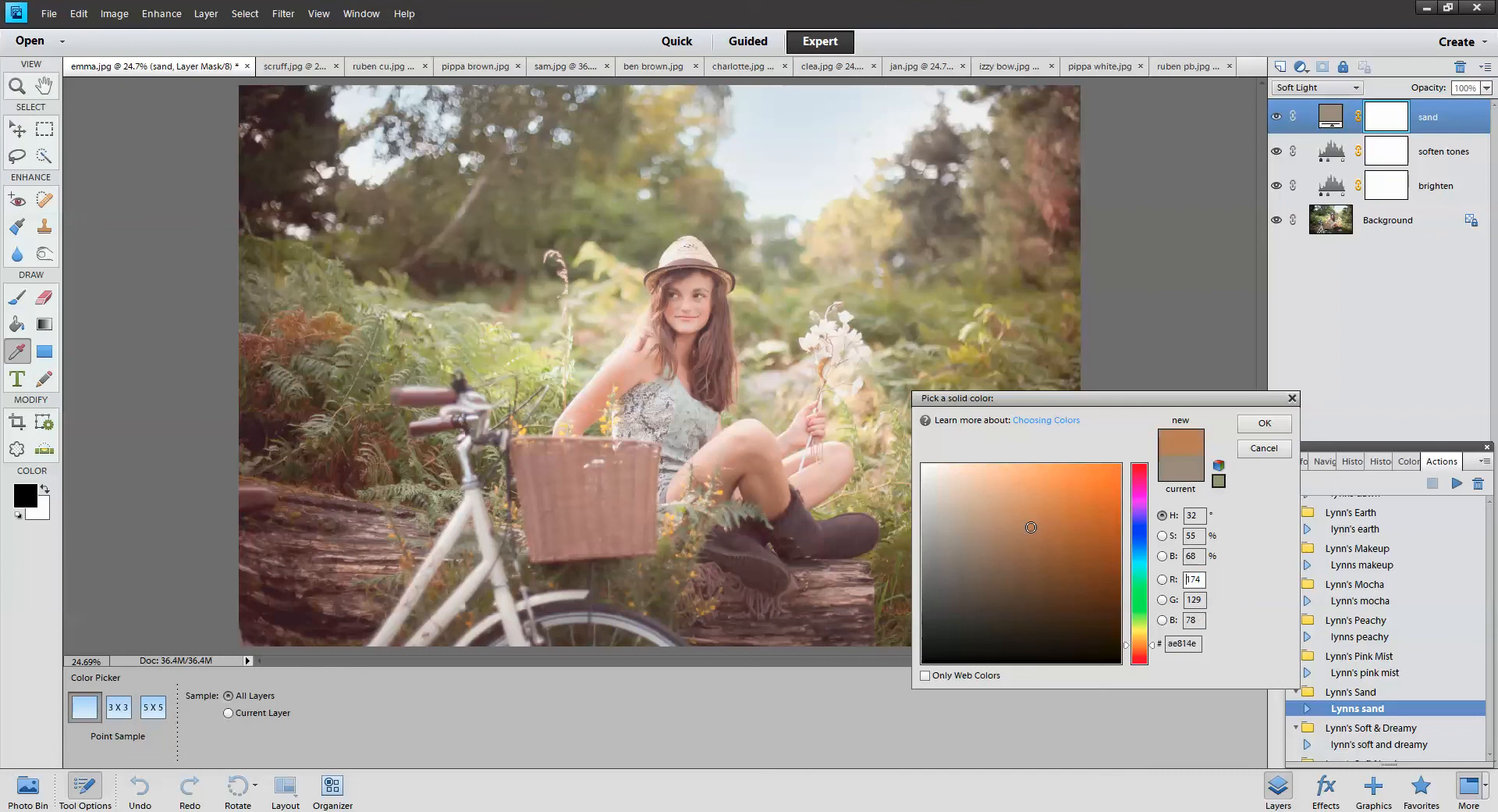
{"action": "mouse_move", "coordinate": [974, 502]}
{"action": "left_mouse_down"}
{"action": "mouse_move", "coordinate": [944, 587]}
{"action": "mouse_move", "coordinate": [944, 572]}
{"action": "left_mouse_up"}
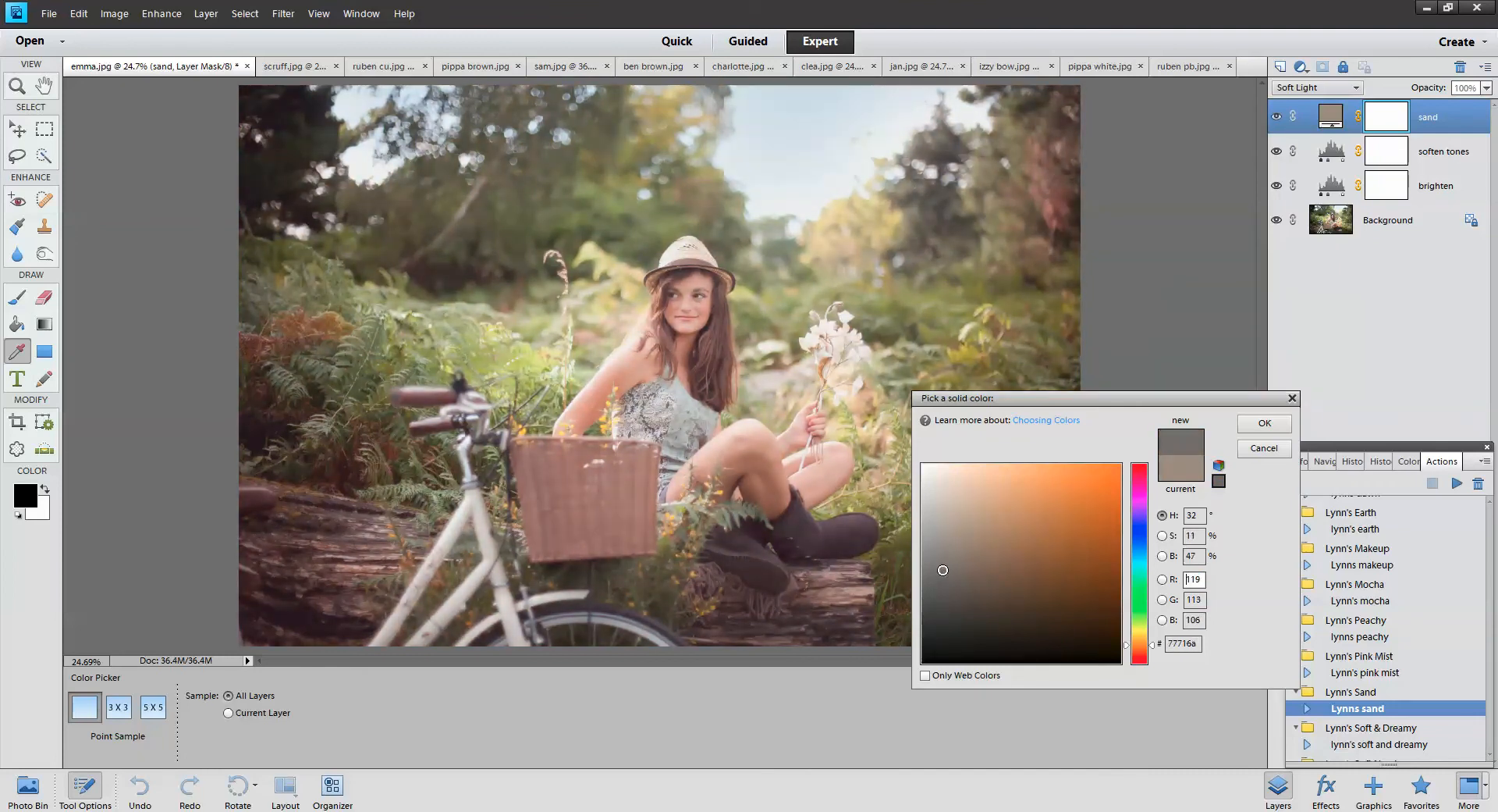
{"action": "left_click", "coordinate": [1264, 423]}
{"action": "key", "text": "b"}
{"action": "left_click", "coordinate": [1276, 117]}
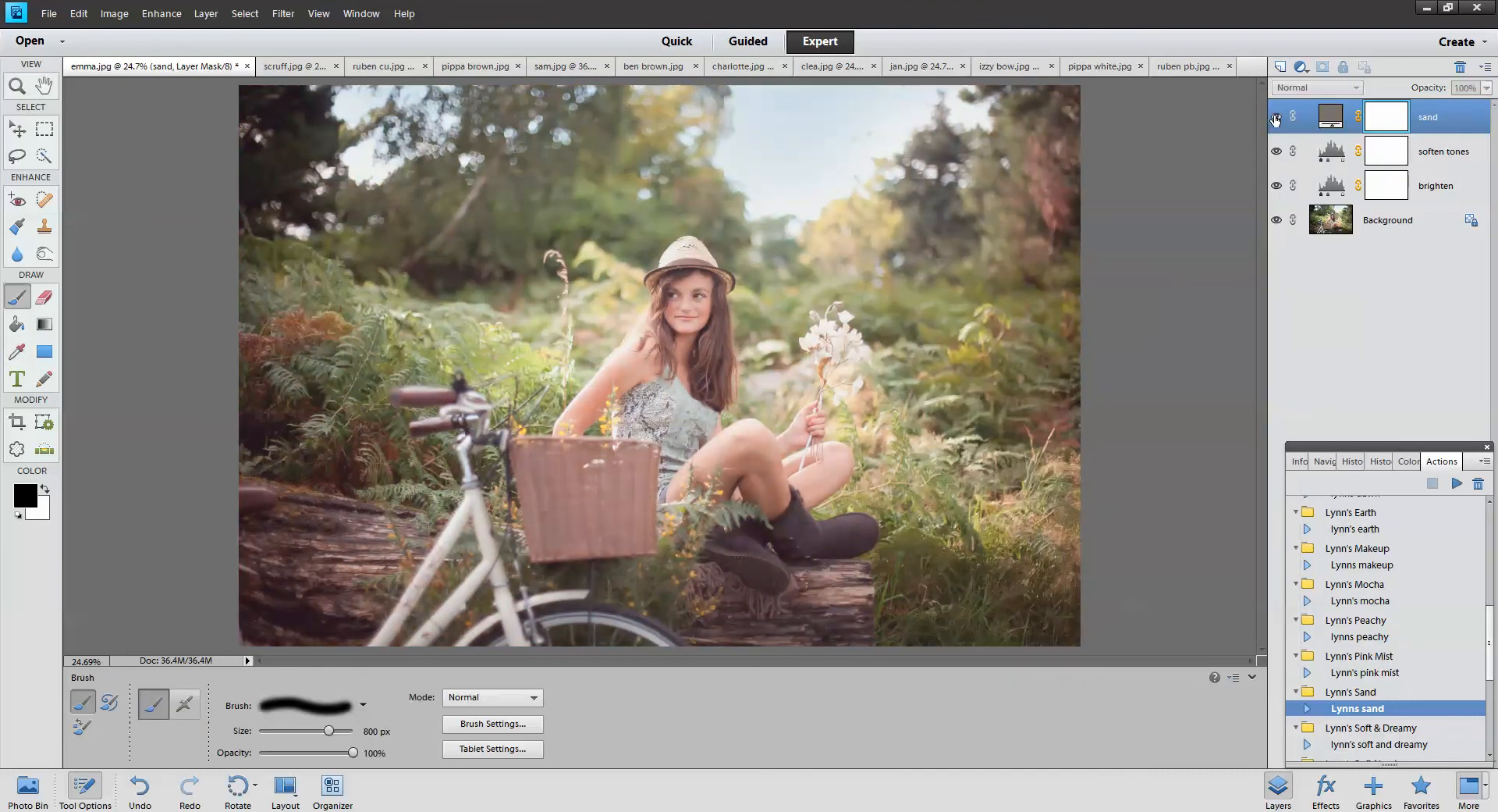
{"action": "left_click", "coordinate": [1276, 117]}
{"action": "scroll", "coordinate": [1399, 729], "scroll_direction": "down", "scroll_amount": 1}
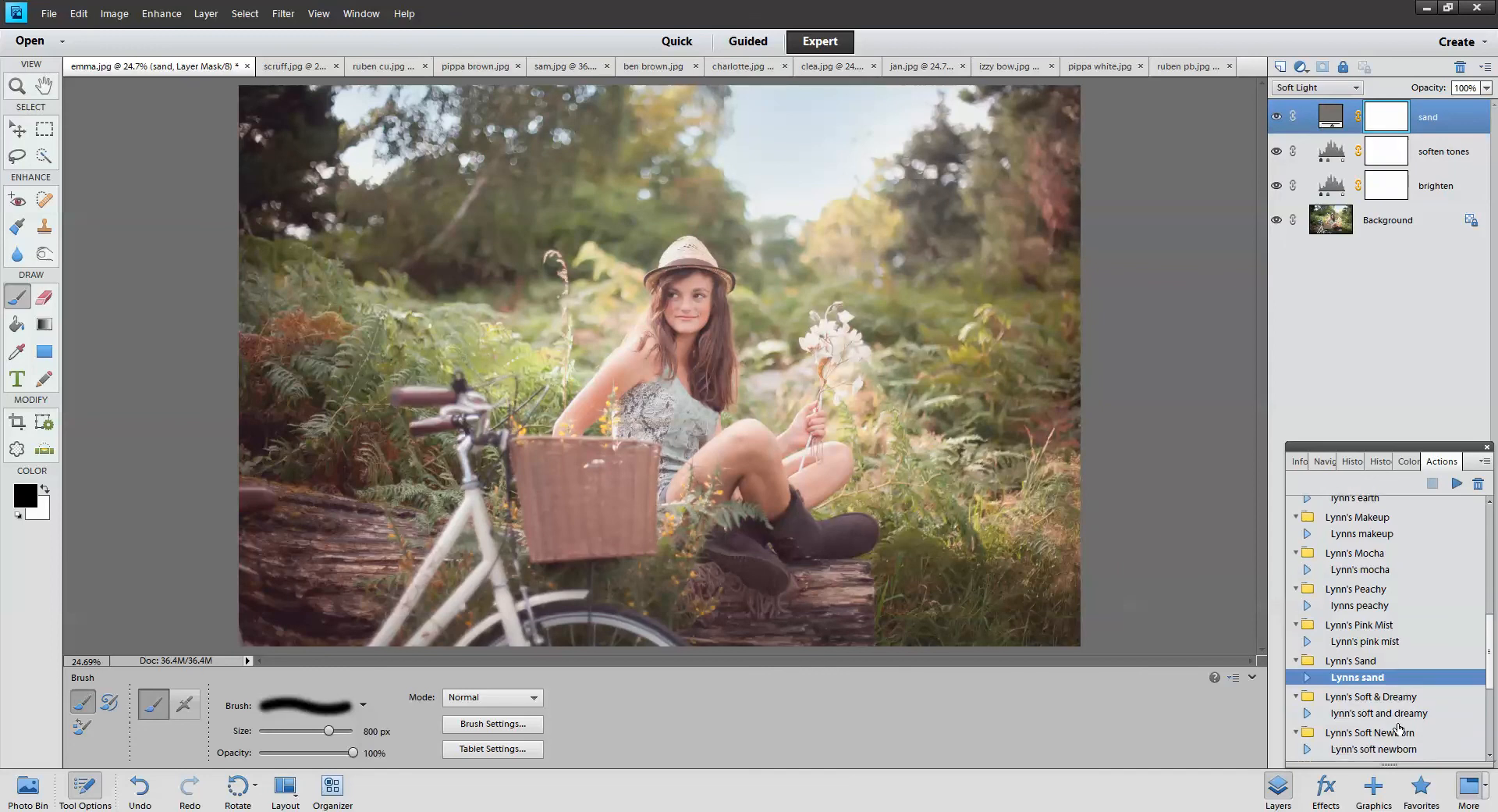
Run Lynn's Soft and Dreamy action on ruben pb.jpg
{"action": "left_click", "coordinate": [1402, 714]}
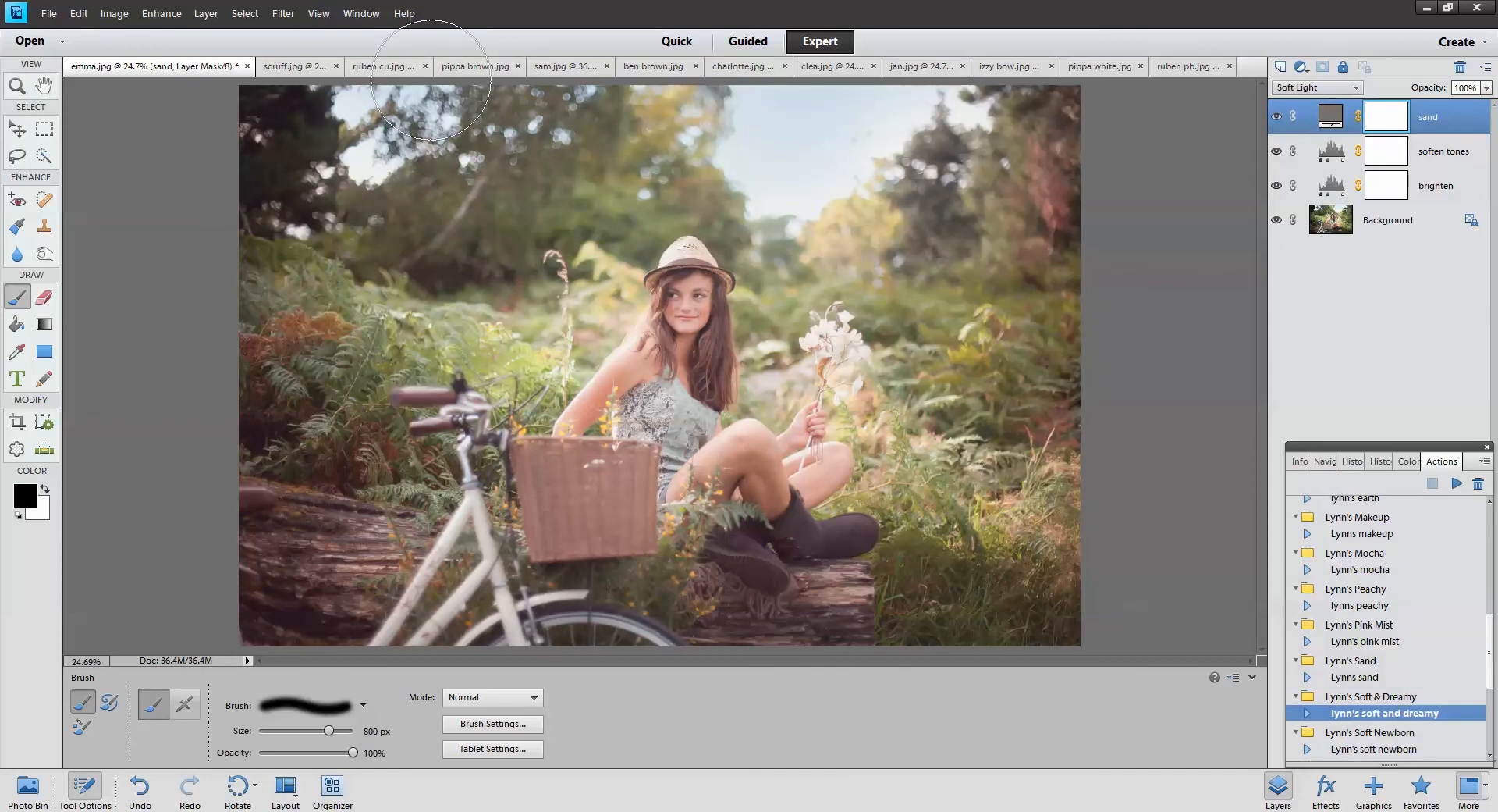
{"action": "left_click", "coordinate": [1200, 69]}
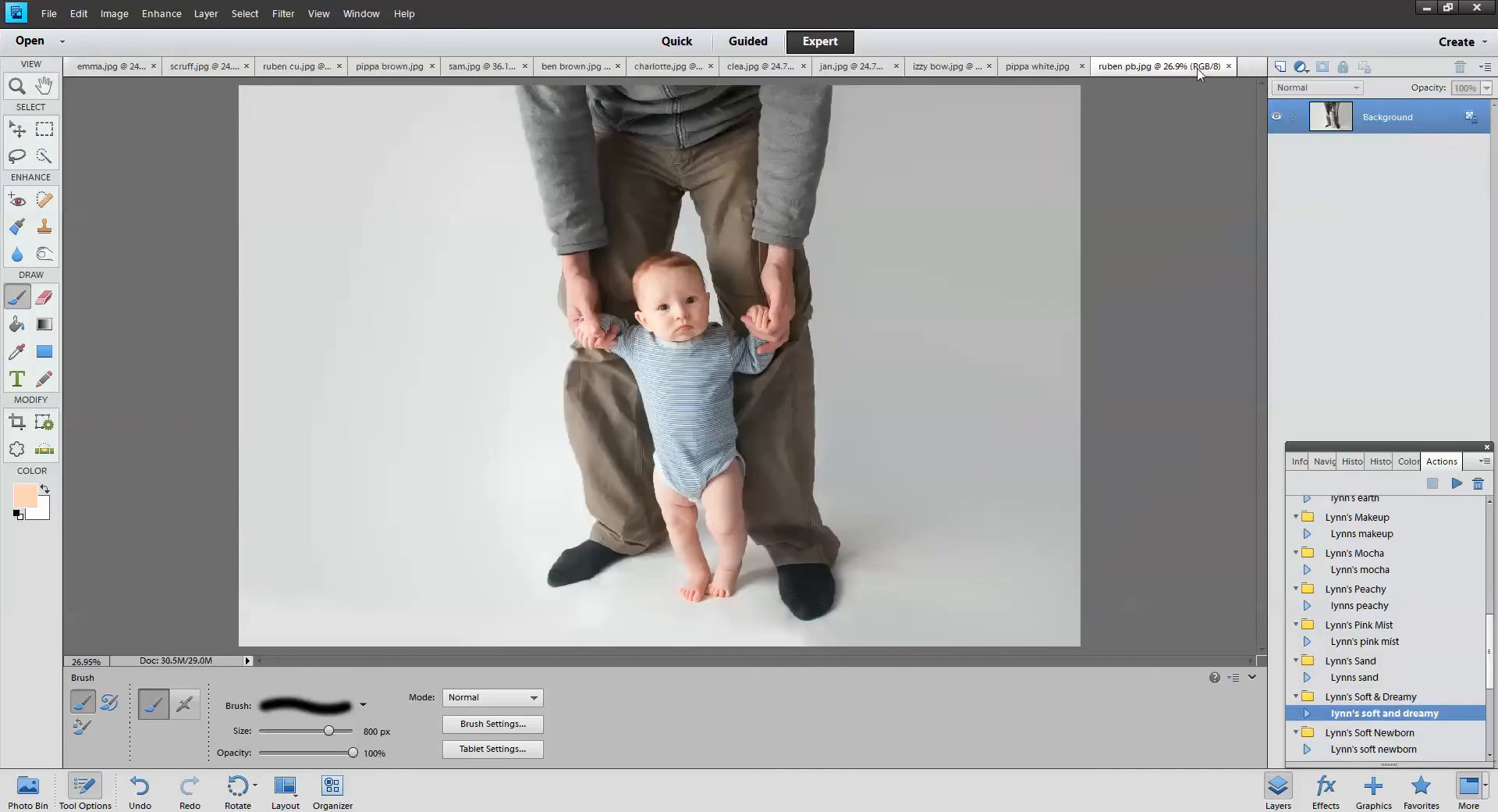
{"action": "left_click", "coordinate": [1457, 484]}
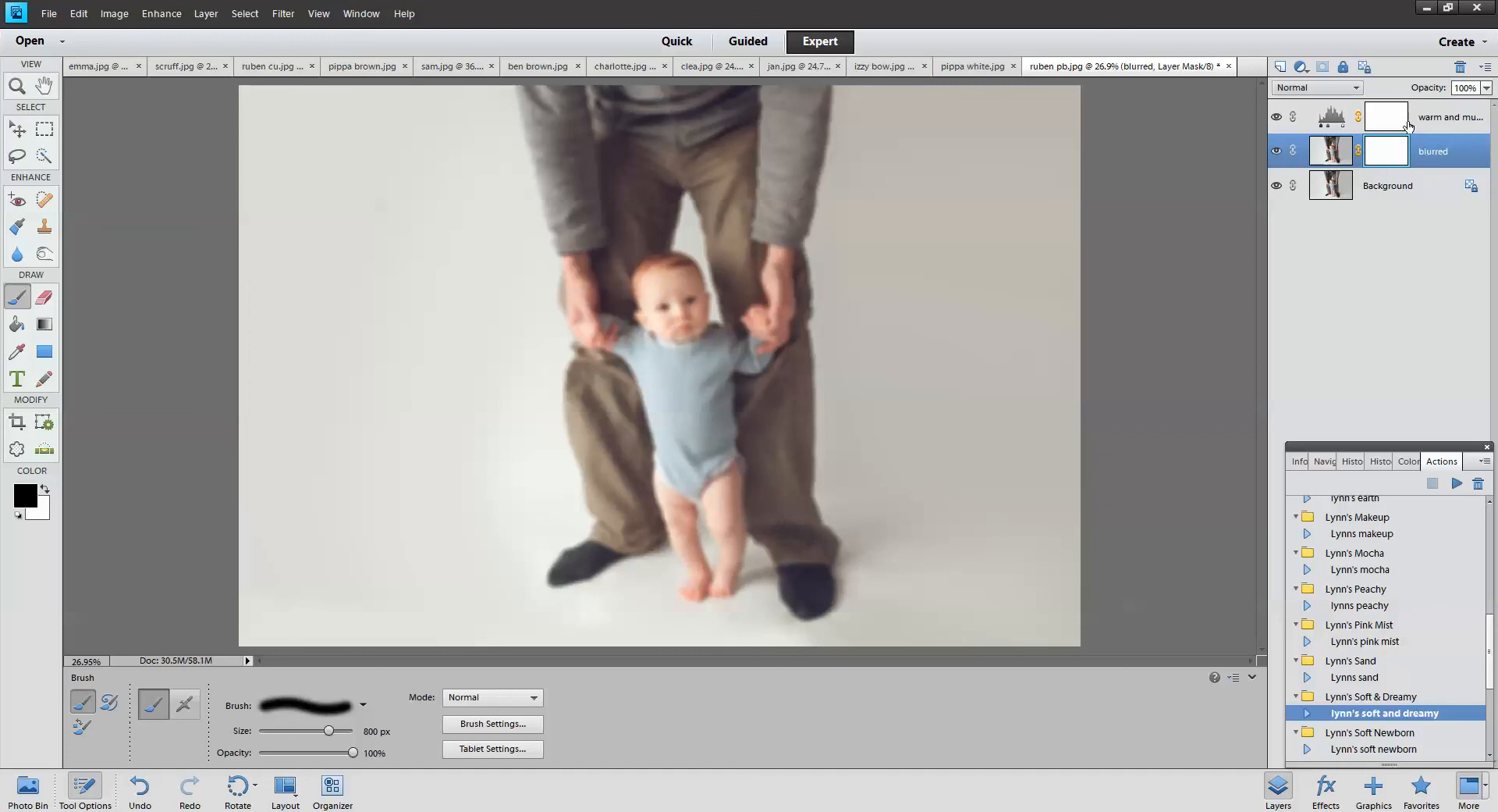
{"action": "left_click", "coordinate": [1333, 122]}
{"action": "left_click", "coordinate": [1275, 118]}
{"action": "left_click", "coordinate": [1276, 118]}
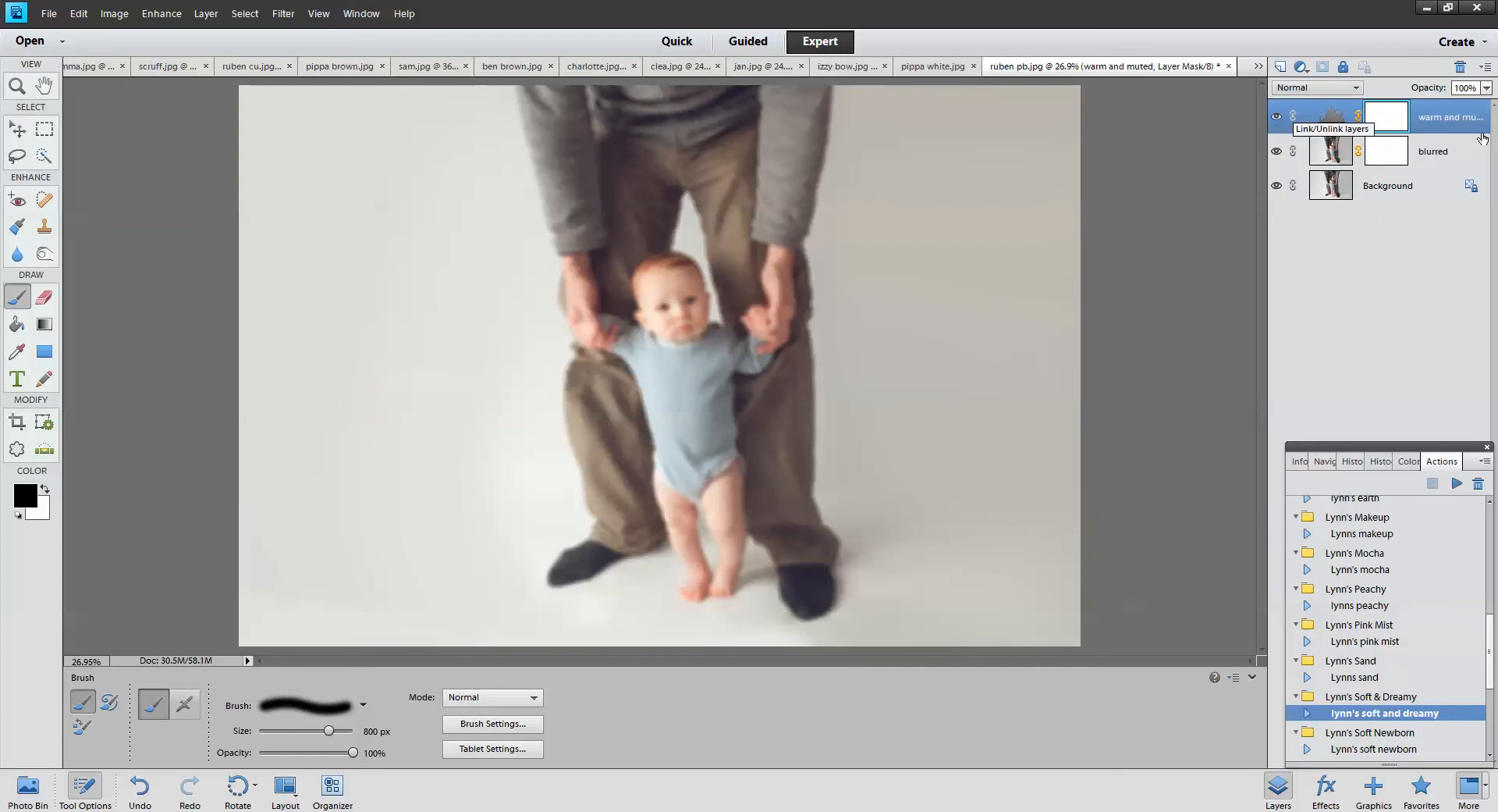
{"action": "left_click", "coordinate": [1277, 118]}
{"action": "left_click", "coordinate": [1277, 118]}
{"action": "left_click", "coordinate": [1385, 152]}
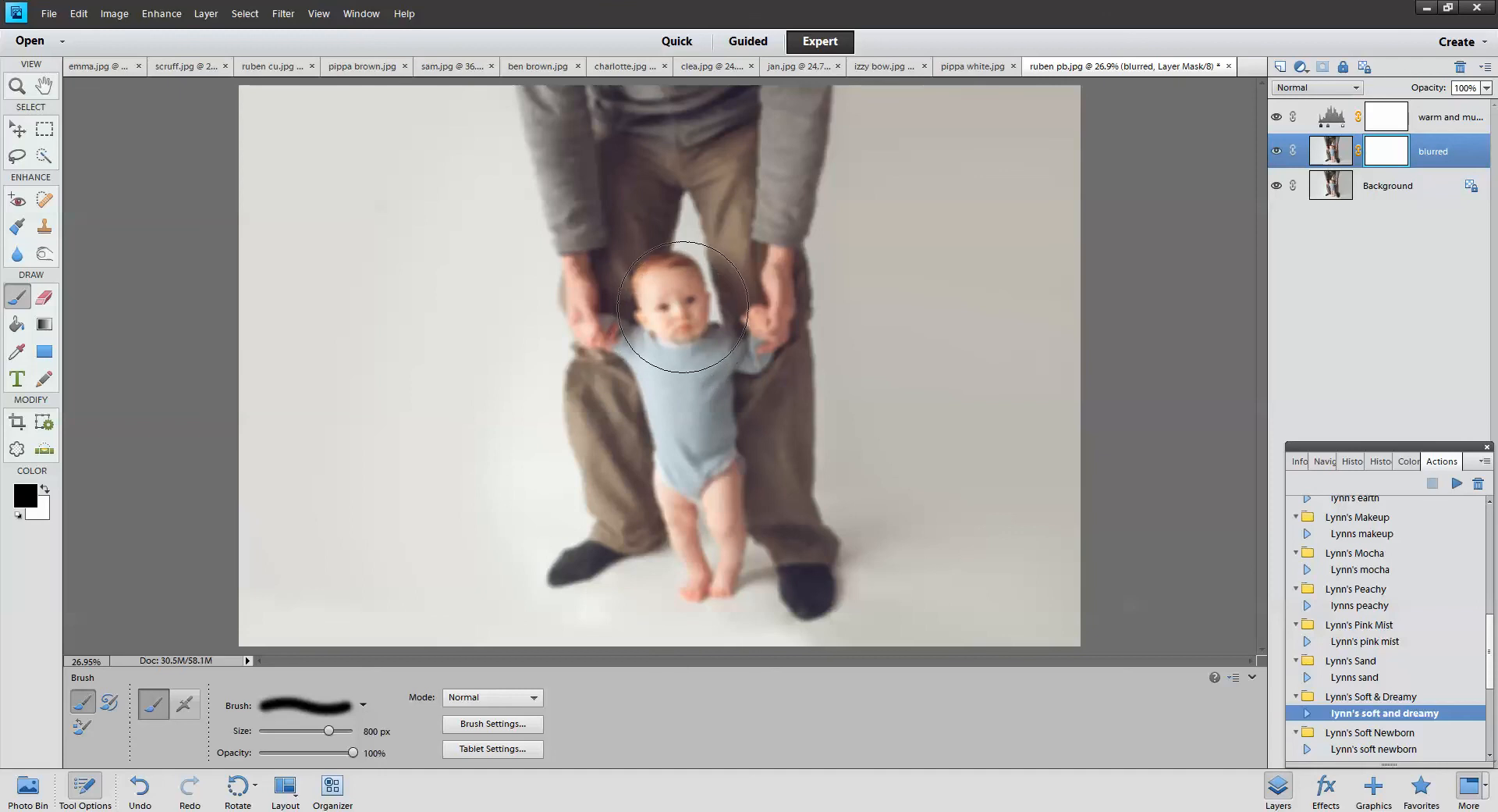
Paint the blurred layer's mask with a 300 px, 73% brush to sharpen the baby and father's hand
{"action": "left_click", "coordinate": [678, 305]}
{"action": "mouse_move", "coordinate": [677, 305]}
{"action": "left_mouse_down"}
{"action": "mouse_move", "coordinate": [698, 557]}
{"action": "mouse_move", "coordinate": [769, 538]}
{"action": "left_mouse_up"}
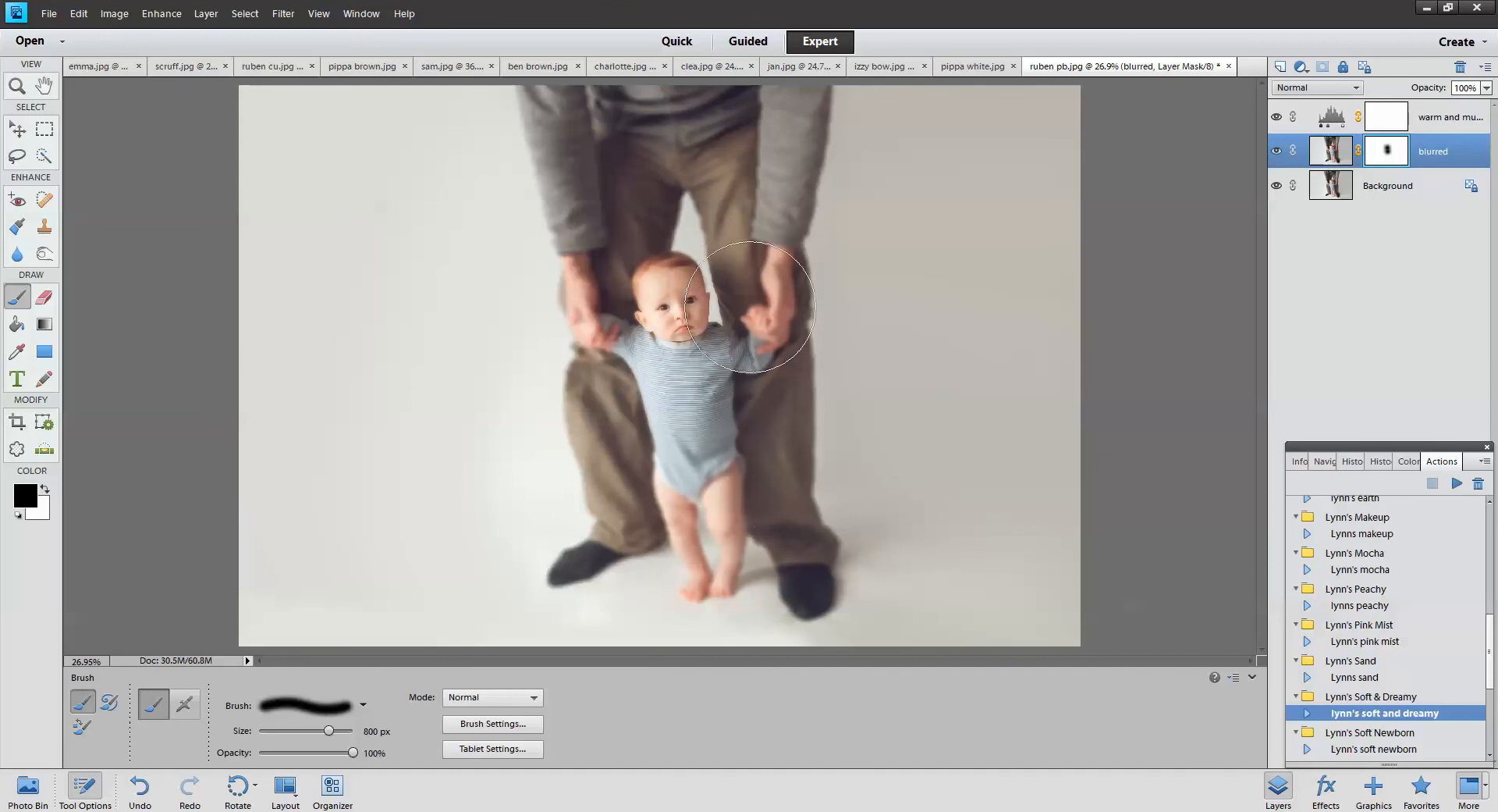
{"action": "key", "text": "bracketleft"}
{"action": "key", "text": "bracketleft"}
{"action": "key", "text": "bracketleft"}
{"action": "key", "text": "bracketleft"}
{"action": "key", "text": "bracketleft"}
{"action": "key", "text": "bracketleft"}
{"action": "key", "text": "bracketleft"}
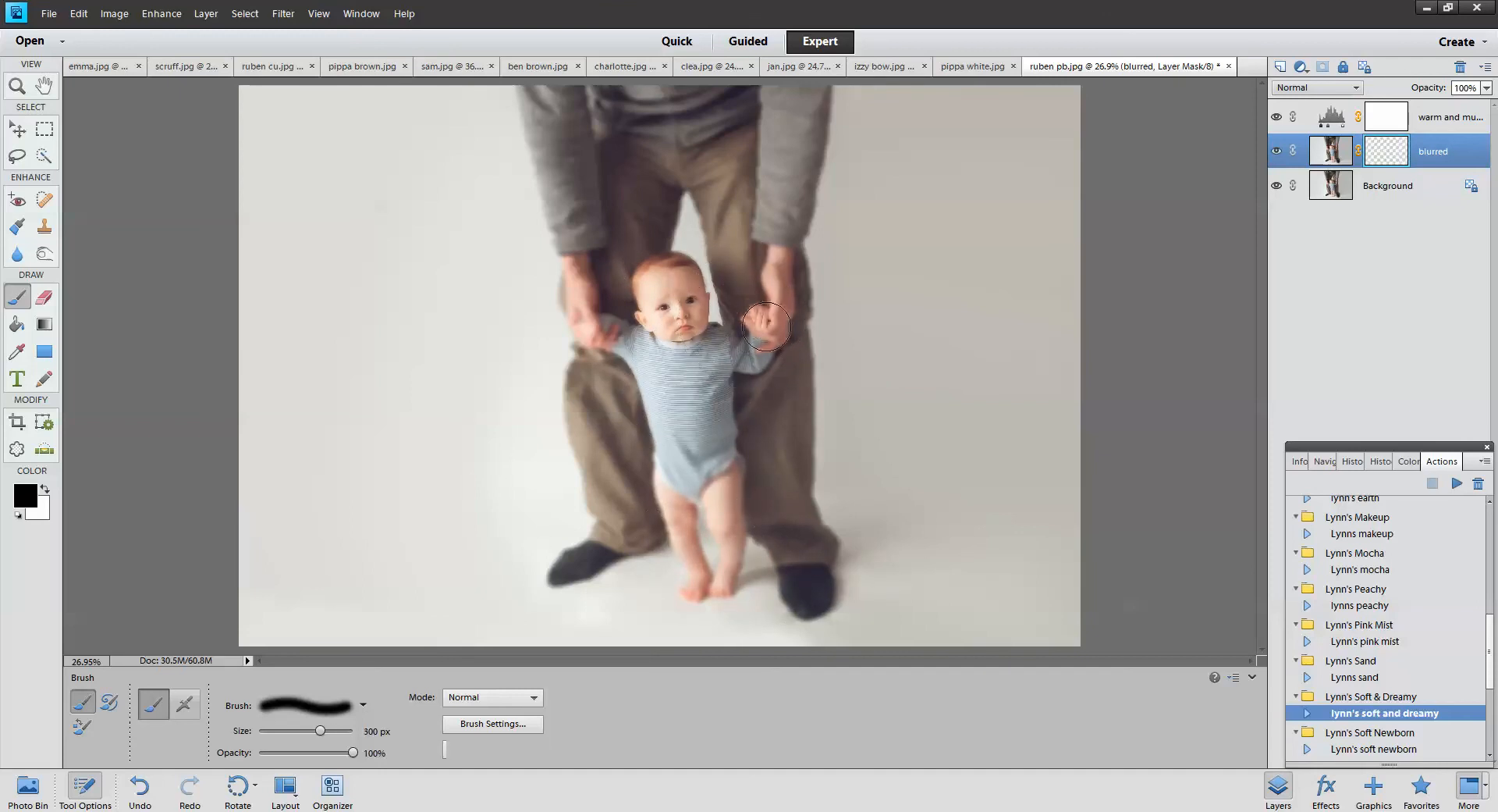
{"action": "mouse_move", "coordinate": [750, 358]}
{"action": "left_mouse_down"}
{"action": "mouse_move", "coordinate": [672, 271]}
{"action": "mouse_move", "coordinate": [671, 327]}
{"action": "mouse_move", "coordinate": [590, 322]}
{"action": "mouse_move", "coordinate": [755, 346]}
{"action": "mouse_move", "coordinate": [767, 333]}
{"action": "mouse_move", "coordinate": [709, 431]}
{"action": "mouse_move", "coordinate": [710, 467]}
{"action": "left_mouse_up"}
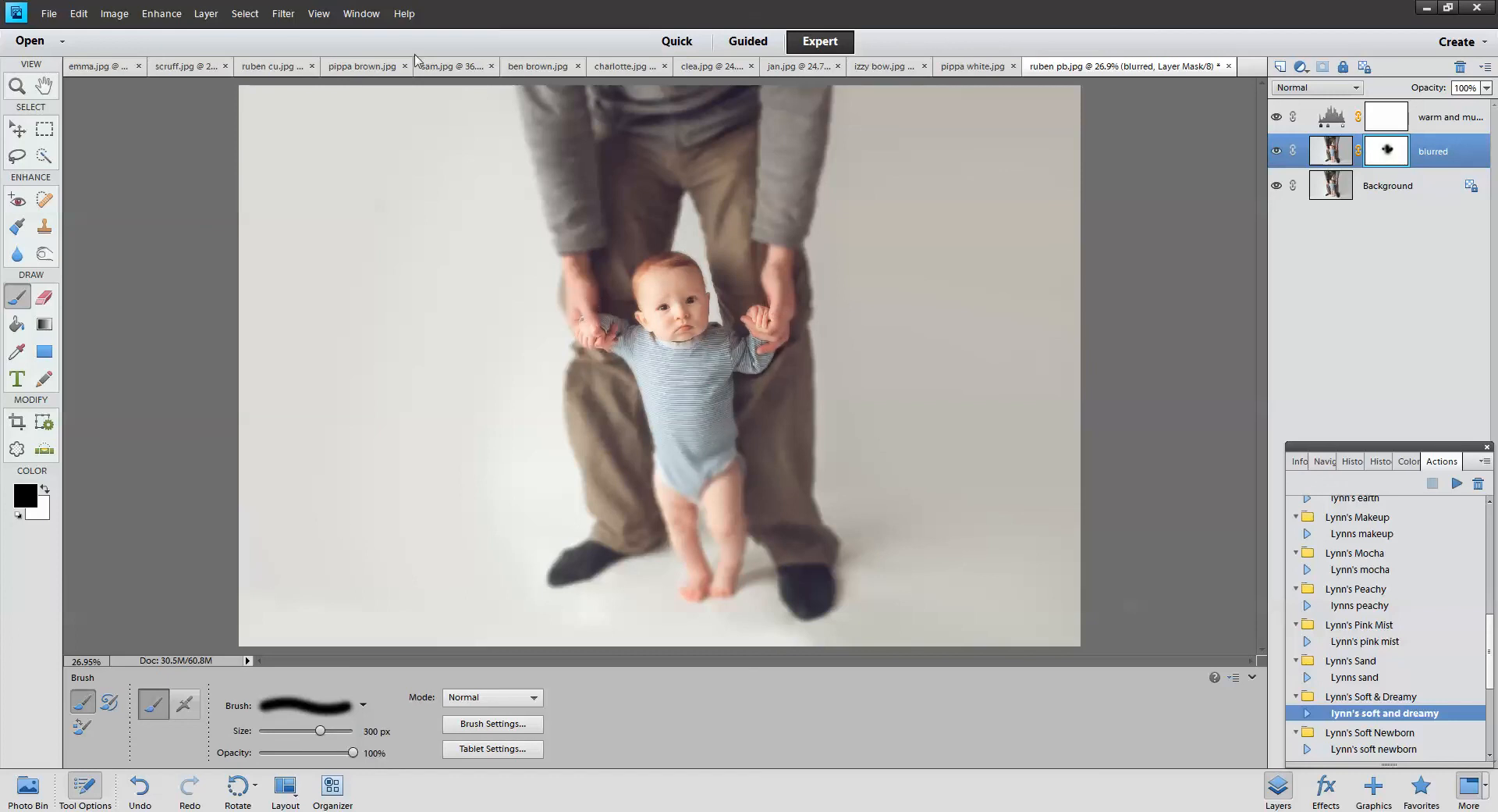
{"action": "left_click_drag", "start_coordinate": [336, 755], "coordinate": [328, 756]}
{"action": "mouse_move", "coordinate": [606, 328]}
{"action": "left_mouse_down"}
{"action": "mouse_move", "coordinate": [677, 461]}
{"action": "mouse_move", "coordinate": [693, 571]}
{"action": "mouse_move", "coordinate": [724, 512]}
{"action": "mouse_move", "coordinate": [718, 371]}
{"action": "mouse_move", "coordinate": [772, 304]}
{"action": "mouse_move", "coordinate": [681, 272]}
{"action": "left_mouse_up"}
{"action": "left_click_drag", "start_coordinate": [727, 459], "coordinate": [734, 526]}
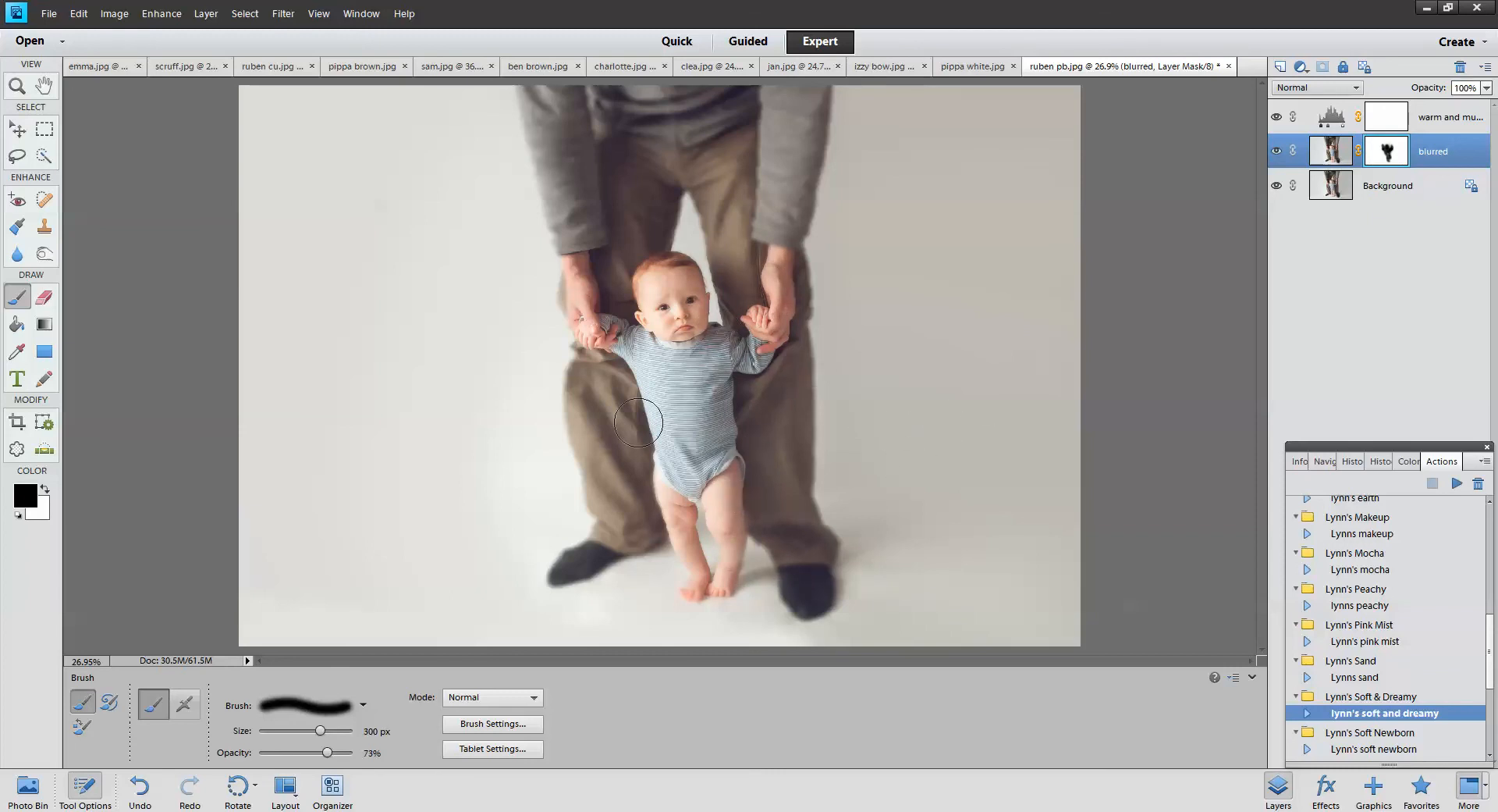
{"action": "mouse_move", "coordinate": [665, 516]}
{"action": "left_mouse_down"}
{"action": "mouse_move", "coordinate": [640, 349]}
{"action": "mouse_move", "coordinate": [776, 362]}
{"action": "mouse_move", "coordinate": [759, 557]}
{"action": "mouse_move", "coordinate": [721, 587]}
{"action": "left_mouse_up"}
Reset the blurred layer's mask by filling it with white
{"action": "left_click", "coordinate": [45, 489]}
{"action": "left_click", "coordinate": [79, 13]}
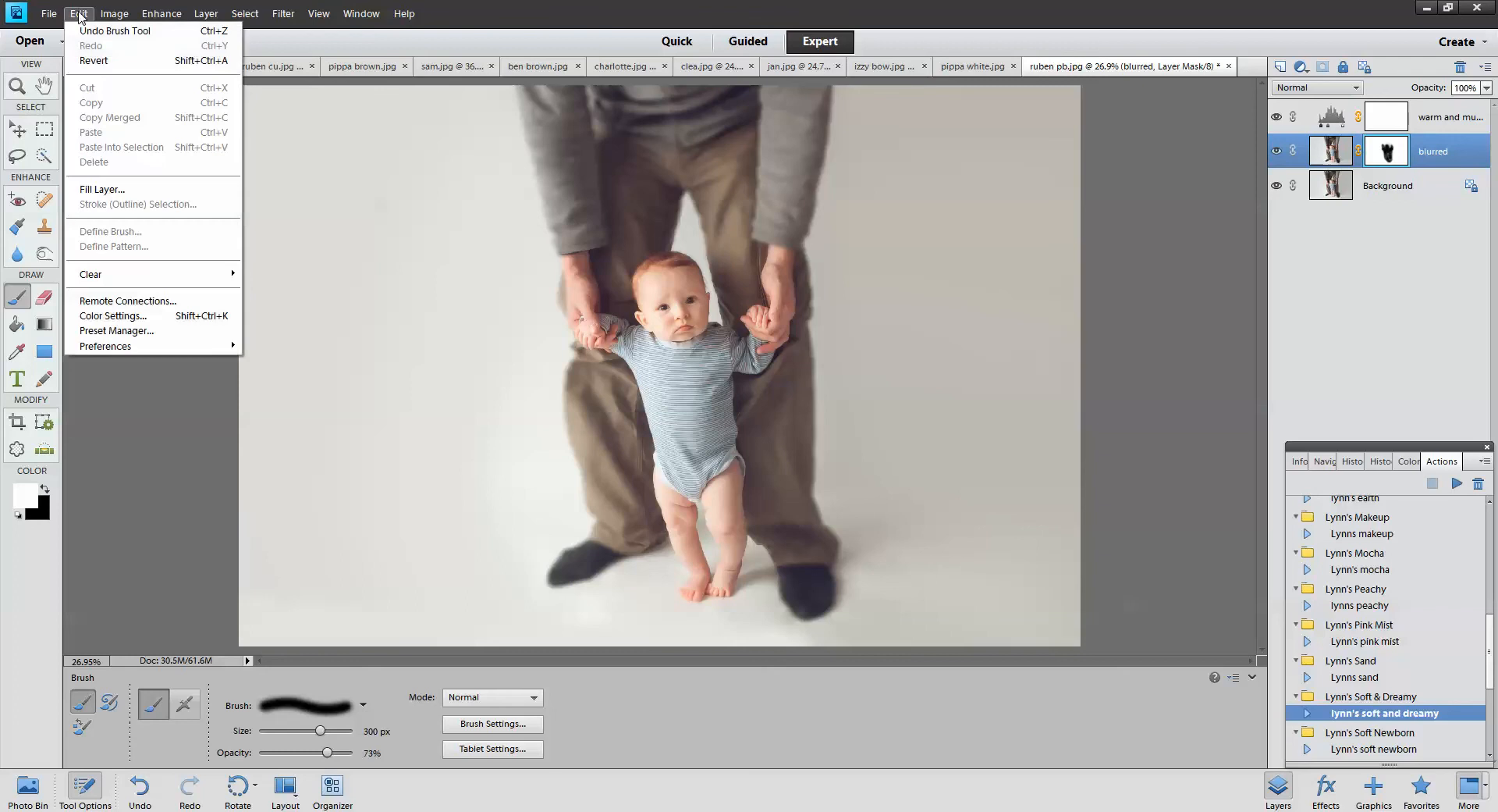
{"action": "left_click", "coordinate": [113, 191]}
{"action": "left_click", "coordinate": [839, 226]}
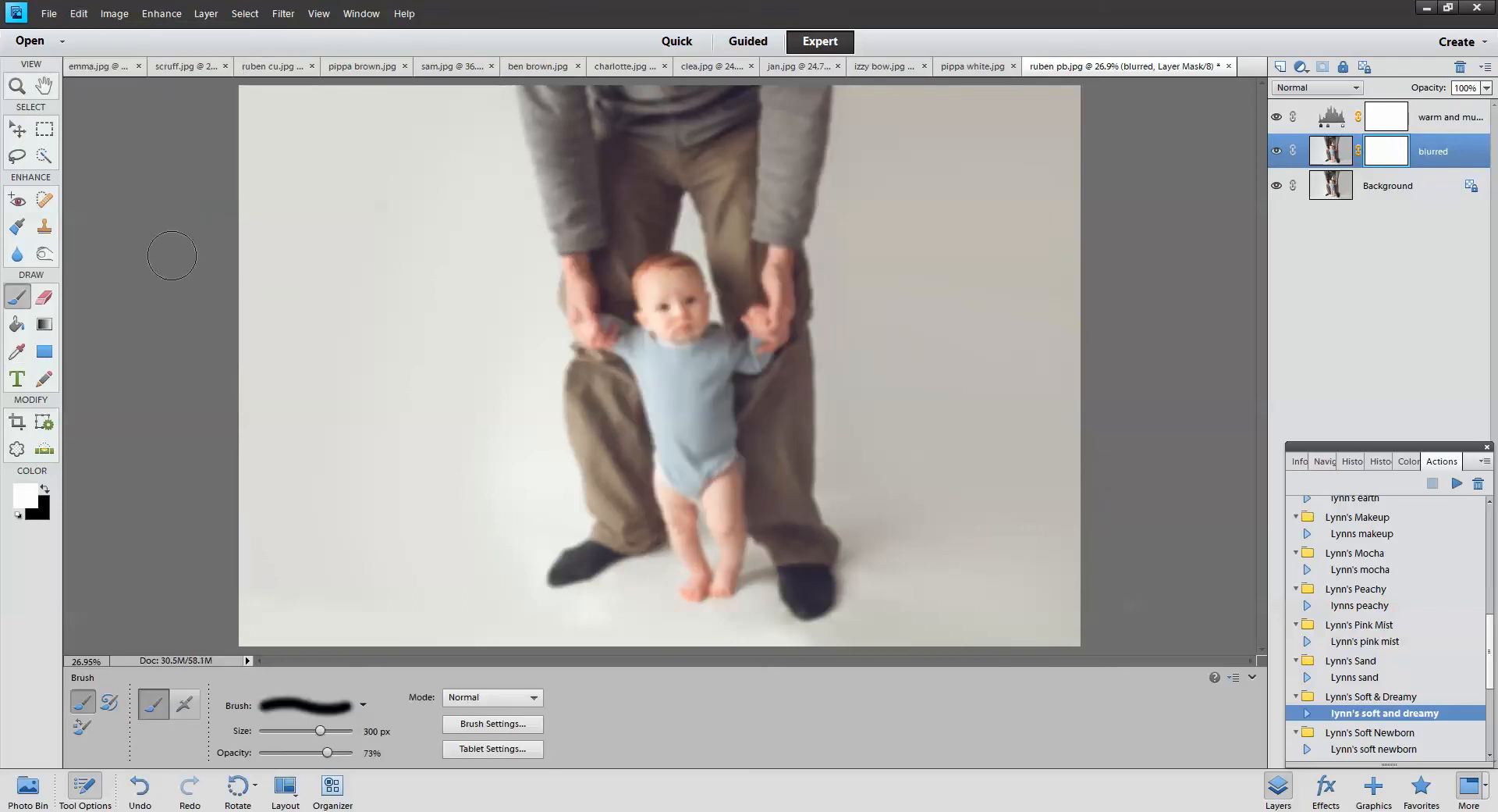
Draw a black Foreground to Transparent radial gradient outward from the baby's face on the mask
{"action": "left_click", "coordinate": [45, 324]}
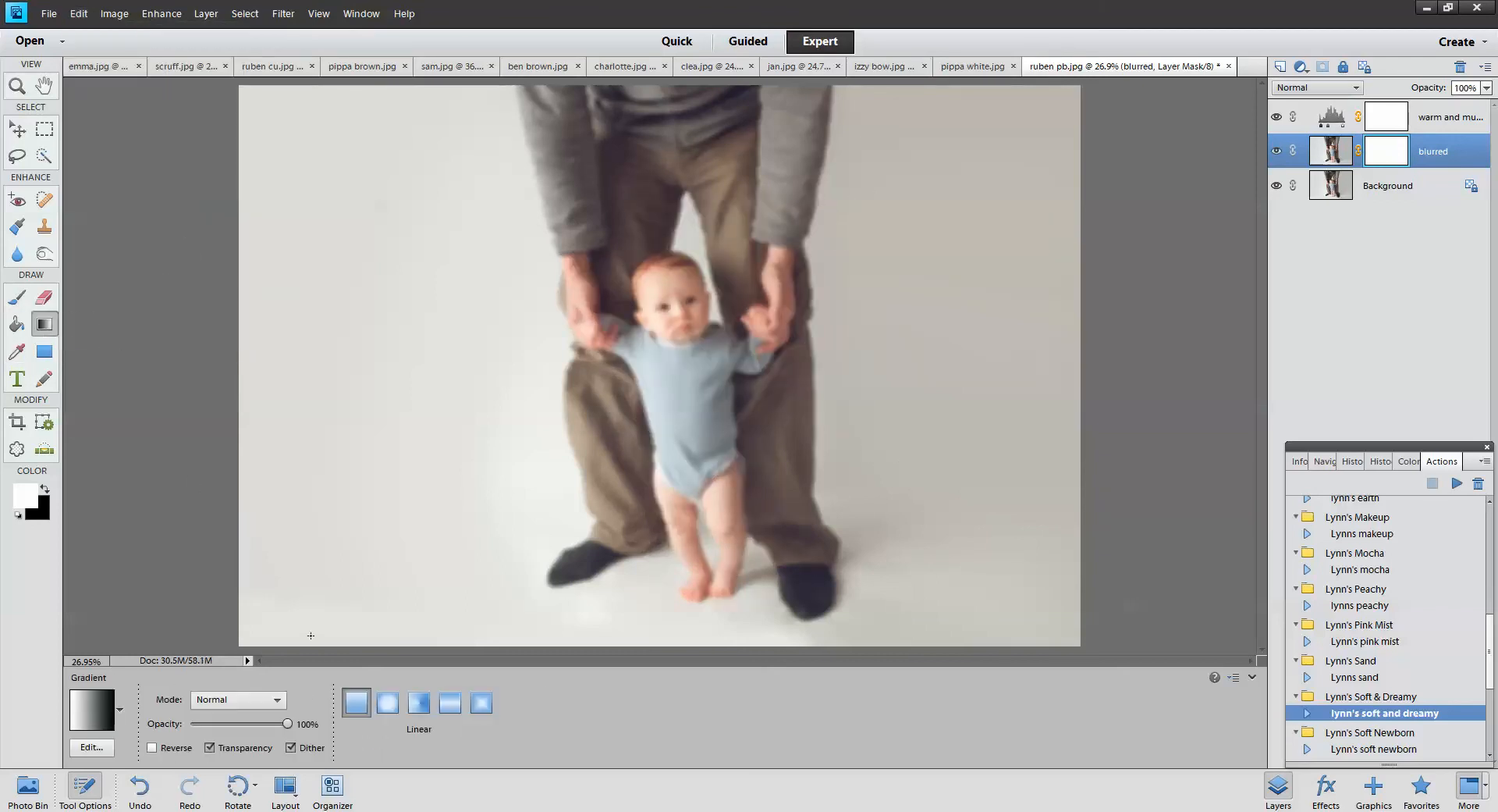
{"action": "left_click", "coordinate": [388, 702]}
{"action": "left_click", "coordinate": [46, 487]}
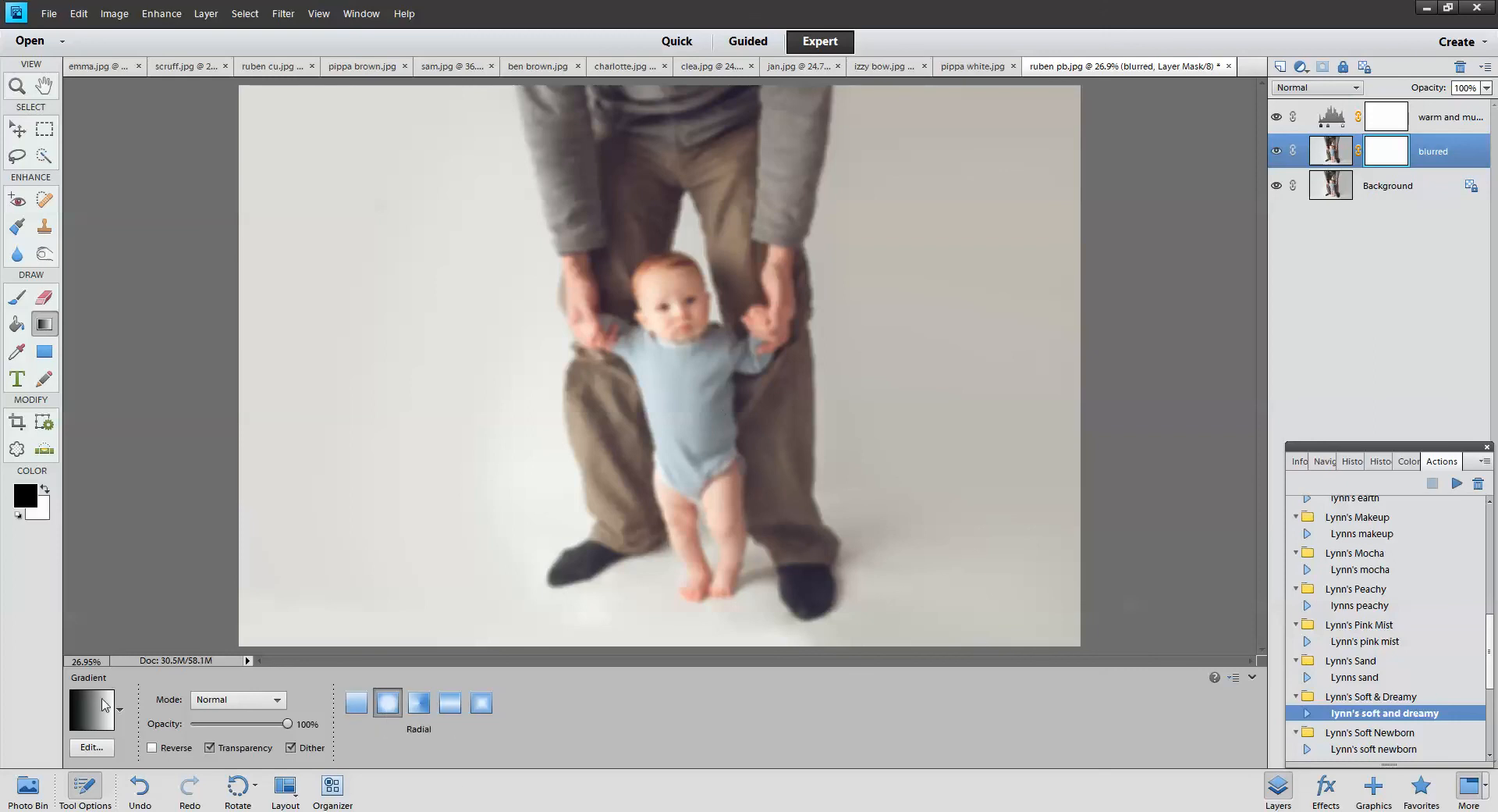
{"action": "left_click", "coordinate": [91, 747]}
{"action": "left_click", "coordinate": [938, 475]}
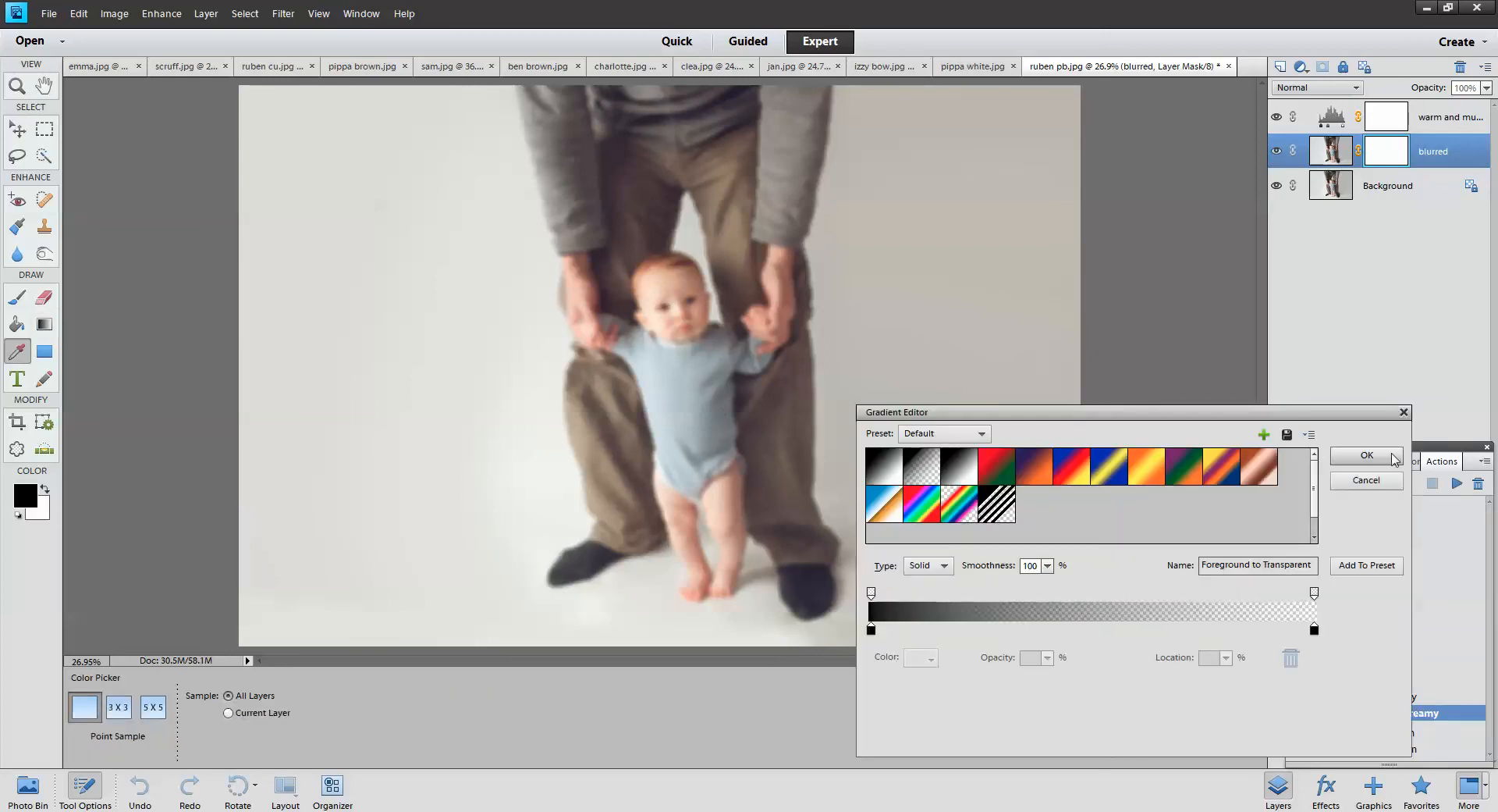
{"action": "left_click", "coordinate": [1367, 455]}
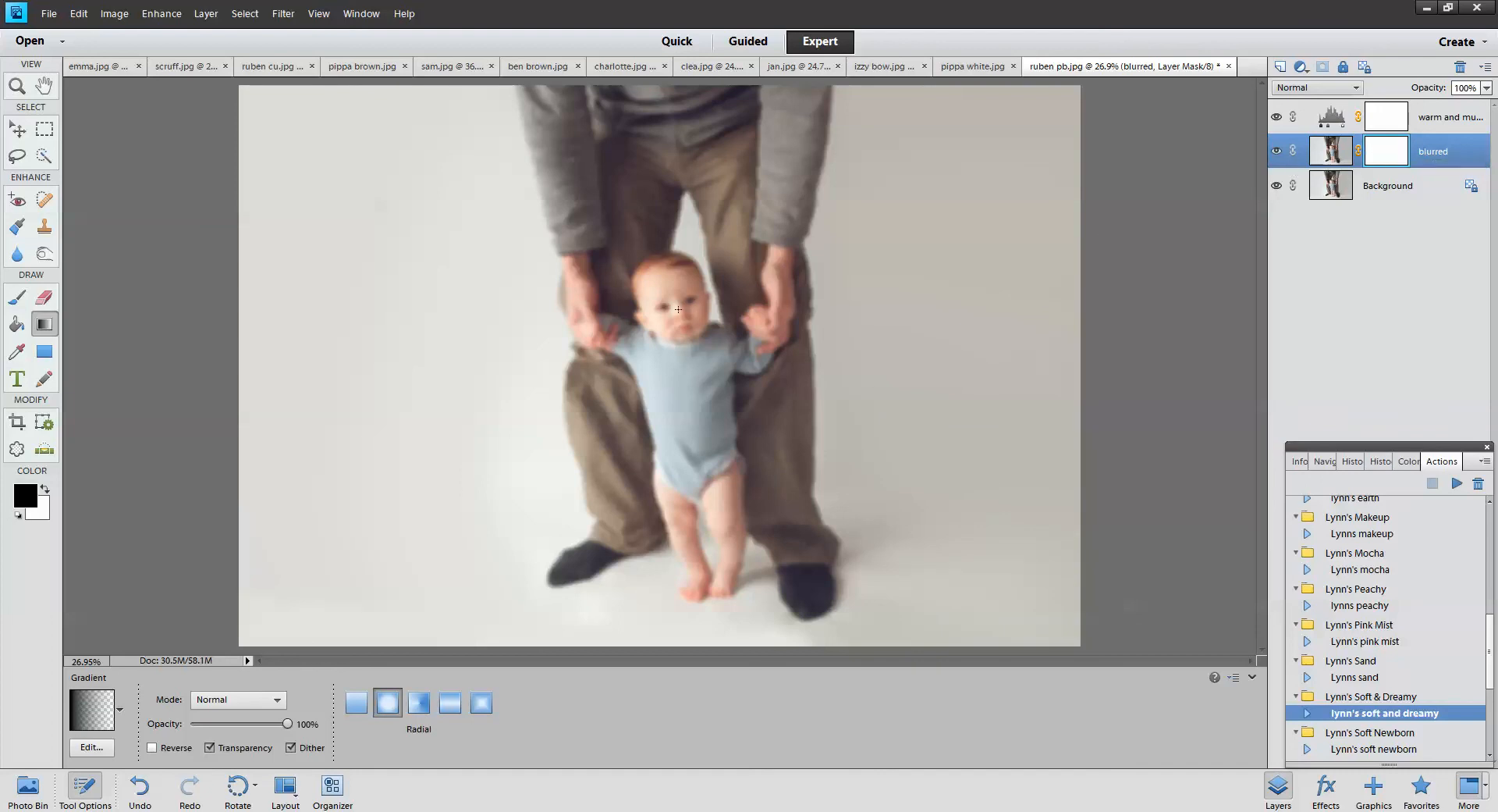
{"action": "left_click_drag", "start_coordinate": [679, 310], "coordinate": [1067, 414]}
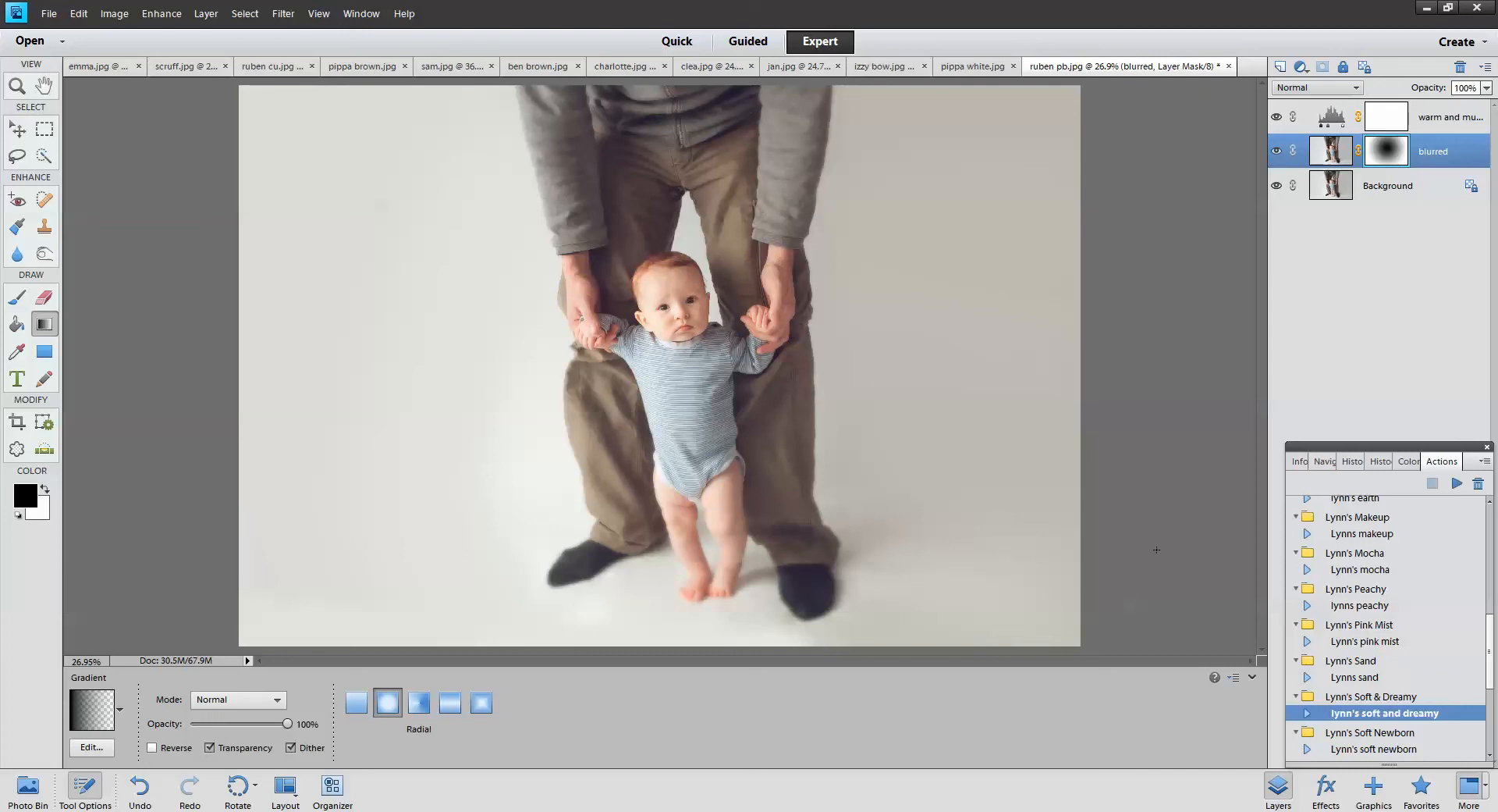
{"action": "left_click", "coordinate": [1389, 750]}
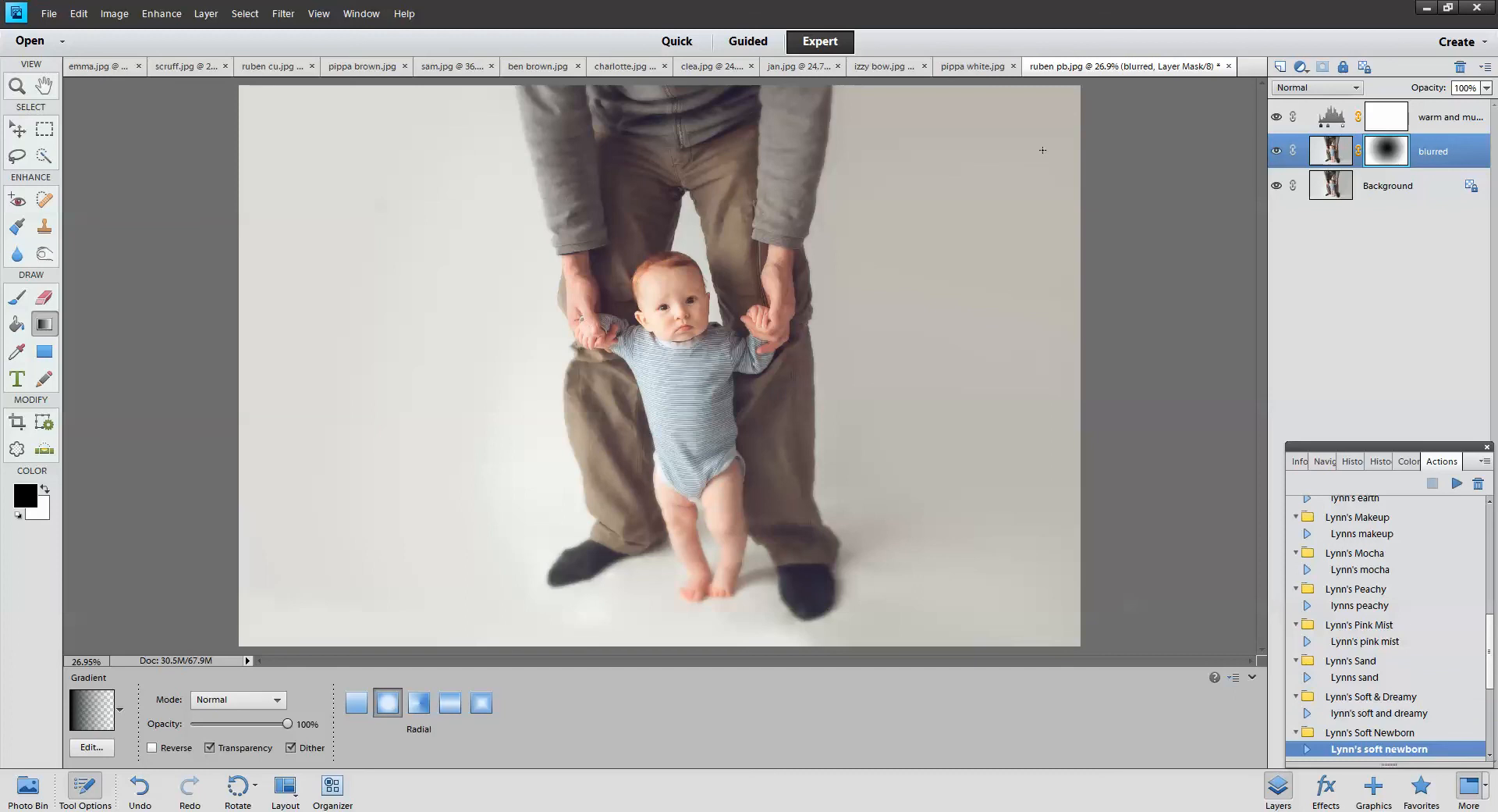
{"action": "left_click", "coordinate": [370, 66]}
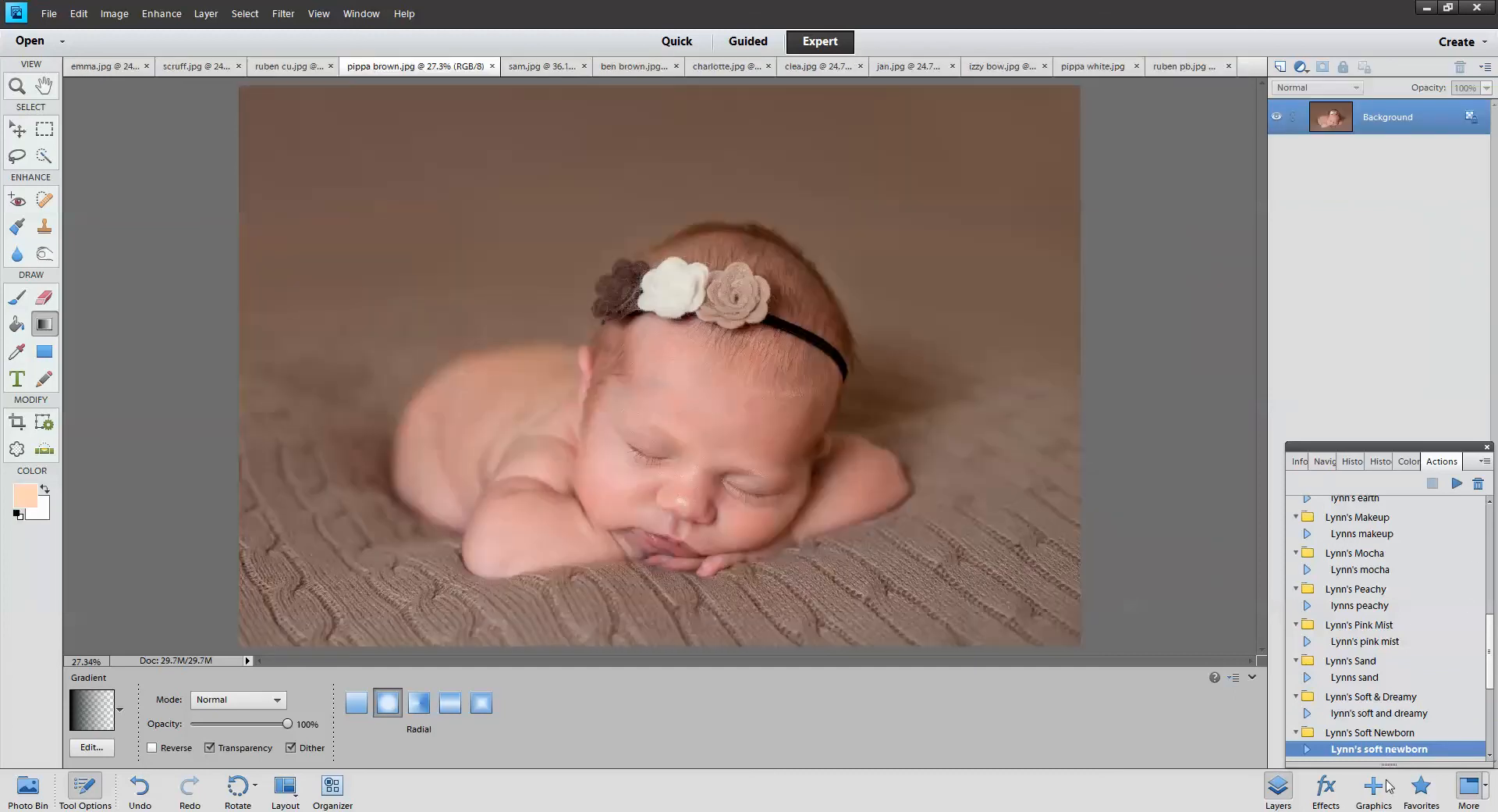
{"action": "left_click", "coordinate": [1457, 484]}
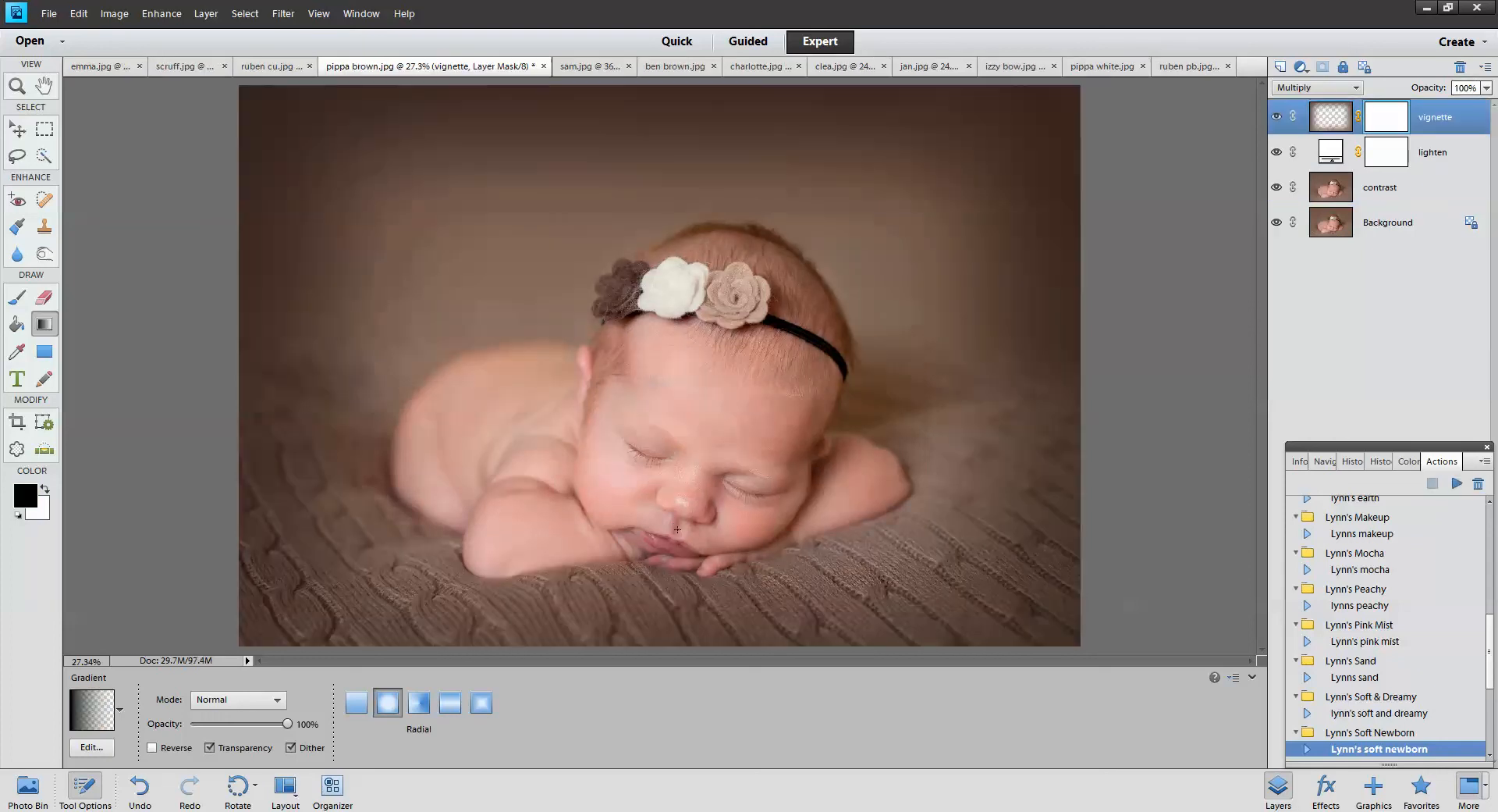
{"action": "left_click", "coordinate": [1276, 153]}
{"action": "left_click", "coordinate": [1277, 153]}
{"action": "left_click", "coordinate": [1277, 153]}
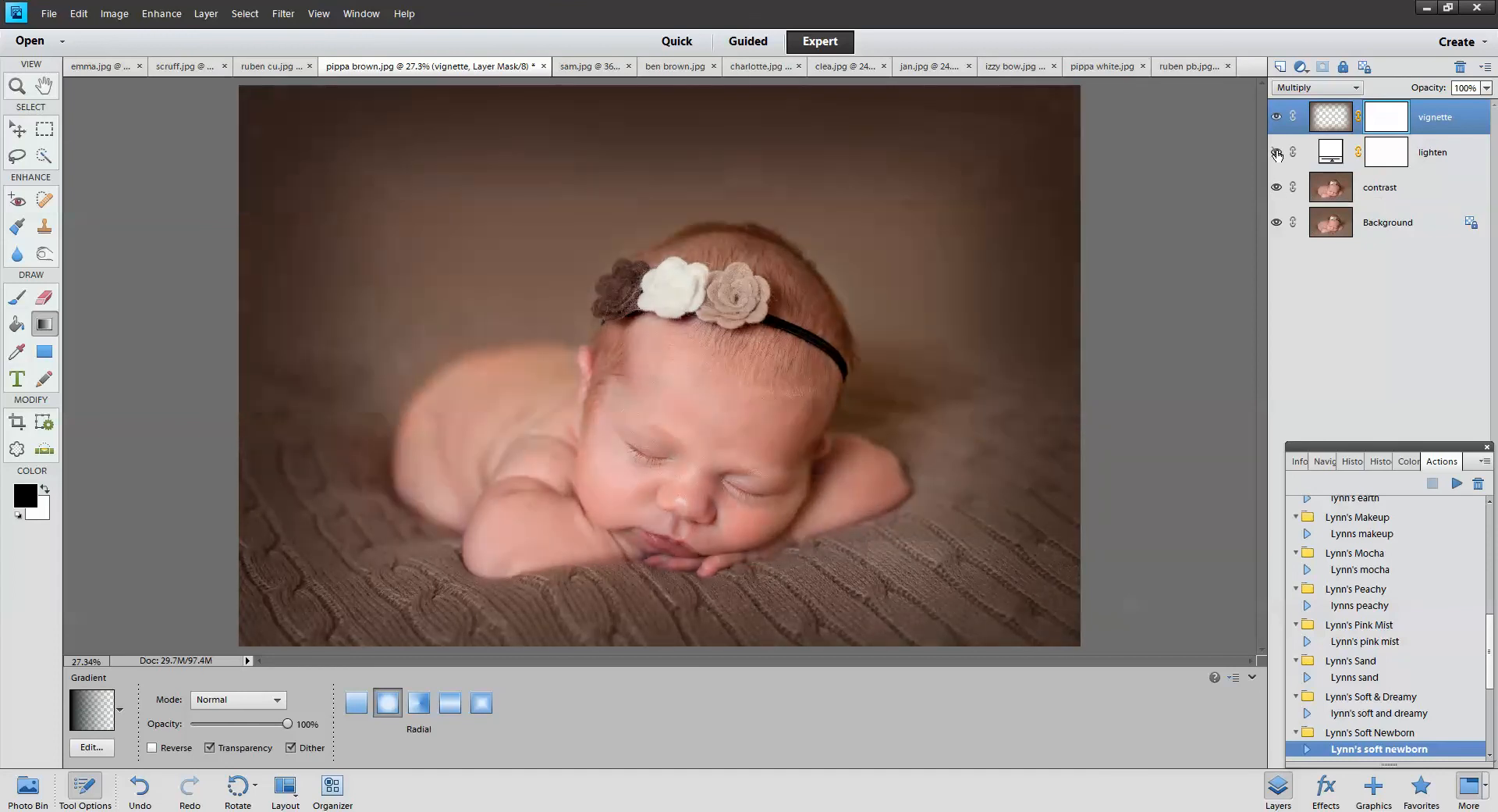
{"action": "left_click", "coordinate": [1277, 153]}
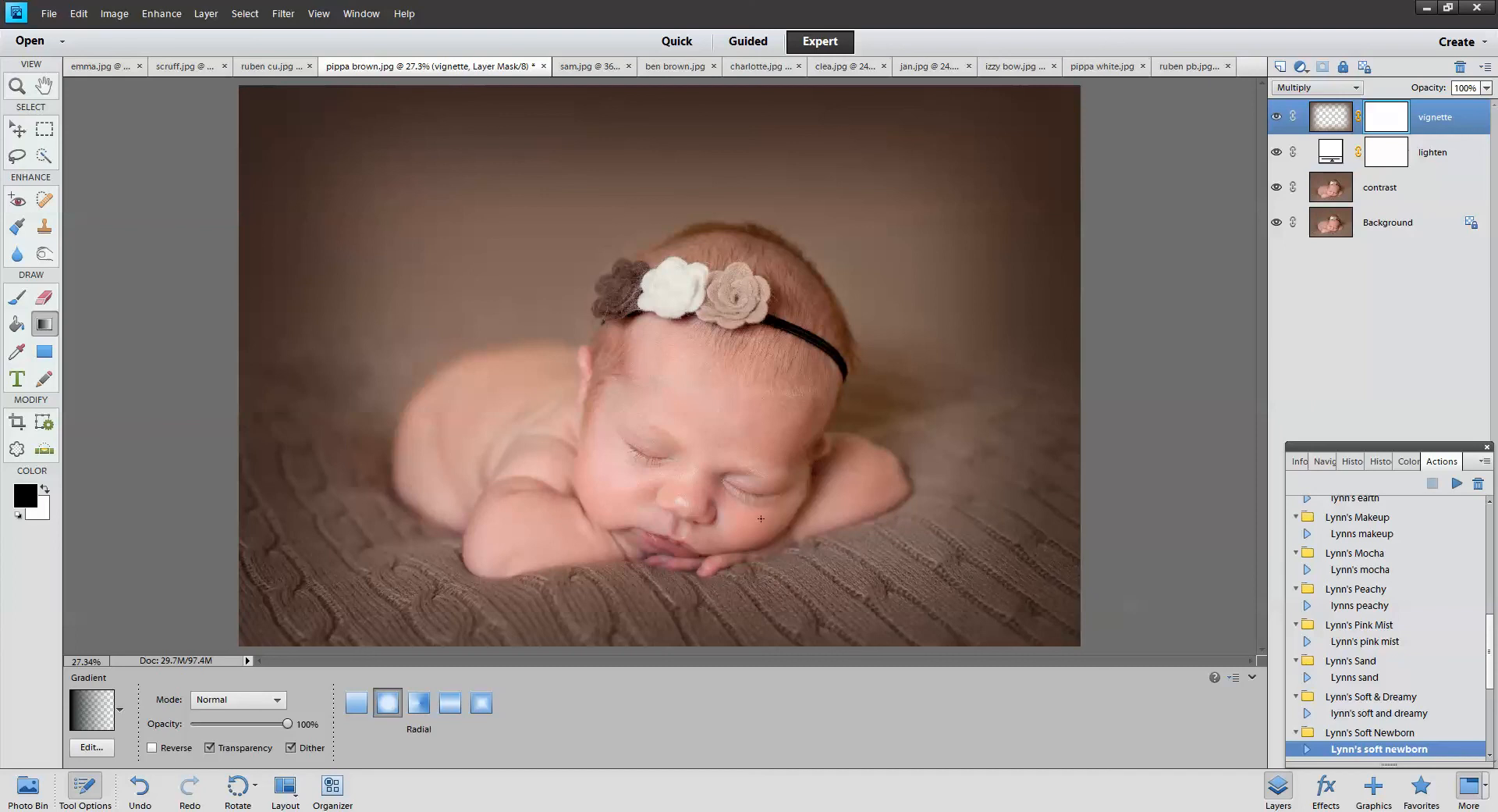
{"action": "left_click", "coordinate": [1277, 153]}
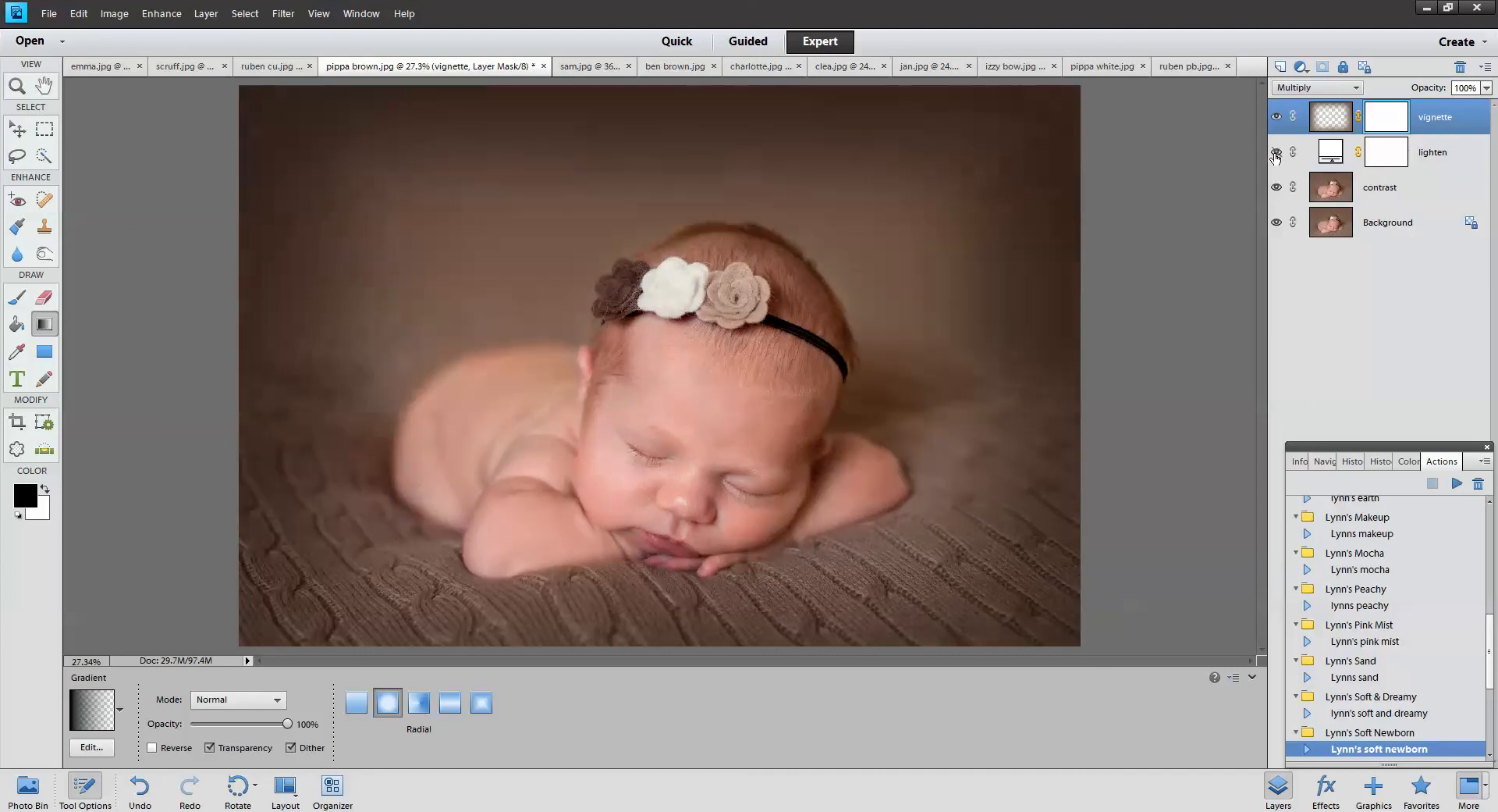
{"action": "left_click", "coordinate": [1277, 153]}
{"action": "left_click", "coordinate": [1276, 117]}
{"action": "left_click", "coordinate": [1276, 117]}
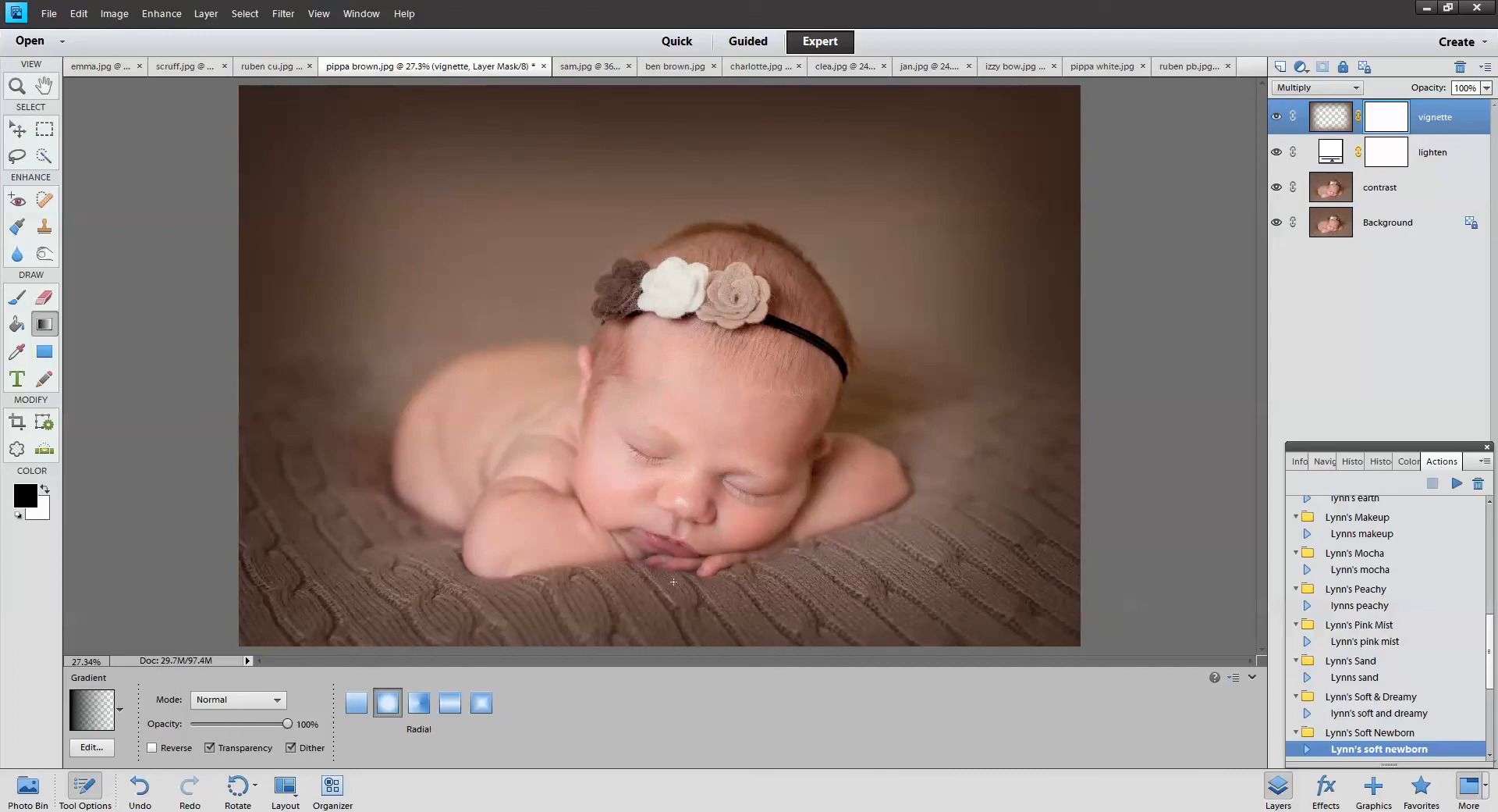
{"action": "left_click", "coordinate": [1277, 117]}
{"action": "left_click", "coordinate": [1277, 117]}
{"action": "left_click", "coordinate": [19, 304]}
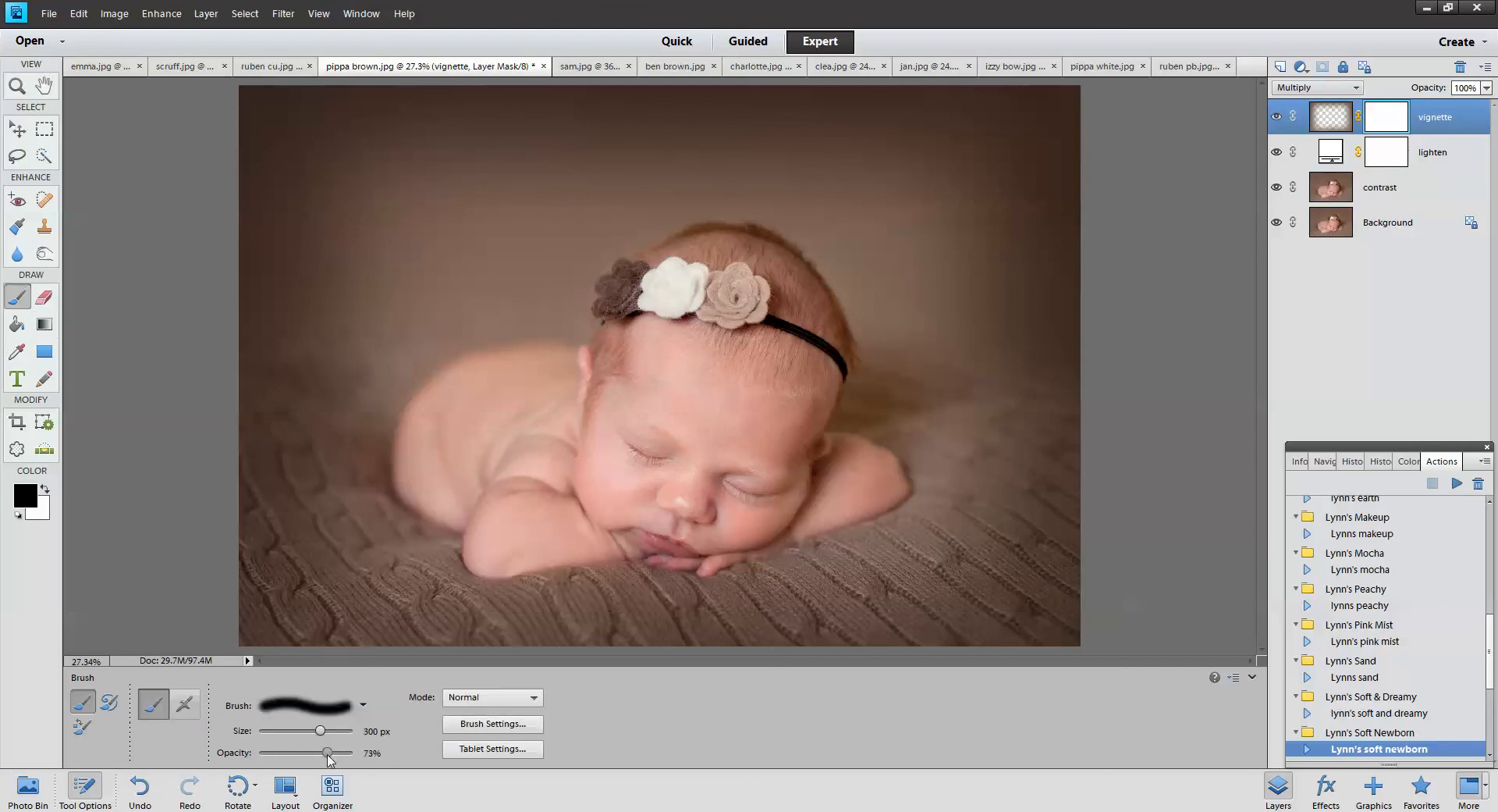
With a large brush at 71% opacity, mask the vignette off the baby's face
{"action": "left_click_drag", "start_coordinate": [327, 754], "coordinate": [325, 753]}
{"action": "key", "text": "bracketright"}
{"action": "key", "text": "bracketright"}
{"action": "key", "text": "bracketright"}
{"action": "key", "text": "bracketright"}
{"action": "key", "text": "bracketright"}
{"action": "key", "text": "bracketright"}
{"action": "key", "text": "bracketright"}
{"action": "key", "text": "bracketright"}
{"action": "key", "text": "bracketright"}
{"action": "key", "text": "bracketright"}
{"action": "key", "text": "bracketright"}
{"action": "key", "text": "bracketright"}
{"action": "key", "text": "bracketright"}
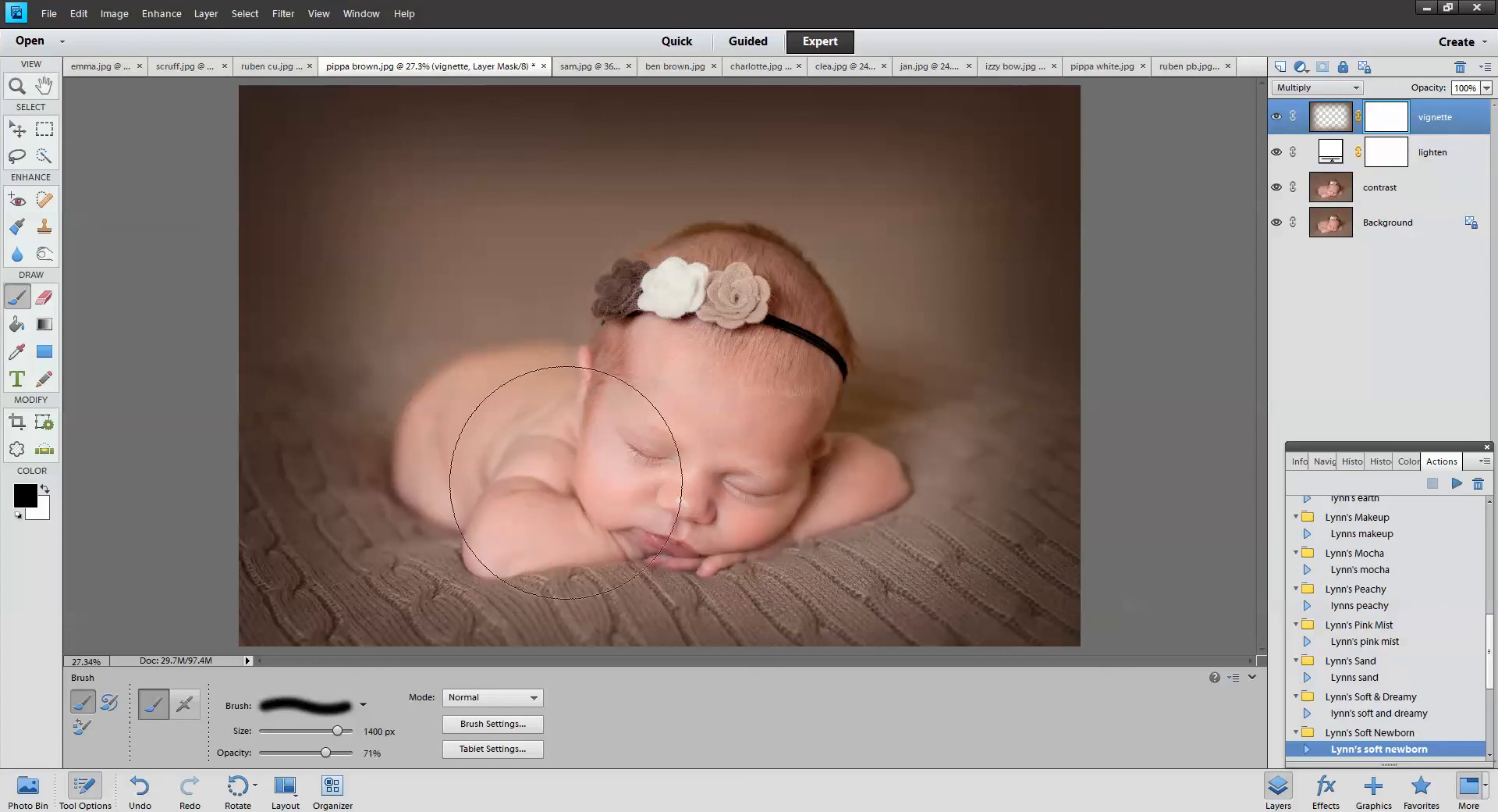
{"action": "mouse_move", "coordinate": [681, 447]}
{"action": "left_mouse_down"}
{"action": "mouse_move", "coordinate": [726, 468]}
{"action": "mouse_move", "coordinate": [499, 406]}
{"action": "left_mouse_up"}
{"action": "left_click", "coordinate": [1277, 117]}
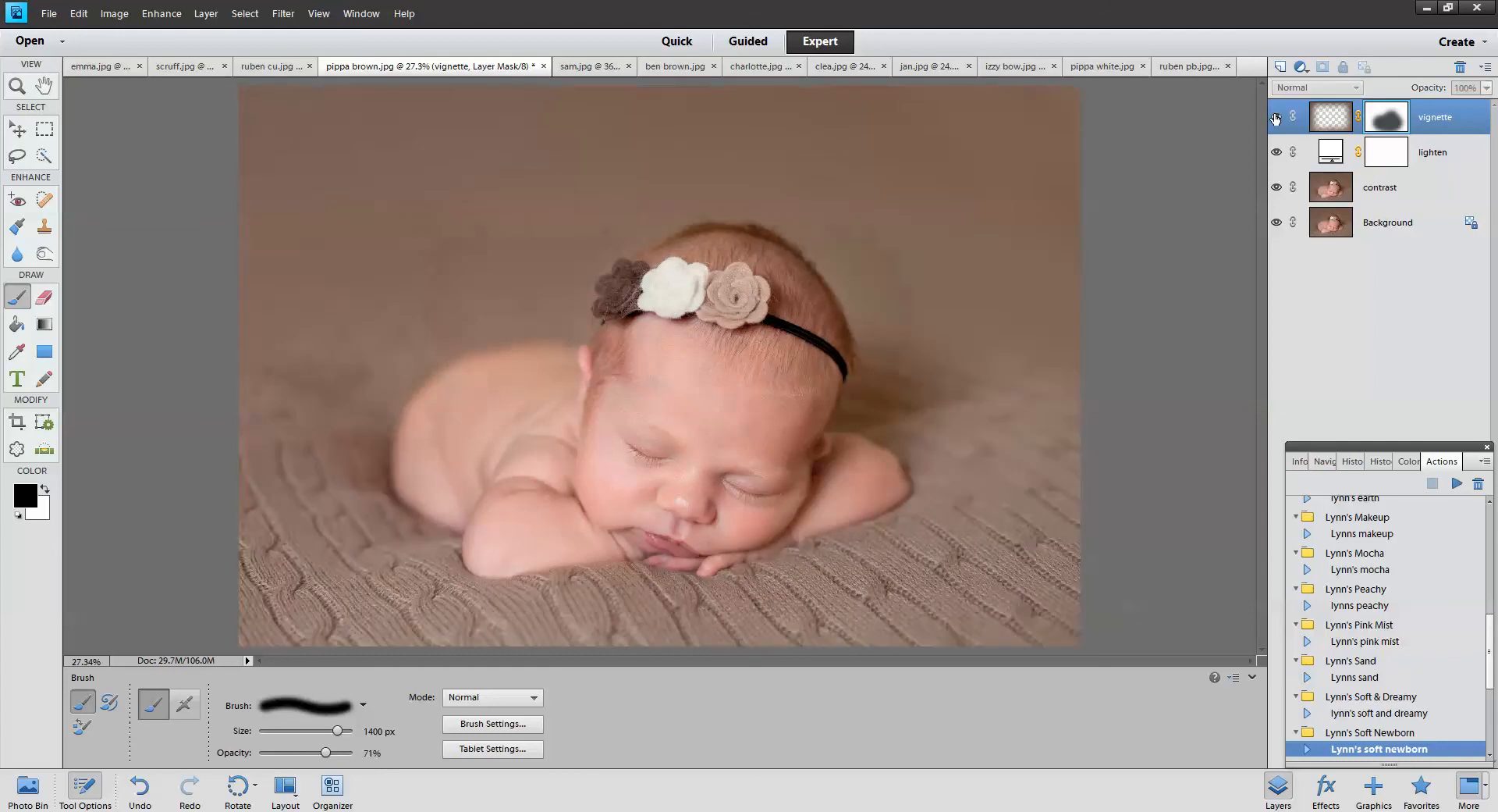
{"action": "left_click", "coordinate": [1276, 117]}
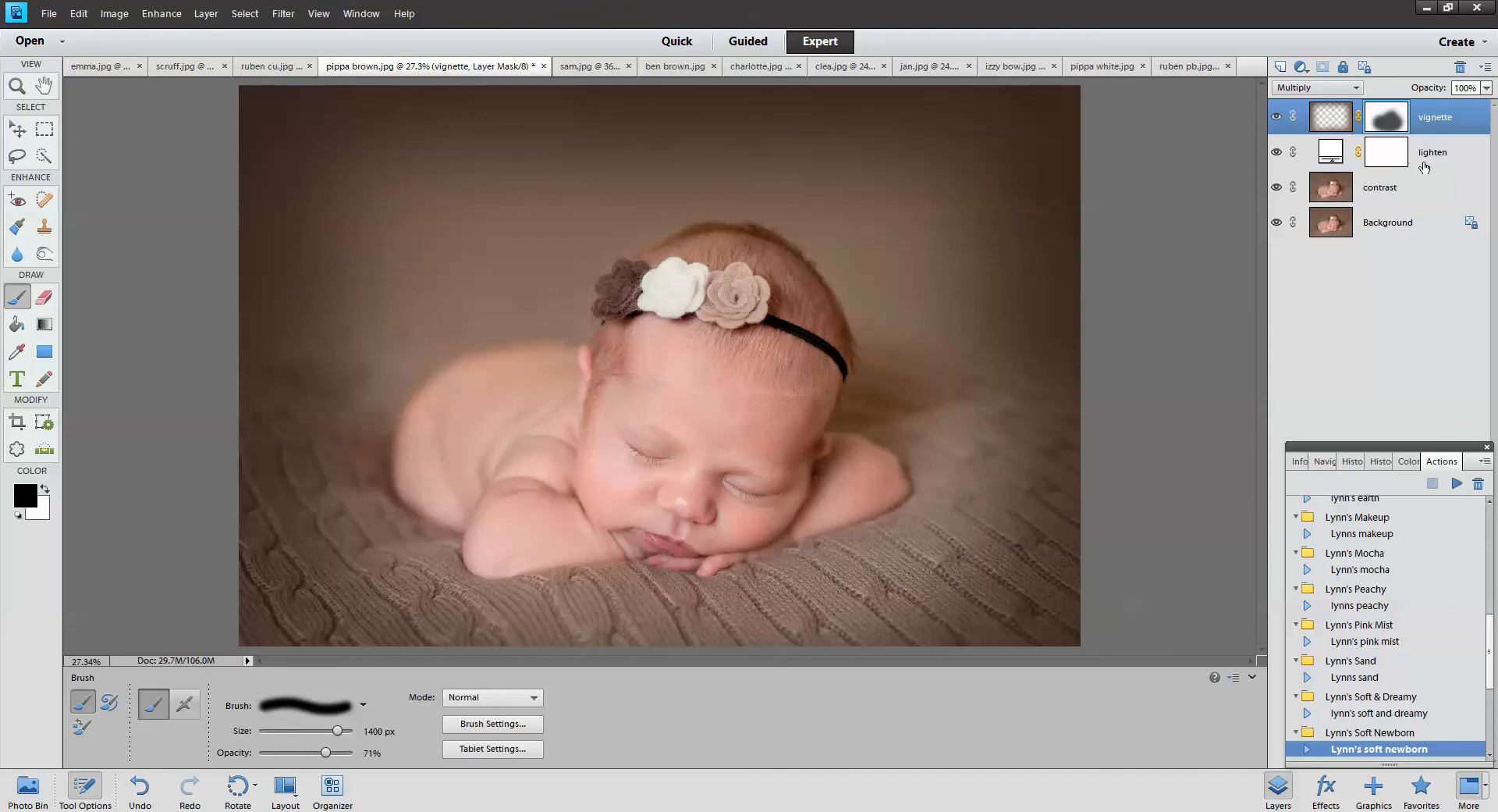
Lower the vignette layer's opacity to 68% and toggle it to compare
{"action": "left_click", "coordinate": [1487, 88]}
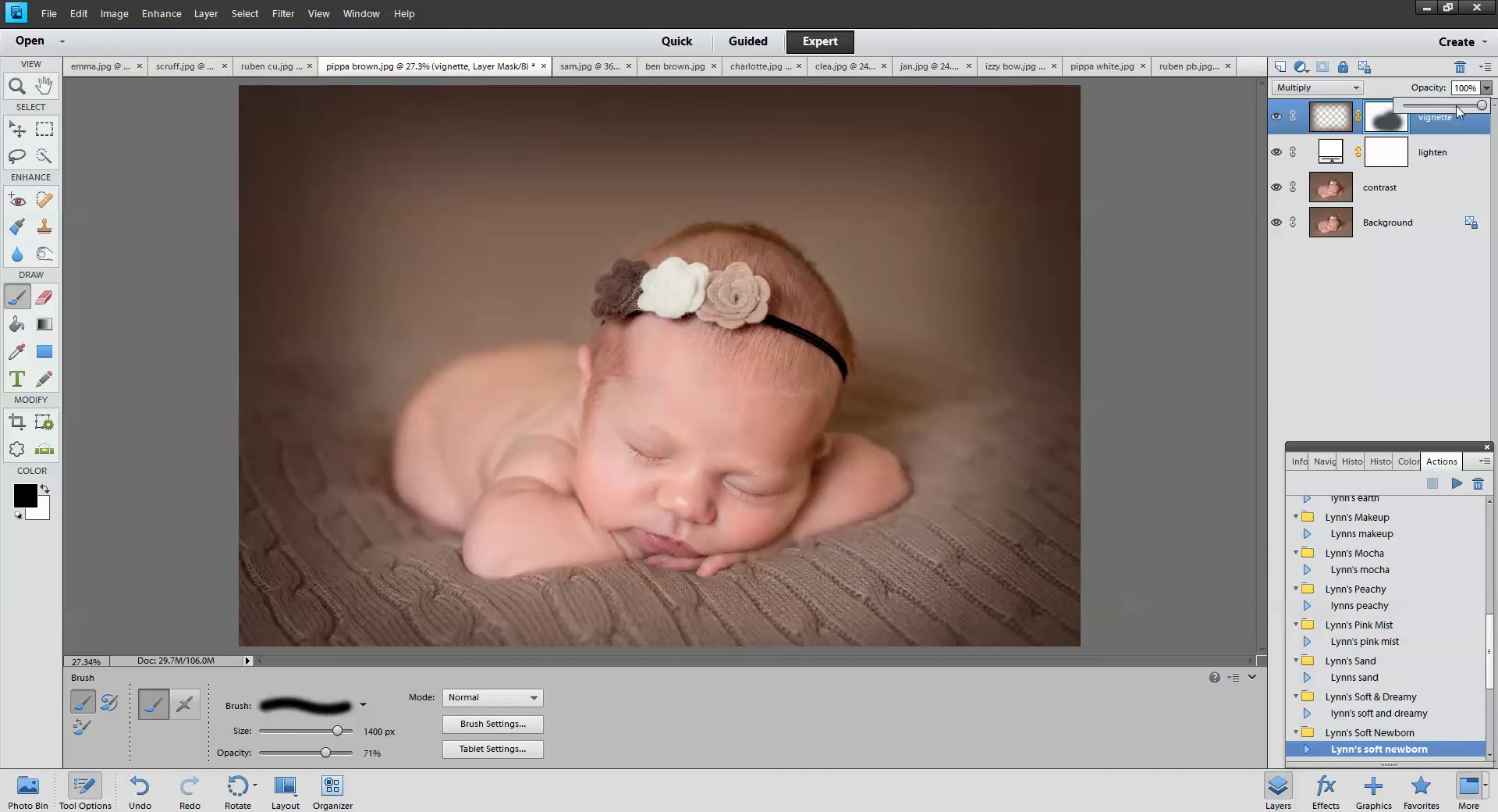
{"action": "left_click", "coordinate": [1457, 106]}
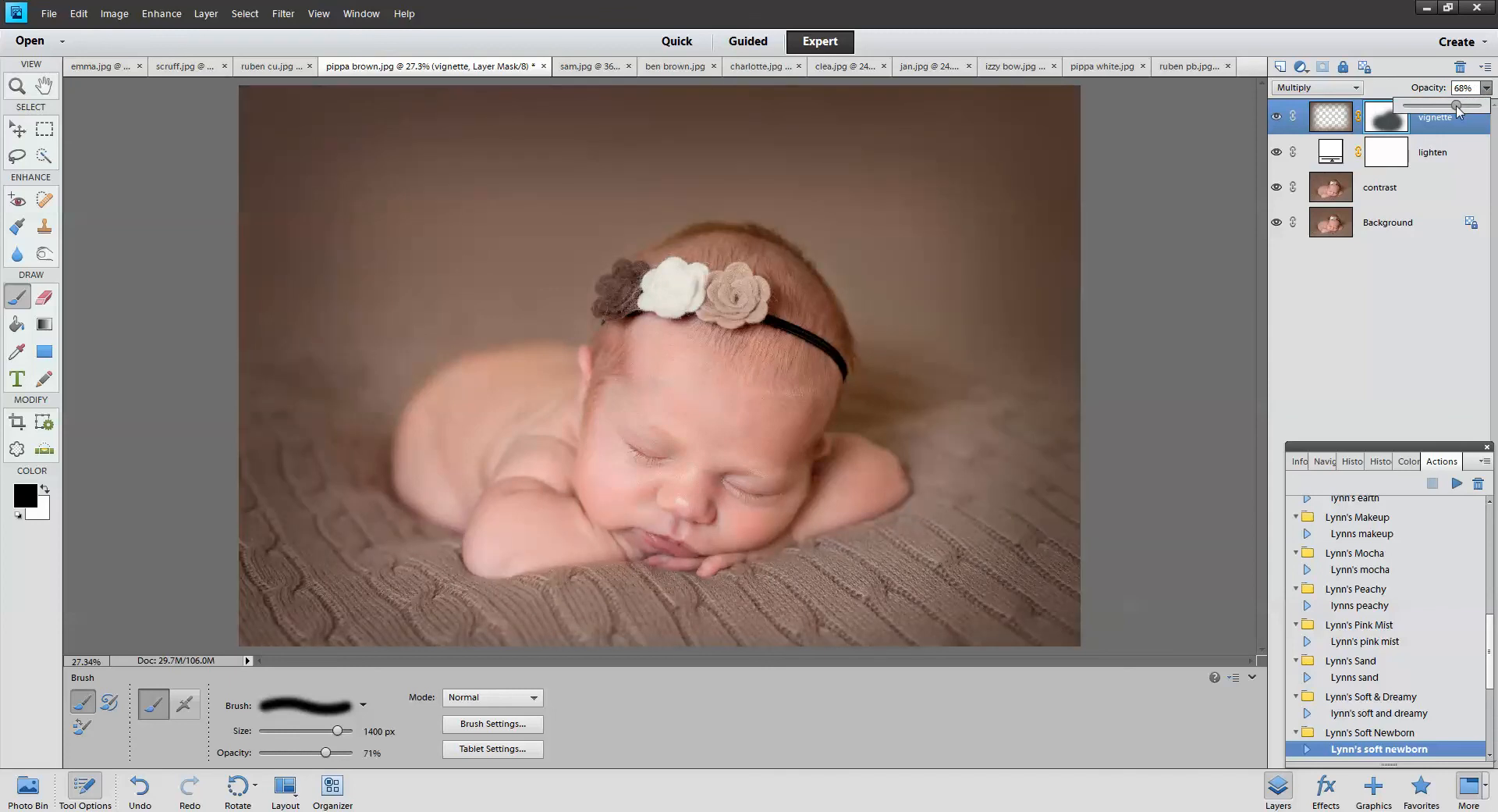
{"action": "left_click_drag", "start_coordinate": [1278, 118], "coordinate": [1280, 150]}
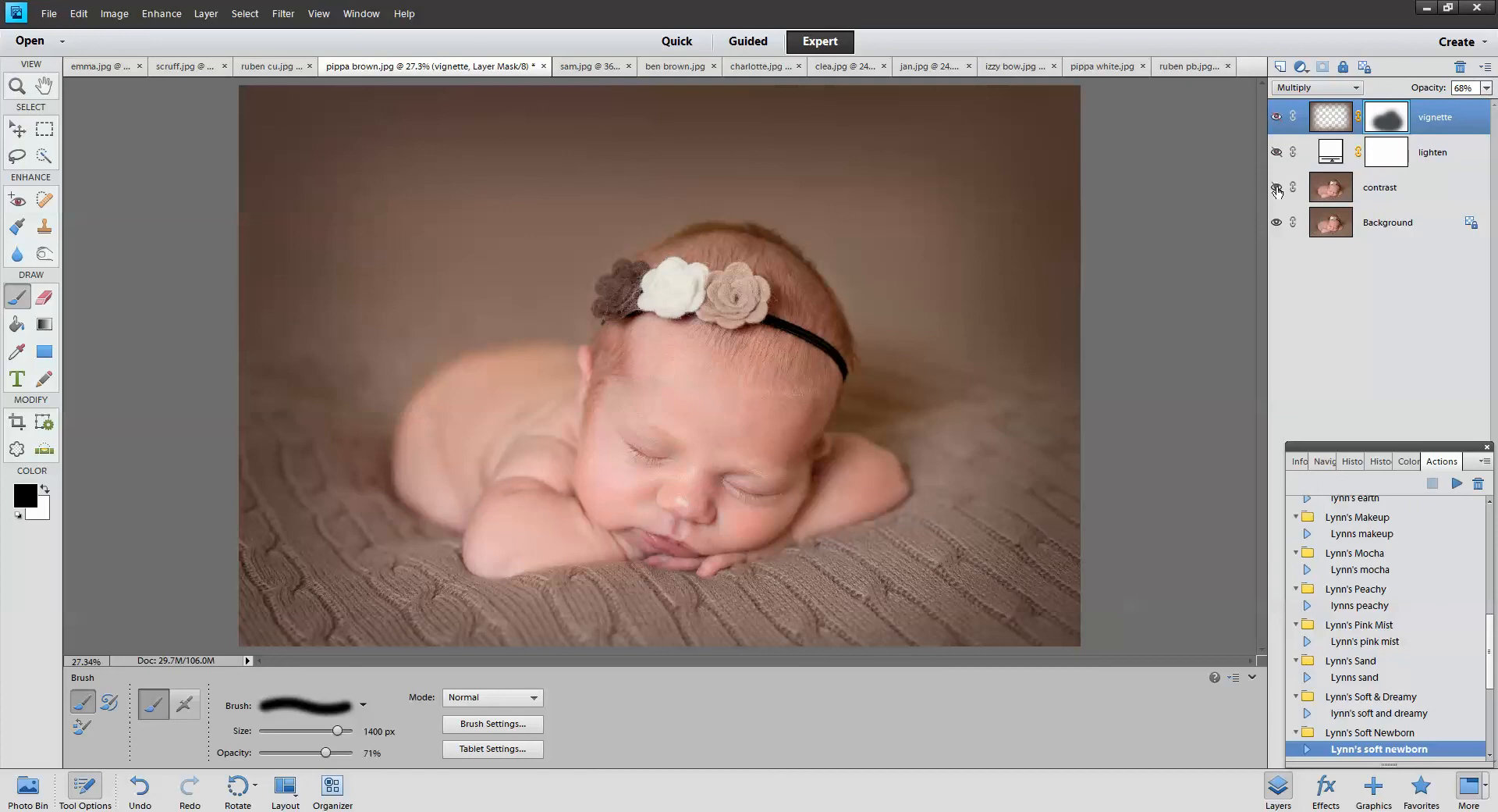
{"action": "left_click", "coordinate": [1277, 119]}
{"action": "scroll", "coordinate": [1432, 745], "scroll_direction": "down", "scroll_amount": 4}
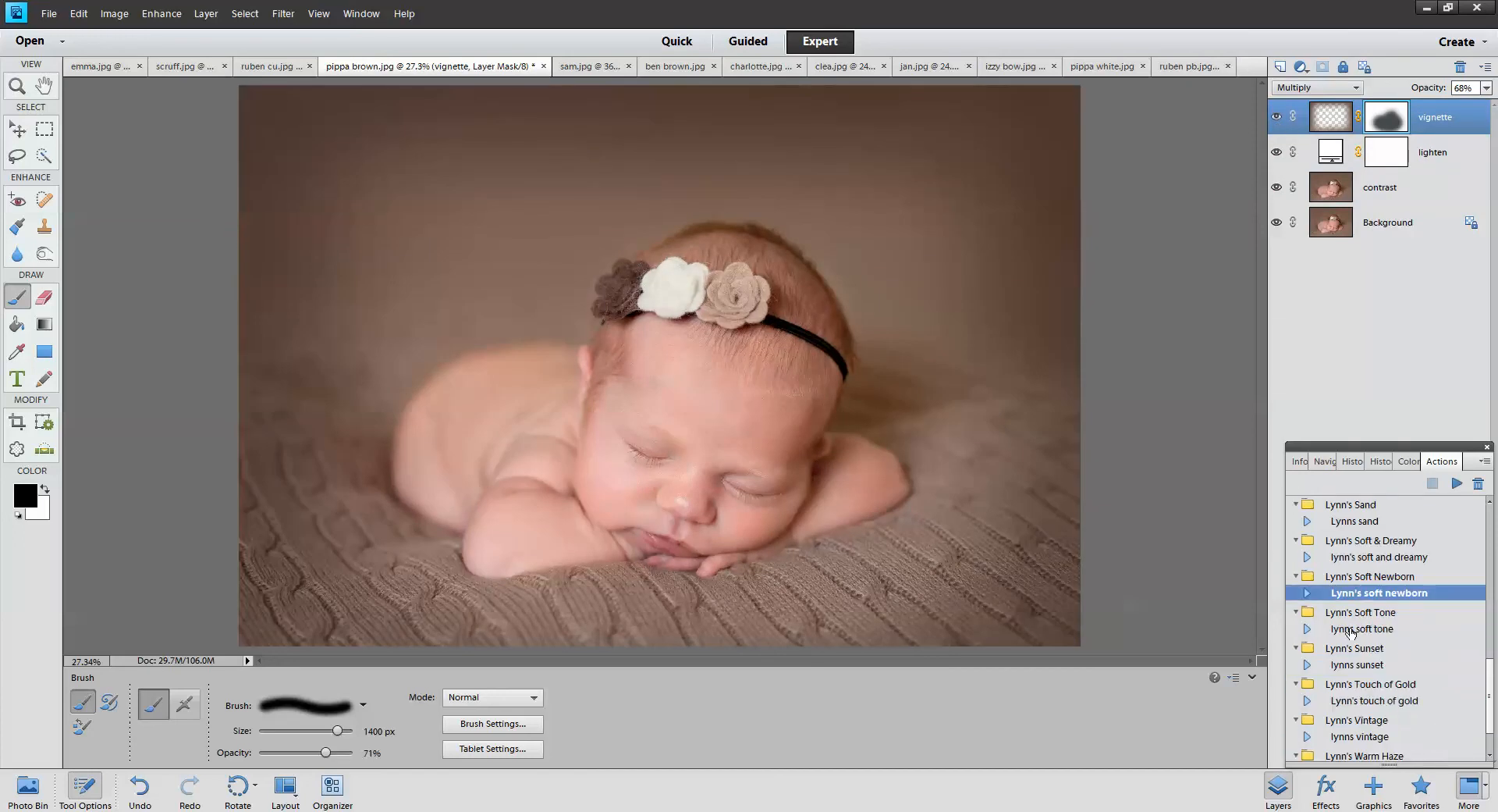
Select Lynn's Soft Tone and delete the four existing adjustment layers on clea.jpg
{"action": "left_click", "coordinate": [1351, 631]}
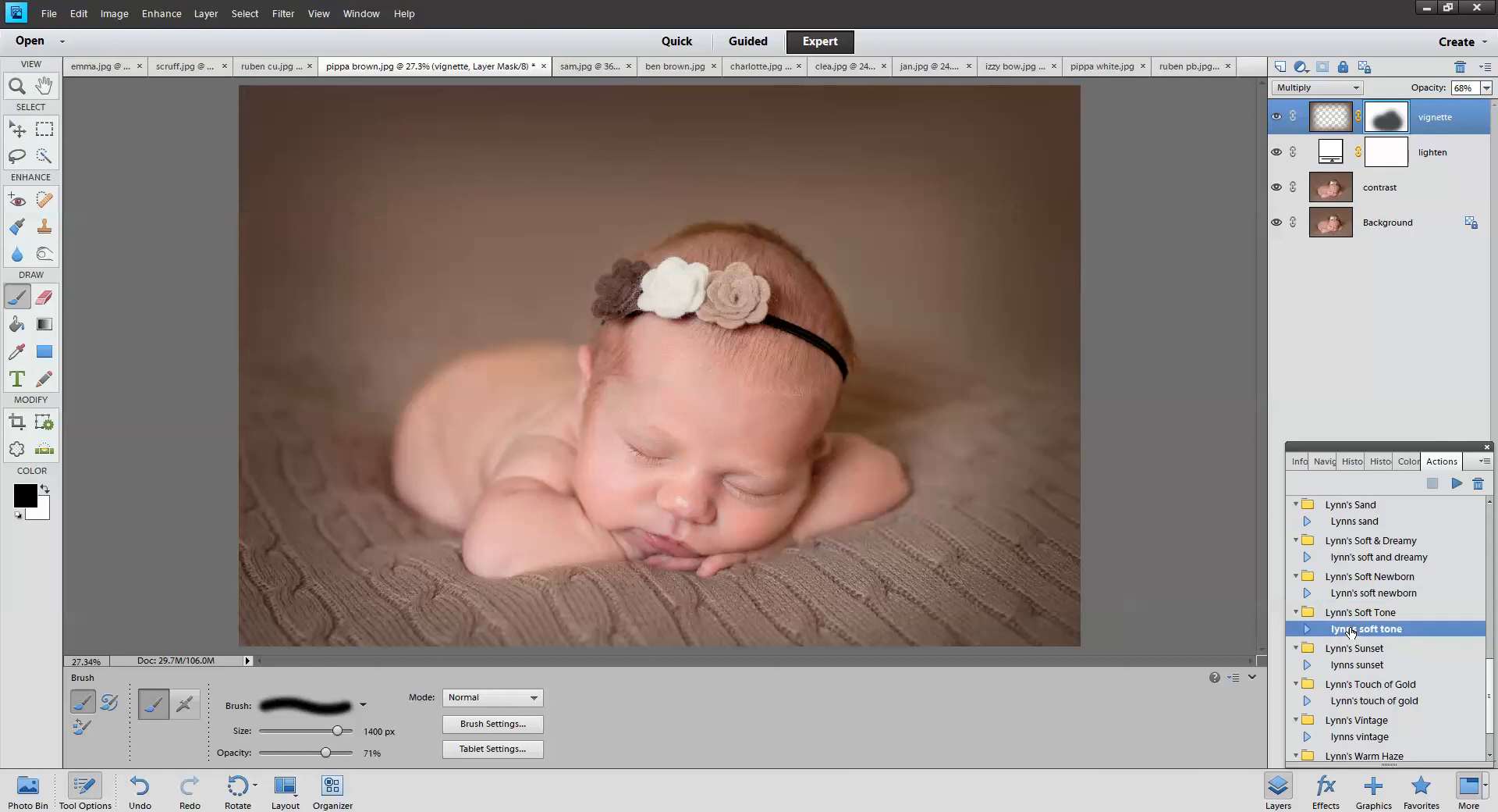
{"action": "left_click", "coordinate": [835, 68]}
{"action": "left_click", "coordinate": [1449, 123], "text": "shift"}
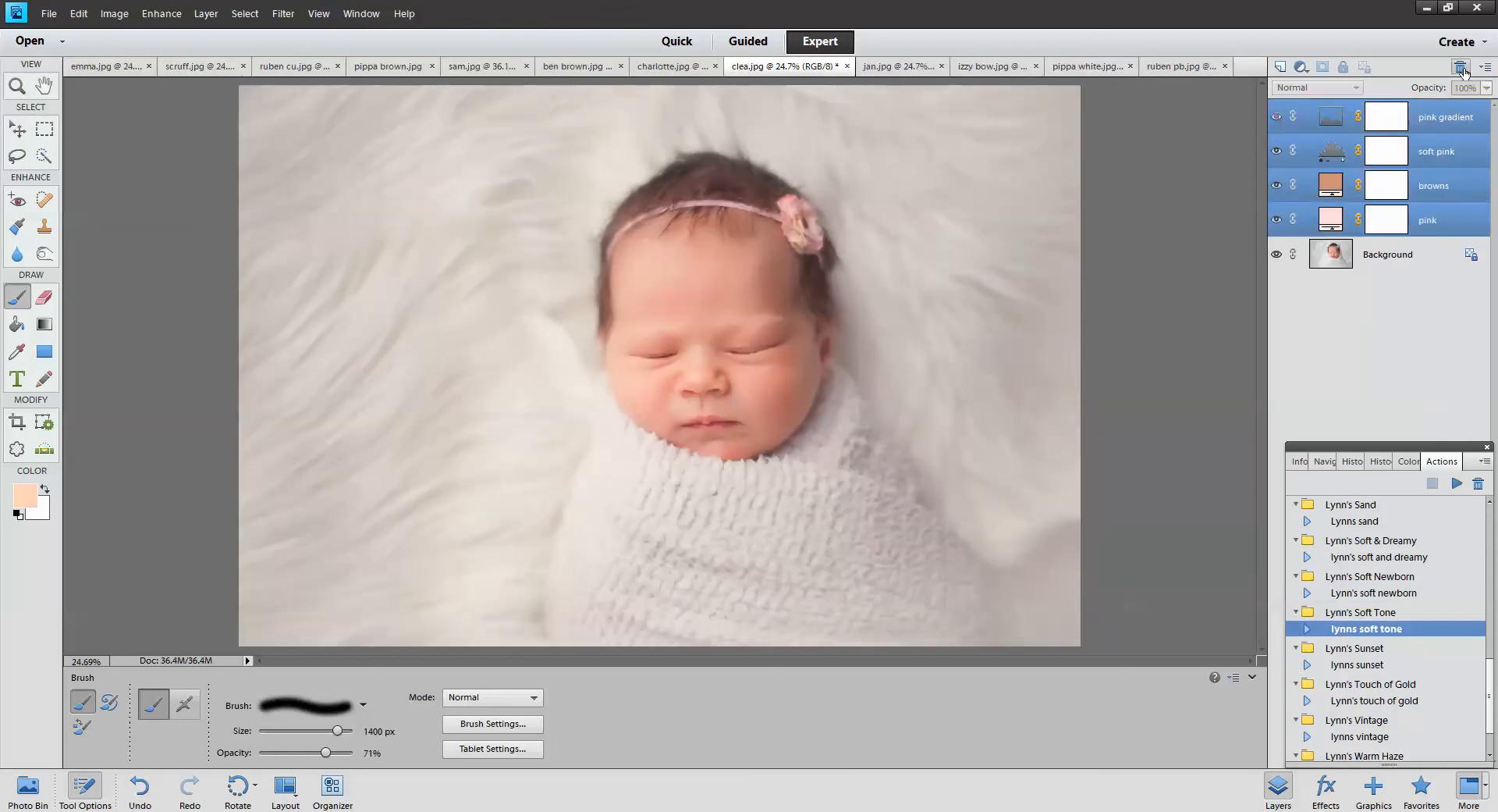
{"action": "left_click", "coordinate": [1461, 69]}
{"action": "left_click", "coordinate": [712, 306]}
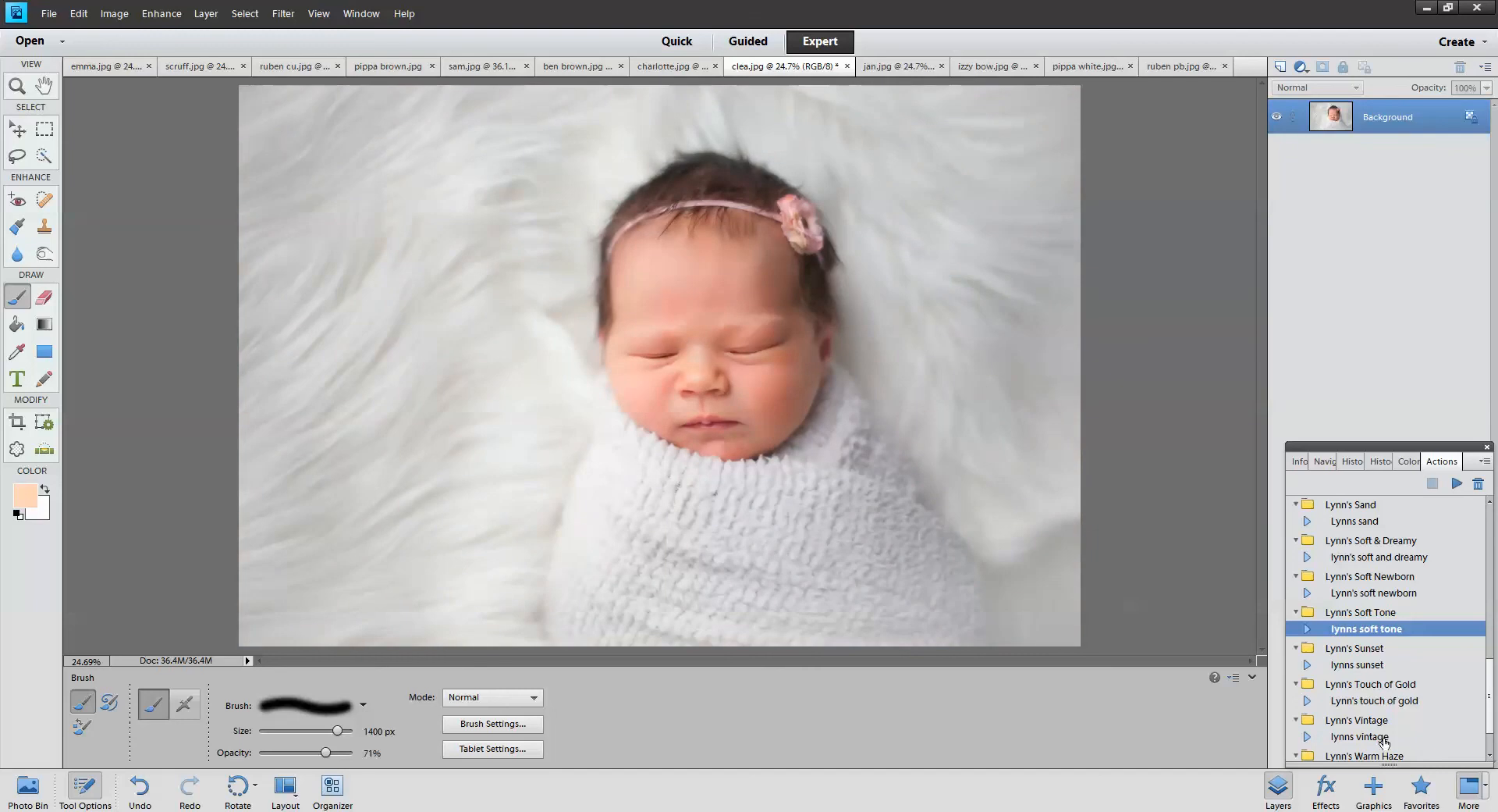
Run Lynn's Soft Tone on clea.jpg, compare its warm it up and soft tones layers
{"action": "left_click", "coordinate": [1453, 484]}
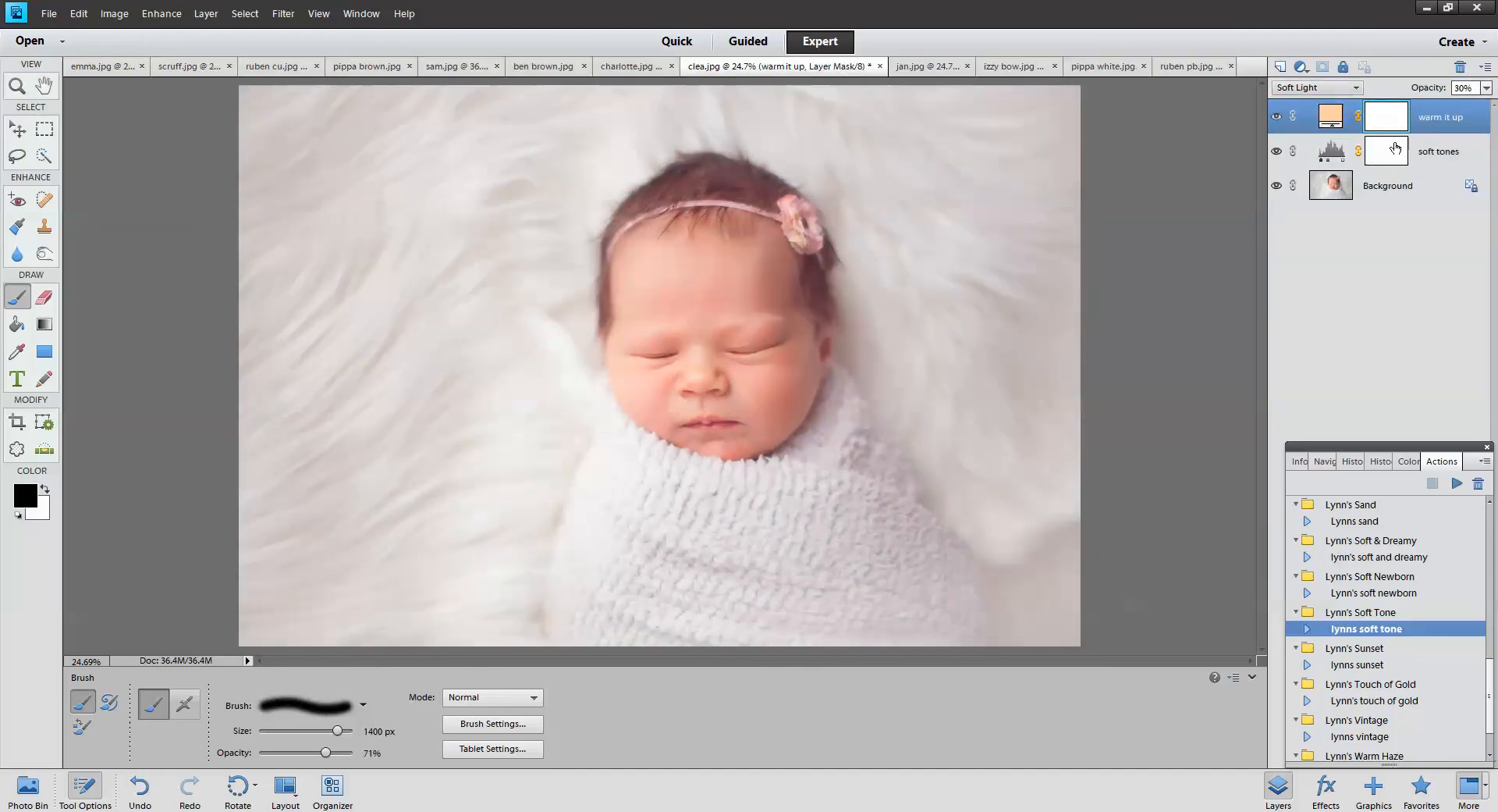
{"action": "left_click", "coordinate": [1276, 117]}
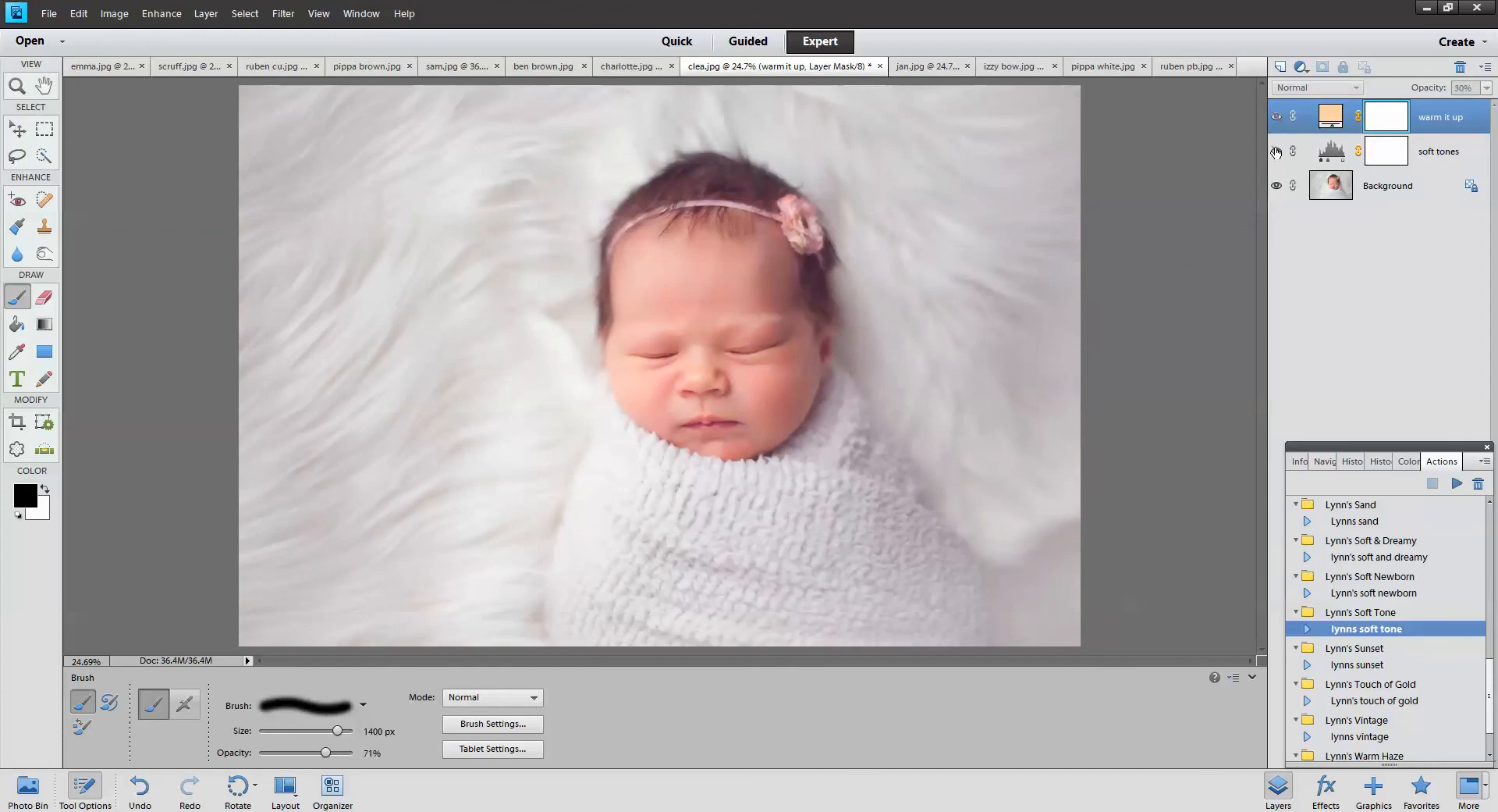
{"action": "left_click", "coordinate": [1276, 153]}
{"action": "left_click", "coordinate": [1277, 118]}
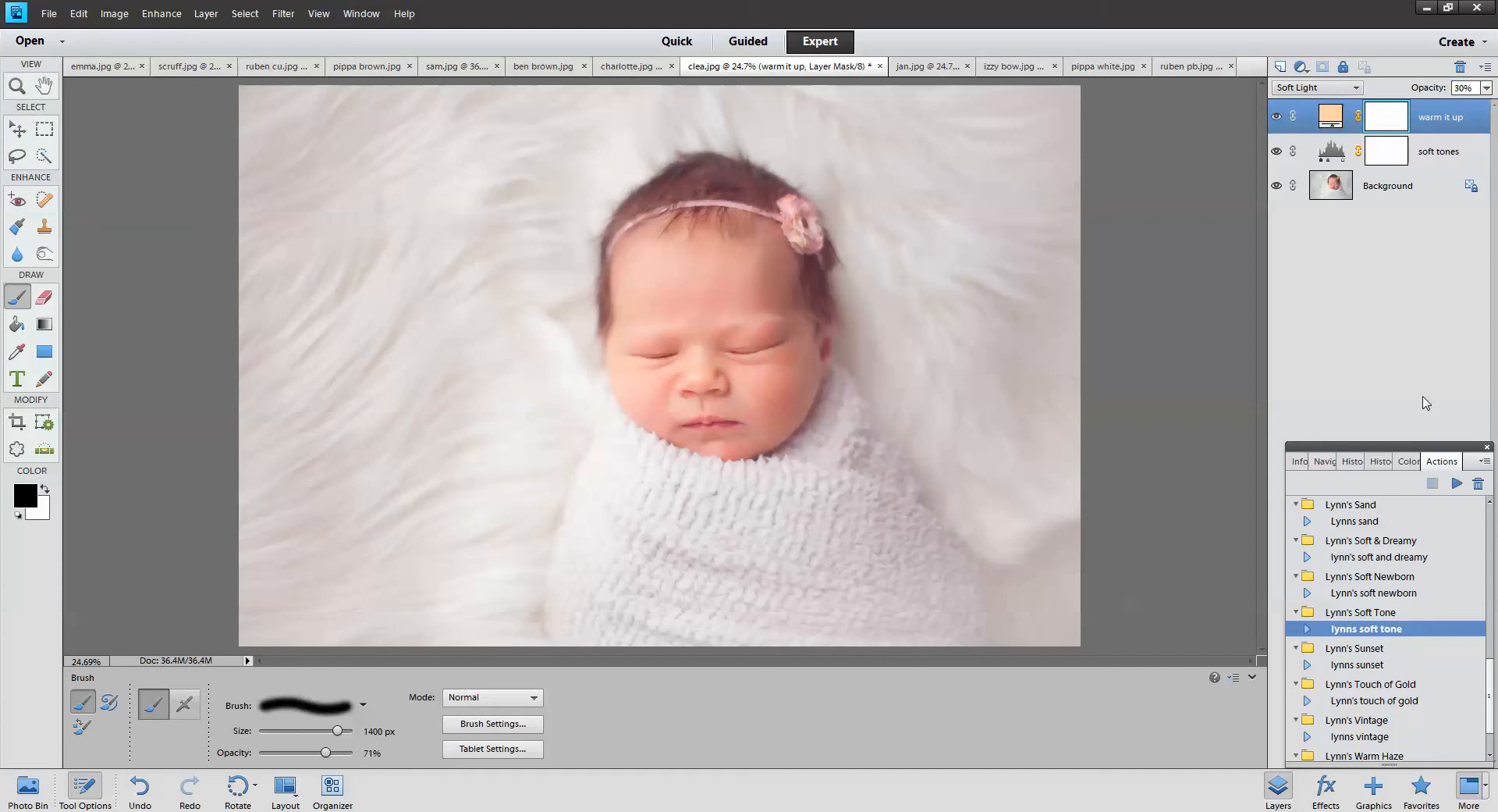
{"action": "left_click", "coordinate": [1372, 667]}
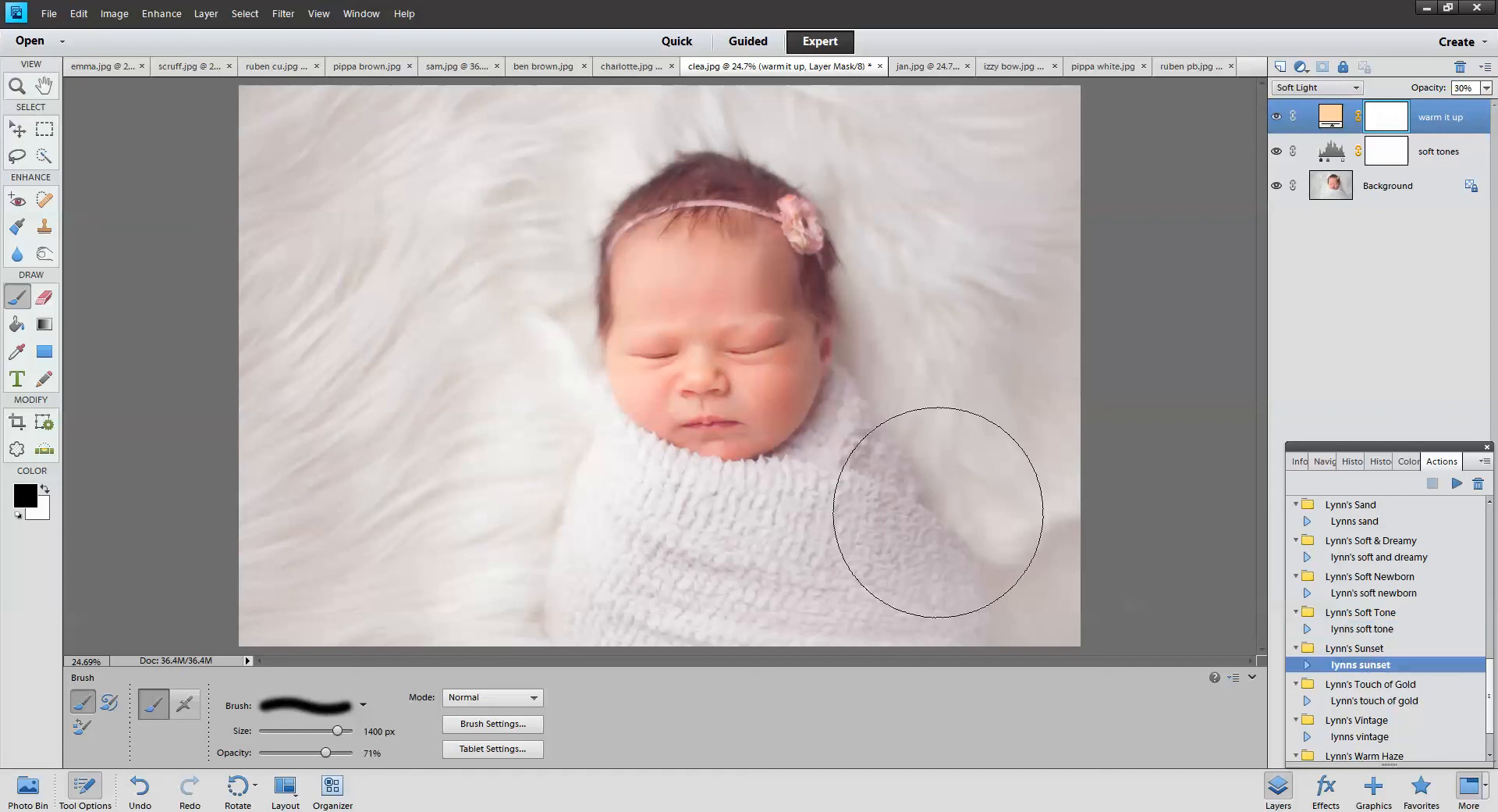
{"action": "left_click", "coordinate": [1190, 67]}
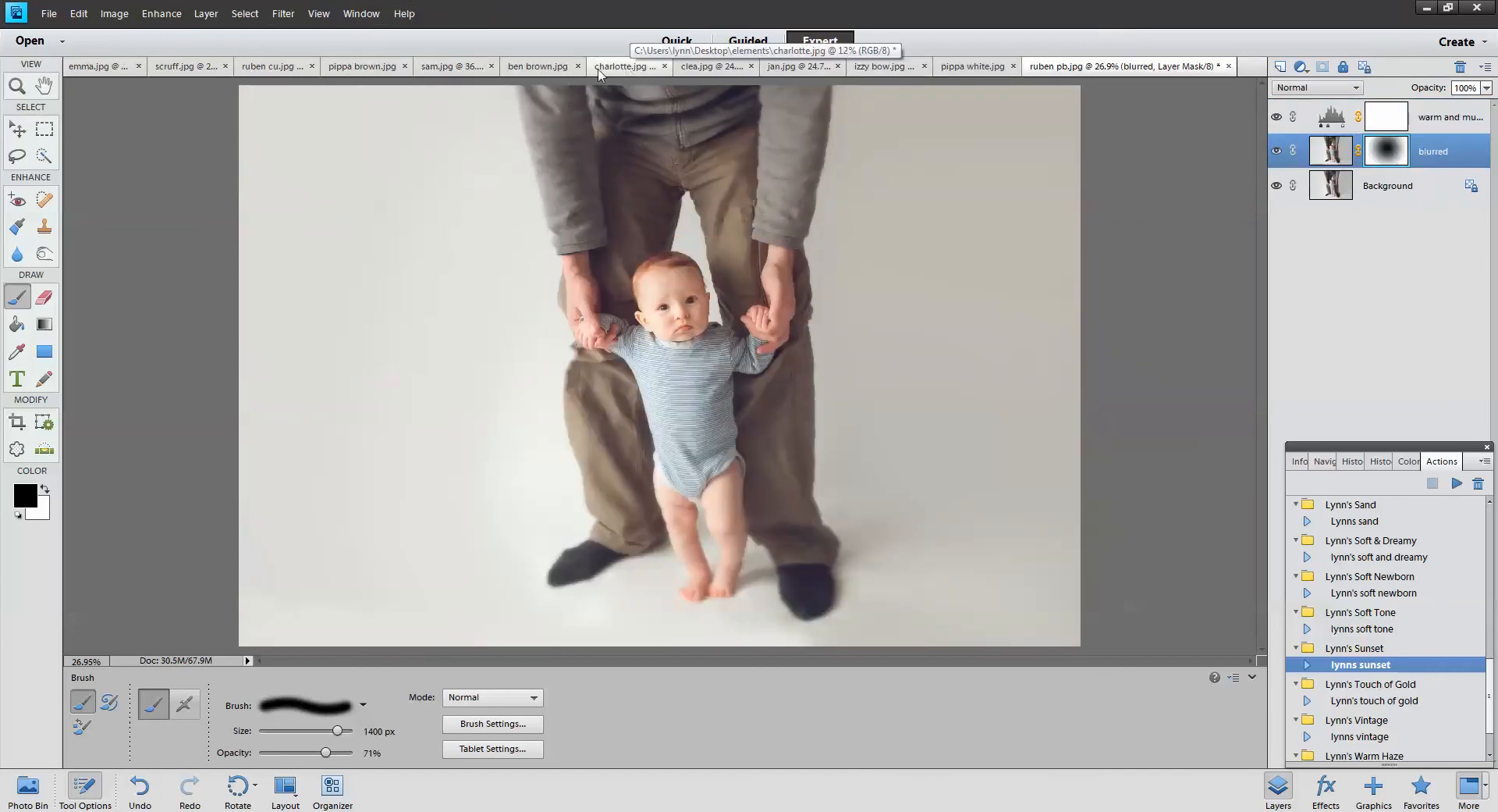
Run lynns sunset on ruben cu.jpg and rotate the sunset gradient fill to a new angle
{"action": "left_click", "coordinate": [273, 69]}
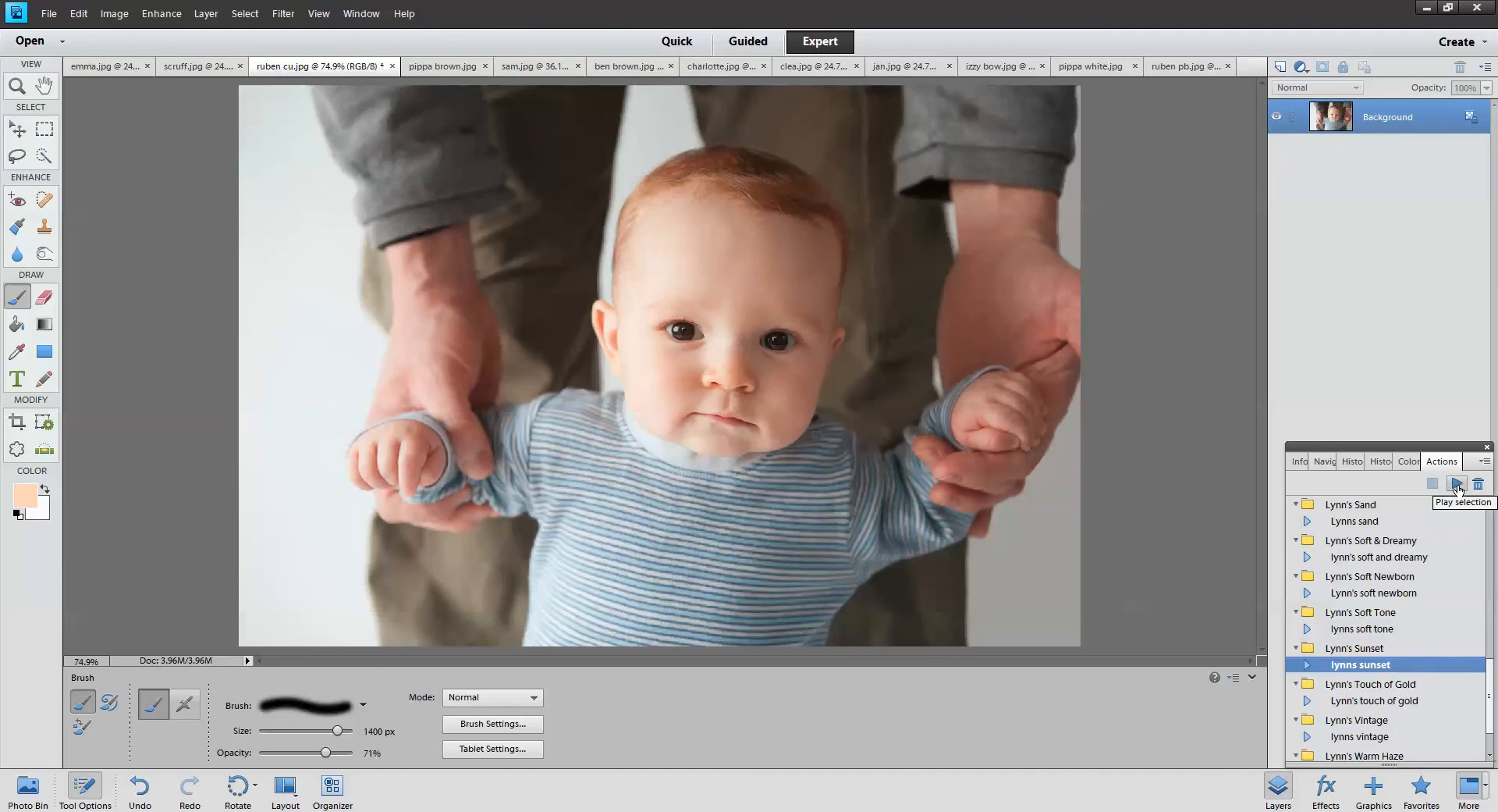
{"action": "left_click", "coordinate": [1457, 484]}
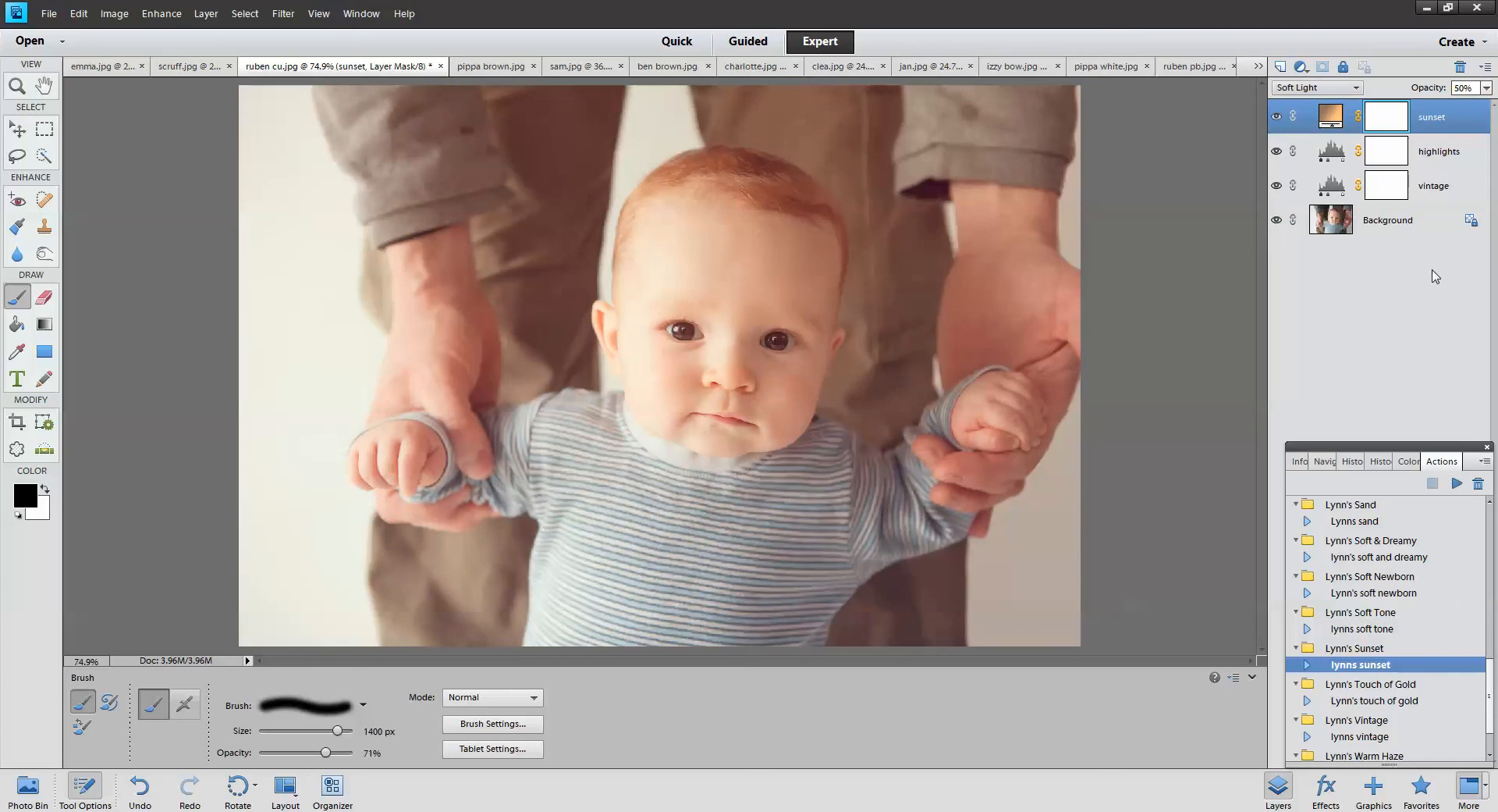
{"action": "double_click", "coordinate": [1332, 116]}
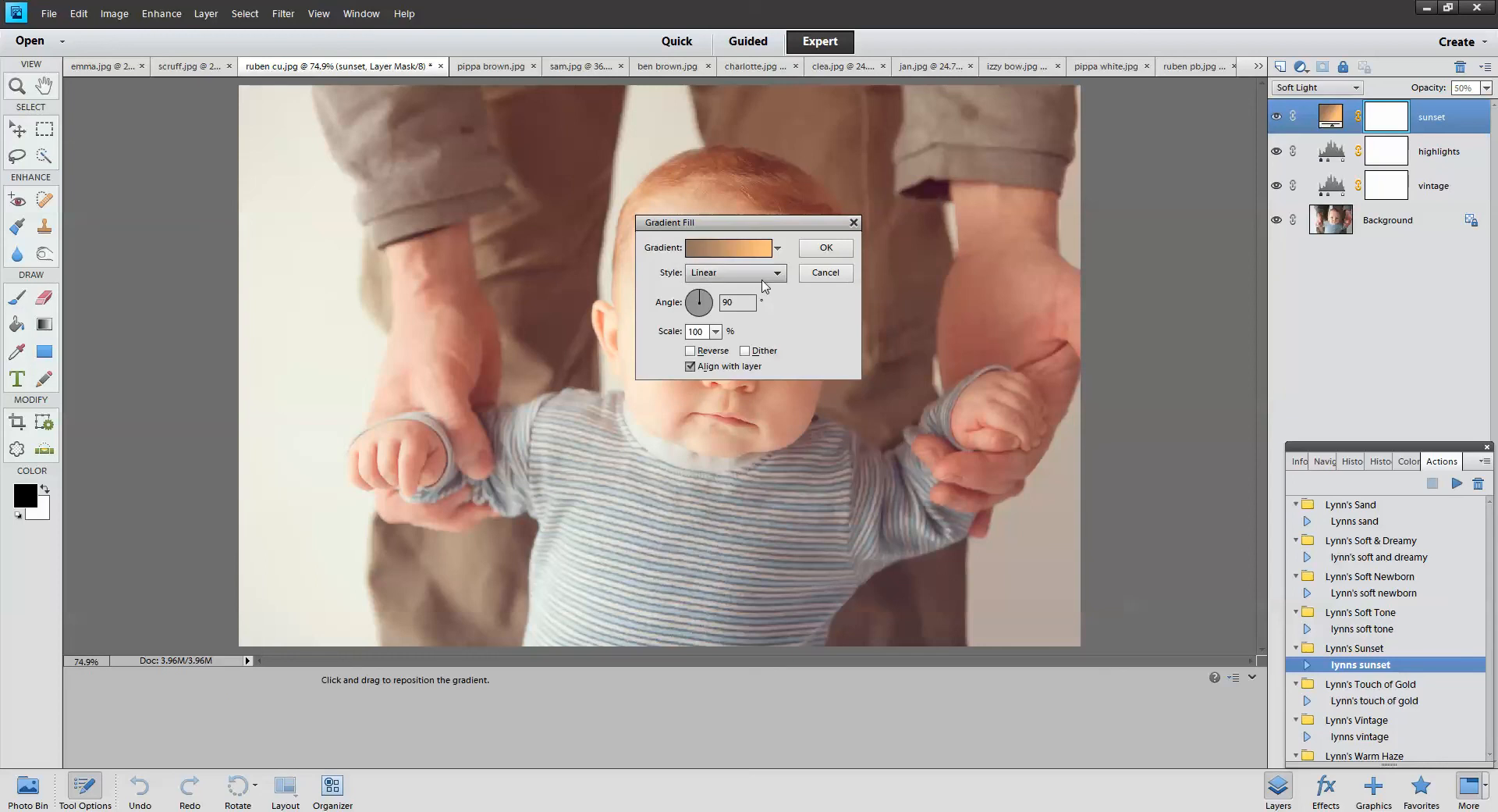
{"action": "left_click", "coordinate": [710, 315]}
{"action": "mouse_move", "coordinate": [710, 314]}
{"action": "left_mouse_down"}
{"action": "mouse_move", "coordinate": [690, 298]}
{"action": "mouse_move", "coordinate": [707, 294]}
{"action": "mouse_move", "coordinate": [690, 311]}
{"action": "left_mouse_up"}
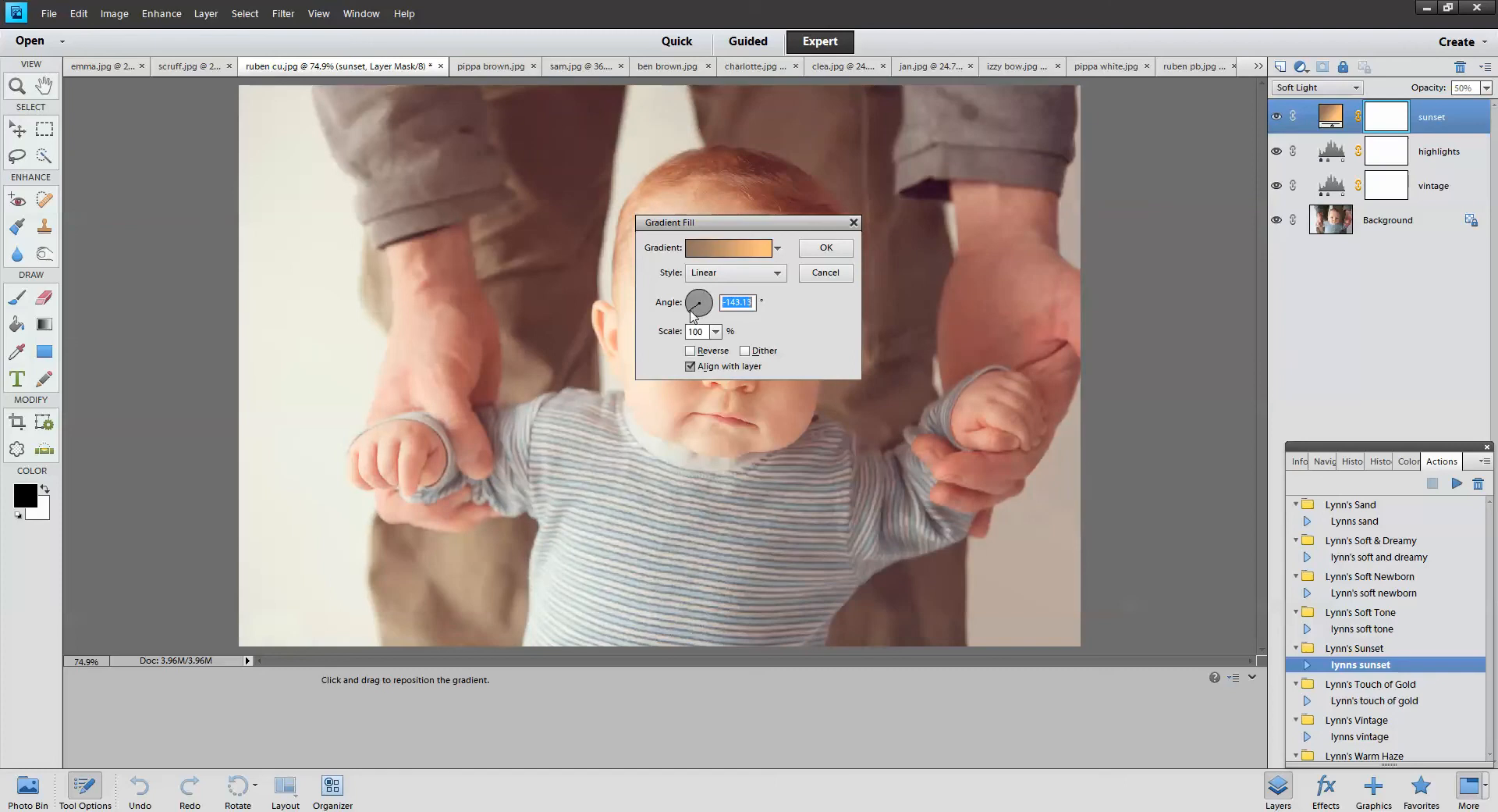
{"action": "left_click", "coordinate": [826, 247]}
{"action": "key", "text": "b"}
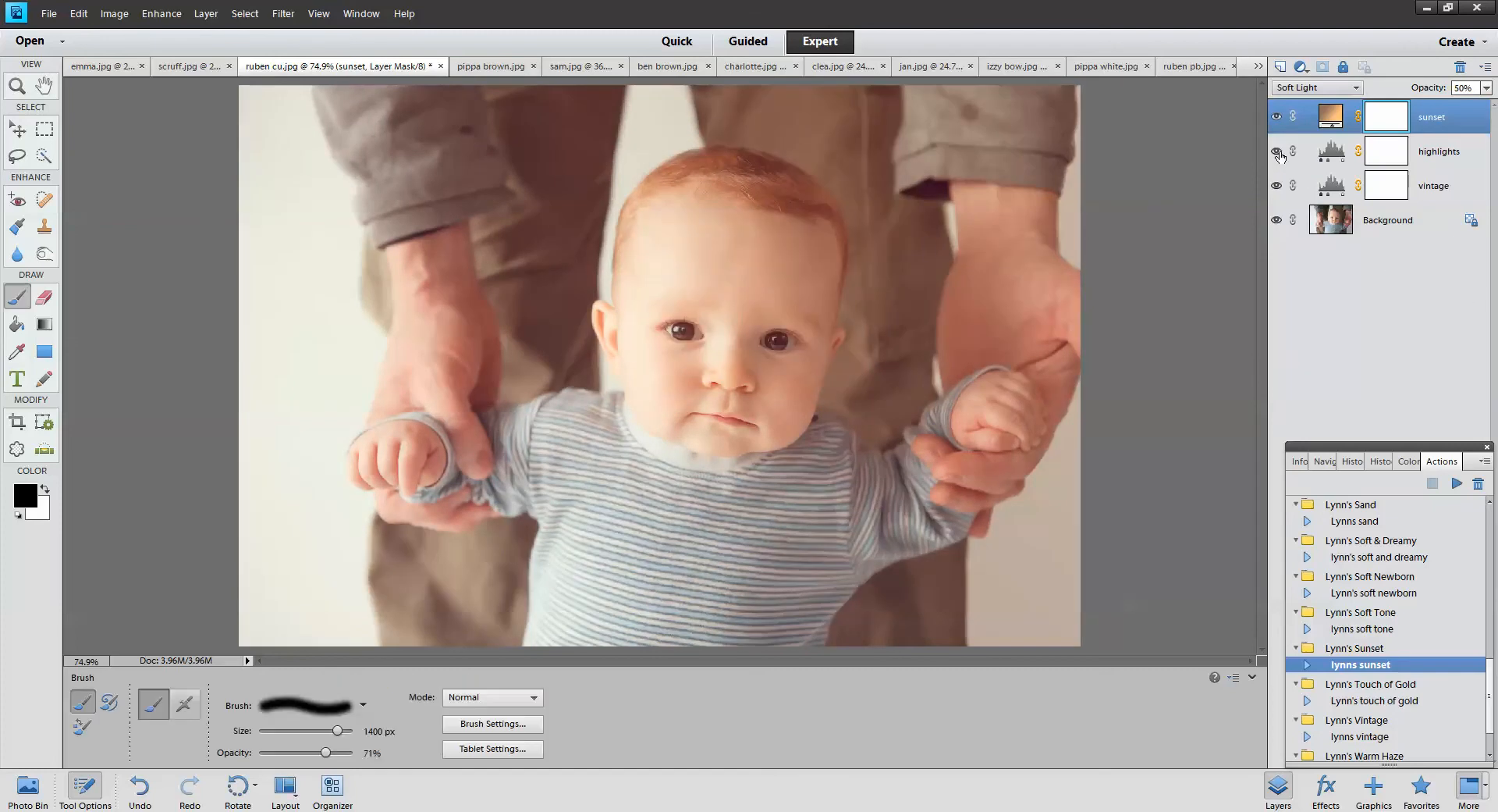
Select the highlights and vintage layers, then pick Lynn's touch of gold for charlotte.jpg
{"action": "left_click", "coordinate": [1443, 160]}
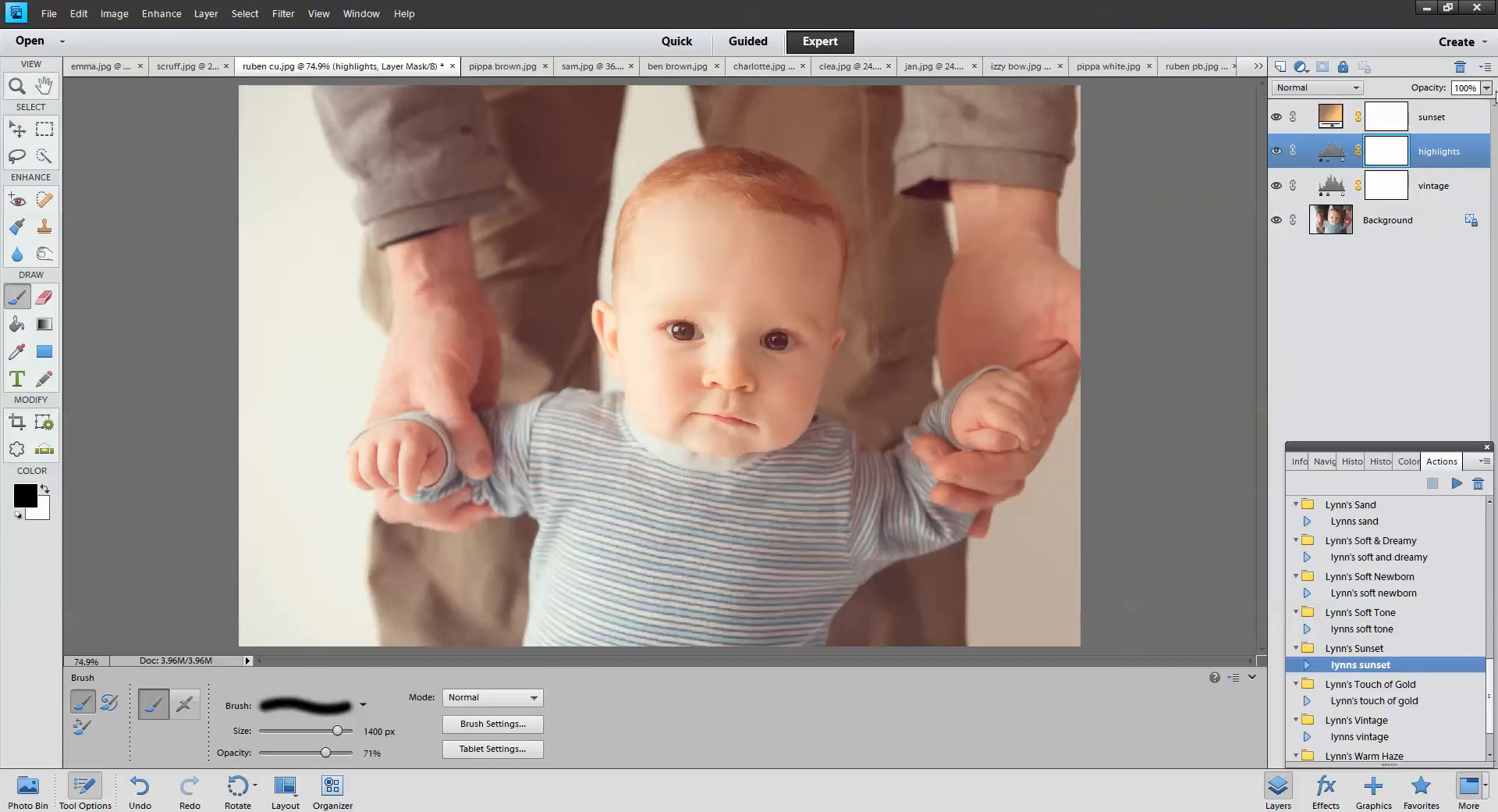
{"action": "key", "text": "alt+bracketleft"}
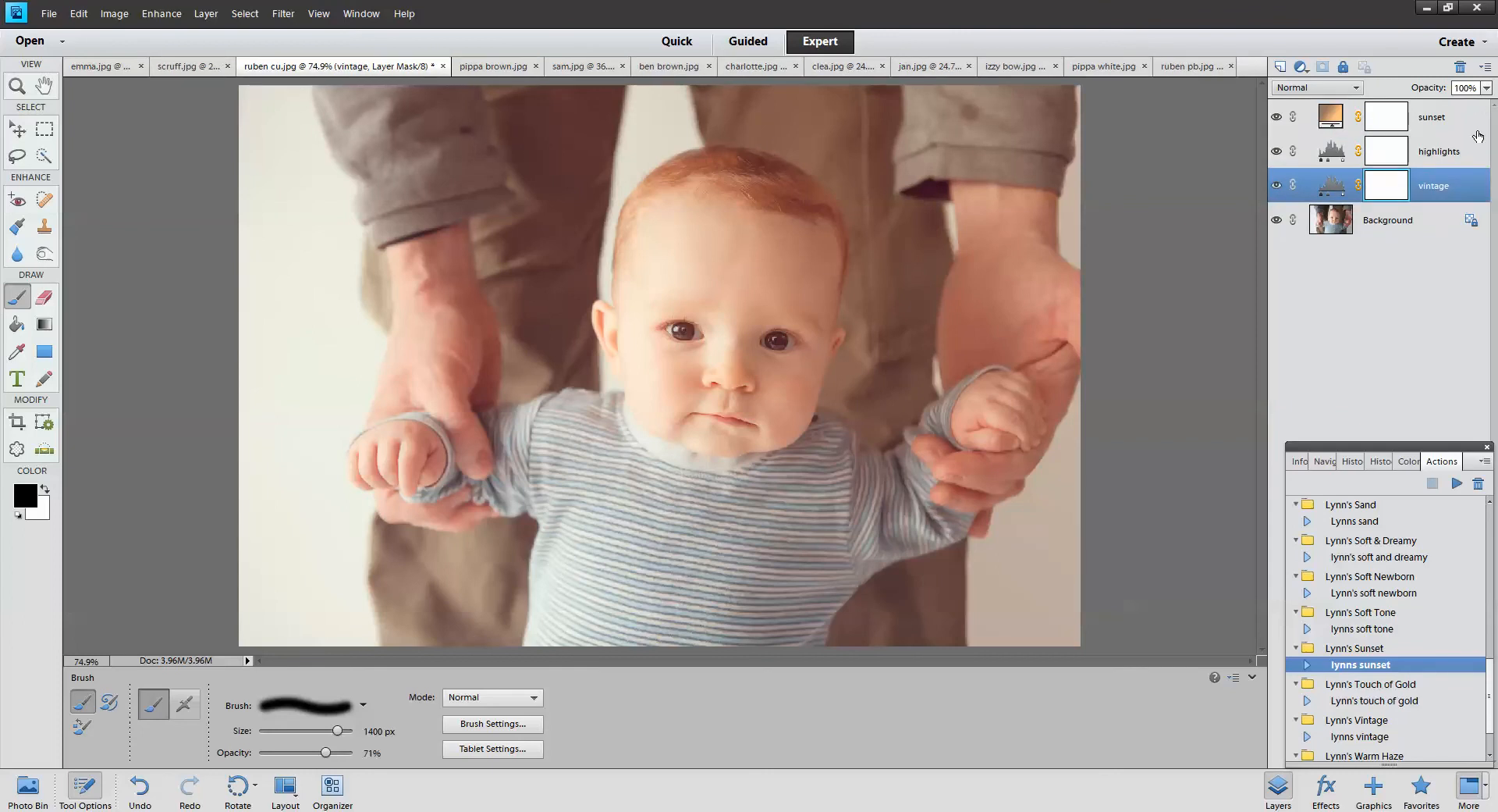
{"action": "left_click", "coordinate": [1410, 702]}
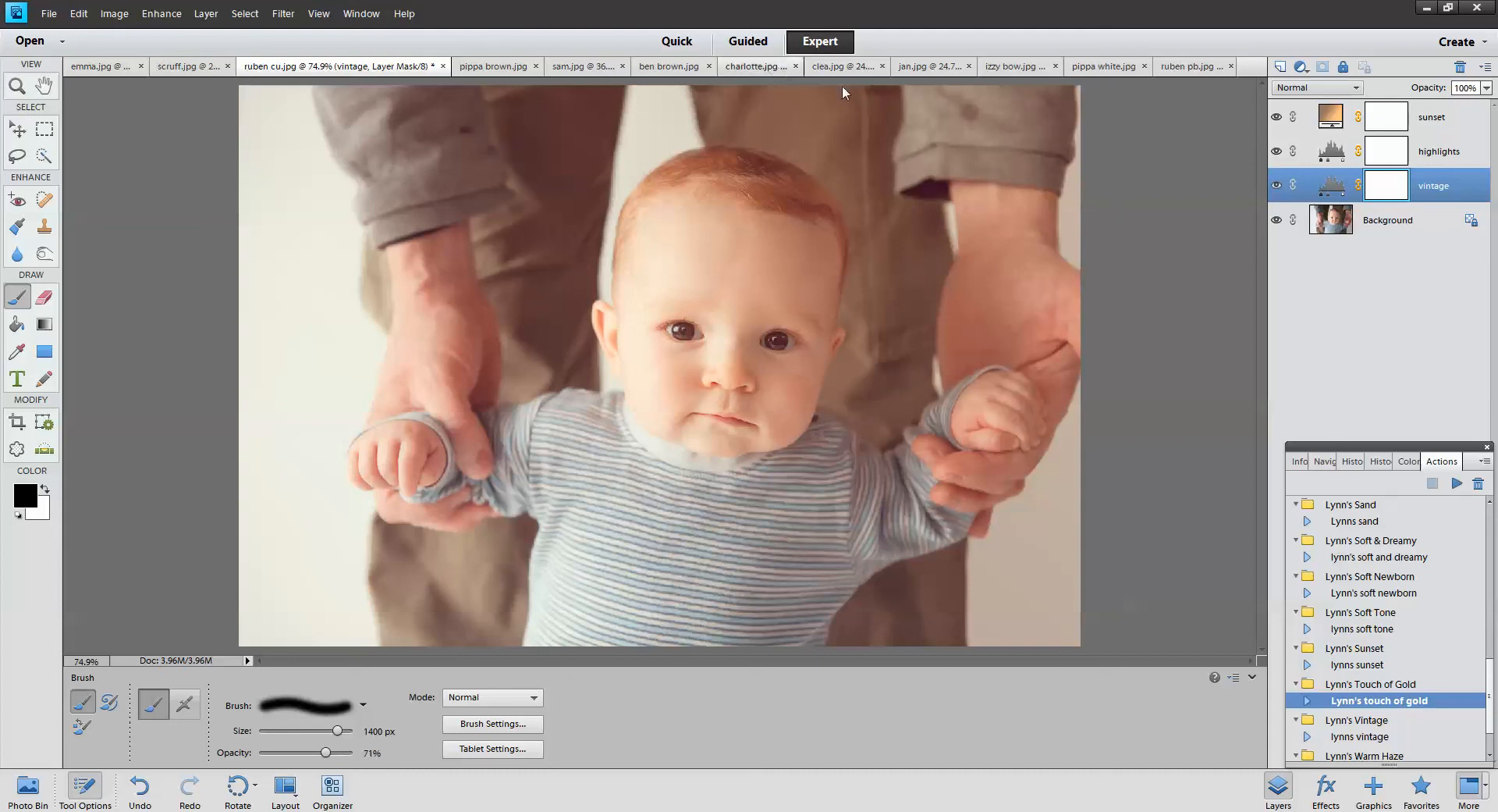
{"action": "left_click", "coordinate": [759, 67]}
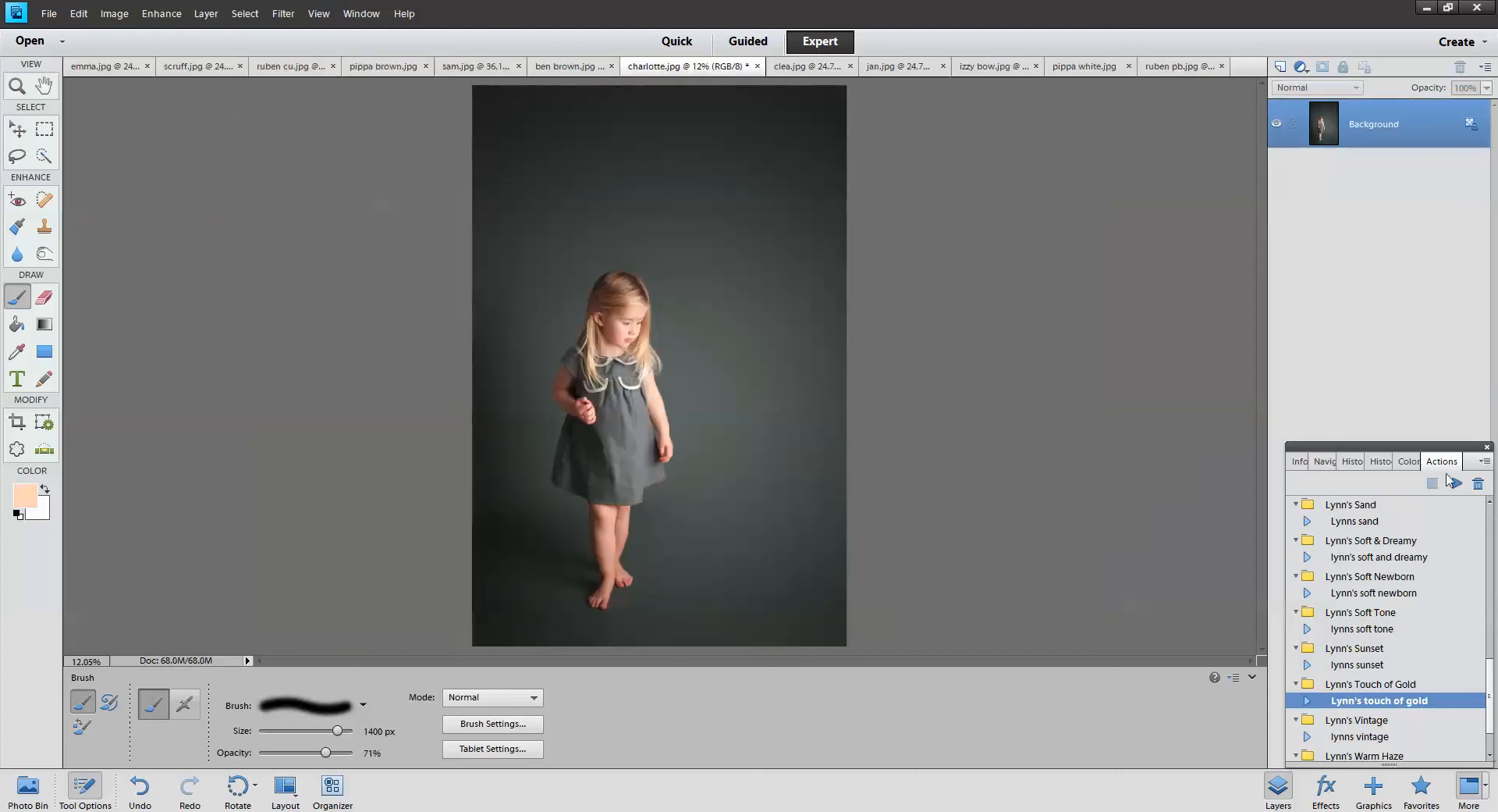
Run Lynn's touch of gold on charlotte.jpg and toggle the soft pink and gold layers
{"action": "left_click", "coordinate": [1455, 483]}
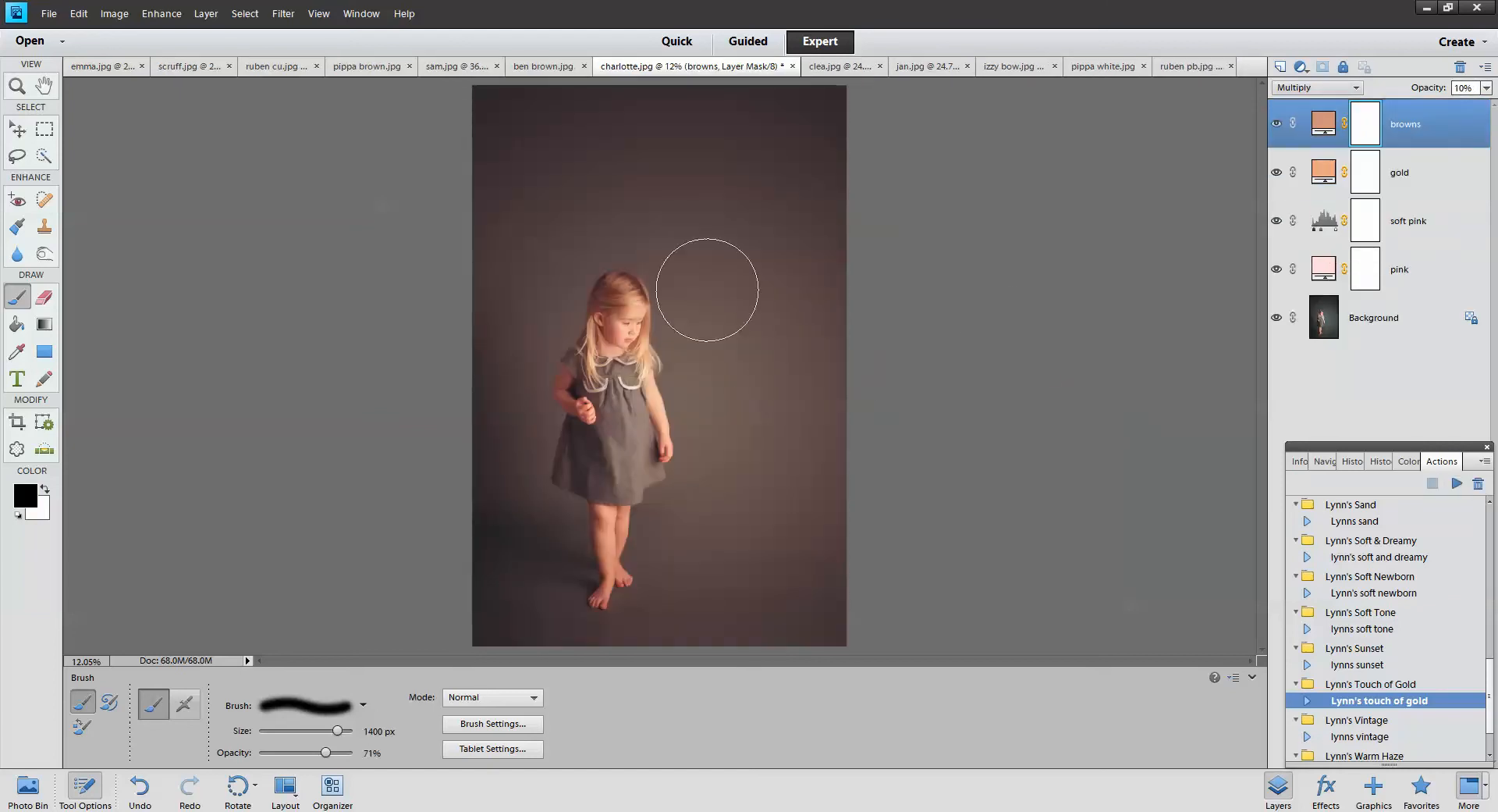
{"action": "left_click", "coordinate": [1277, 222]}
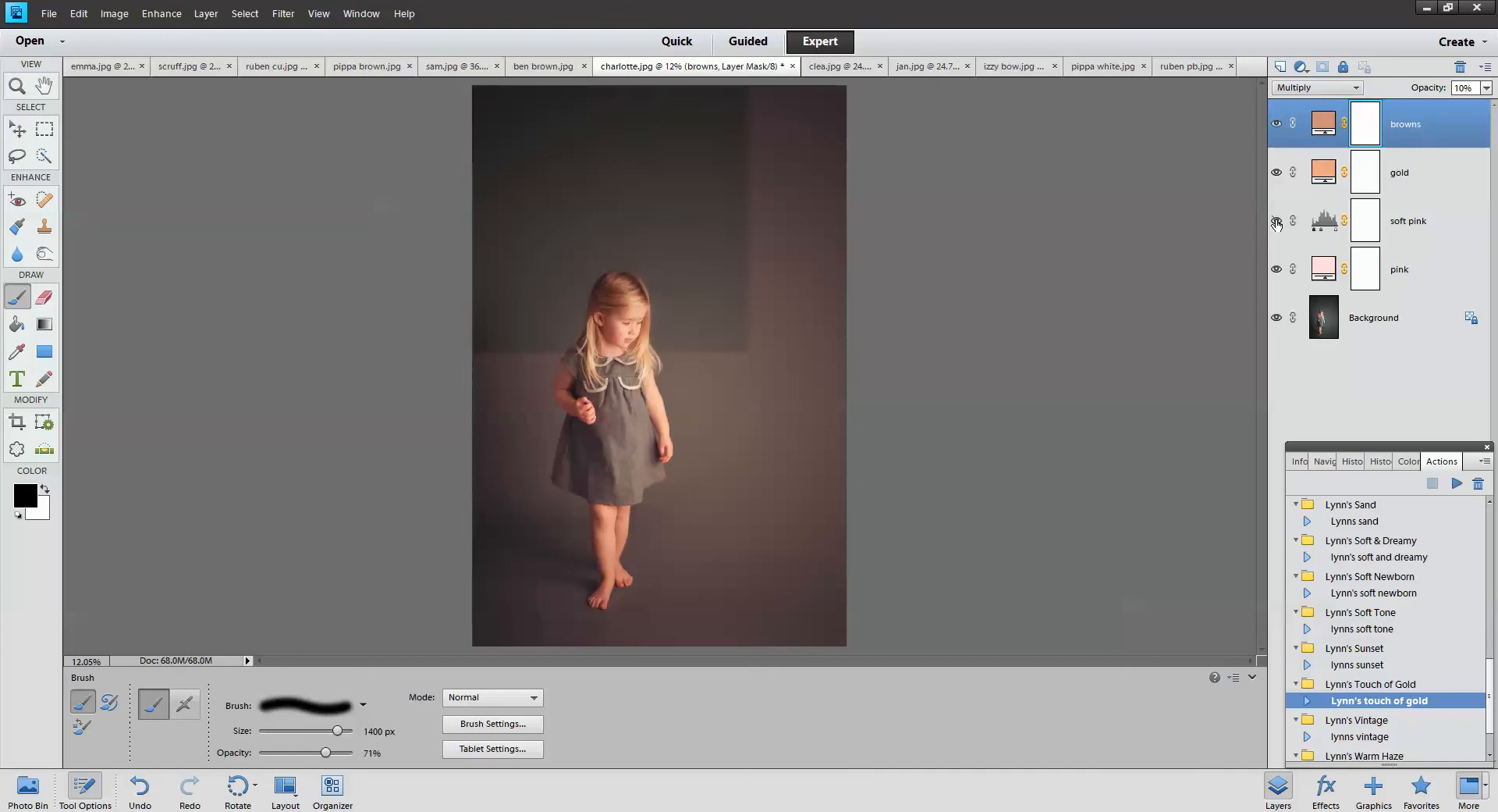
{"action": "left_click", "coordinate": [1277, 222]}
{"action": "left_click", "coordinate": [1277, 171]}
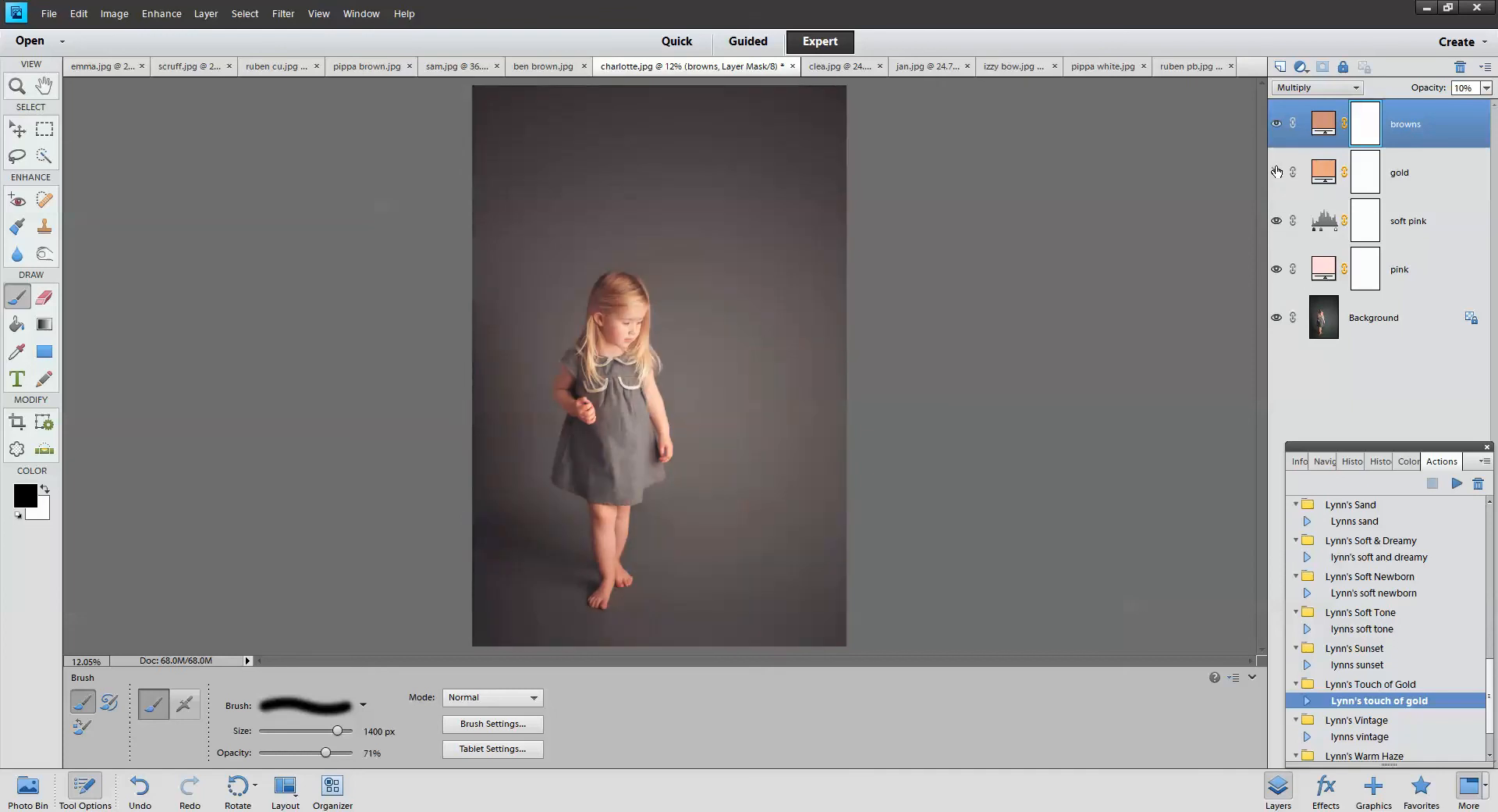
{"action": "left_click", "coordinate": [1277, 172]}
Set the gold layer to 15% opacity and paint its mask away right of the girl
{"action": "left_click", "coordinate": [1328, 173]}
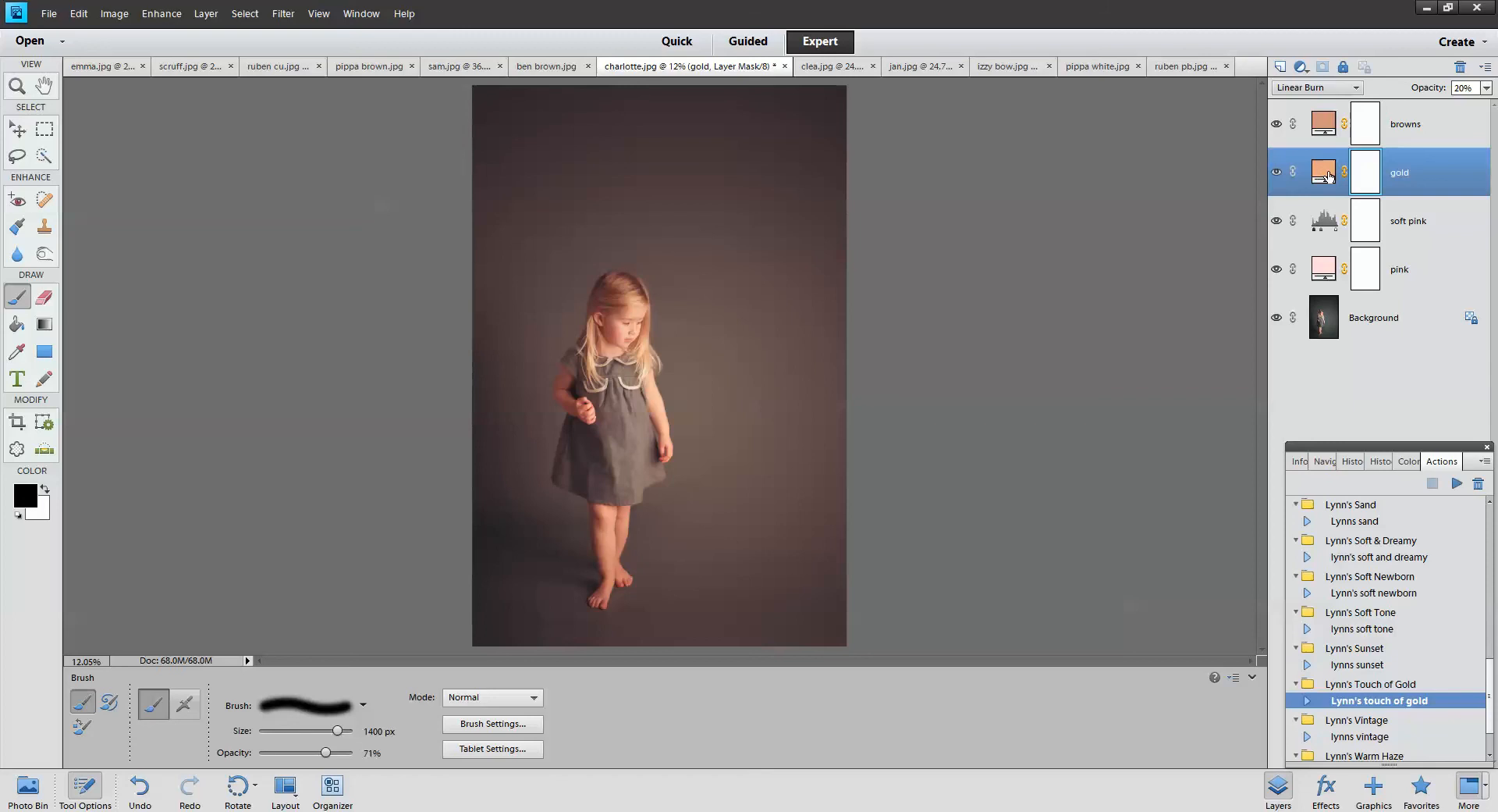
{"action": "left_click", "coordinate": [1488, 89]}
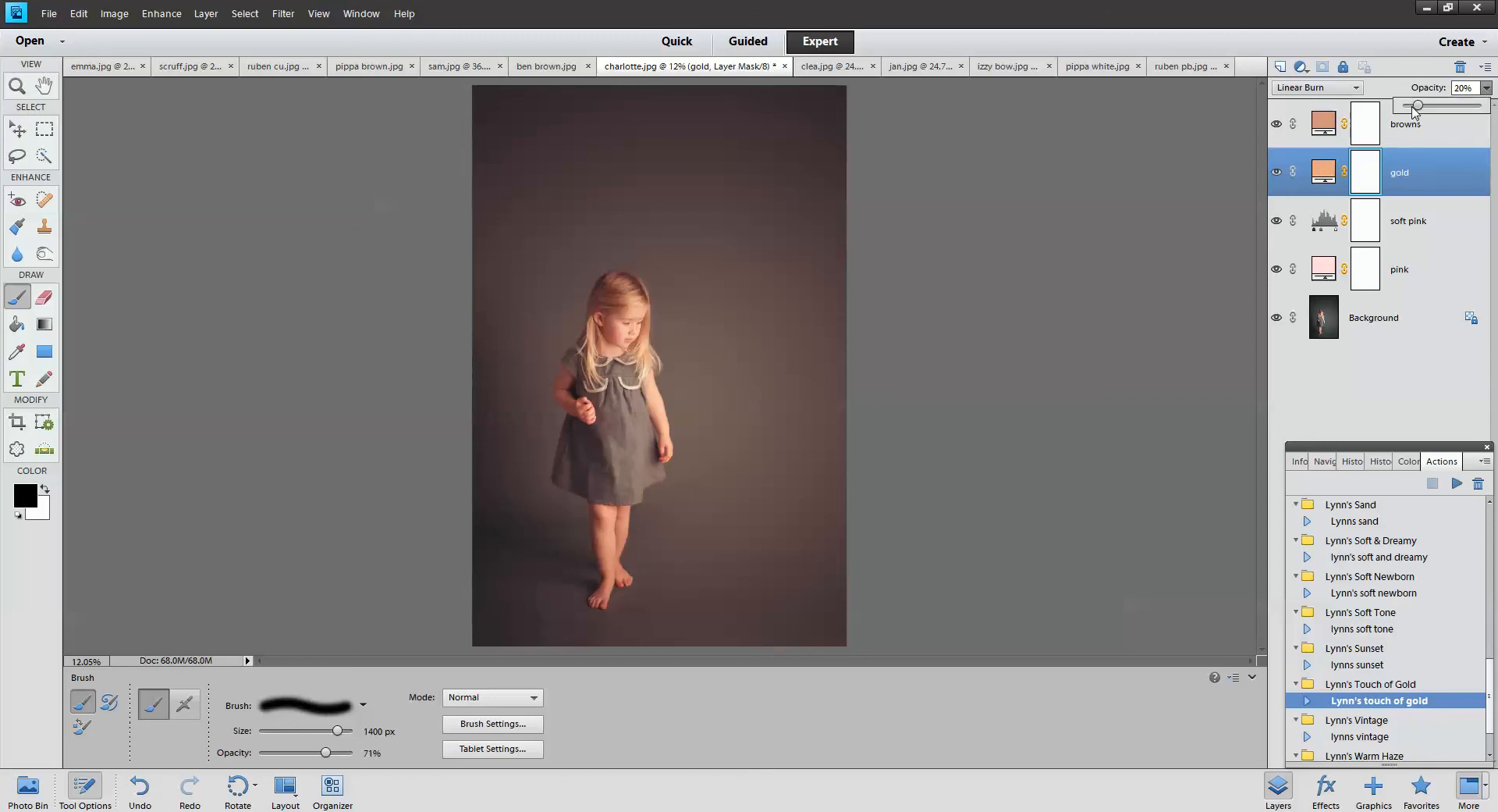
{"action": "left_click_drag", "start_coordinate": [1414, 108], "coordinate": [1415, 109]}
{"action": "left_click", "coordinate": [1403, 172]}
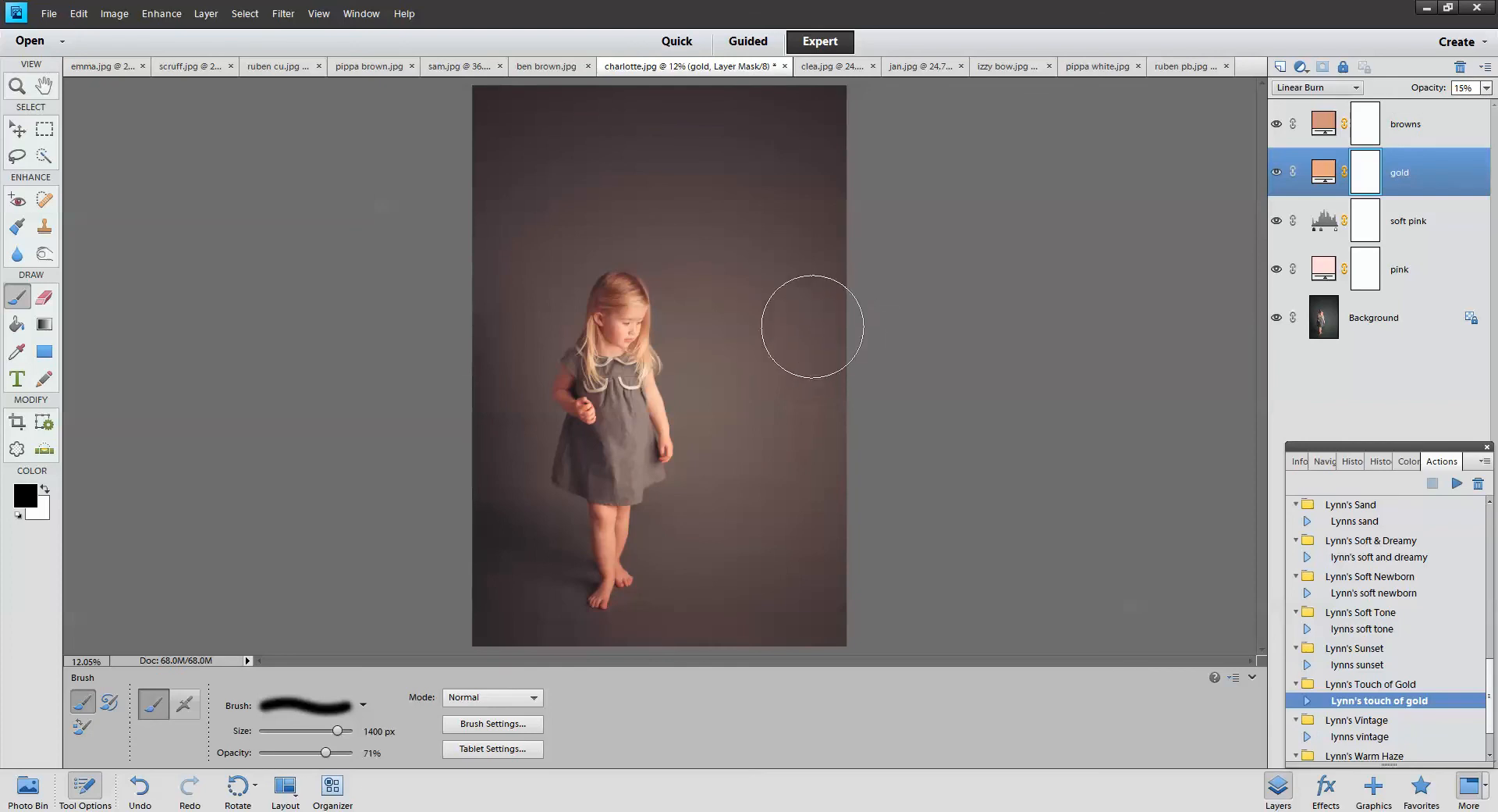
{"action": "mouse_move", "coordinate": [722, 152]}
{"action": "left_mouse_down"}
{"action": "mouse_move", "coordinate": [760, 468]}
{"action": "mouse_move", "coordinate": [776, 263]}
{"action": "mouse_move", "coordinate": [789, 275]}
{"action": "mouse_move", "coordinate": [751, 422]}
{"action": "mouse_move", "coordinate": [629, 162]}
{"action": "mouse_move", "coordinate": [499, 145]}
{"action": "mouse_move", "coordinate": [732, 144]}
{"action": "mouse_move", "coordinate": [511, 249]}
{"action": "mouse_move", "coordinate": [496, 277]}
{"action": "mouse_move", "coordinate": [521, 253]}
{"action": "mouse_move", "coordinate": [529, 299]}
{"action": "mouse_move", "coordinate": [495, 559]}
{"action": "mouse_move", "coordinate": [526, 534]}
{"action": "mouse_move", "coordinate": [495, 629]}
{"action": "mouse_move", "coordinate": [579, 675]}
{"action": "mouse_move", "coordinate": [665, 678]}
{"action": "mouse_move", "coordinate": [692, 617]}
{"action": "mouse_move", "coordinate": [821, 626]}
{"action": "mouse_move", "coordinate": [786, 653]}
{"action": "mouse_move", "coordinate": [625, 664]}
{"action": "mouse_move", "coordinate": [670, 654]}
{"action": "mouse_move", "coordinate": [641, 651]}
{"action": "mouse_move", "coordinate": [715, 512]}
{"action": "mouse_move", "coordinate": [681, 521]}
{"action": "mouse_move", "coordinate": [742, 434]}
{"action": "mouse_move", "coordinate": [719, 446]}
{"action": "mouse_move", "coordinate": [725, 340]}
{"action": "mouse_move", "coordinate": [842, 621]}
{"action": "mouse_move", "coordinate": [850, 198]}
{"action": "mouse_move", "coordinate": [518, 118]}
{"action": "mouse_move", "coordinate": [640, 174]}
{"action": "mouse_move", "coordinate": [498, 251]}
{"action": "mouse_move", "coordinate": [522, 292]}
{"action": "left_mouse_up"}
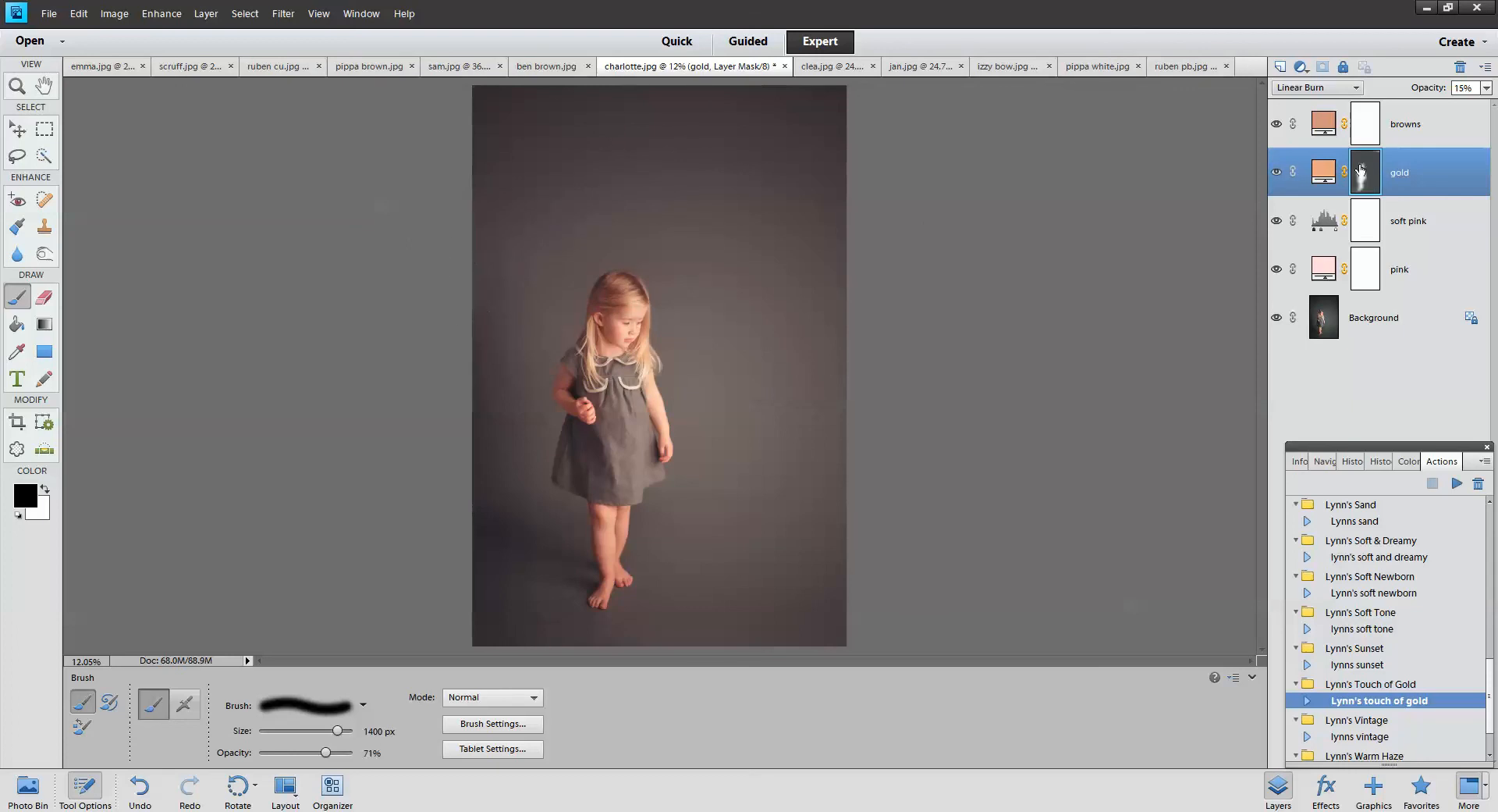
{"action": "left_click", "coordinate": [1487, 88]}
{"action": "left_click_drag", "start_coordinate": [1415, 105], "coordinate": [1416, 105]}
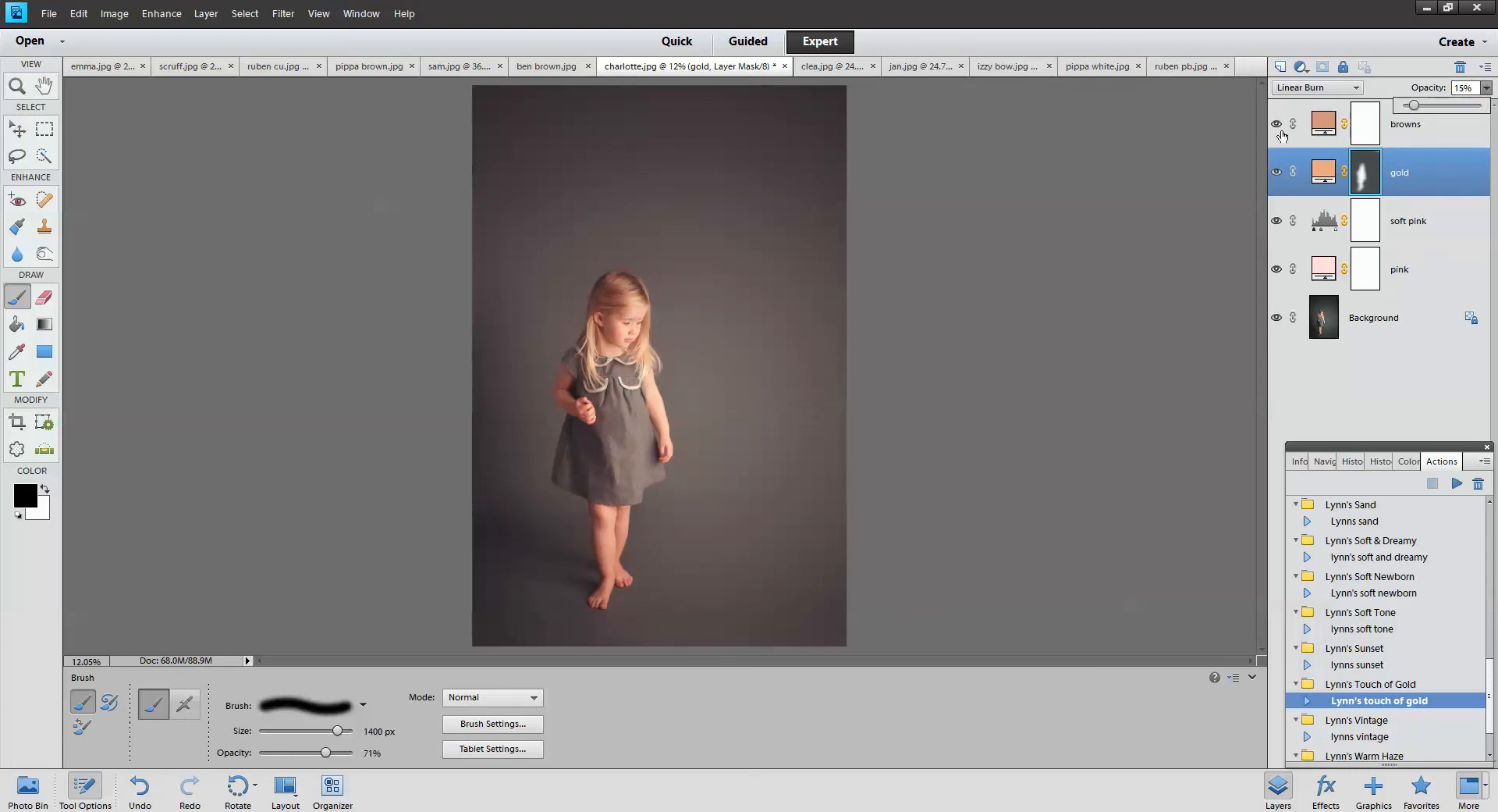
{"action": "left_click", "coordinate": [1276, 125]}
Lower the browns layer's opacity and set the soft pink layer to 69%
{"action": "left_click", "coordinate": [1327, 129]}
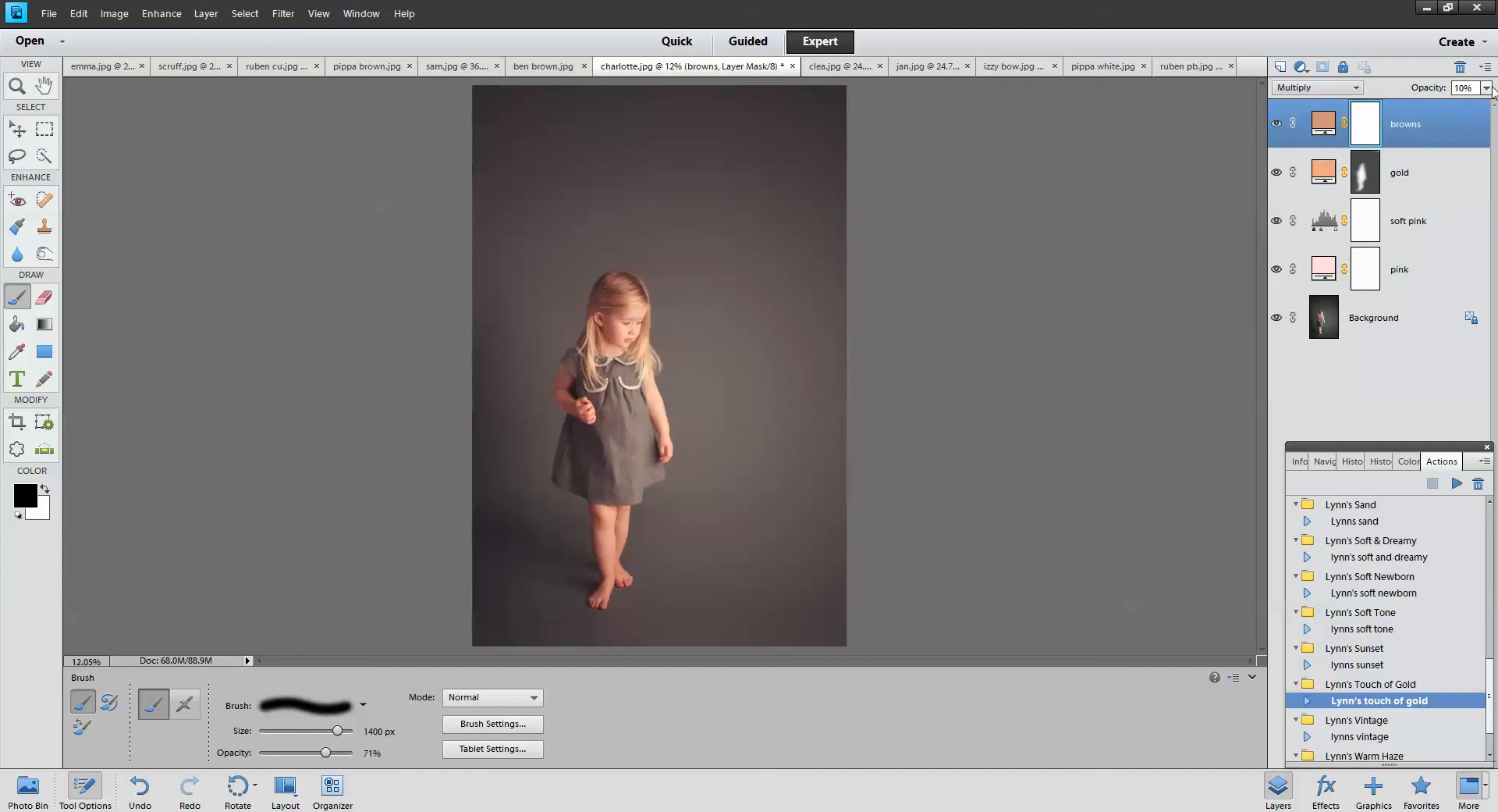
{"action": "left_click", "coordinate": [1486, 88]}
{"action": "left_click_drag", "start_coordinate": [1418, 107], "coordinate": [1407, 109]}
{"action": "left_click", "coordinate": [1276, 225]}
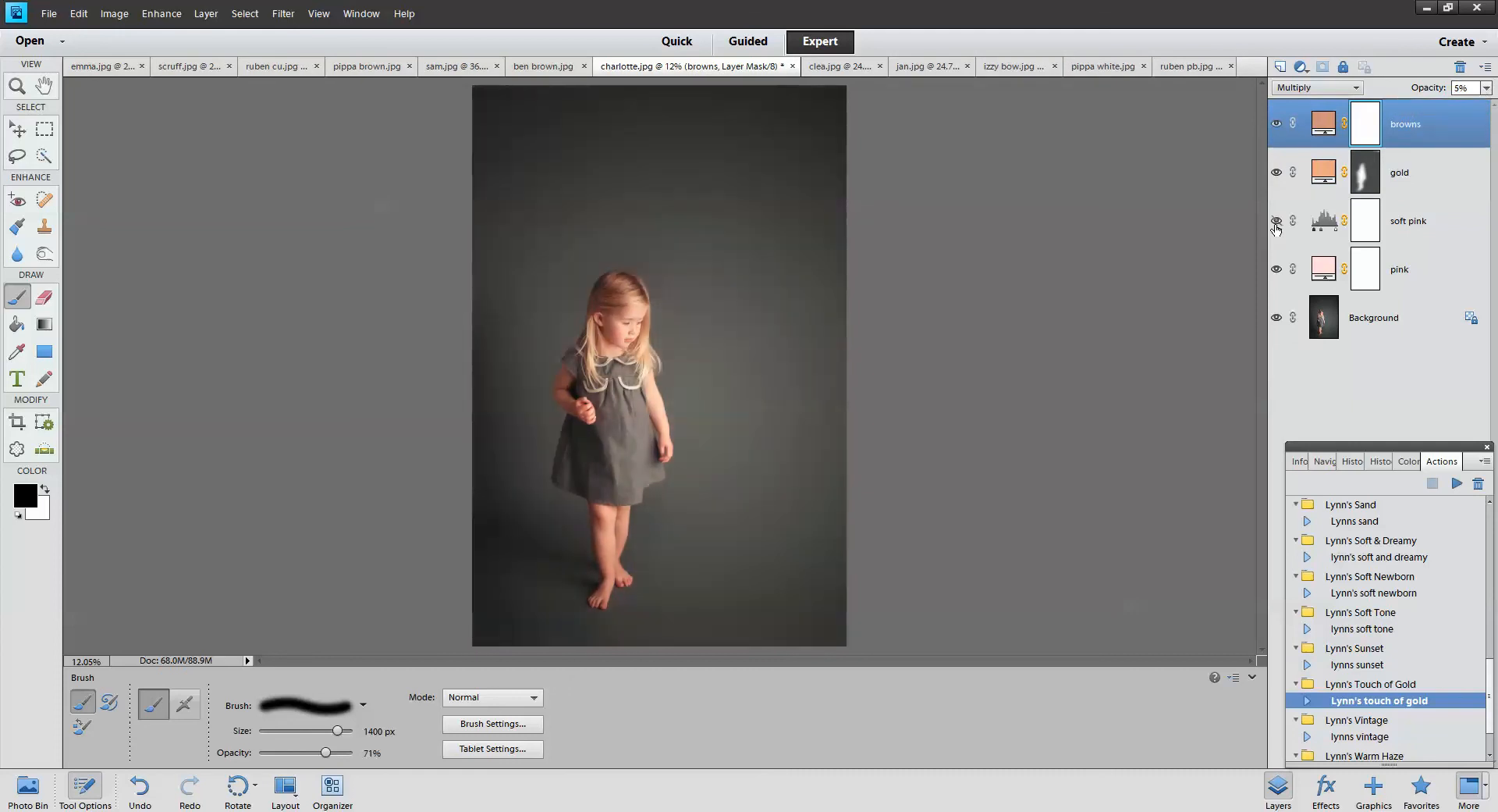
{"action": "left_click", "coordinate": [1276, 225]}
{"action": "left_click", "coordinate": [1403, 222]}
{"action": "left_click", "coordinate": [1487, 87]}
{"action": "left_click_drag", "start_coordinate": [1481, 107], "coordinate": [1469, 115]}
Paint the gold mask at 100% brush opacity so the gold tint covers only the girl
{"action": "left_click", "coordinate": [1359, 180]}
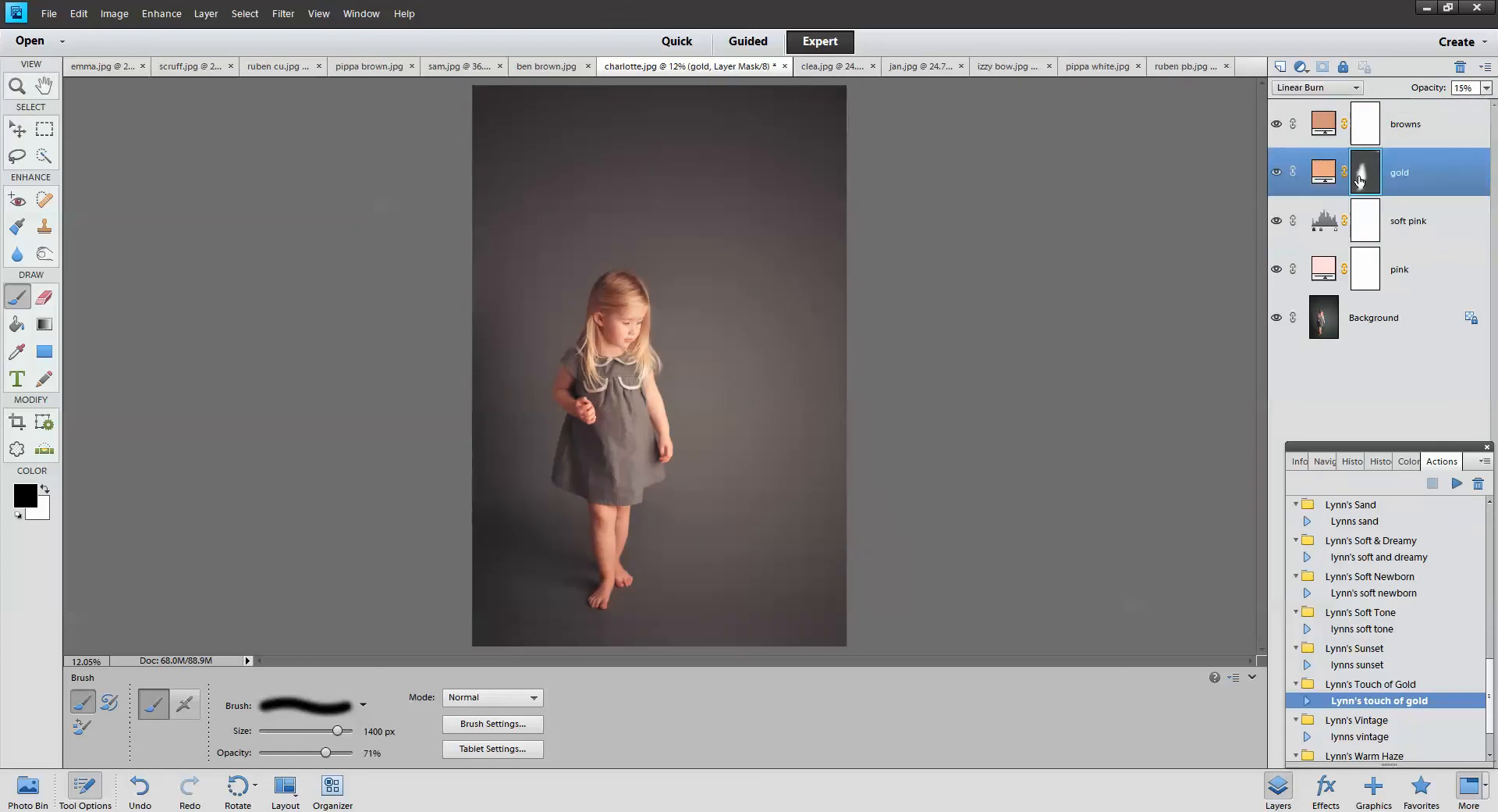
{"action": "left_click_drag", "start_coordinate": [799, 285], "coordinate": [880, 542]}
{"action": "left_click_drag", "start_coordinate": [326, 753], "coordinate": [355, 752]}
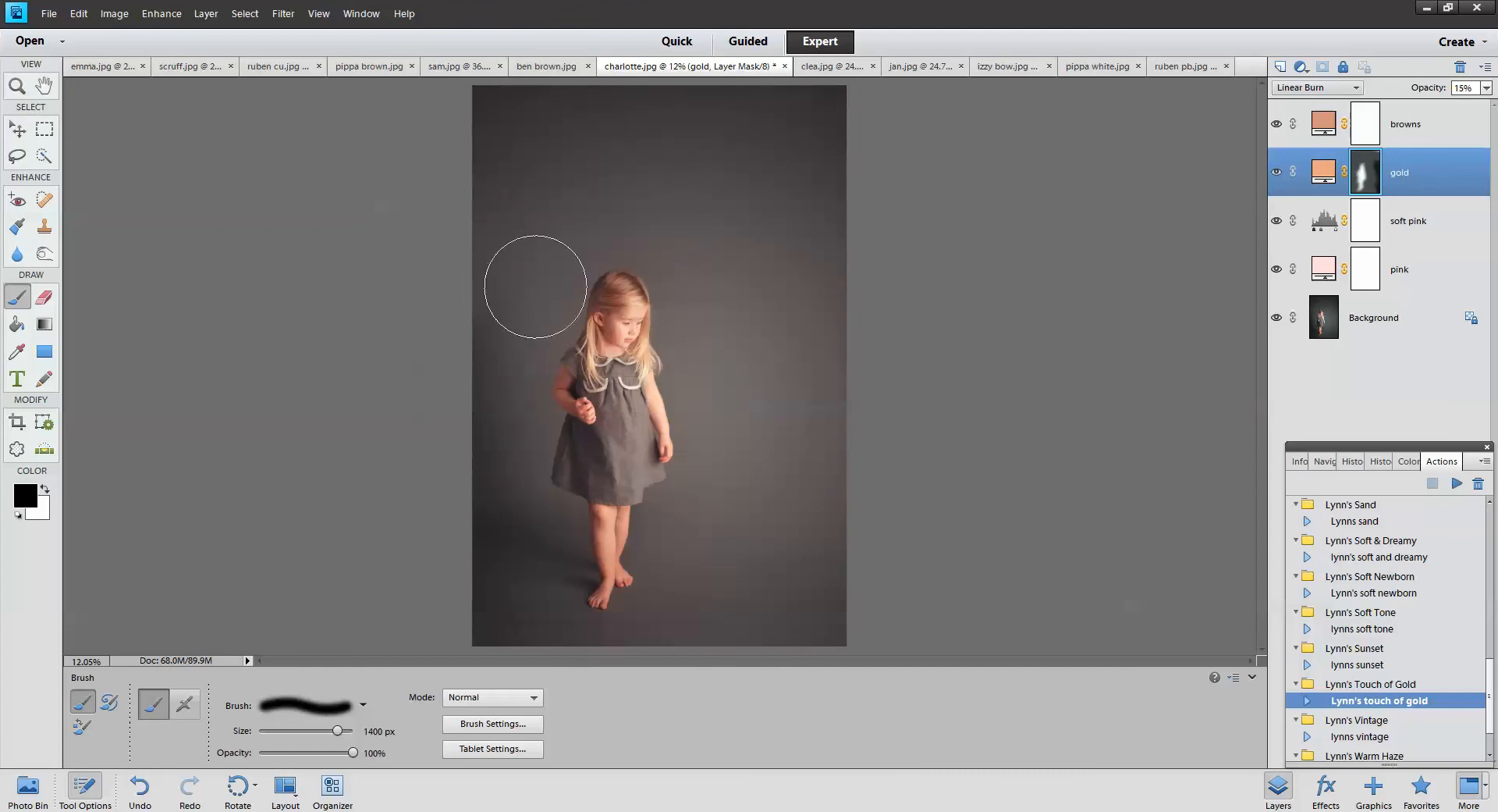
{"action": "mouse_move", "coordinate": [516, 434]}
{"action": "left_mouse_down"}
{"action": "mouse_move", "coordinate": [558, 531]}
{"action": "mouse_move", "coordinate": [506, 559]}
{"action": "mouse_move", "coordinate": [490, 617]}
{"action": "left_mouse_up"}
{"action": "mouse_move", "coordinate": [726, 654]}
{"action": "left_mouse_down"}
{"action": "mouse_move", "coordinate": [787, 629]}
{"action": "mouse_move", "coordinate": [859, 238]}
{"action": "mouse_move", "coordinate": [677, 118]}
{"action": "mouse_move", "coordinate": [580, 107]}
{"action": "mouse_move", "coordinate": [778, 150]}
{"action": "left_mouse_up"}
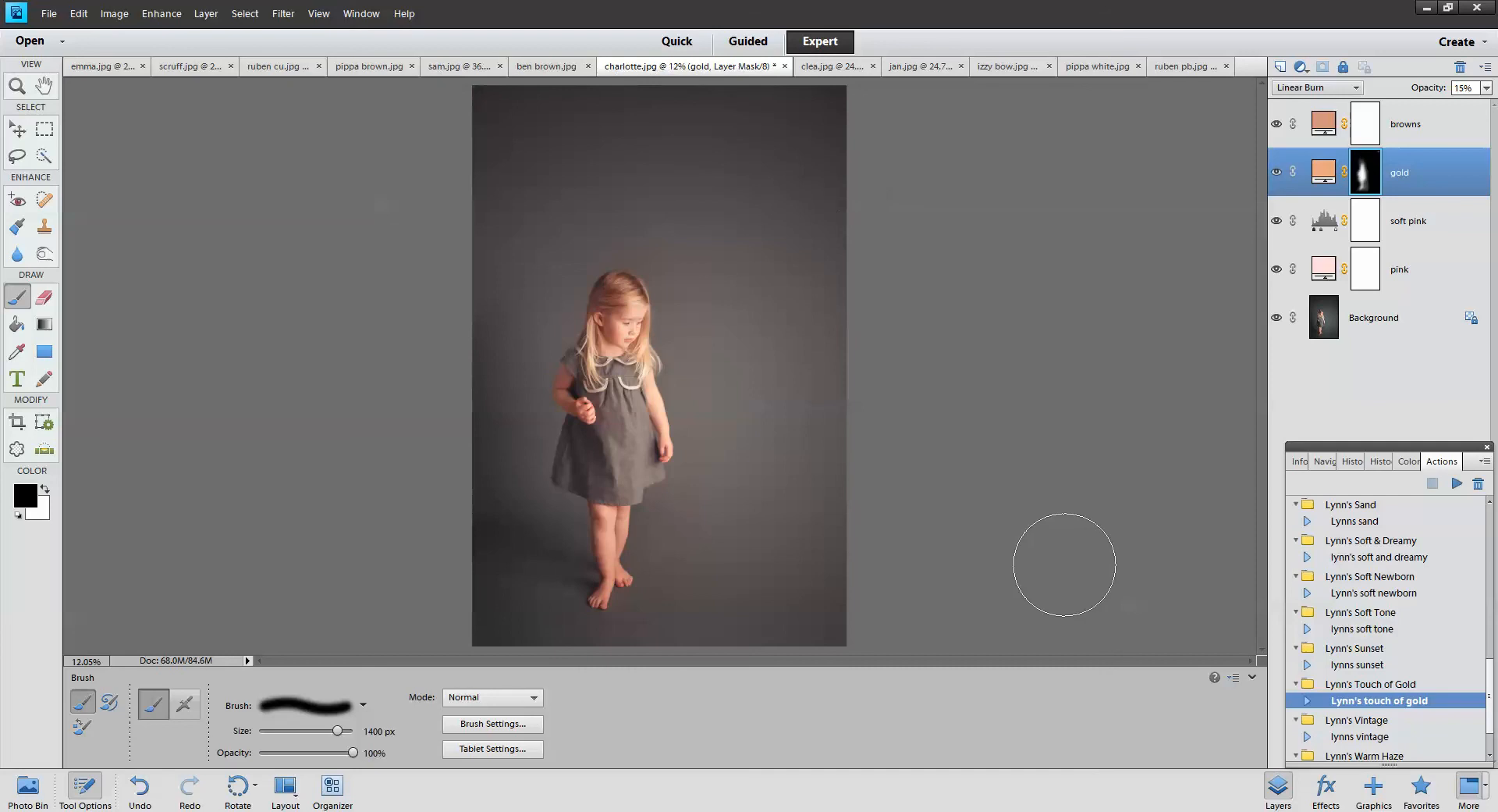
{"action": "left_click", "coordinate": [1362, 736]}
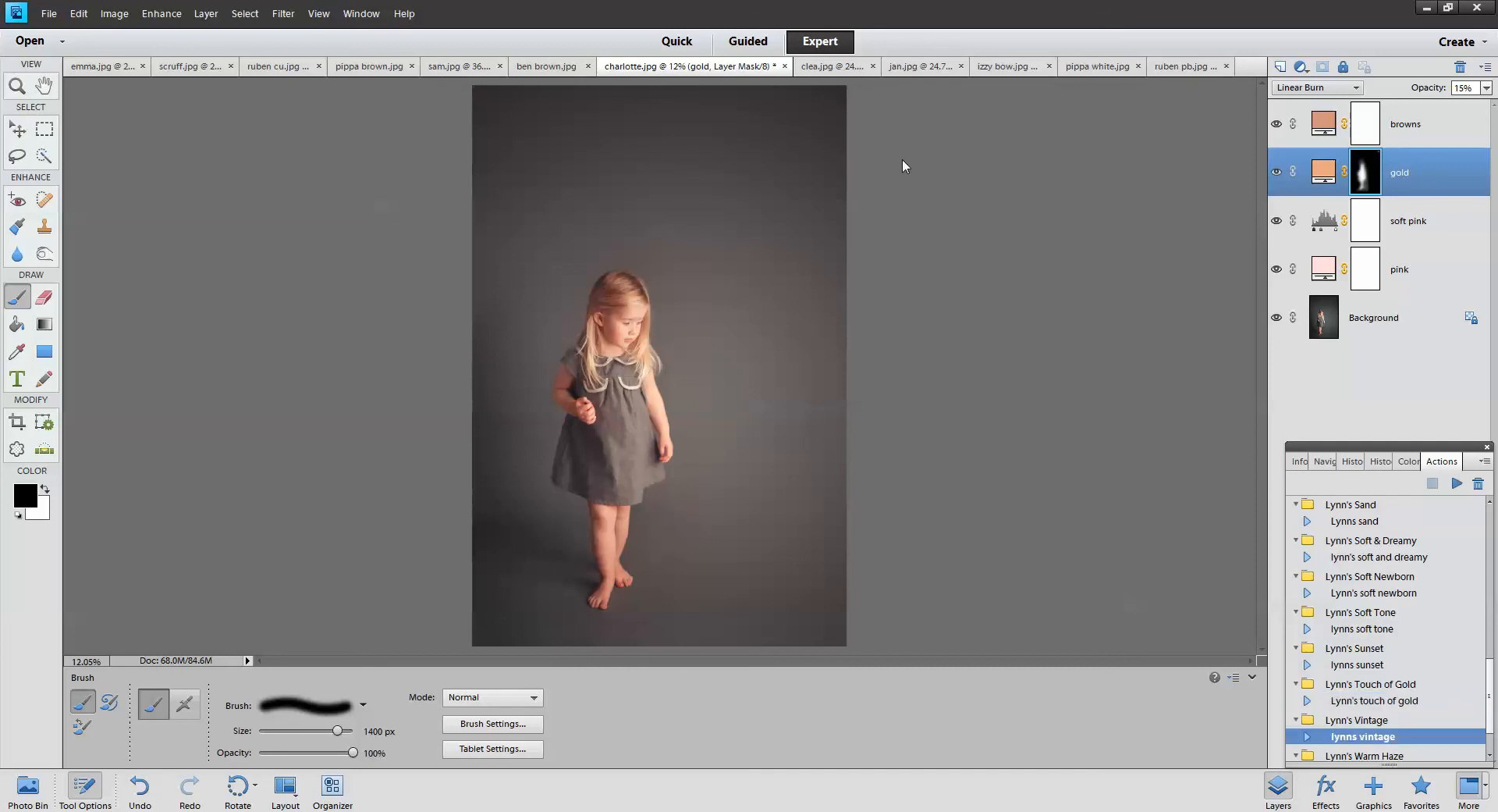
{"action": "left_click", "coordinate": [546, 66]}
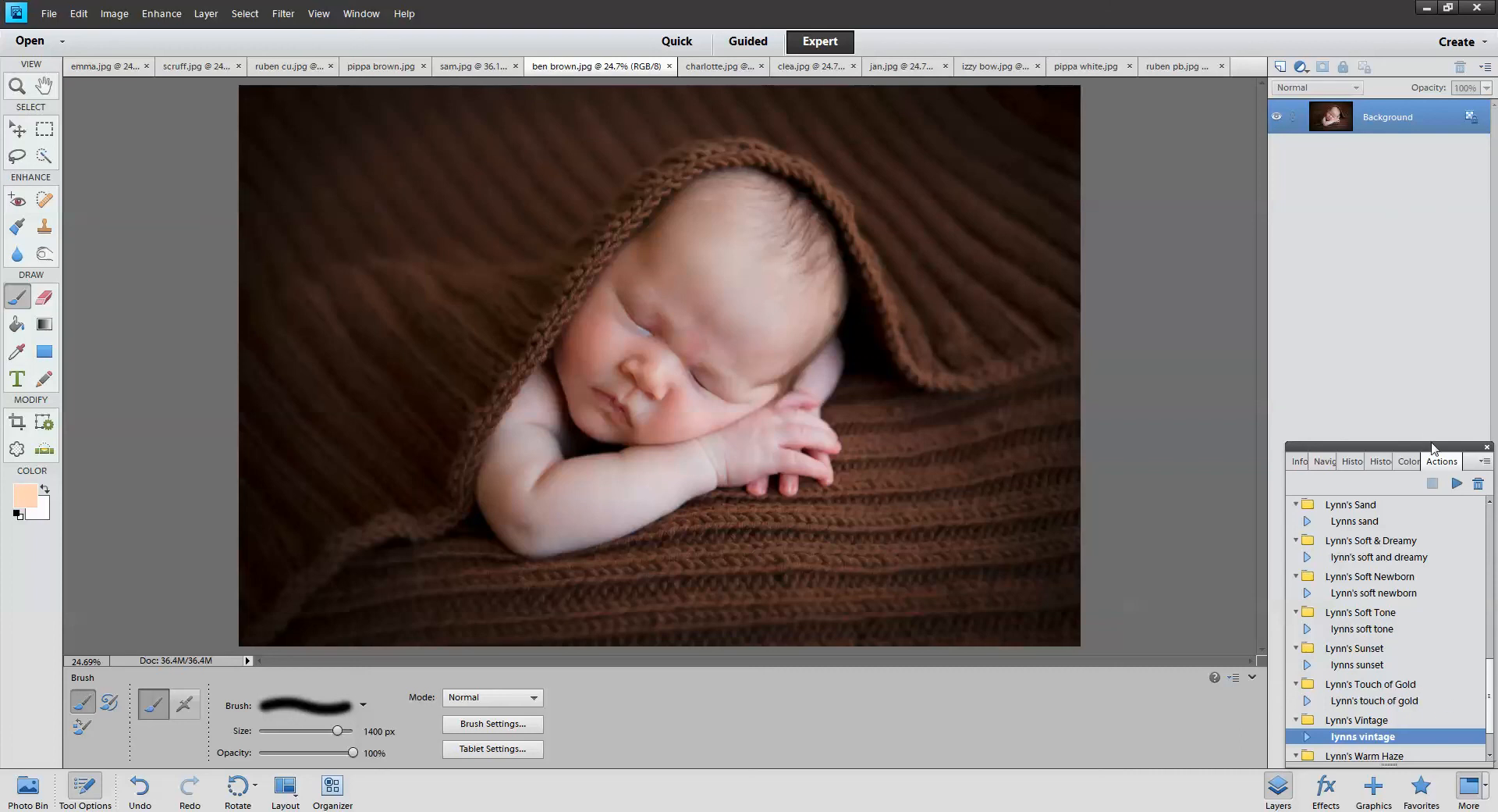
{"action": "left_click", "coordinate": [1457, 483]}
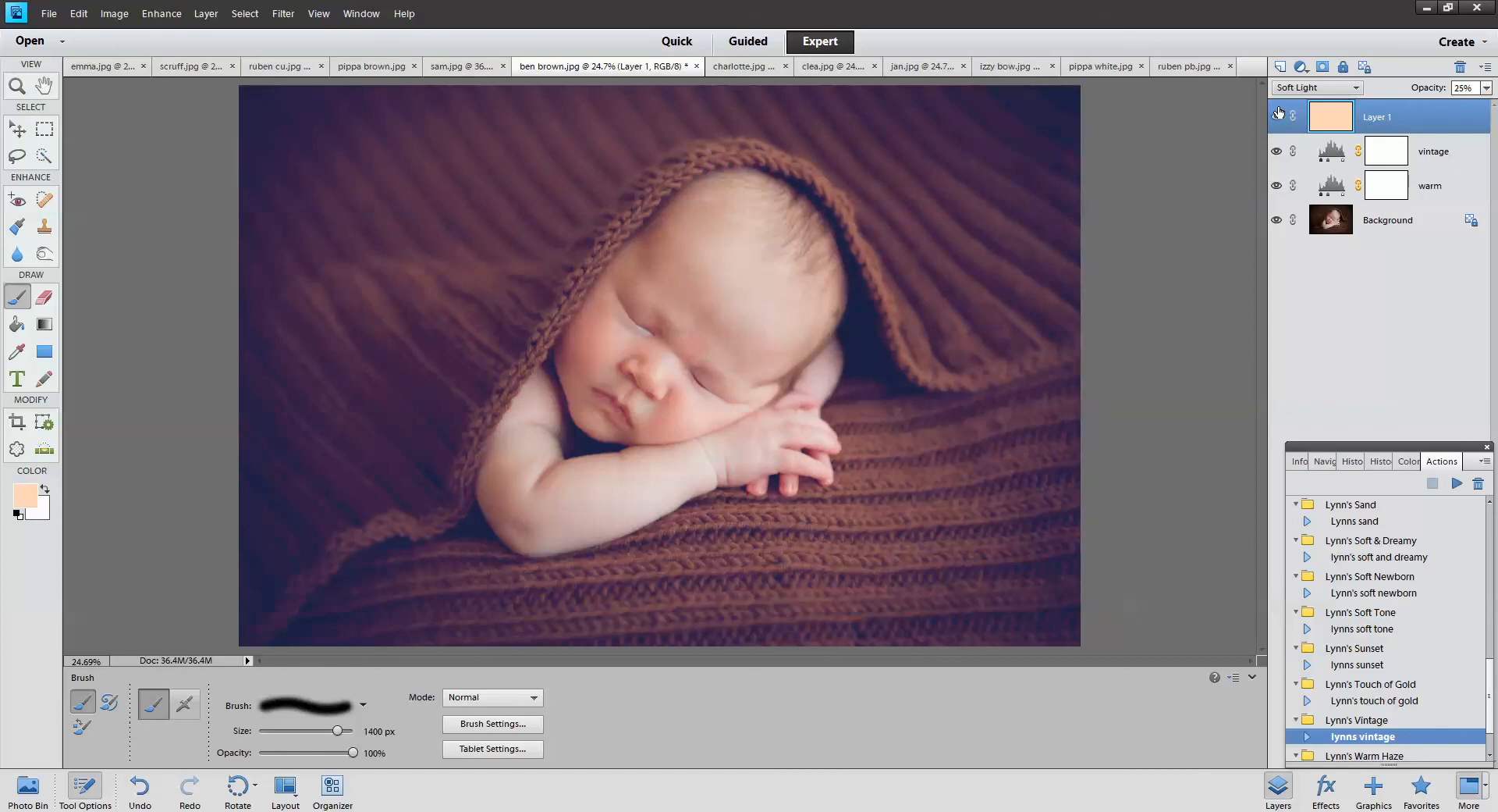
{"action": "left_click", "coordinate": [1277, 119]}
{"action": "left_click", "coordinate": [1276, 119]}
{"action": "left_click", "coordinate": [1278, 118]}
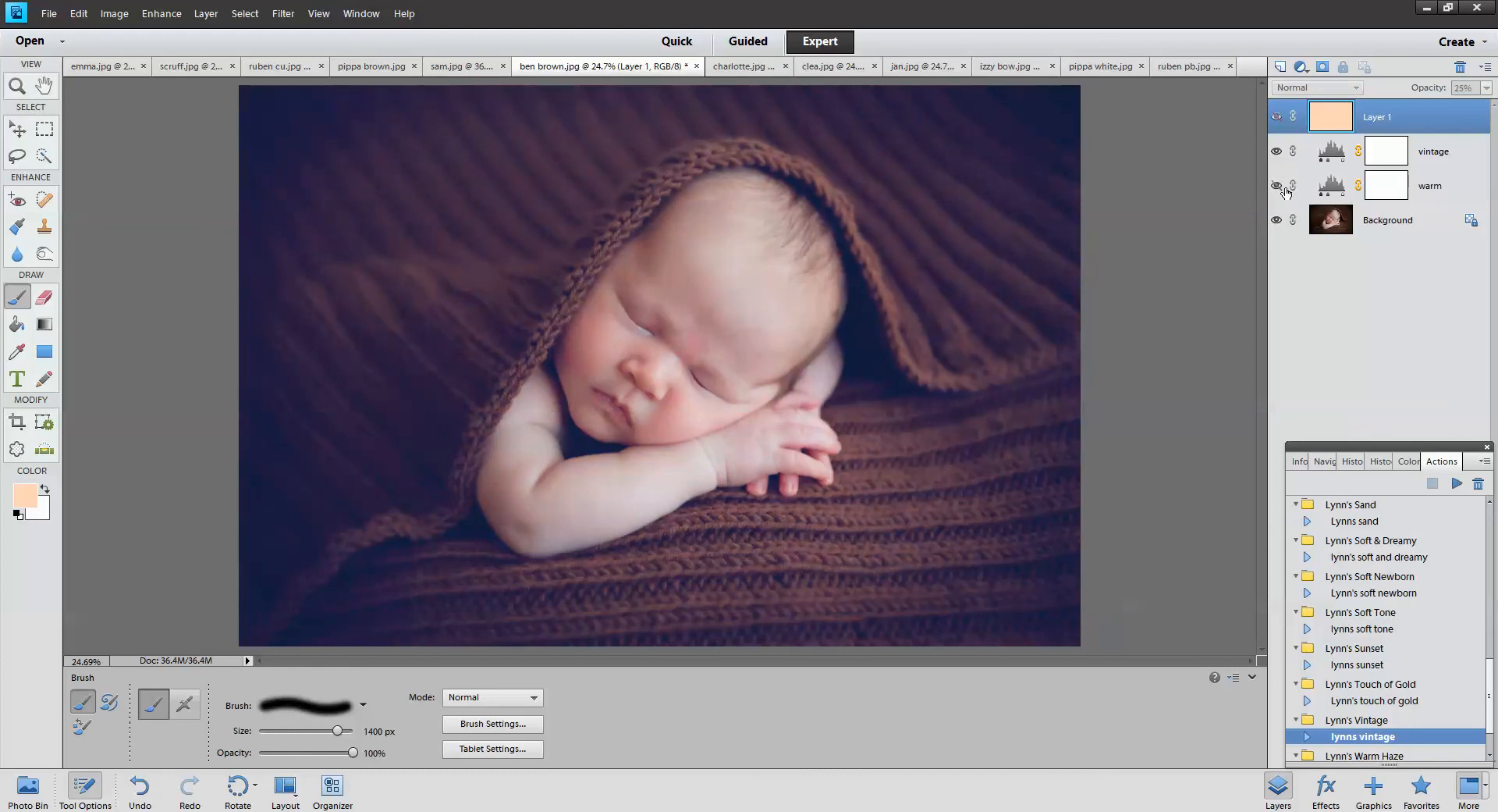
{"action": "left_click", "coordinate": [1276, 152]}
{"action": "left_click", "coordinate": [1276, 152]}
{"action": "left_click", "coordinate": [1276, 186]}
{"action": "left_click", "coordinate": [1284, 118]}
{"action": "double_click", "coordinate": [1334, 120]}
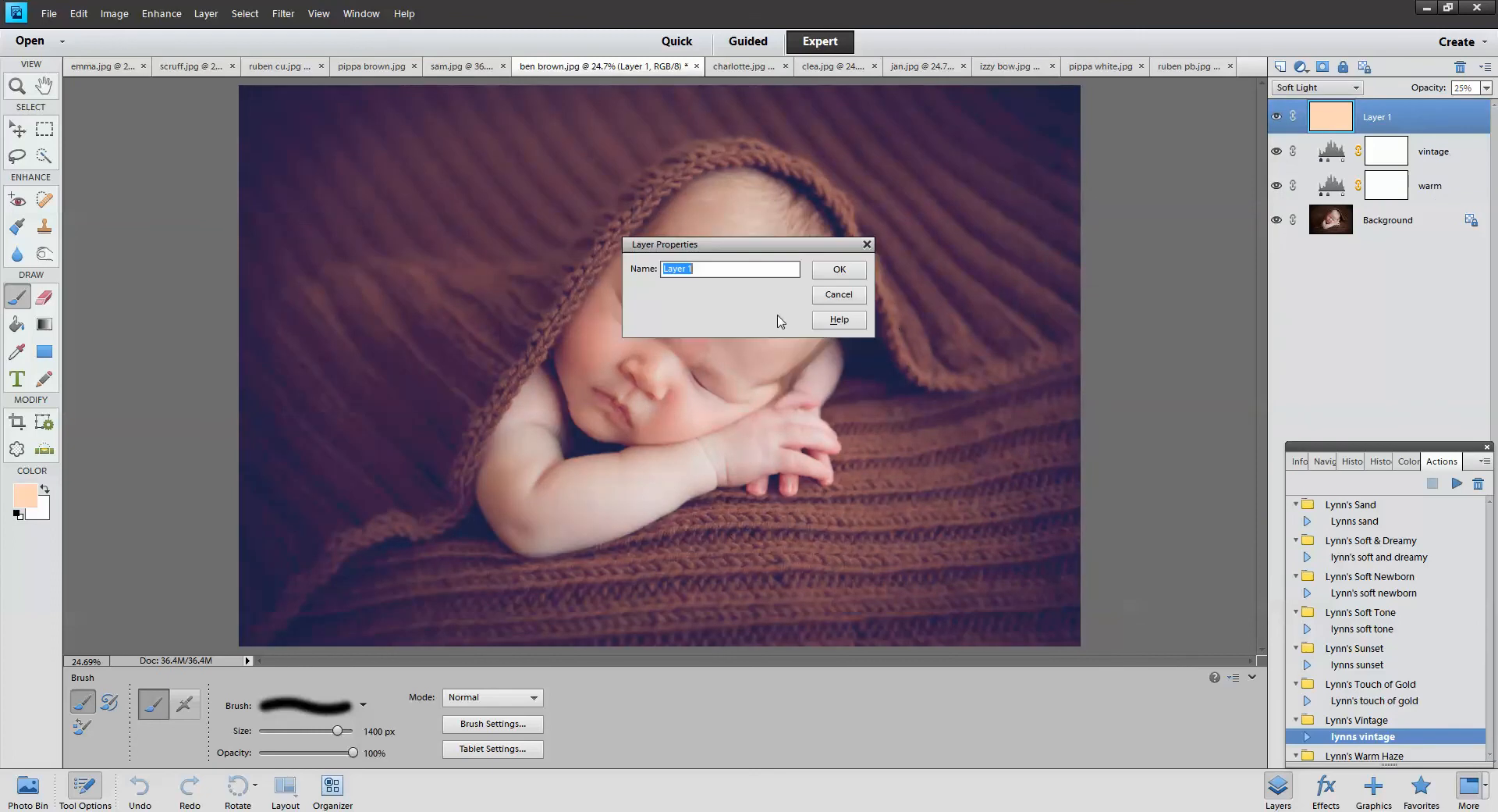
{"action": "left_click", "coordinate": [847, 296]}
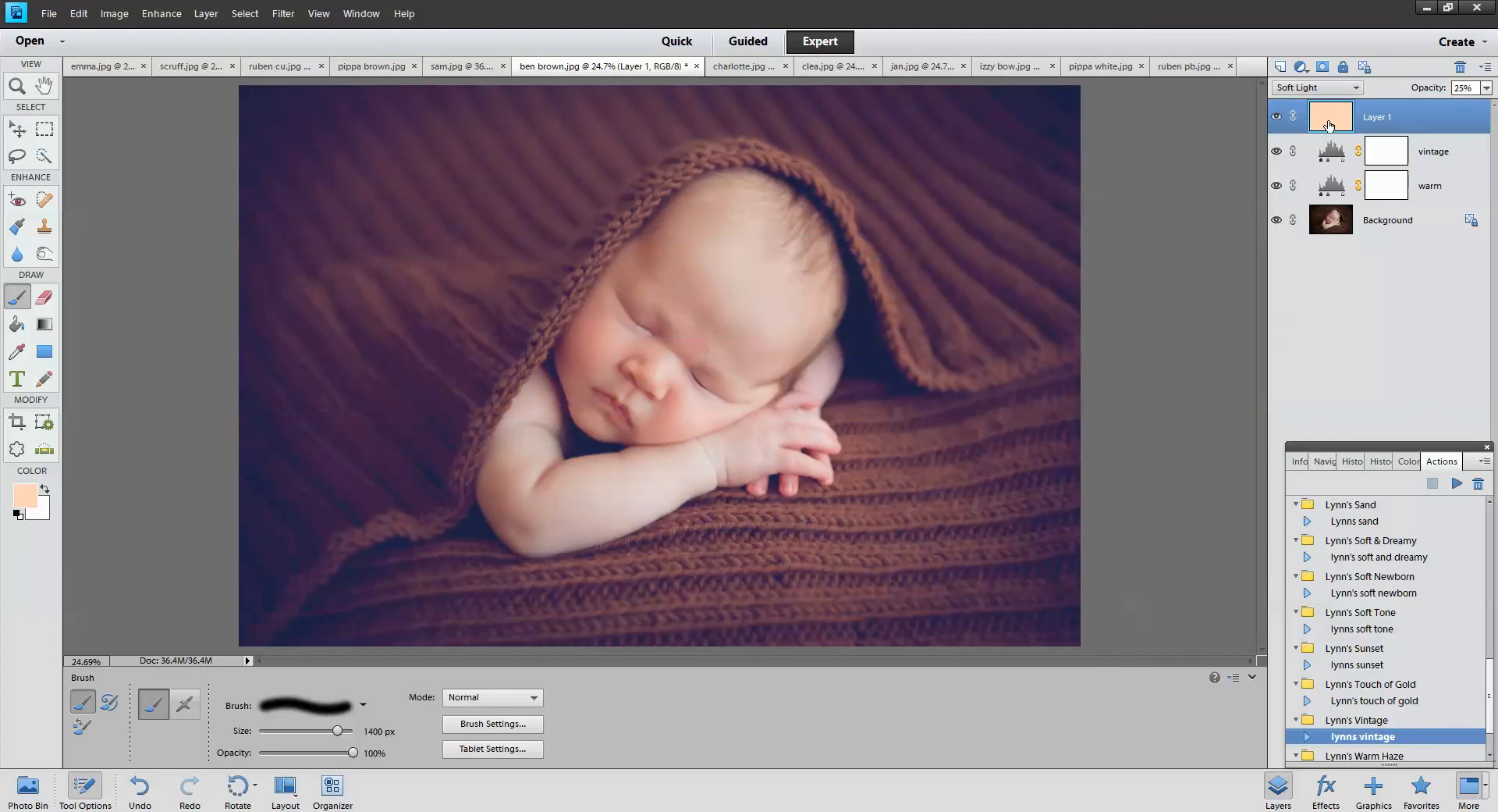
{"action": "left_click", "coordinate": [24, 494]}
{"action": "left_click", "coordinate": [994, 543]}
{"action": "left_click_drag", "start_coordinate": [994, 543], "coordinate": [976, 502]}
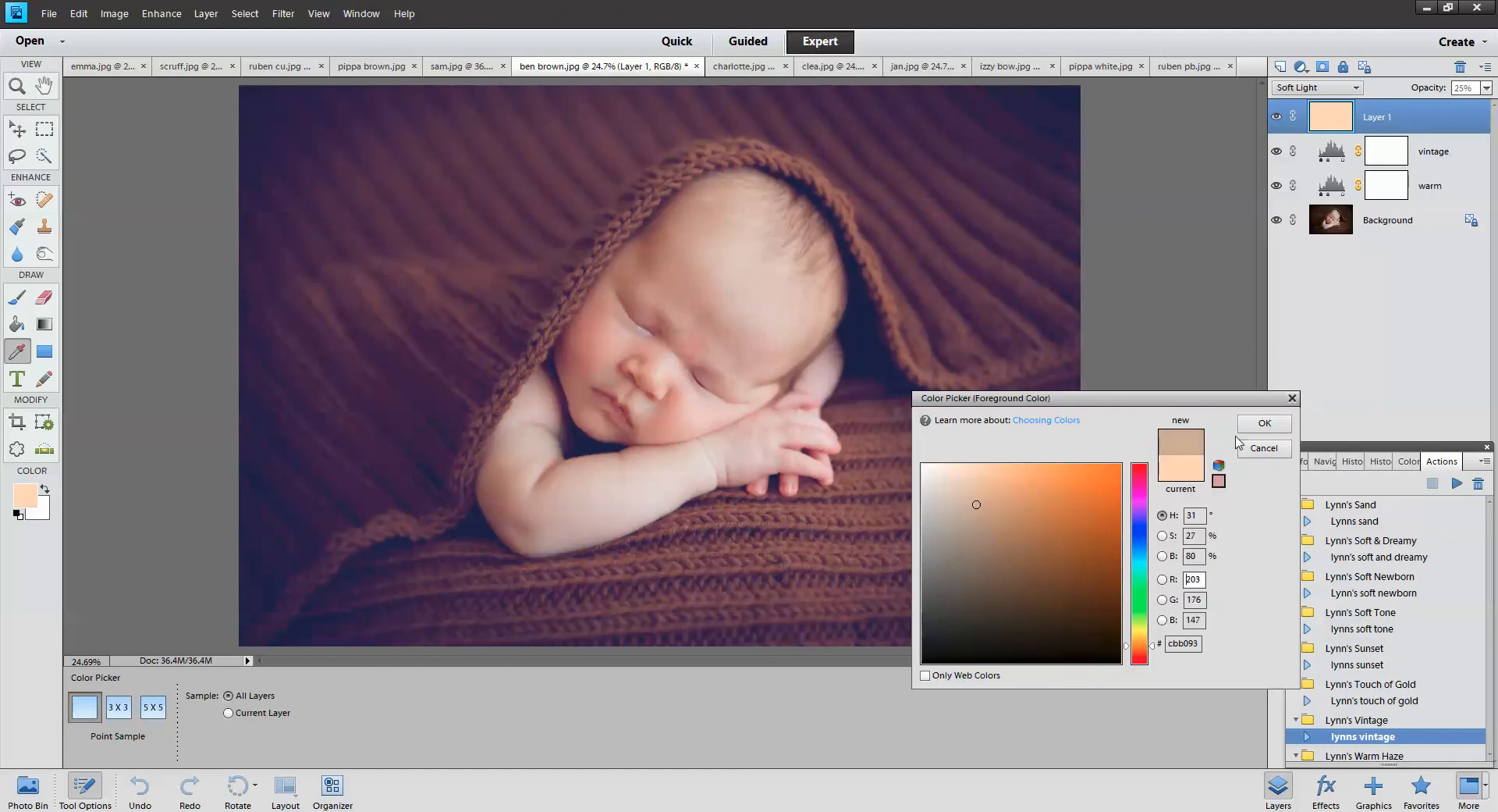
{"action": "left_click", "coordinate": [1264, 423]}
{"action": "left_click", "coordinate": [17, 298]}
{"action": "left_click", "coordinate": [17, 324]}
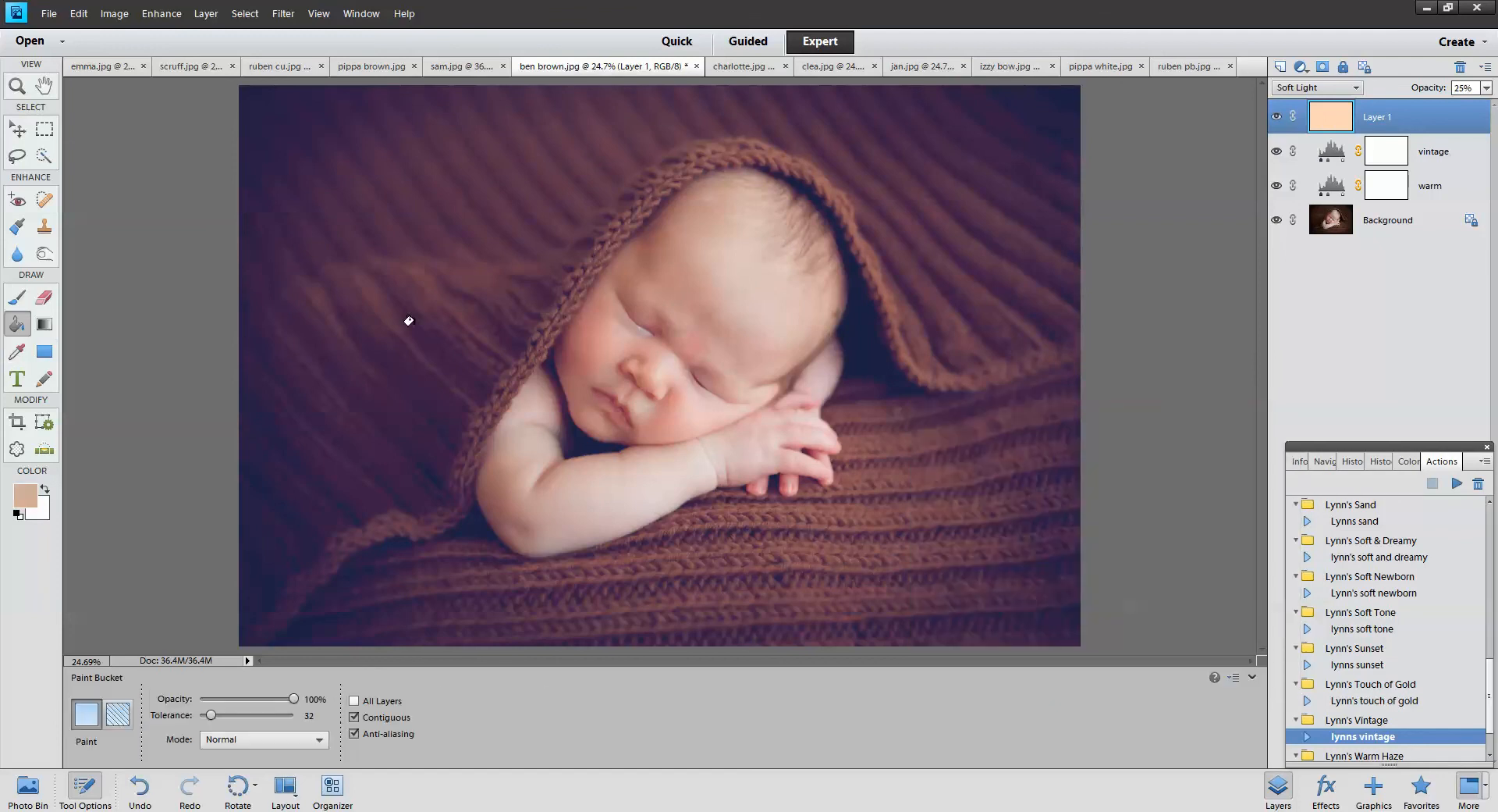
{"action": "left_click", "coordinate": [1078, 384]}
Set Layer 1 to 21% opacity, hide it, and select the lynns warm haze action
{"action": "left_click", "coordinate": [1488, 88]}
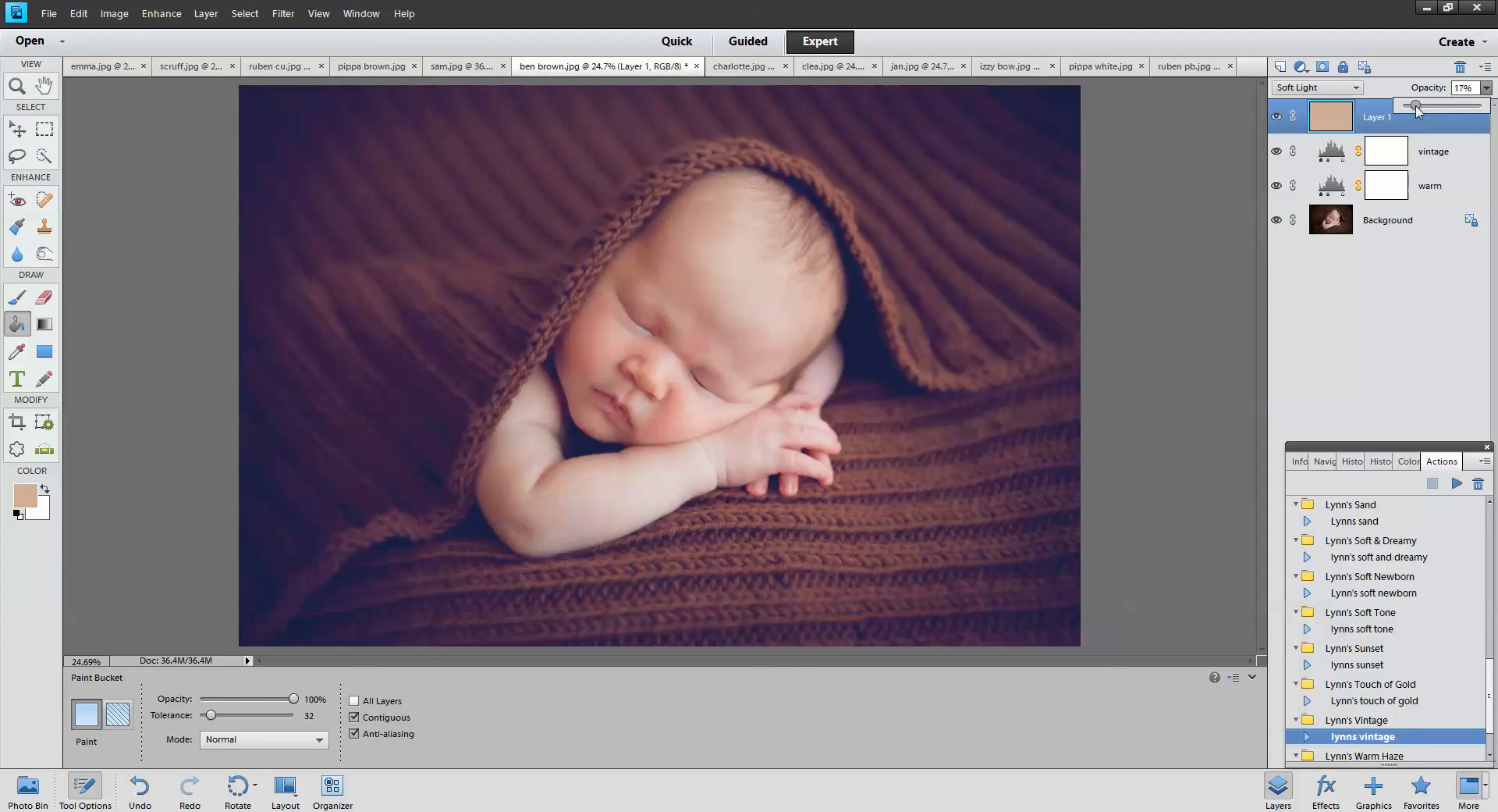
{"action": "mouse_move", "coordinate": [1419, 108]}
{"action": "left_mouse_down"}
{"action": "mouse_move", "coordinate": [1453, 108]}
{"action": "mouse_move", "coordinate": [1421, 111]}
{"action": "left_mouse_up"}
{"action": "left_click", "coordinate": [1277, 117]}
{"action": "scroll", "coordinate": [1411, 716], "scroll_direction": "down", "scroll_amount": 2}
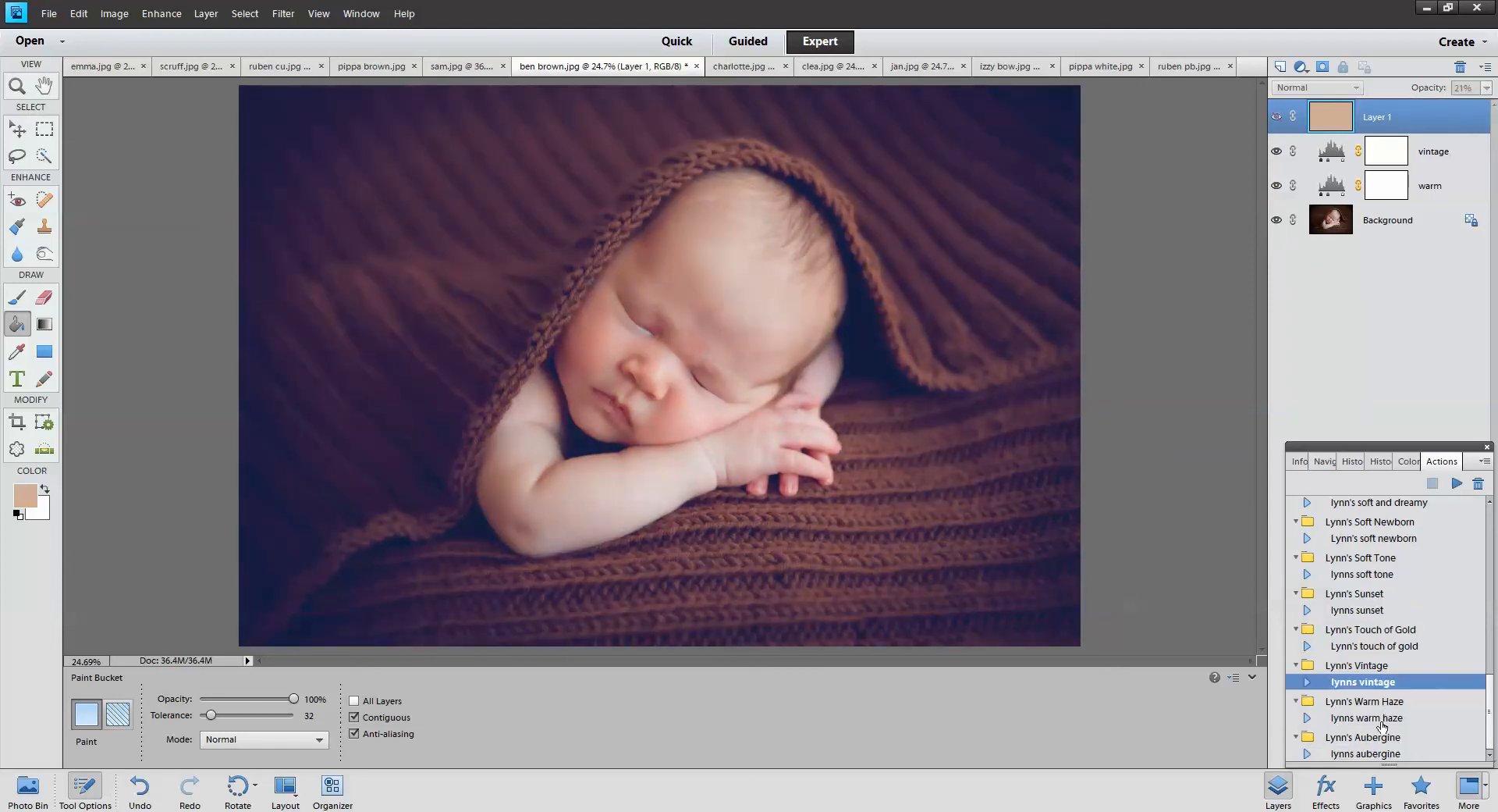
{"action": "left_click", "coordinate": [1475, 715]}
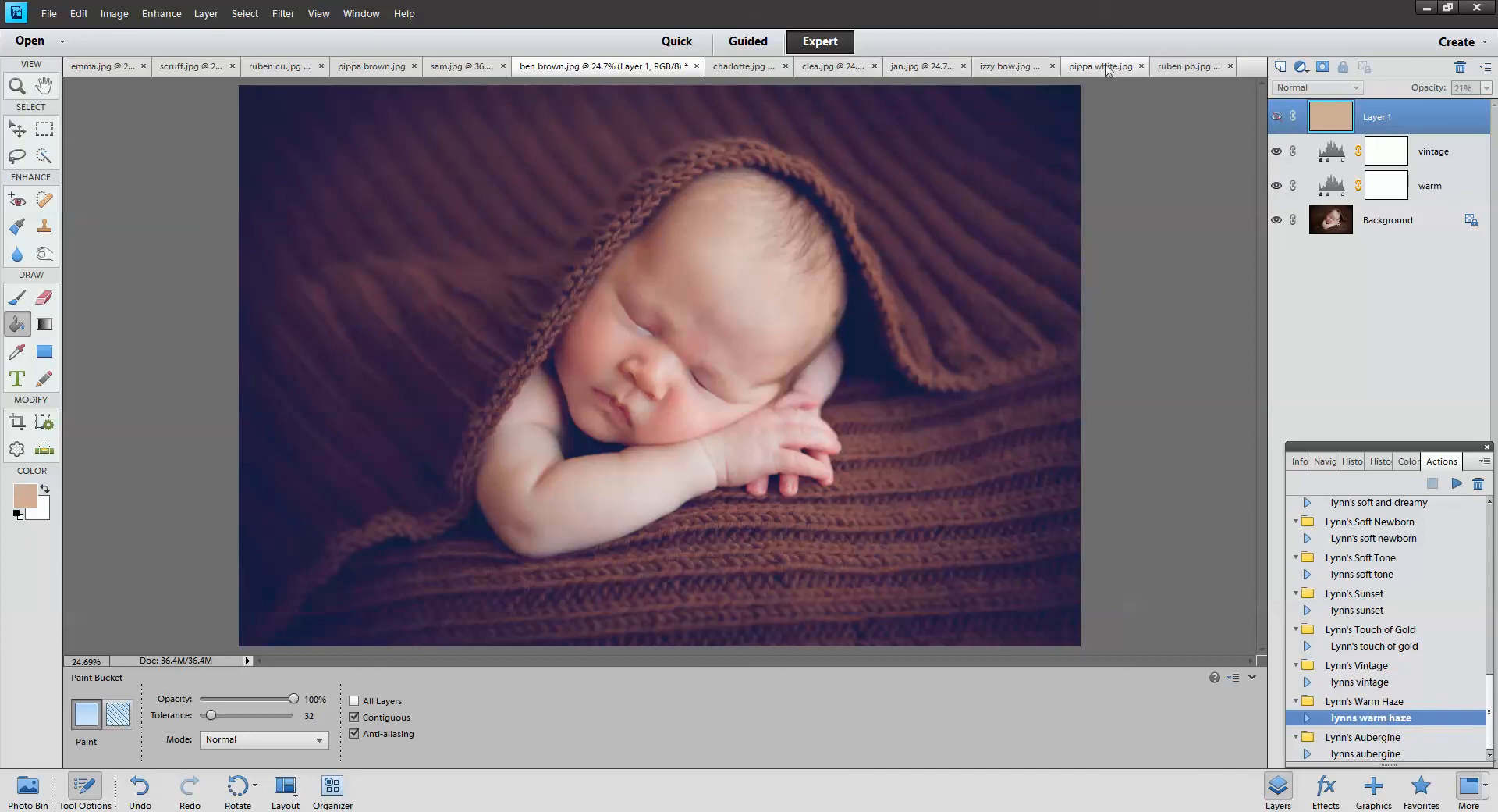
Play lynns warm haze on sam.jpg and toggle the warm, haze and brighten layers to compare
{"action": "left_click", "coordinate": [479, 74]}
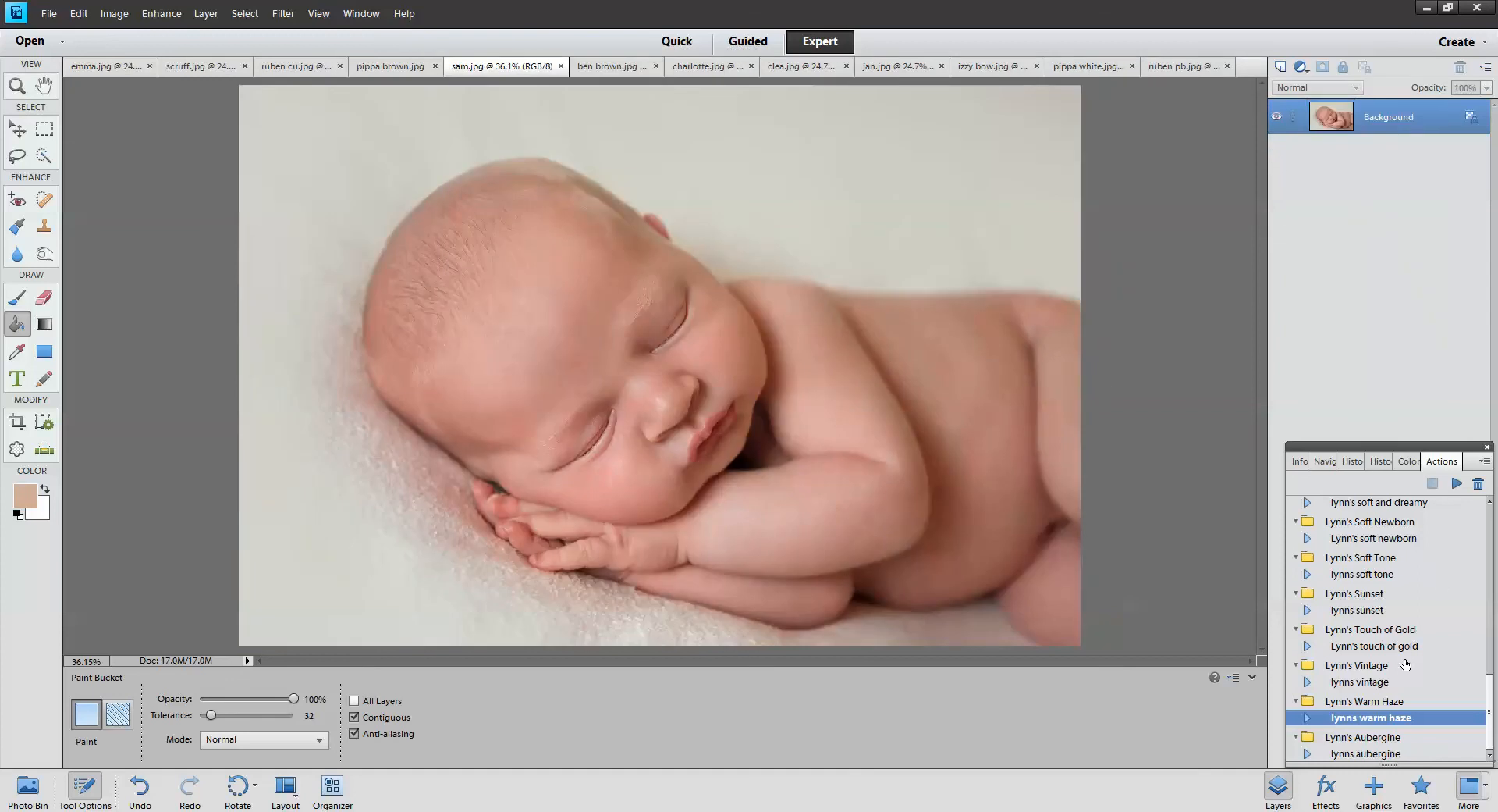
{"action": "left_click", "coordinate": [1457, 484]}
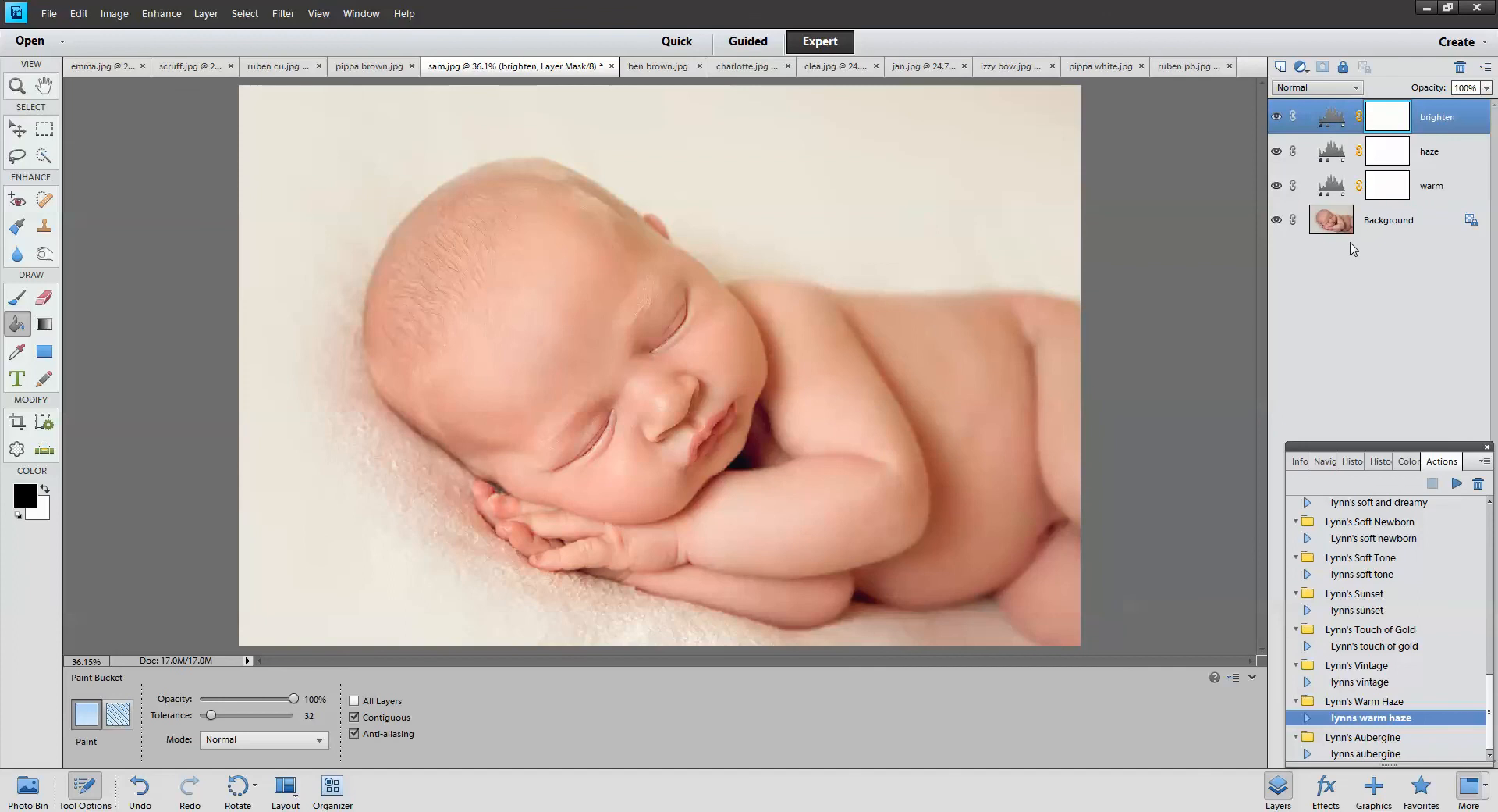
{"action": "left_click_drag", "start_coordinate": [1277, 185], "coordinate": [1275, 119]}
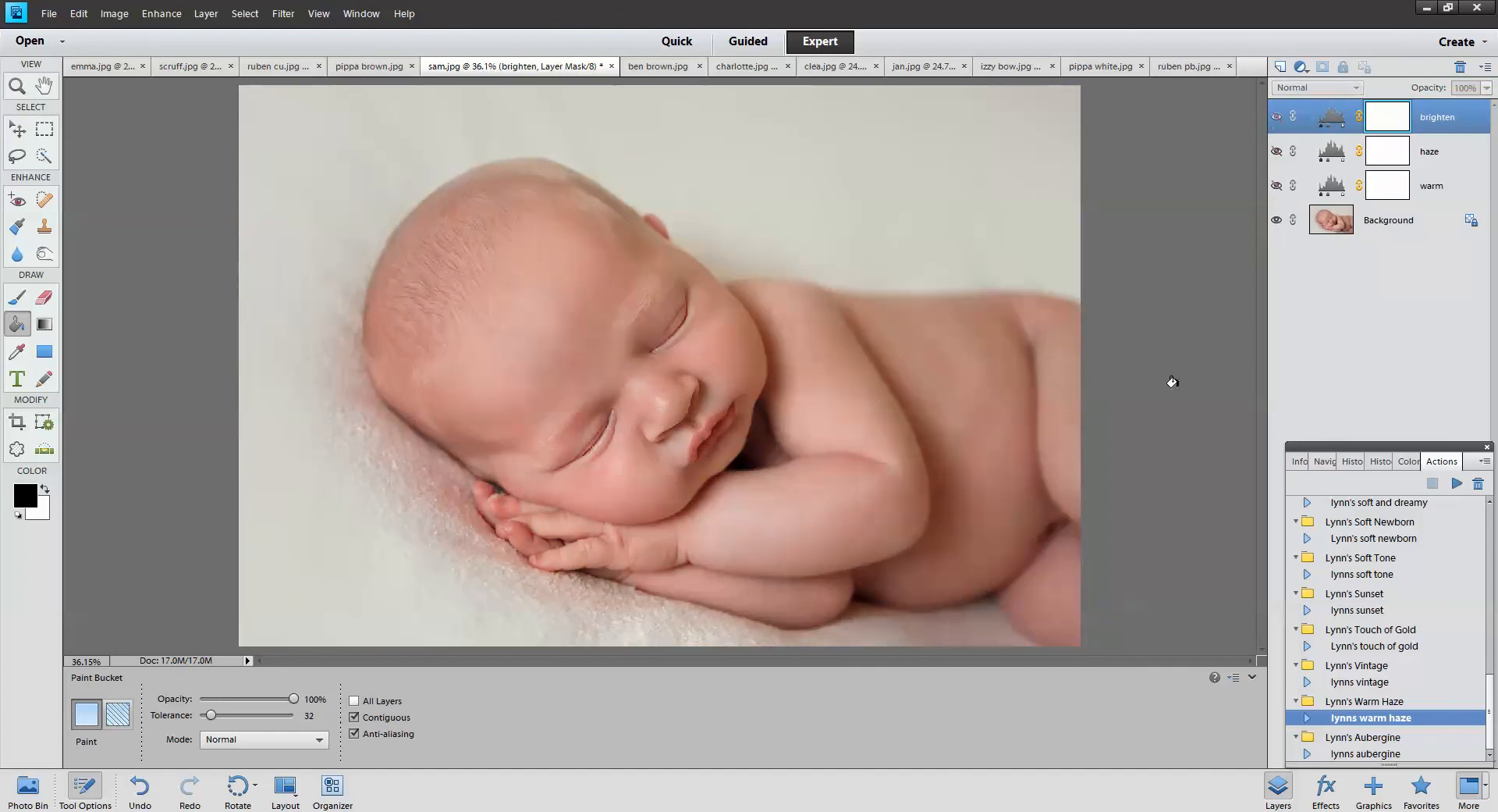
{"action": "left_click", "coordinate": [1277, 181]}
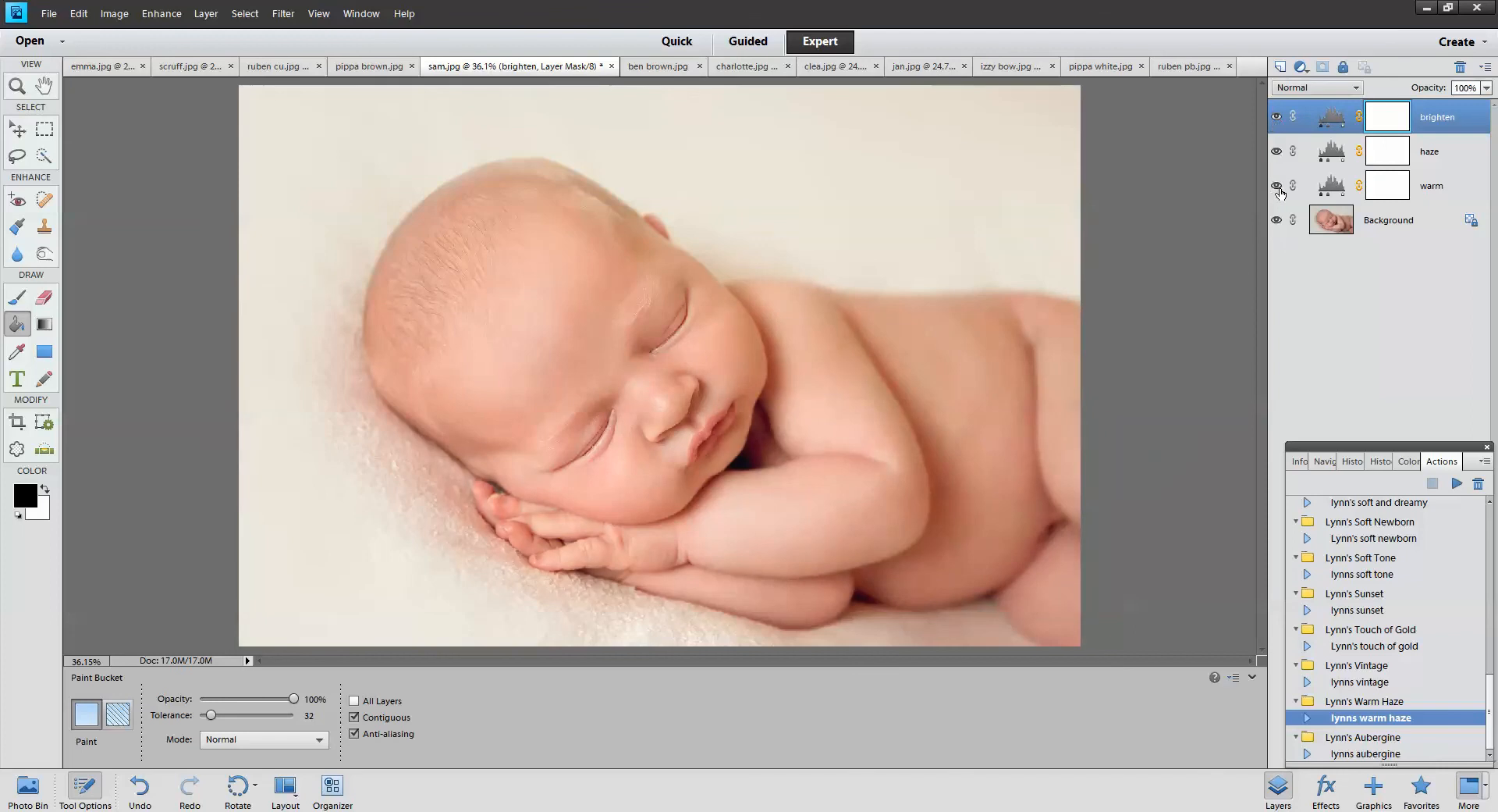
{"action": "left_click", "coordinate": [1431, 189]}
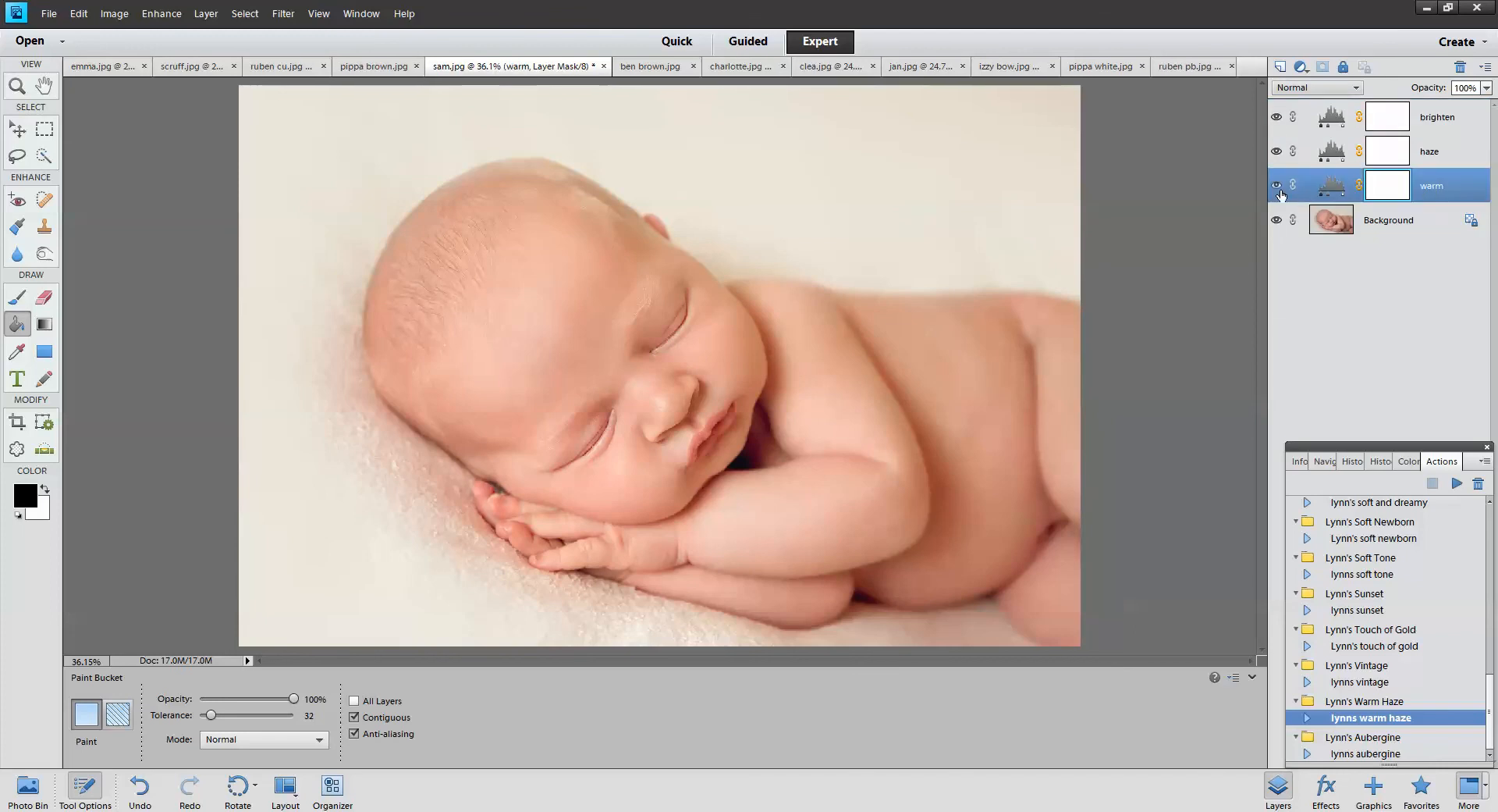
{"action": "left_click", "coordinate": [1436, 151]}
{"action": "left_click", "coordinate": [1275, 121]}
{"action": "left_click", "coordinate": [1275, 121]}
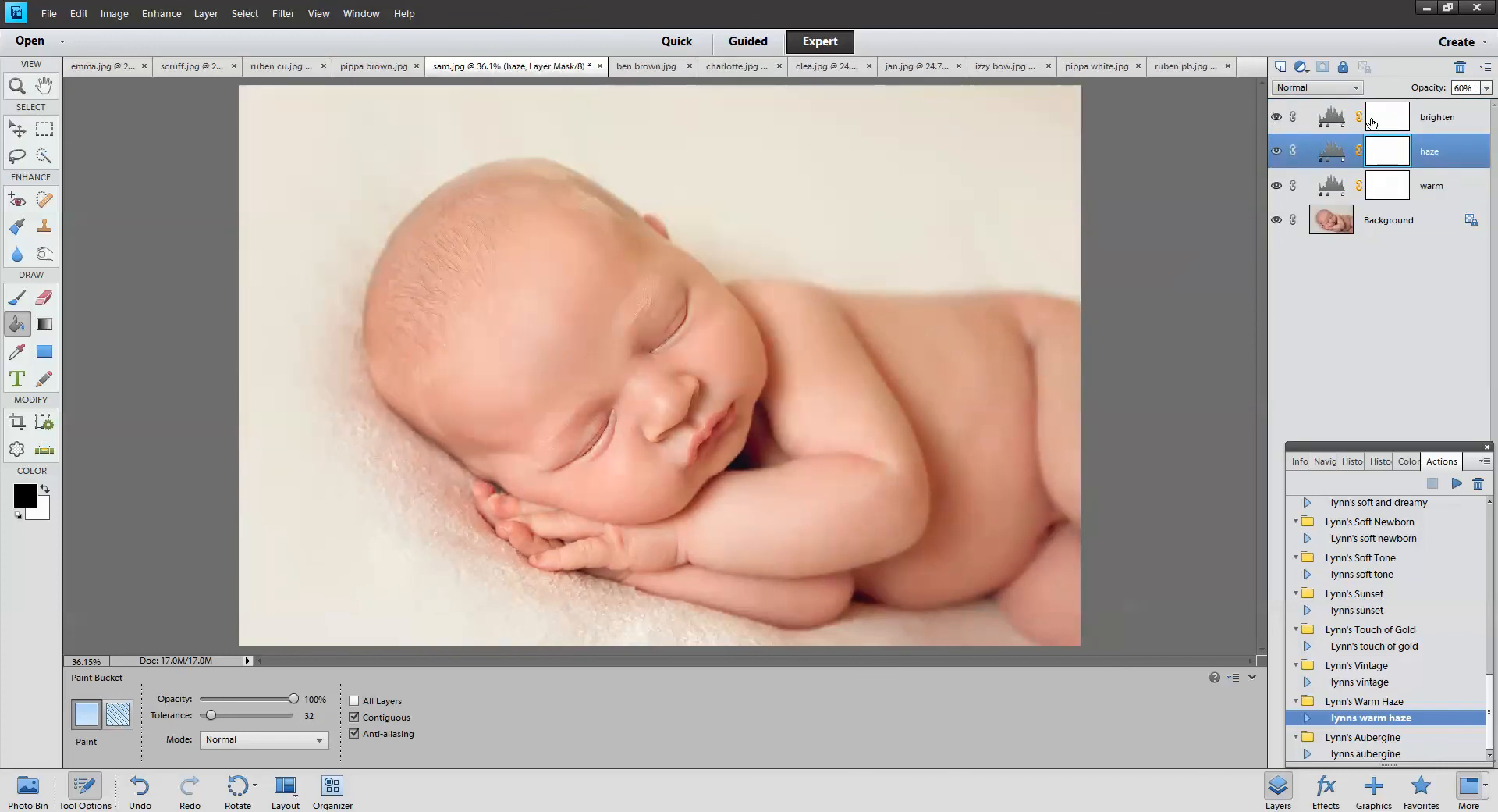
Lower the brighten layer to 67% opacity, then select the warm layer for mask painting
{"action": "left_click", "coordinate": [1437, 123]}
{"action": "left_click", "coordinate": [1486, 88]}
{"action": "left_click_drag", "start_coordinate": [1477, 104], "coordinate": [1457, 109]}
{"action": "left_click", "coordinate": [1442, 192]}
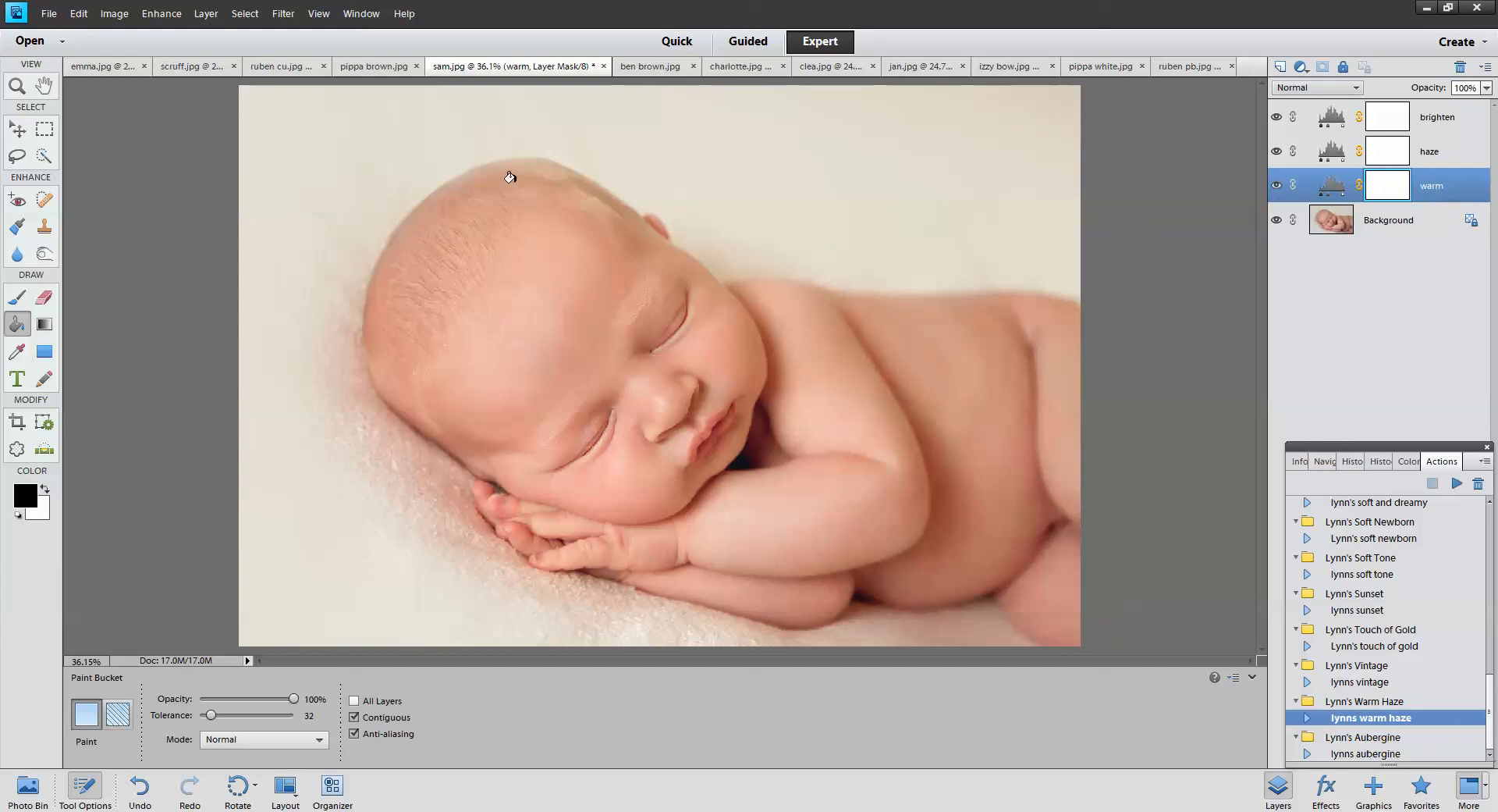
{"action": "left_click", "coordinate": [16, 306]}
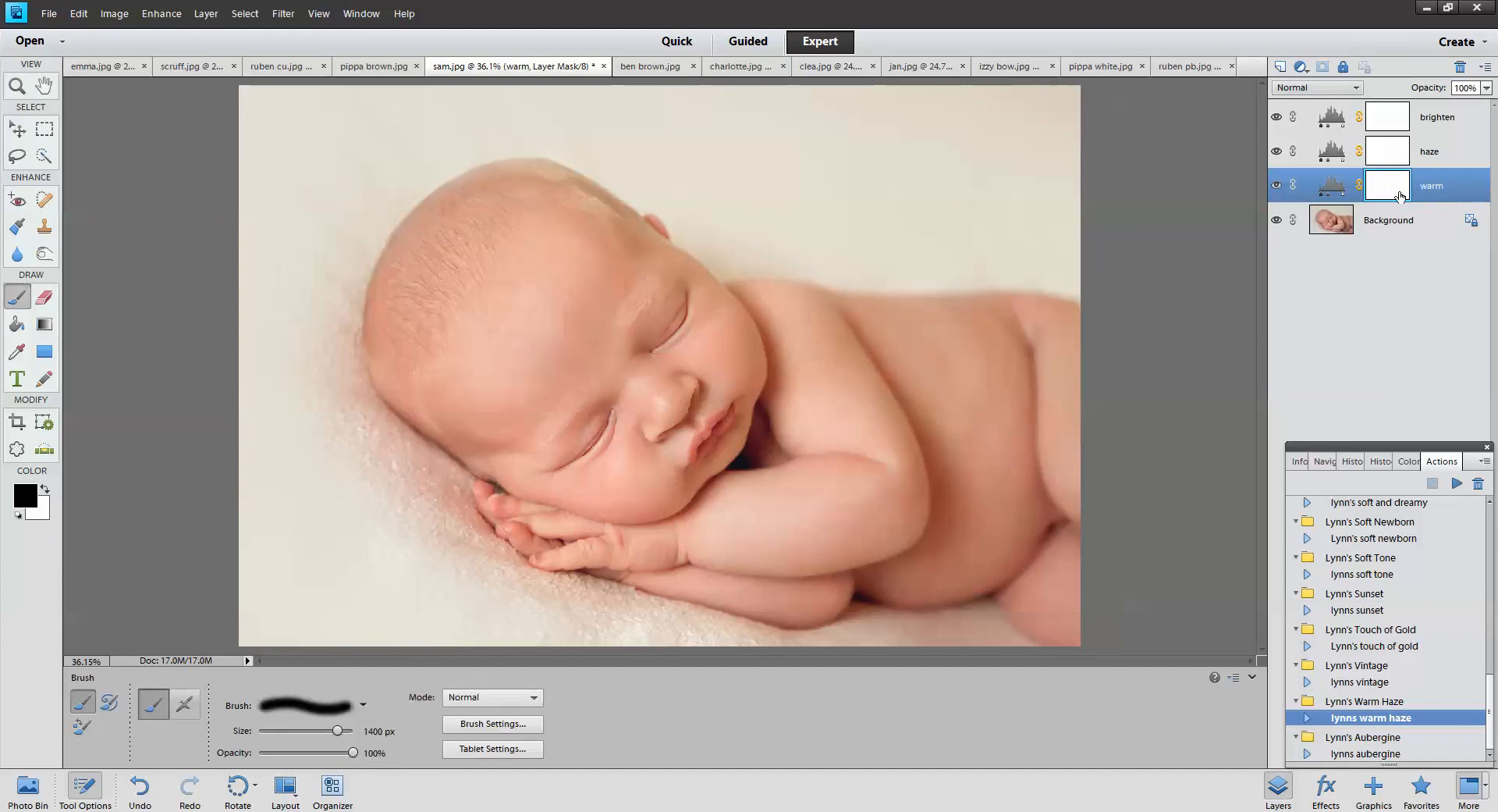
Paint the warm layer mask black over background and blanket with 900 px, then 250 px brushes
{"action": "key", "text": "bracketleft"}
{"action": "key", "text": "bracketleft"}
{"action": "key", "text": "bracketleft"}
{"action": "key", "text": "bracketleft"}
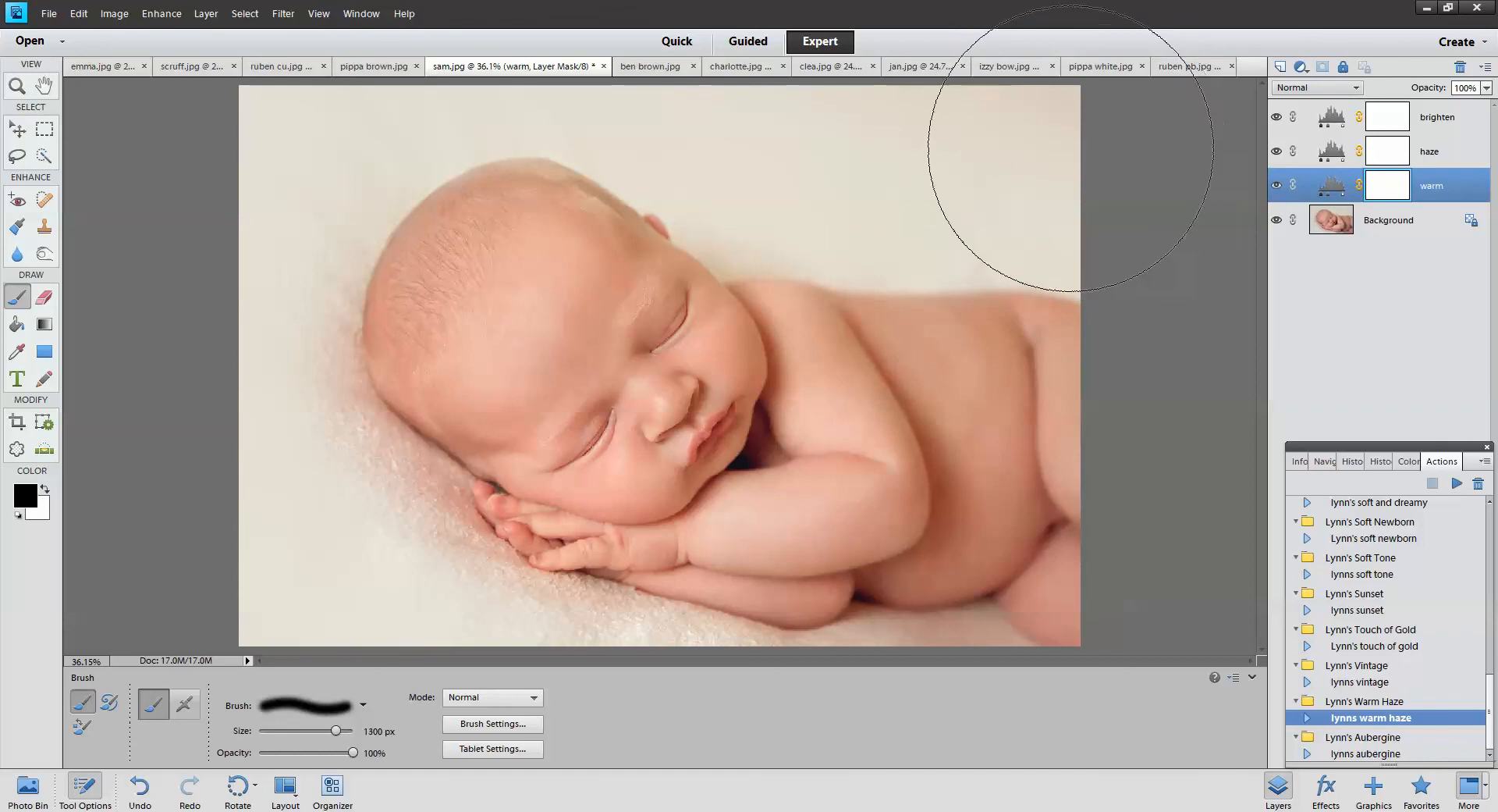
{"action": "key", "text": "bracketleft"}
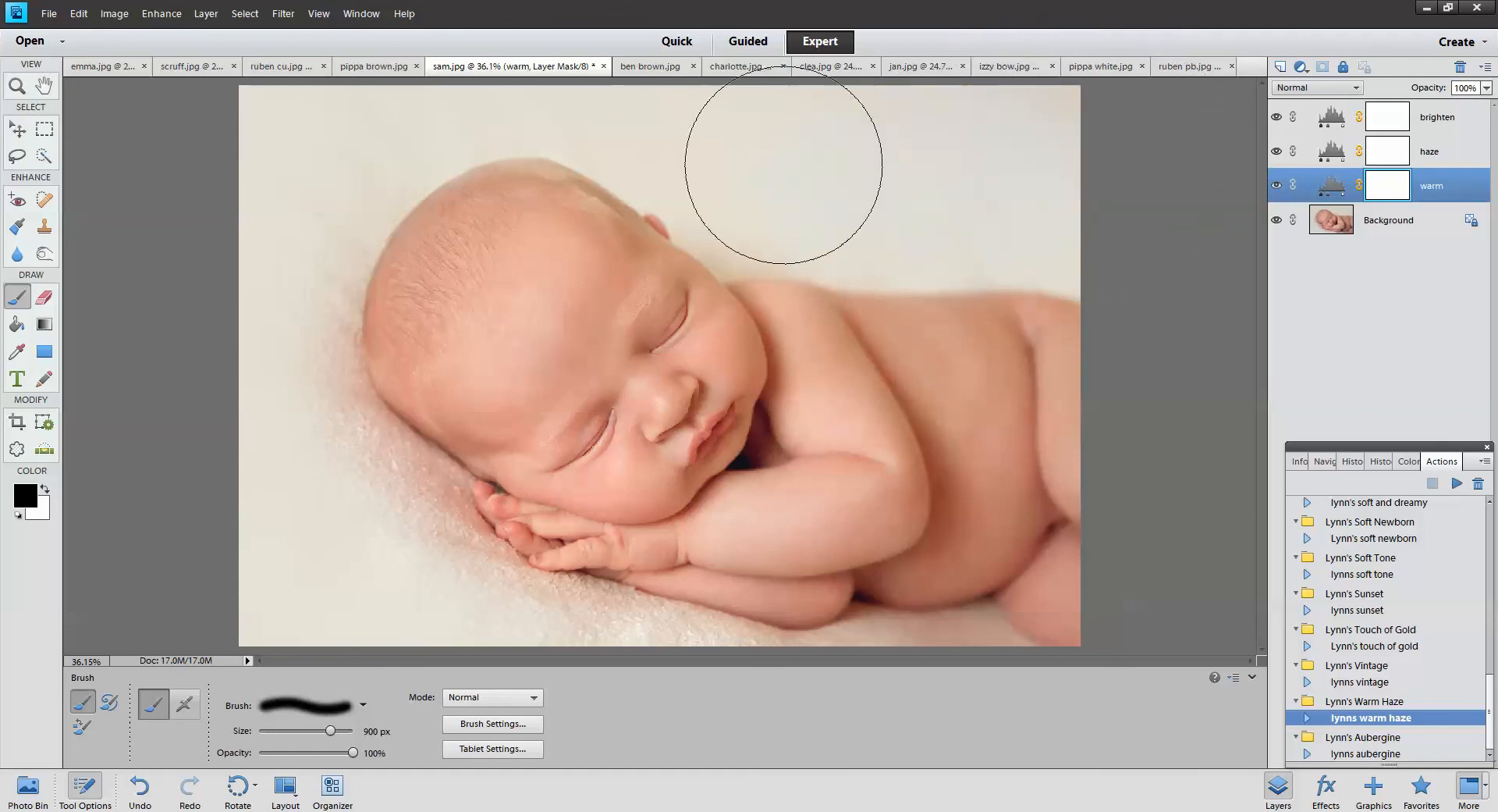
{"action": "mouse_move", "coordinate": [708, 124]}
{"action": "left_mouse_down"}
{"action": "mouse_move", "coordinate": [424, 27]}
{"action": "mouse_move", "coordinate": [318, 141]}
{"action": "mouse_move", "coordinate": [328, 164]}
{"action": "mouse_move", "coordinate": [244, 419]}
{"action": "mouse_move", "coordinate": [274, 452]}
{"action": "left_mouse_up"}
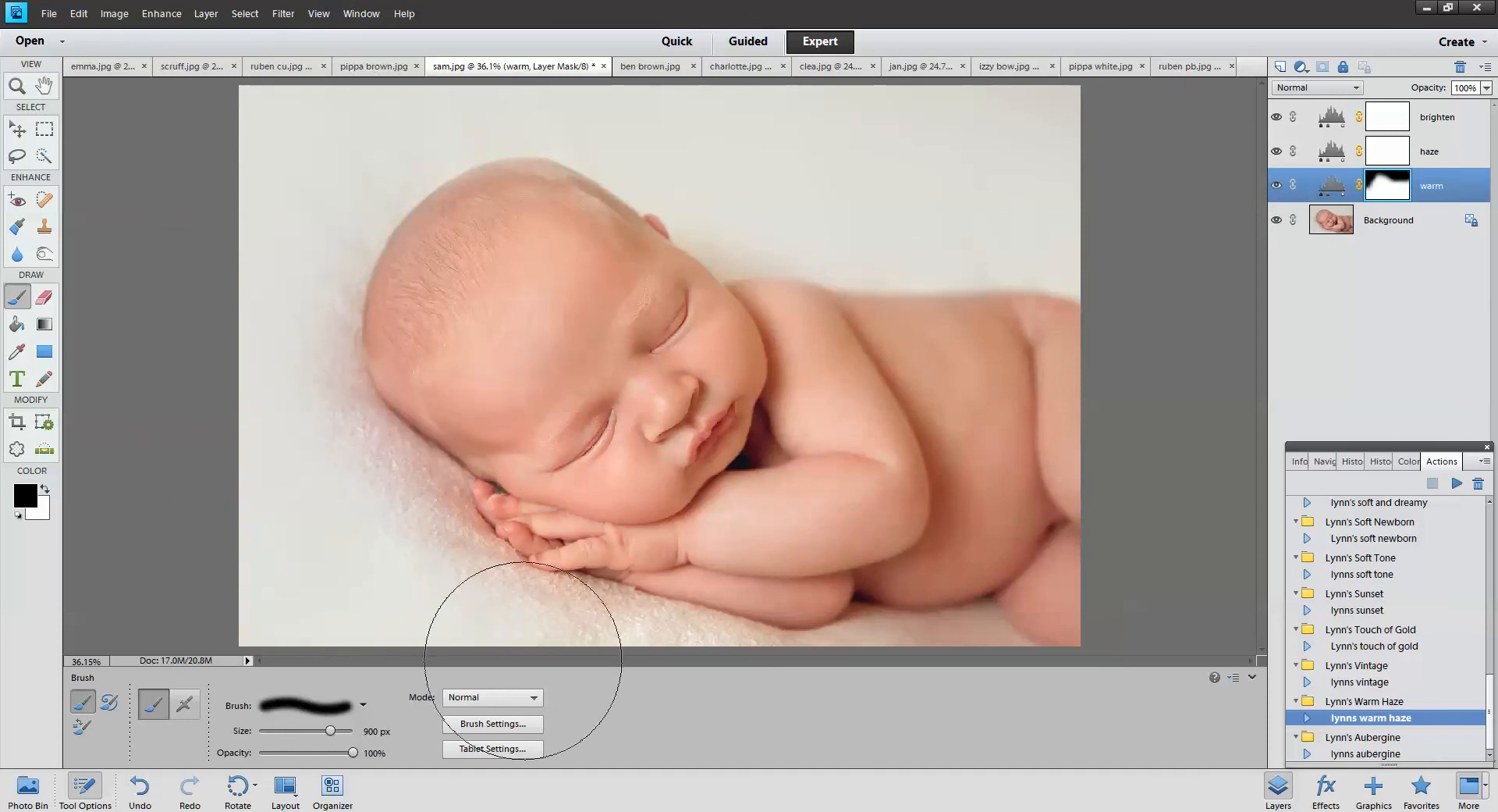
{"action": "left_click_drag", "start_coordinate": [629, 697], "coordinate": [835, 724]}
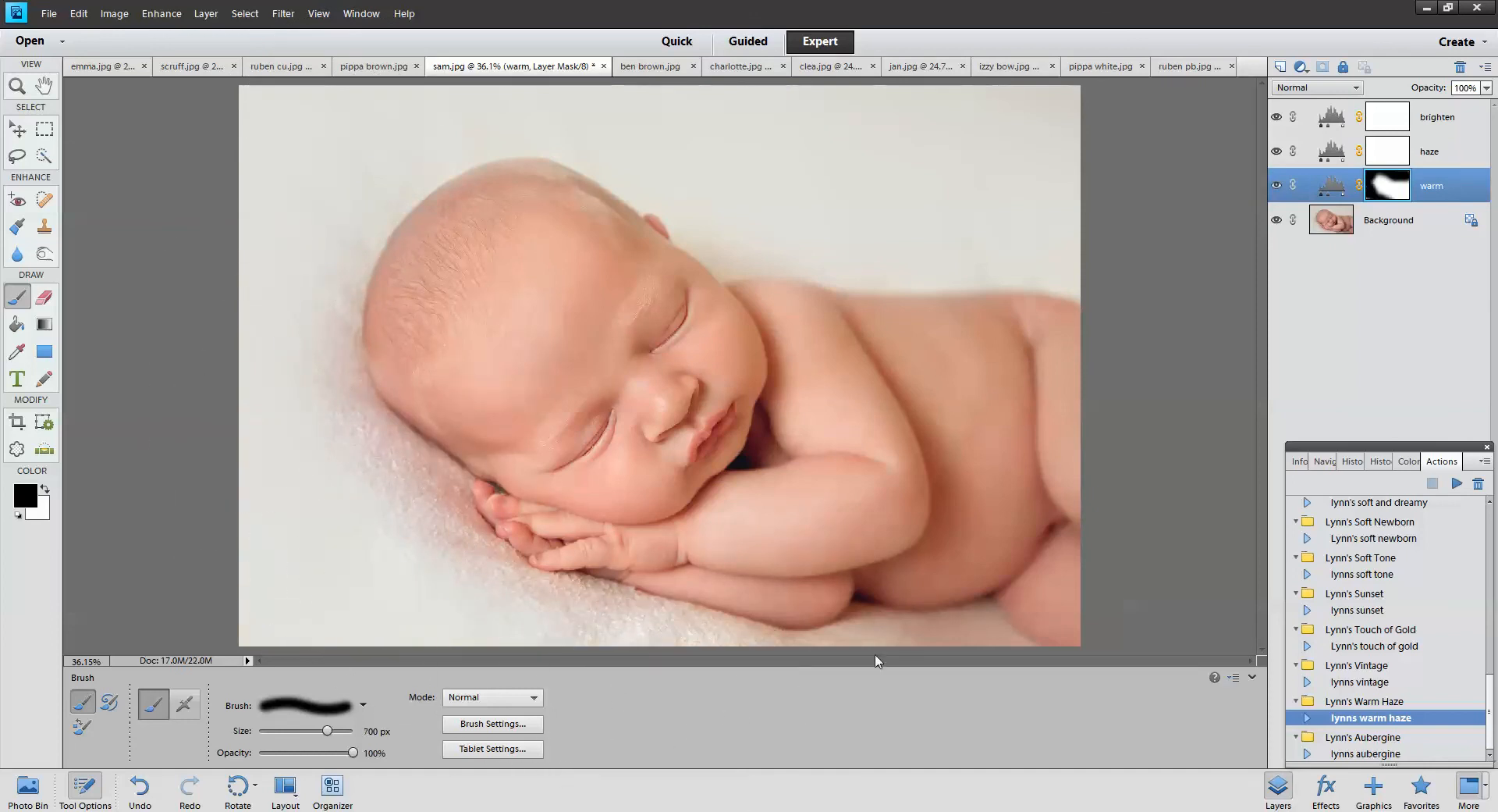
{"action": "key", "text": "bracketleft"}
{"action": "key", "text": "bracketleft"}
{"action": "key", "text": "bracketleft"}
{"action": "key", "text": "bracketleft"}
{"action": "key", "text": "bracketleft"}
{"action": "key", "text": "bracketleft"}
{"action": "key", "text": "bracketleft"}
{"action": "mouse_move", "coordinate": [978, 640]}
{"action": "left_mouse_down"}
{"action": "mouse_move", "coordinate": [863, 666]}
{"action": "mouse_move", "coordinate": [669, 625]}
{"action": "left_mouse_up"}
{"action": "left_click", "coordinate": [1387, 753]}
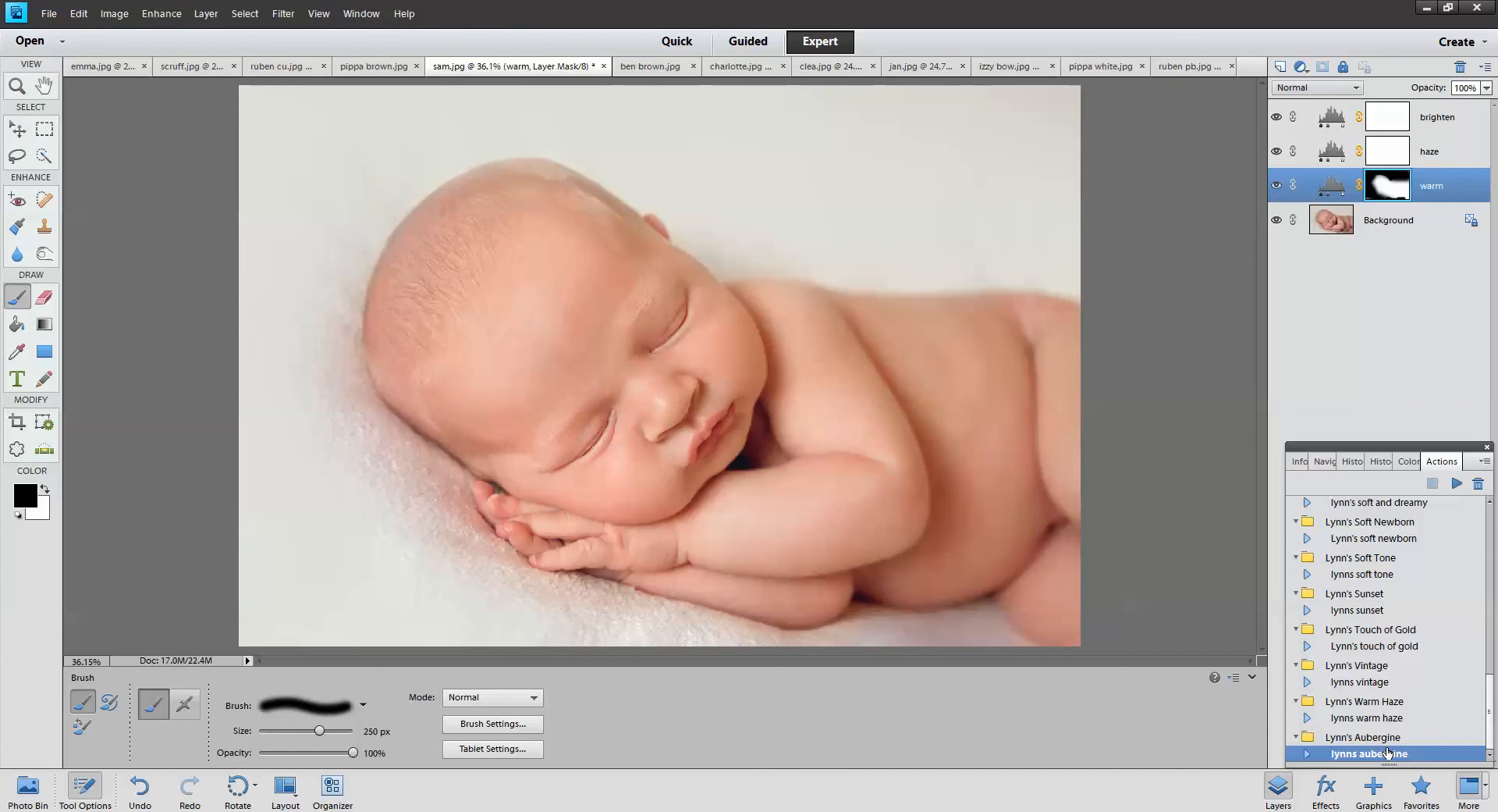
Delete scruff.jpg's existing layers from peachy down to warm
{"action": "left_click", "coordinate": [193, 67]}
{"action": "left_click", "coordinate": [1446, 227]}
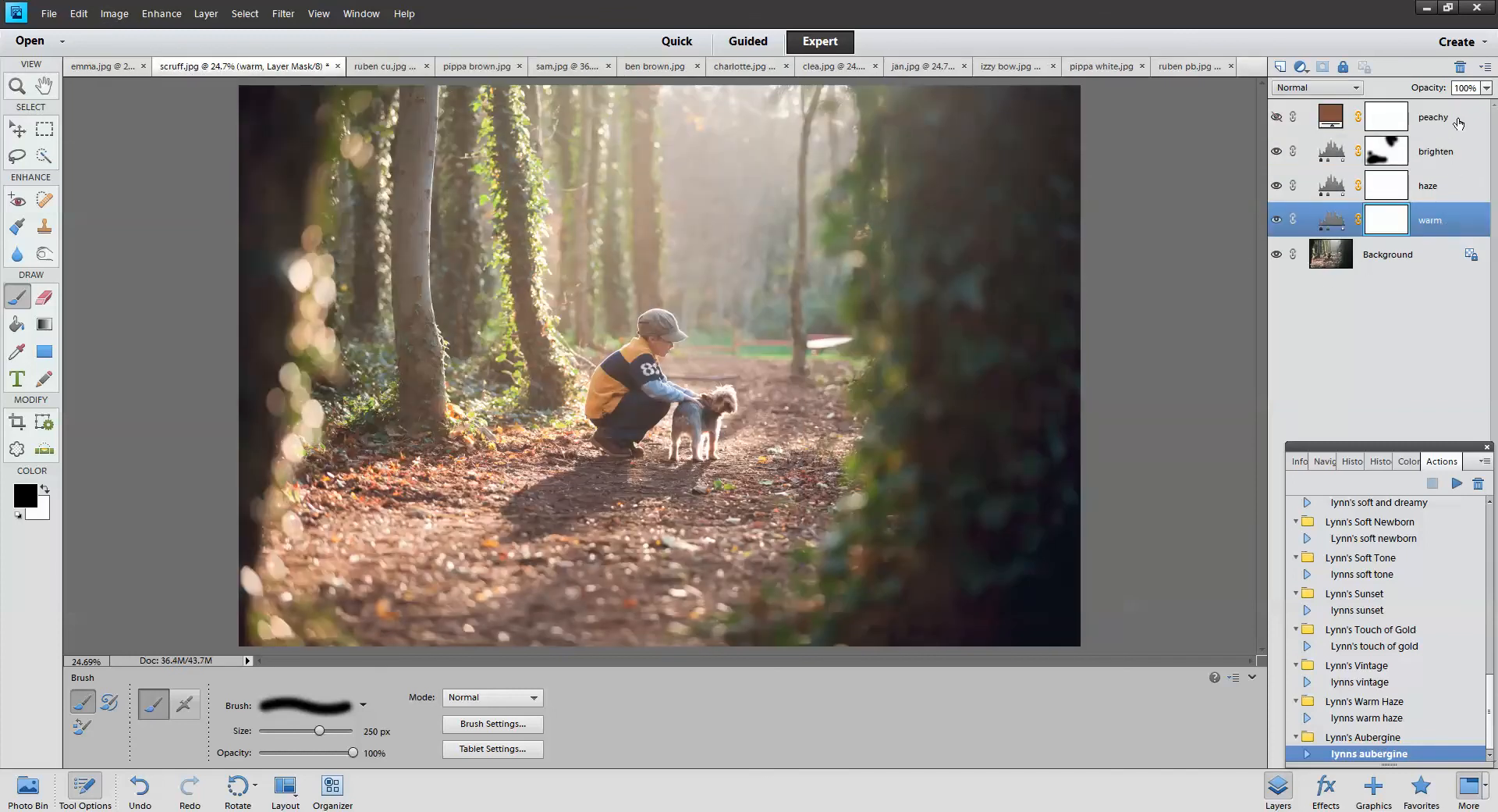
{"action": "left_click", "coordinate": [1456, 119], "text": "shift"}
{"action": "left_click", "coordinate": [1460, 67]}
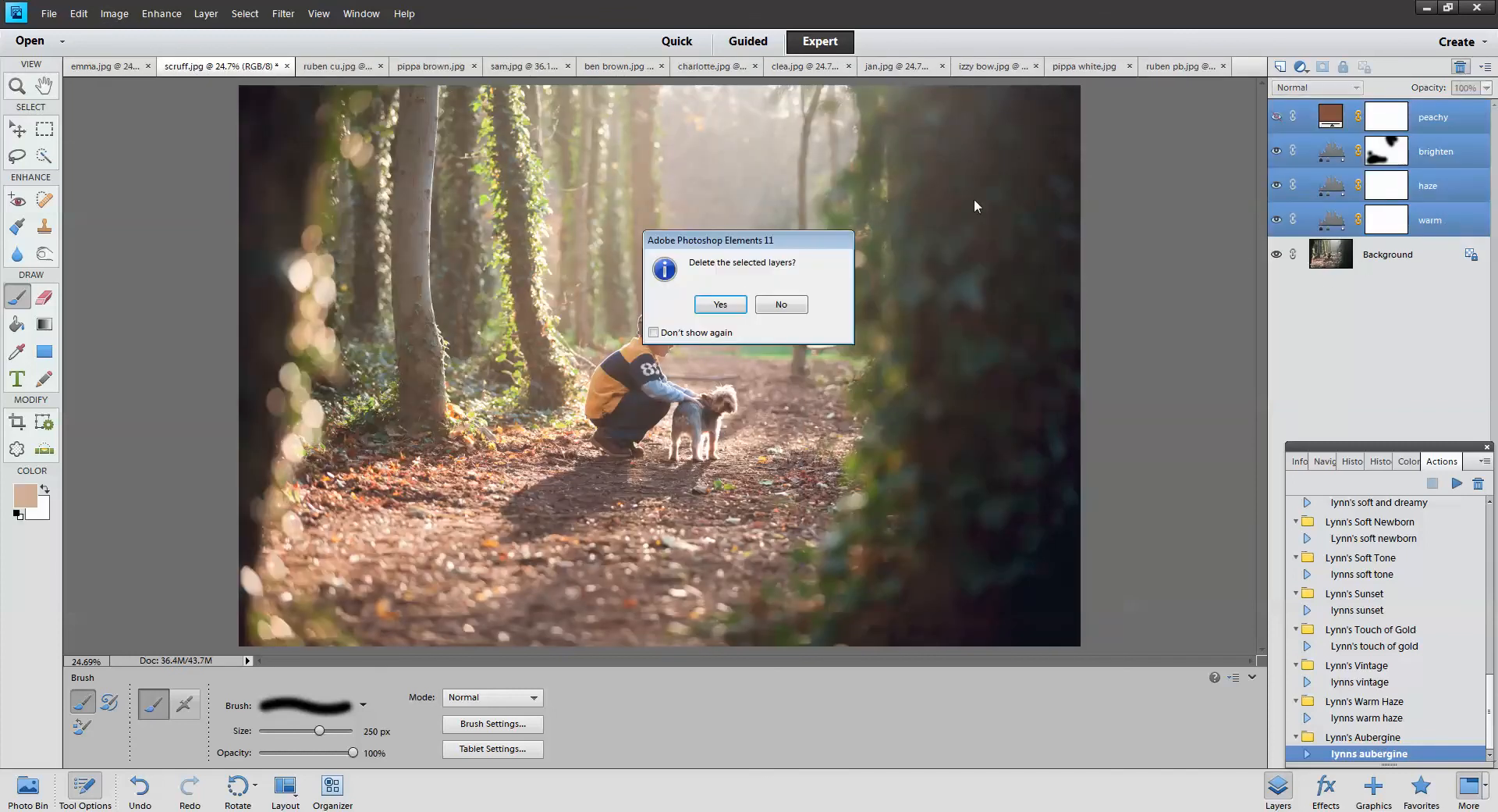
{"action": "left_click", "coordinate": [721, 306]}
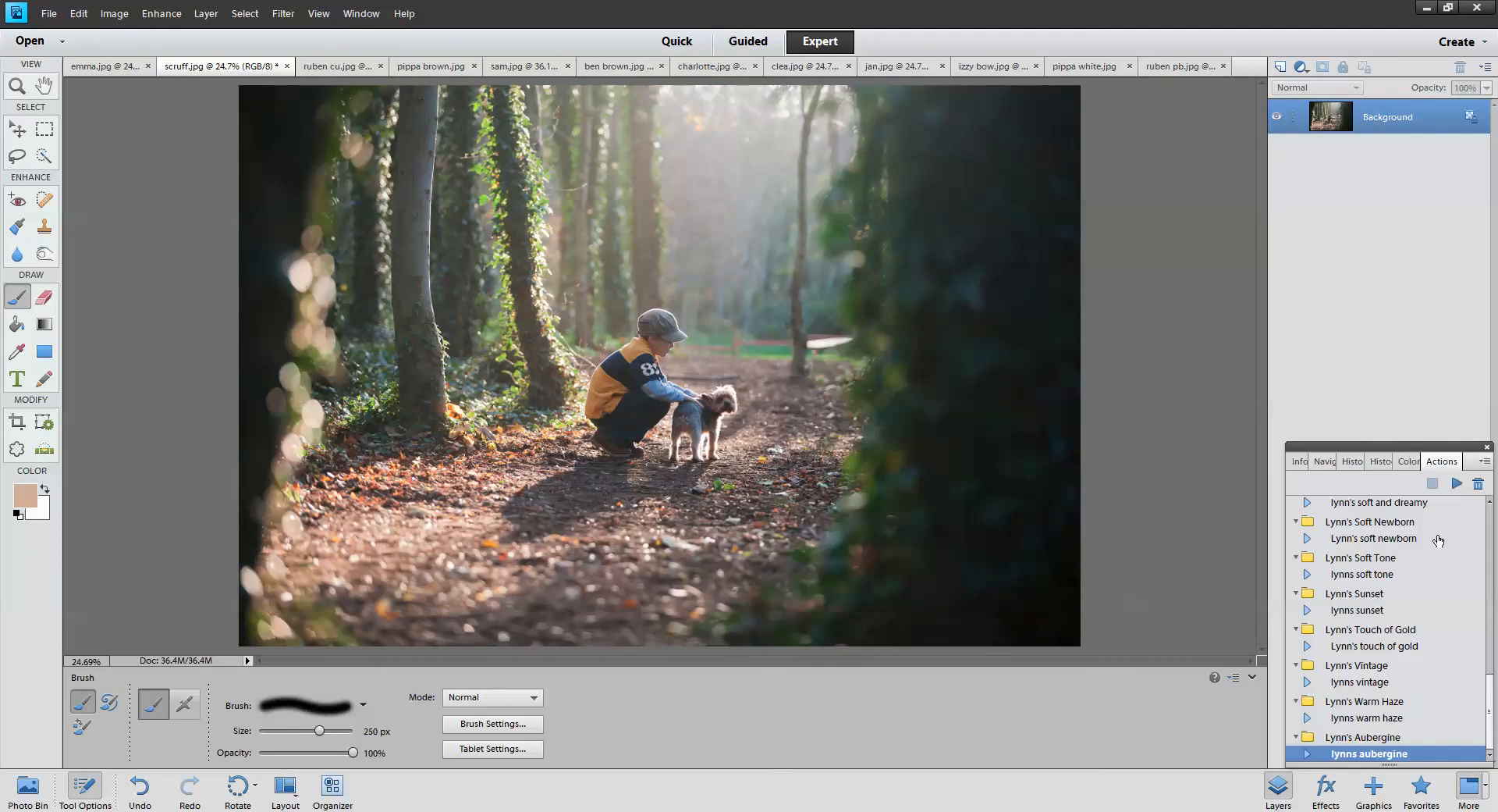
Play lynns aubergine on scruff.jpg and toggle the punch and soften tones layers to compare
{"action": "left_click", "coordinate": [1456, 483]}
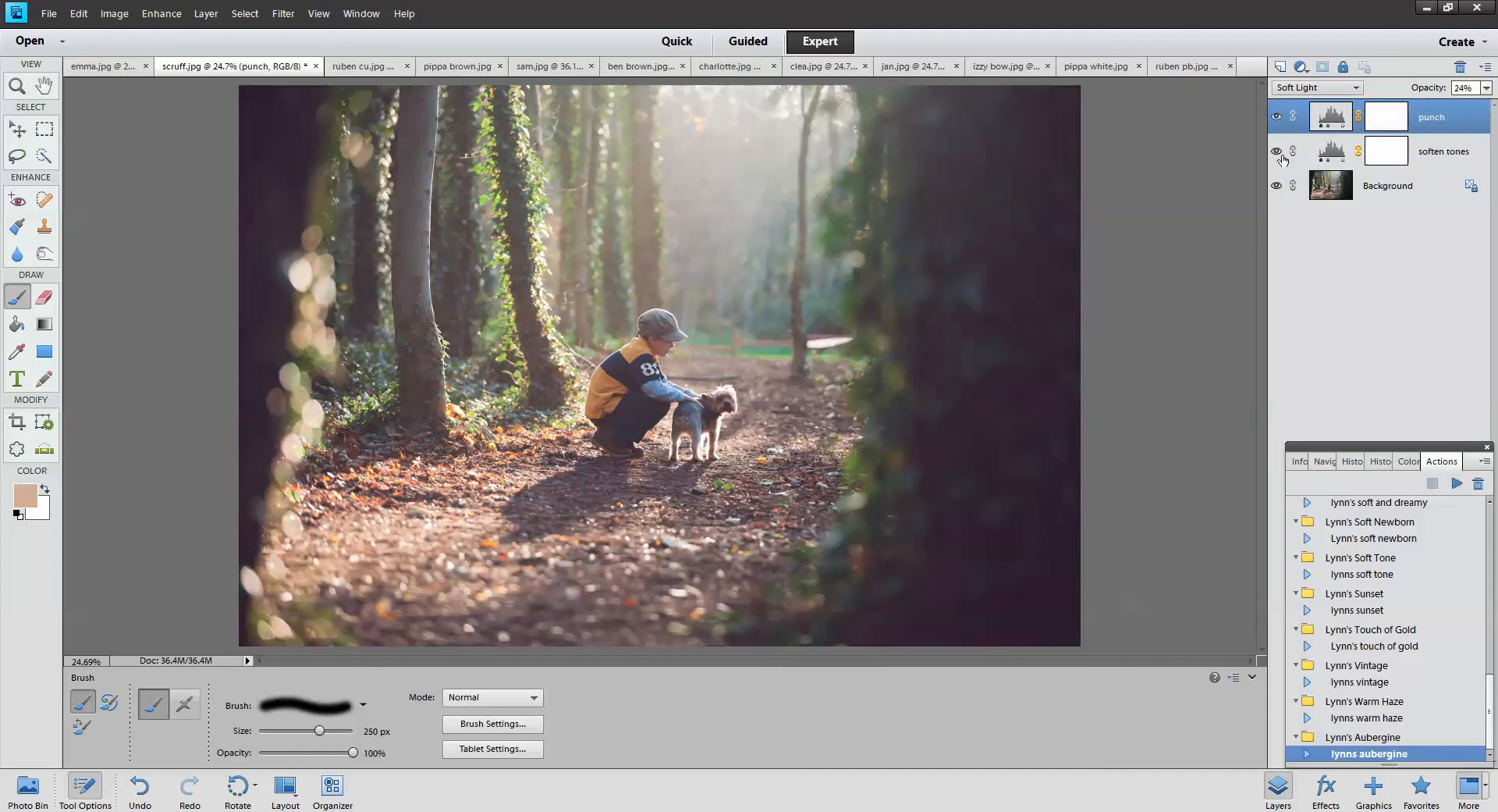
{"action": "left_click", "coordinate": [1281, 118]}
{"action": "left_click", "coordinate": [1277, 152]}
{"action": "left_click", "coordinate": [1277, 151]}
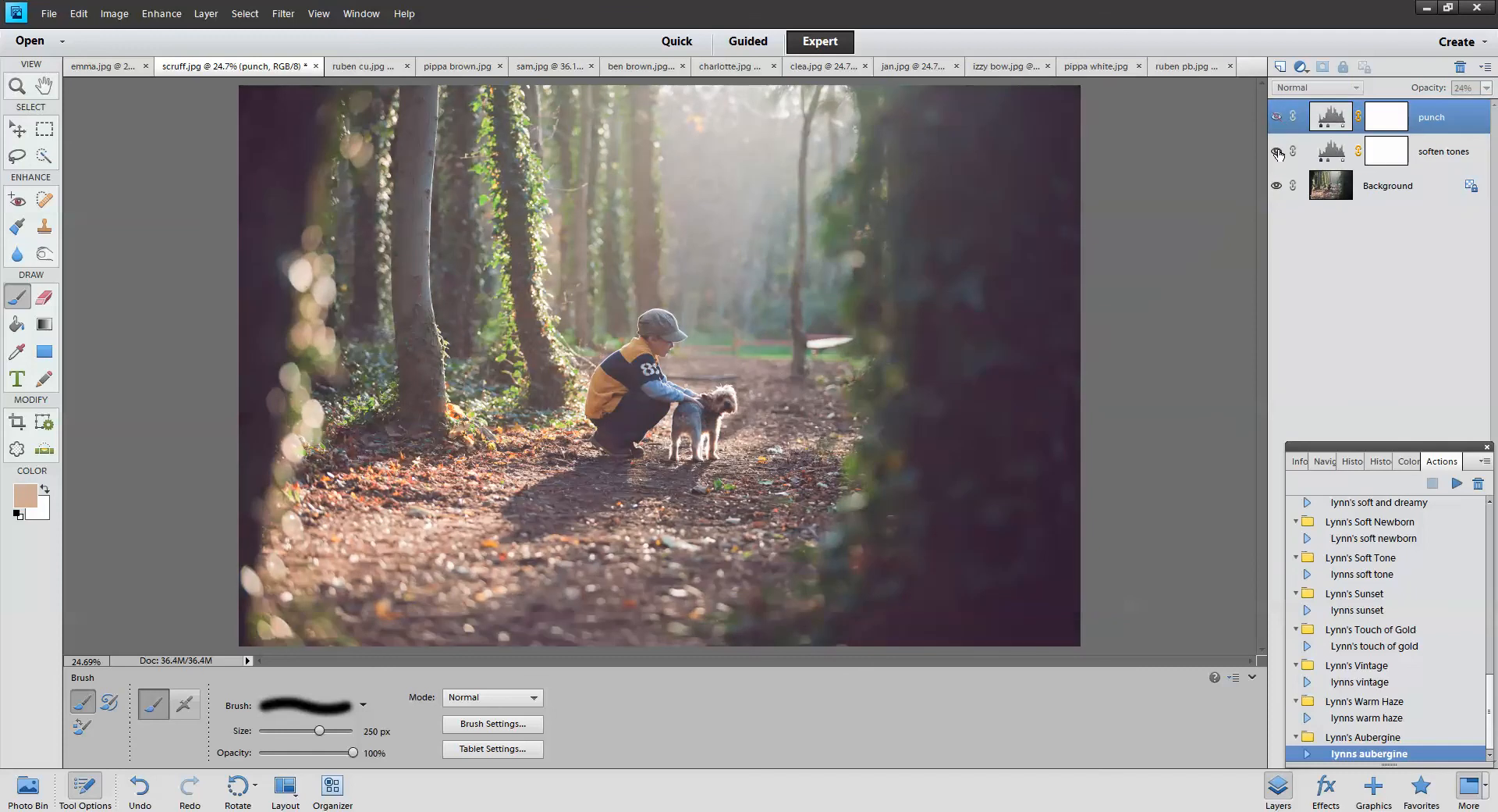
{"action": "left_click", "coordinate": [1277, 151]}
{"action": "left_click", "coordinate": [1276, 152]}
{"action": "left_click", "coordinate": [1431, 160]}
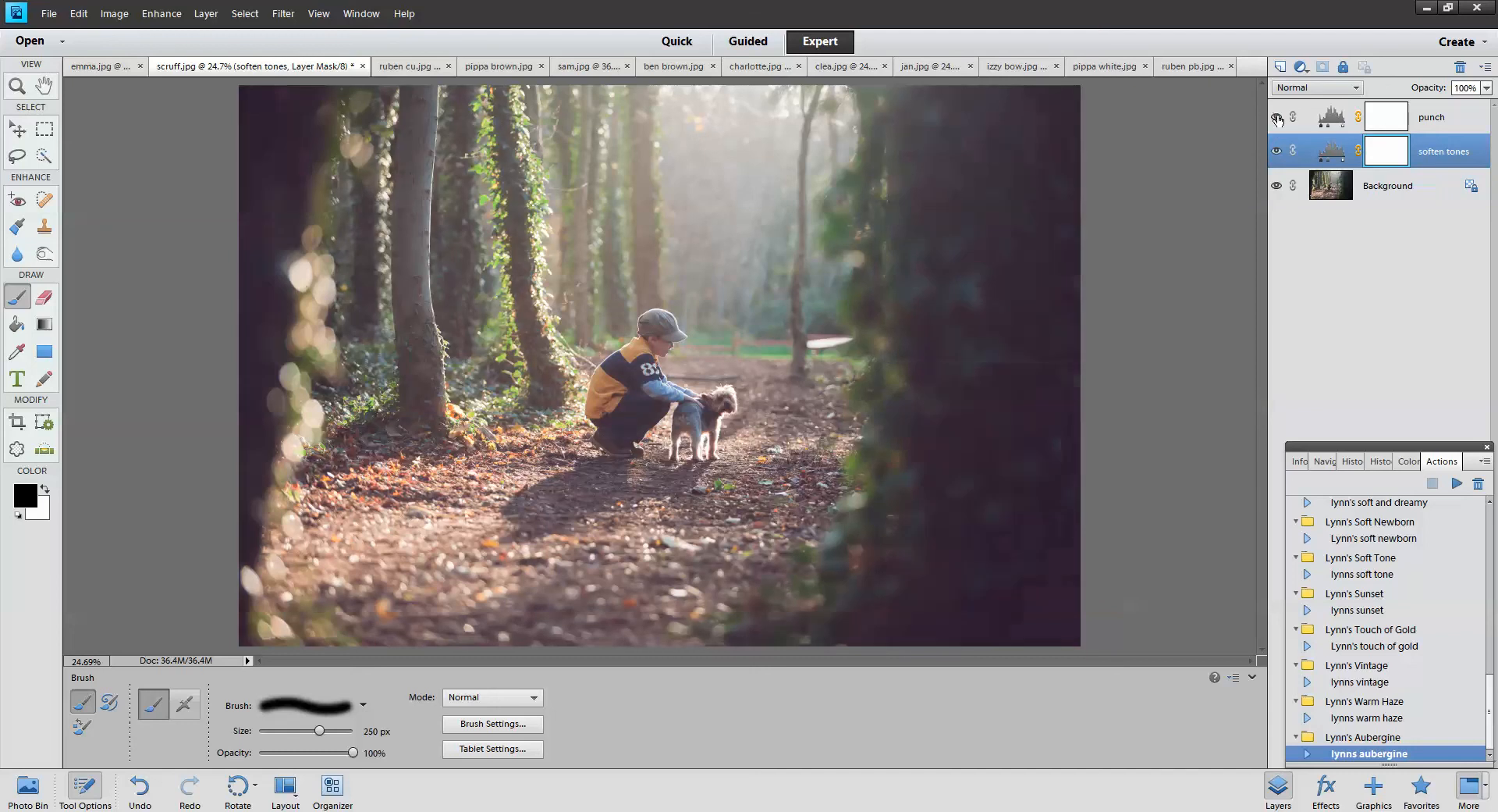
Set punch to about 48% opacity and brush the soften tones mask off the middle
{"action": "left_click", "coordinate": [1336, 120]}
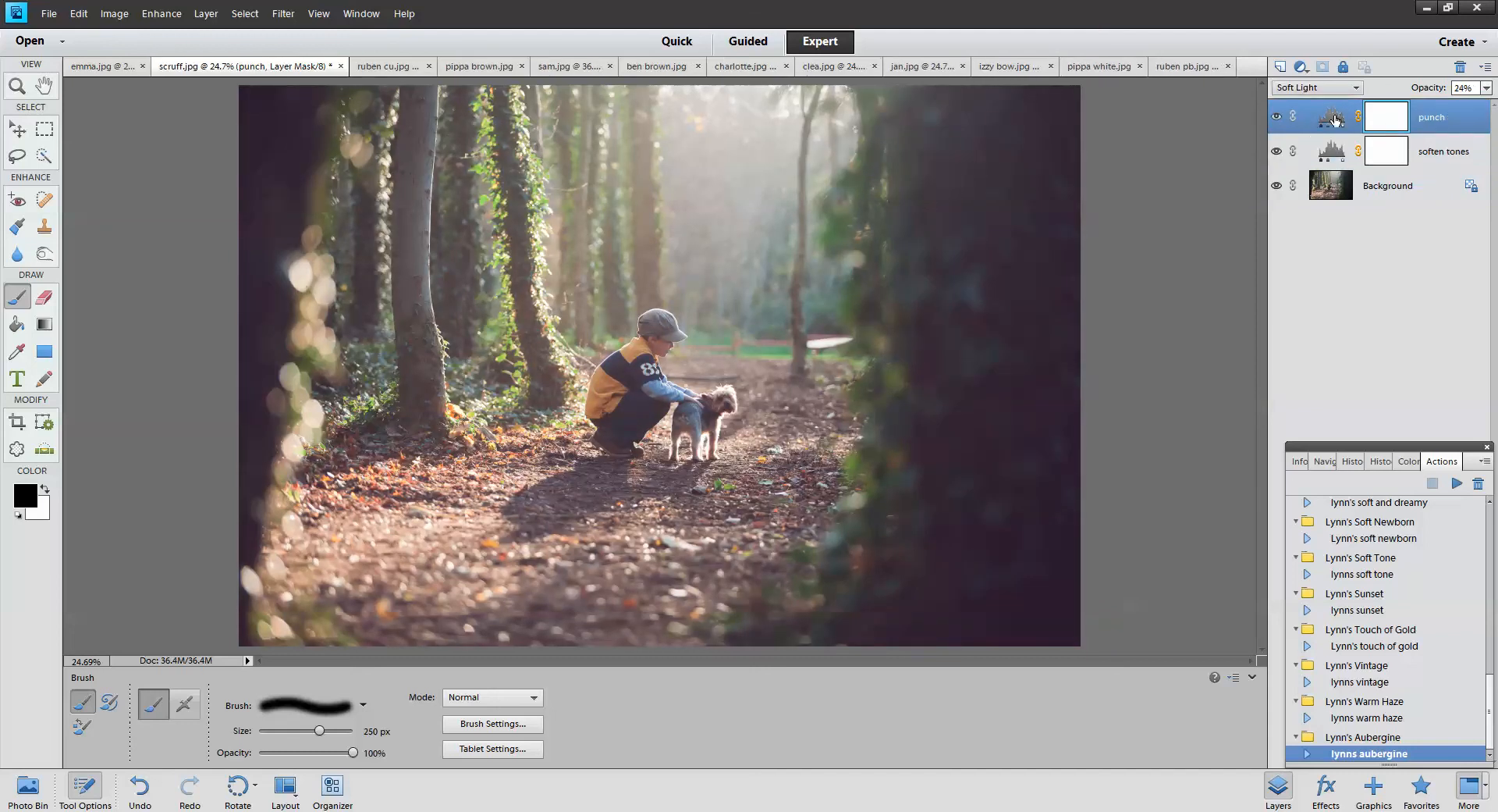
{"action": "left_click", "coordinate": [1486, 88]}
{"action": "mouse_move", "coordinate": [1427, 110]}
{"action": "left_mouse_down"}
{"action": "mouse_move", "coordinate": [1468, 109]}
{"action": "mouse_move", "coordinate": [1442, 117]}
{"action": "left_mouse_up"}
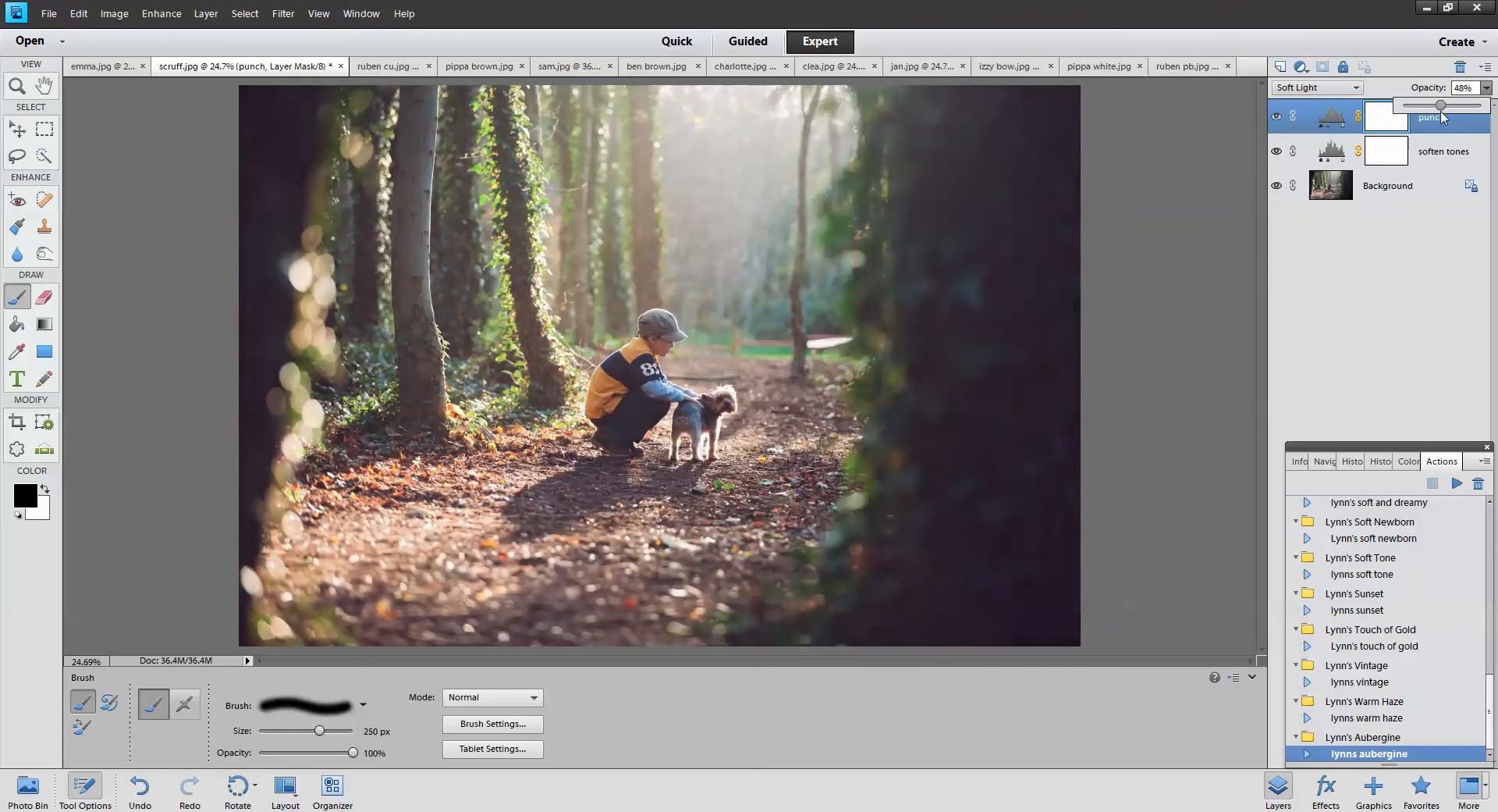
{"action": "left_click", "coordinate": [1441, 163]}
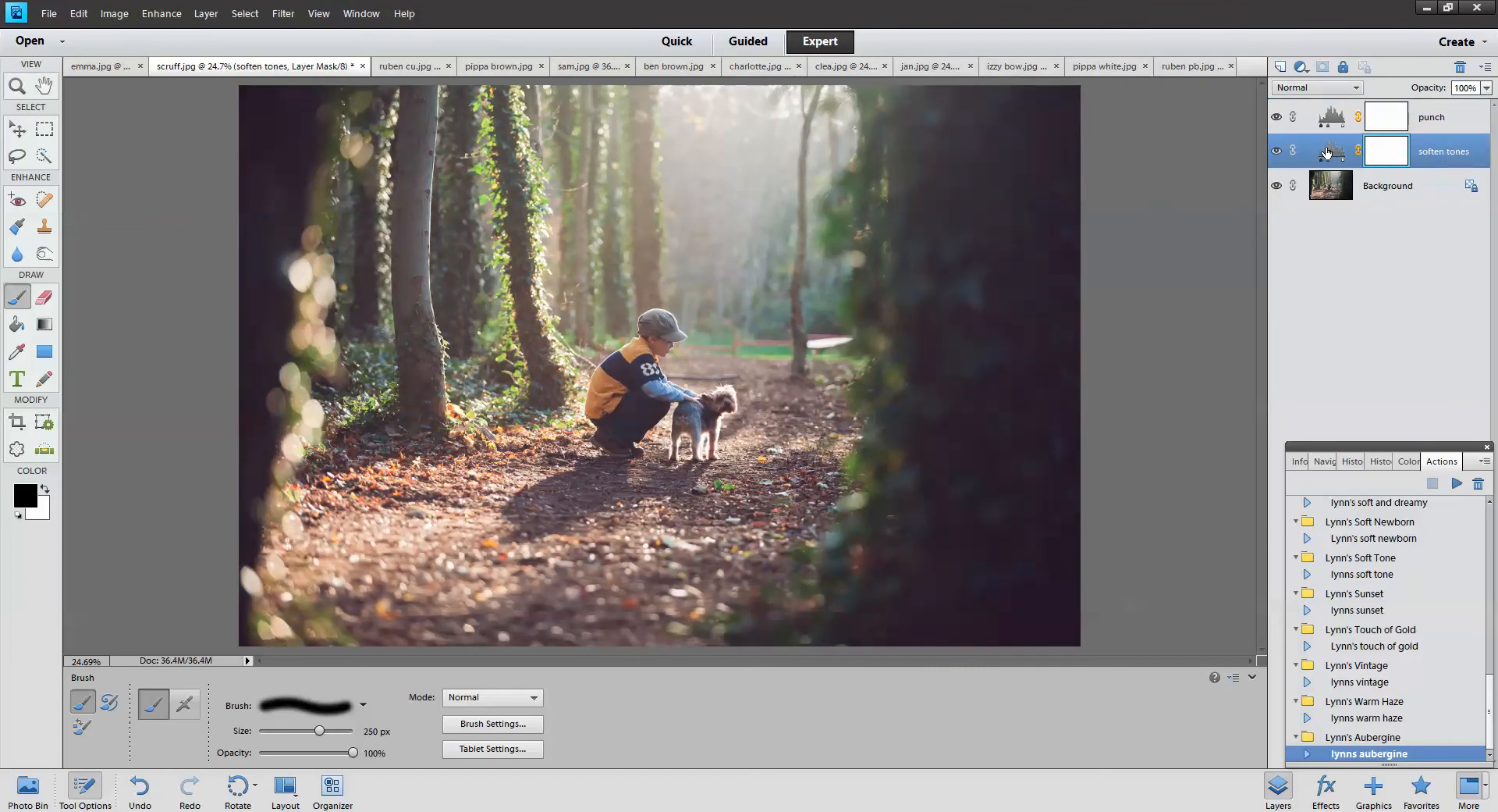
{"action": "left_click", "coordinate": [1277, 151]}
{"action": "mouse_move", "coordinate": [598, 500]}
{"action": "left_mouse_down"}
{"action": "mouse_move", "coordinate": [726, 434]}
{"action": "mouse_move", "coordinate": [898, 391]}
{"action": "mouse_move", "coordinate": [597, 287]}
{"action": "mouse_move", "coordinate": [858, 179]}
{"action": "mouse_move", "coordinate": [960, 304]}
{"action": "mouse_move", "coordinate": [876, 549]}
{"action": "mouse_move", "coordinate": [564, 474]}
{"action": "left_mouse_up"}
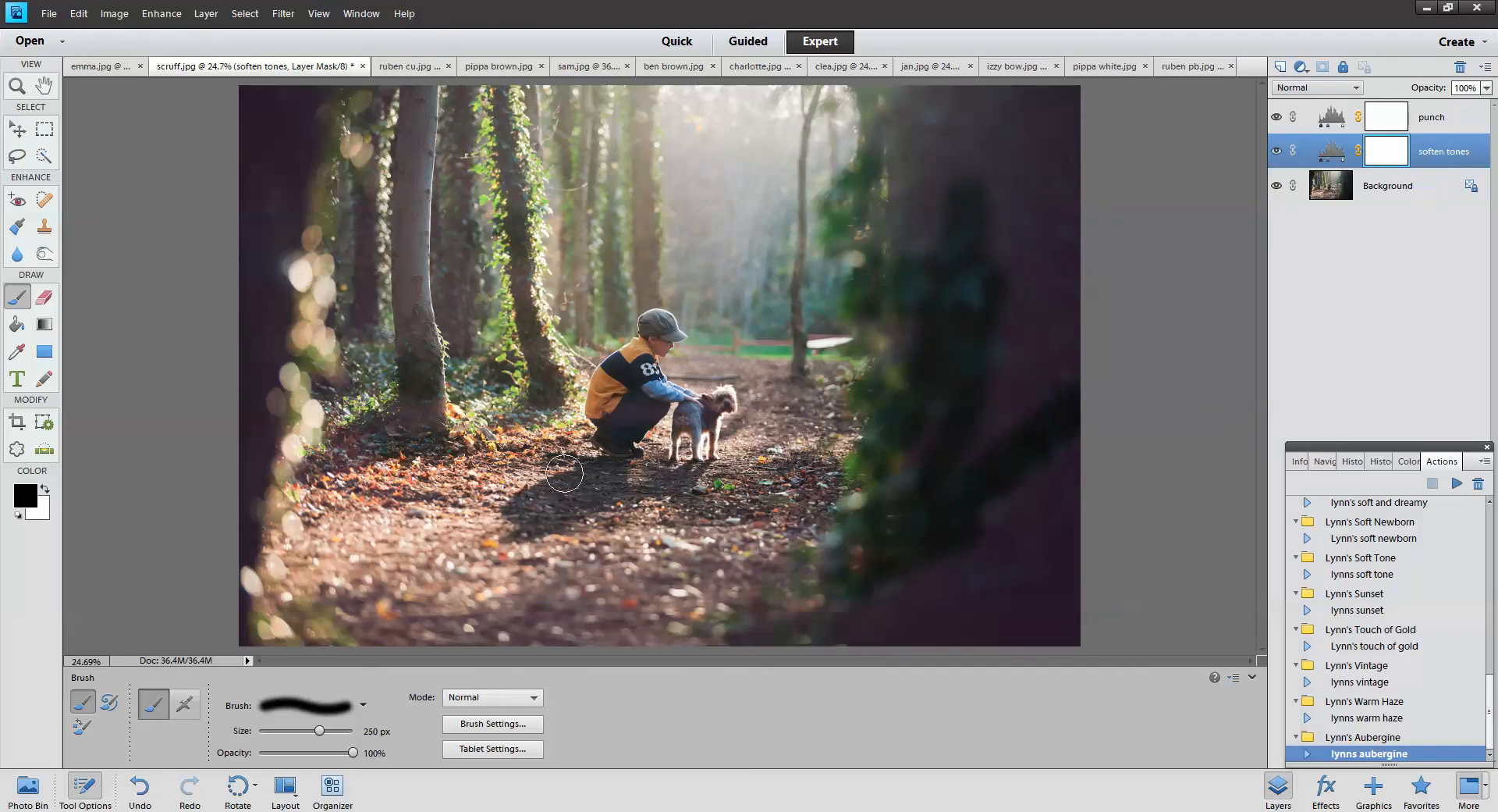